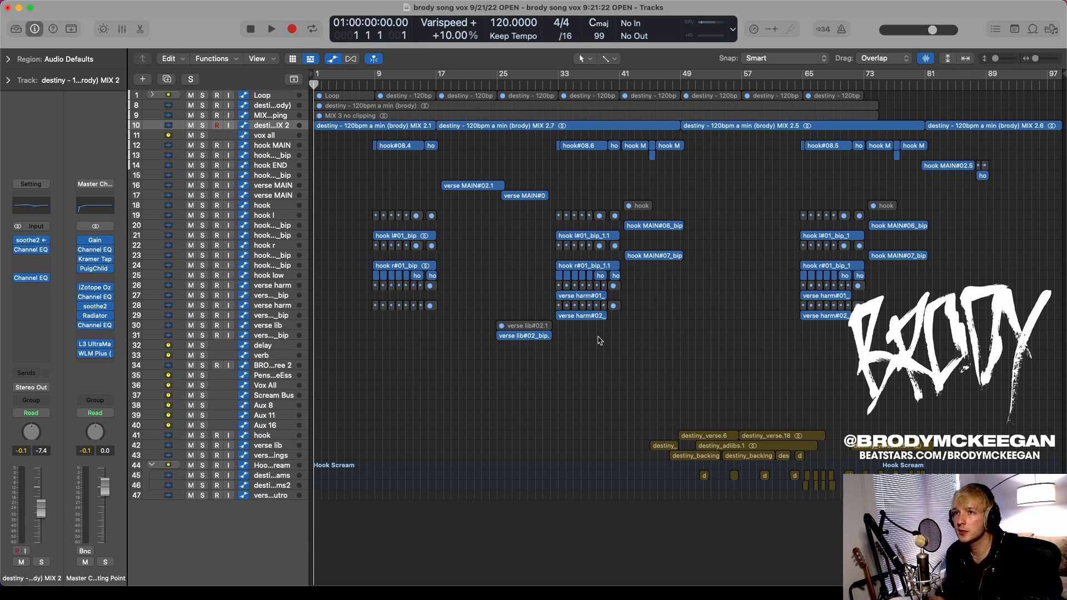
- Enlarge the track rows and solo the destiny MIX 2 beat track
key(super+Down)
key(super+Down)
key(super+Down)
scroll(603, 340, up, 5)
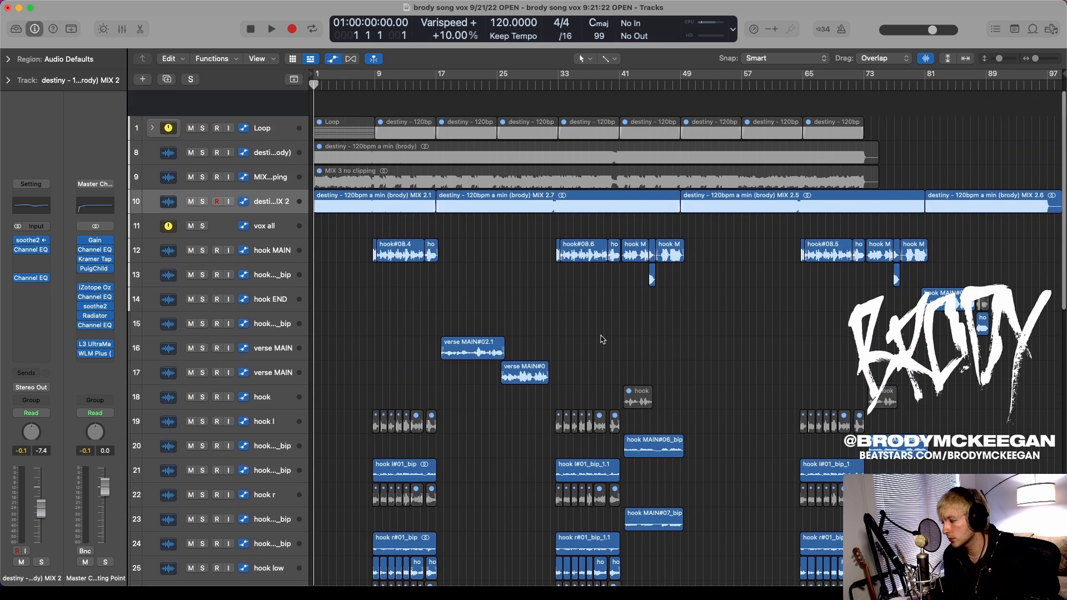
scroll(603, 340, down, 2)
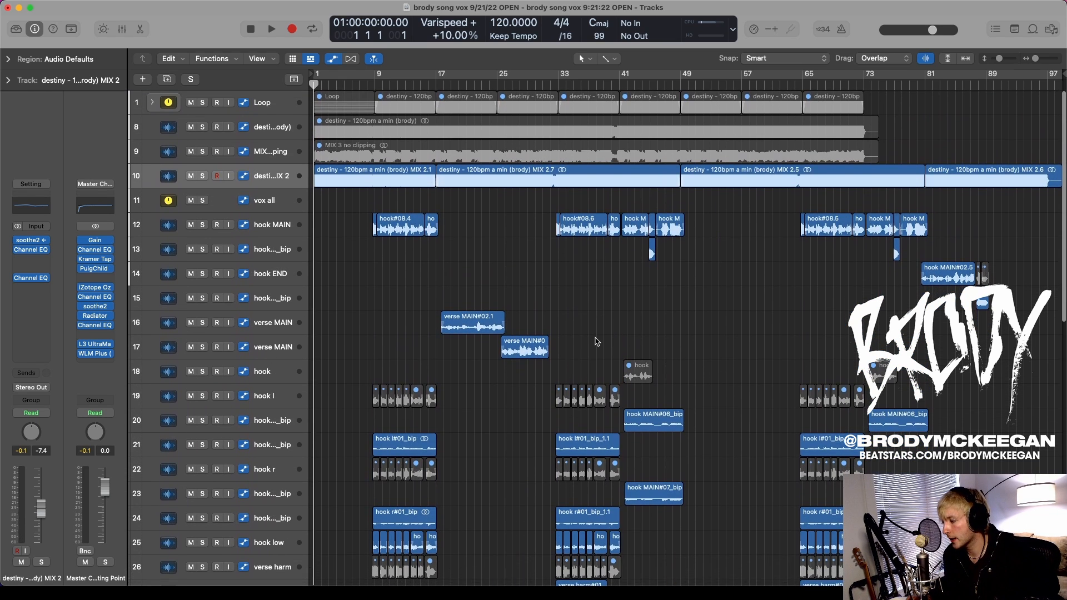
click(280, 177)
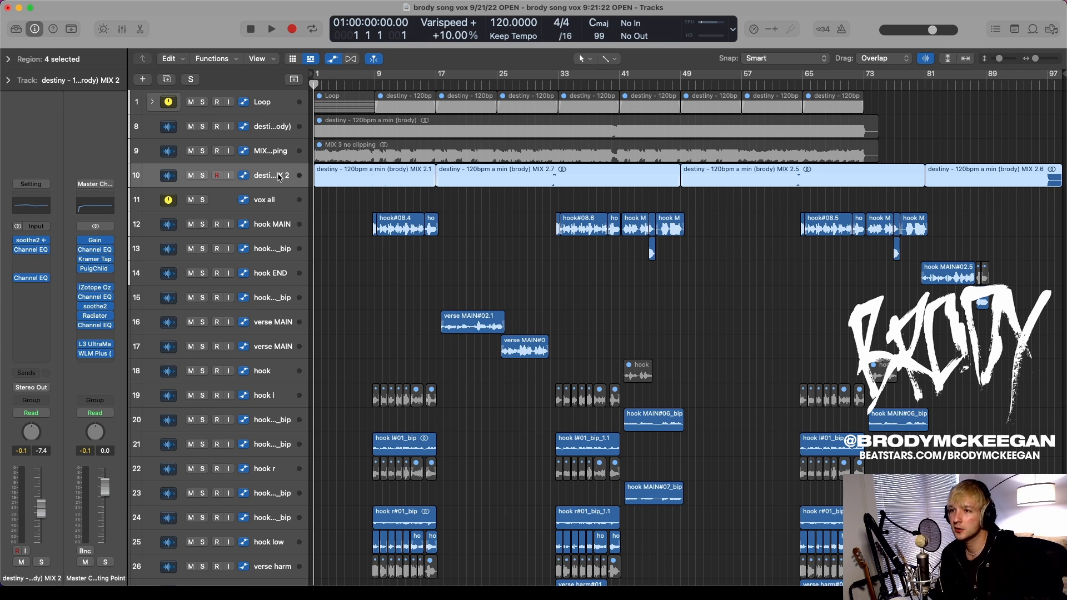
key(s)
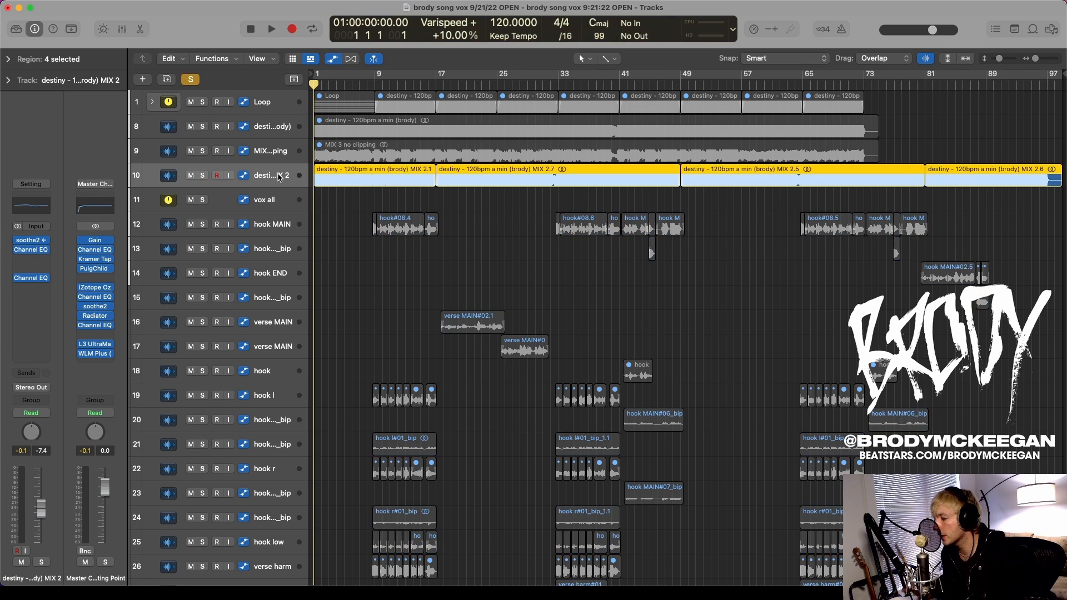
- Enlarge the track headers to show full names and switch off waveform zoom in the arrangement
scroll(393, 242, up, 3)
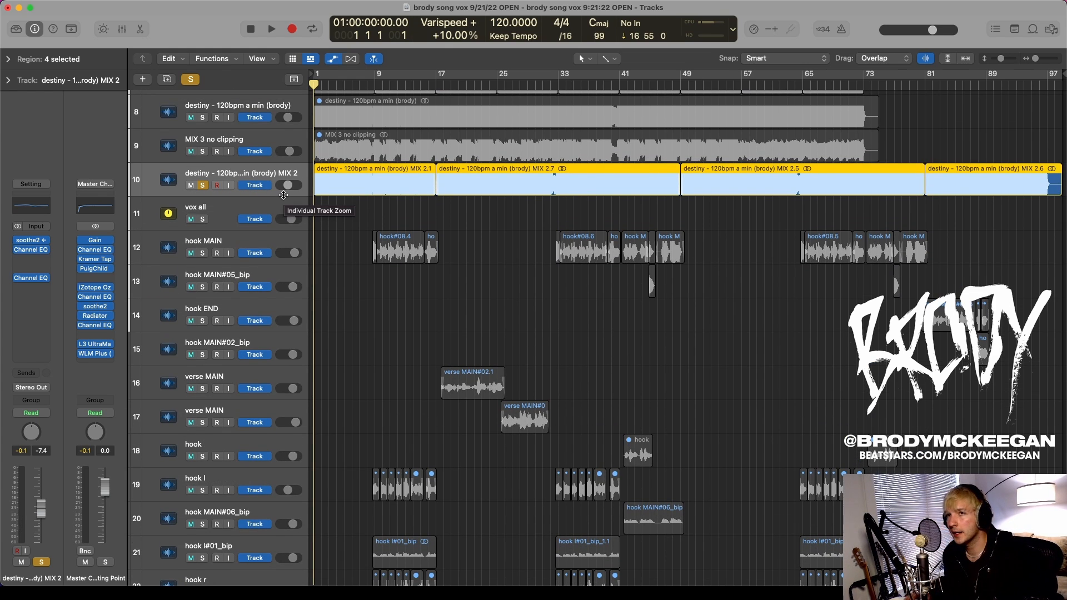
scroll(533, 182, up, 4)
scroll(310, 143, down, 5)
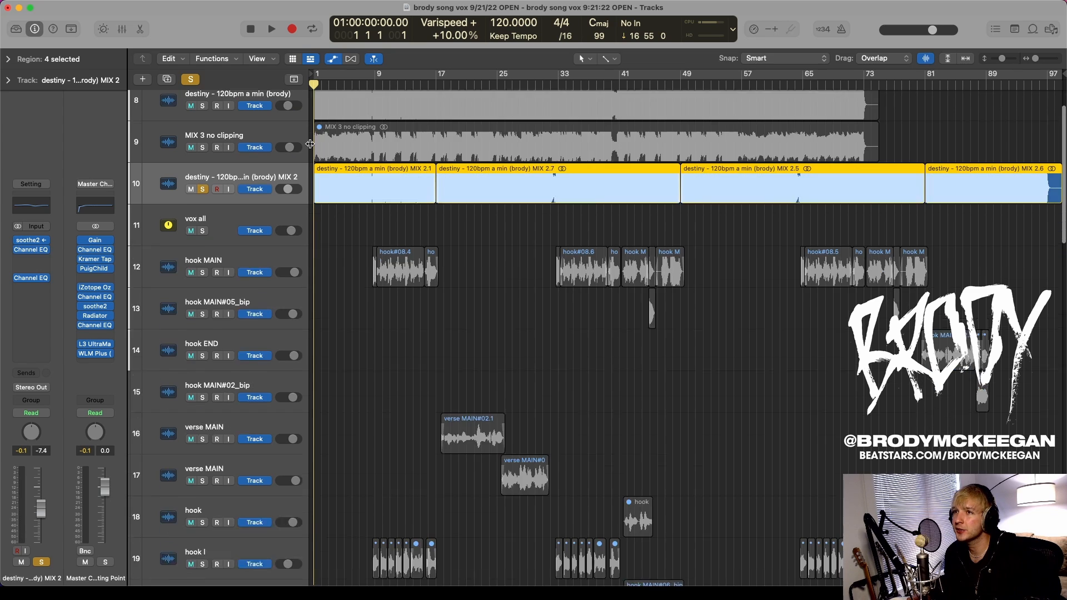
click(925, 59)
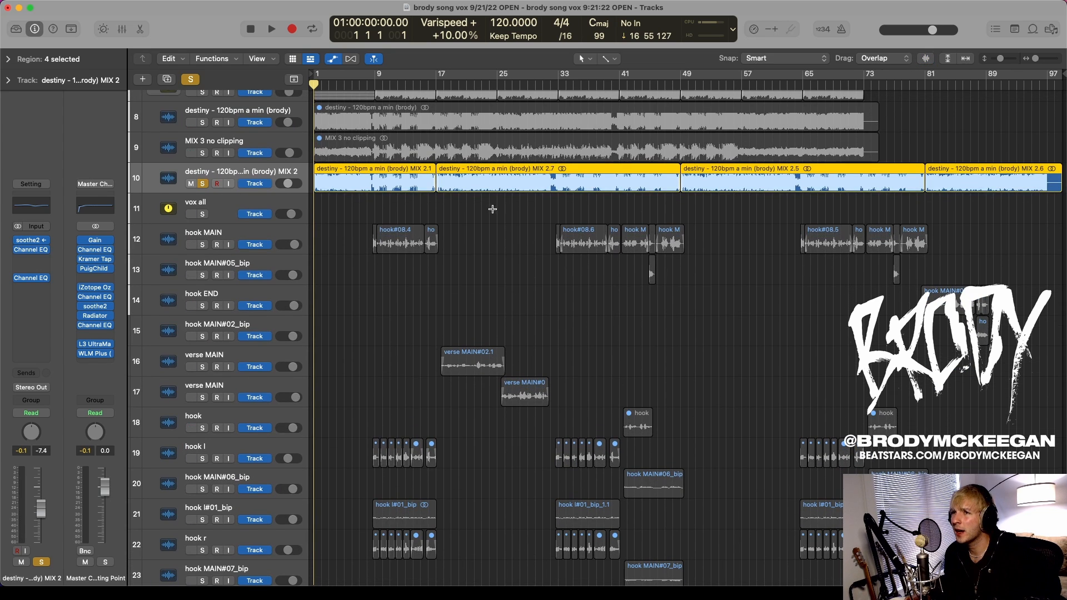
key(a)
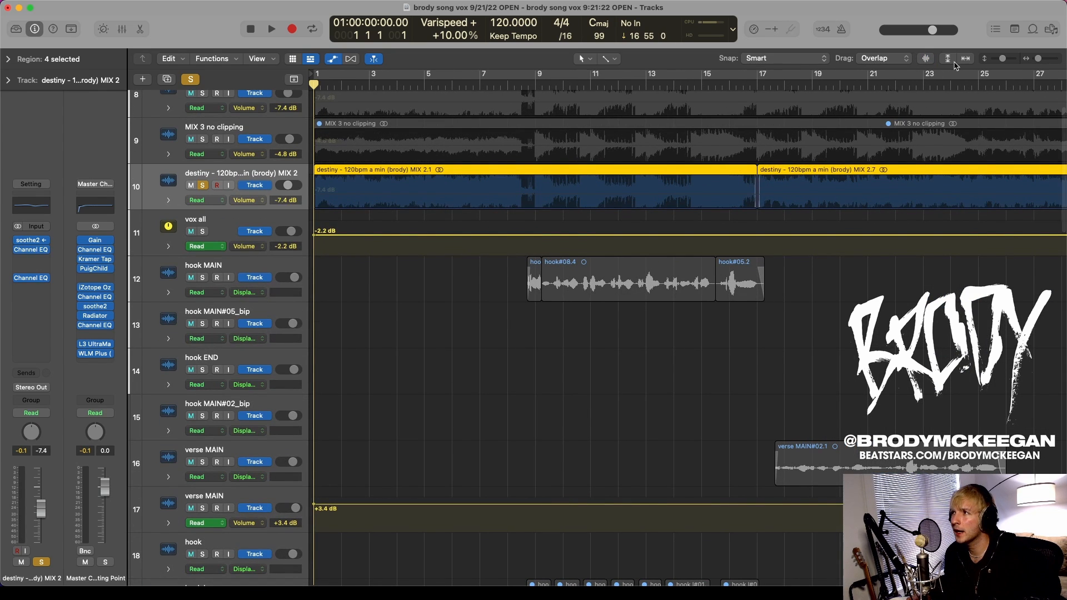
key(a)
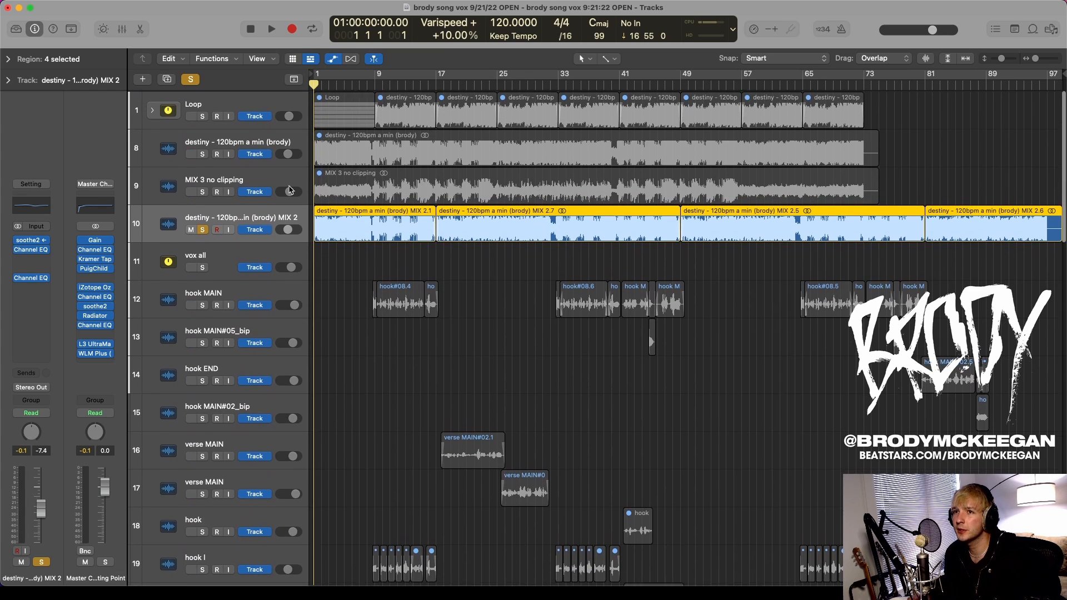
- Look through the beat tracks from MIX 3 no clipping up to Loop, and unsolo the destiny MIX 2 track
click(260, 176)
key(Up)
key(Up)
key(Down)
key(Down)
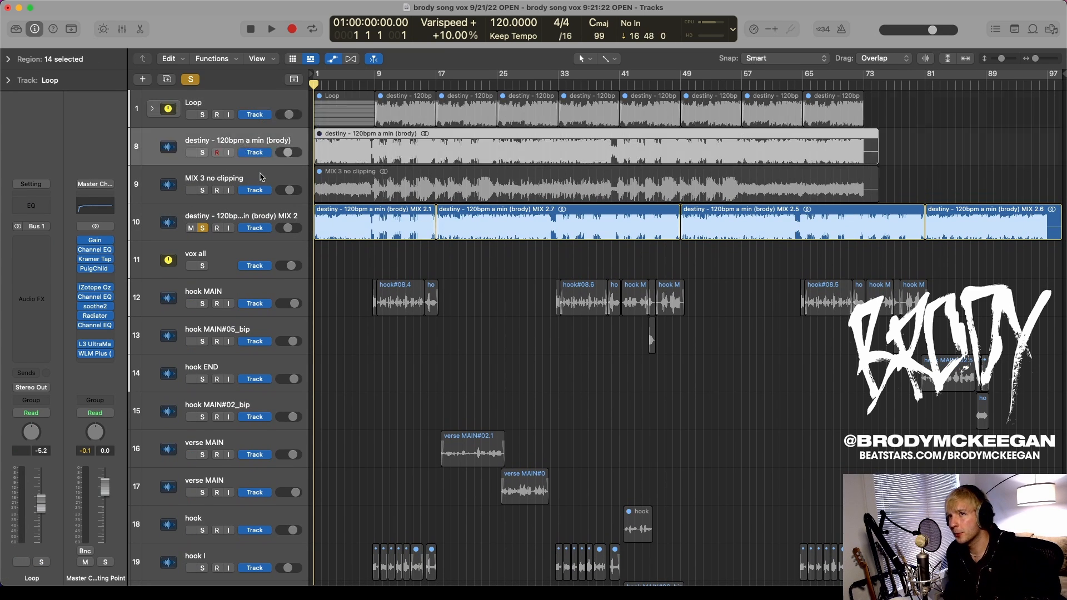
key(Down)
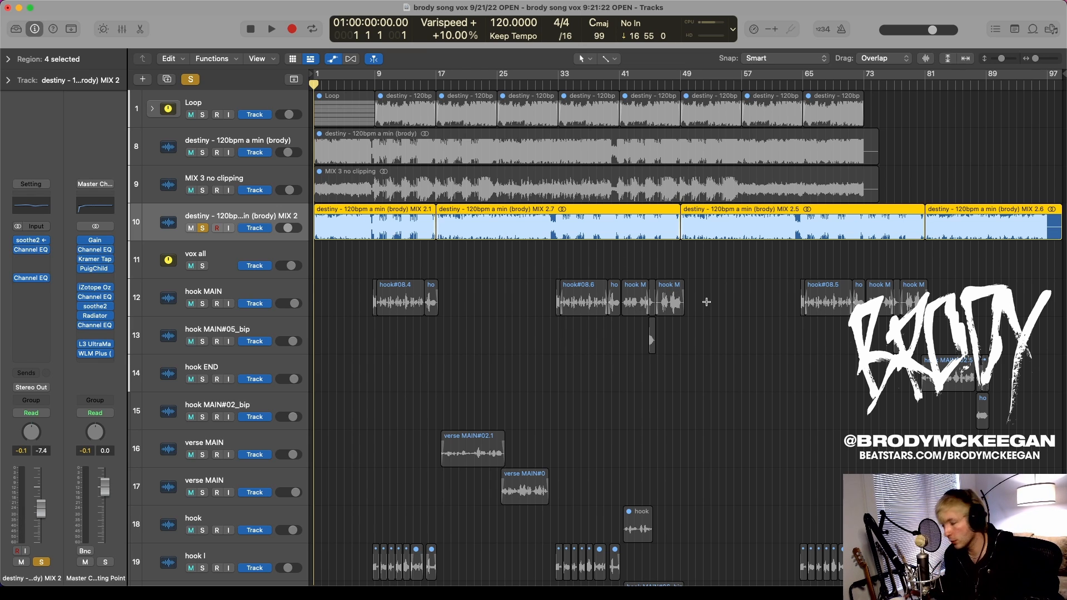
key(s)
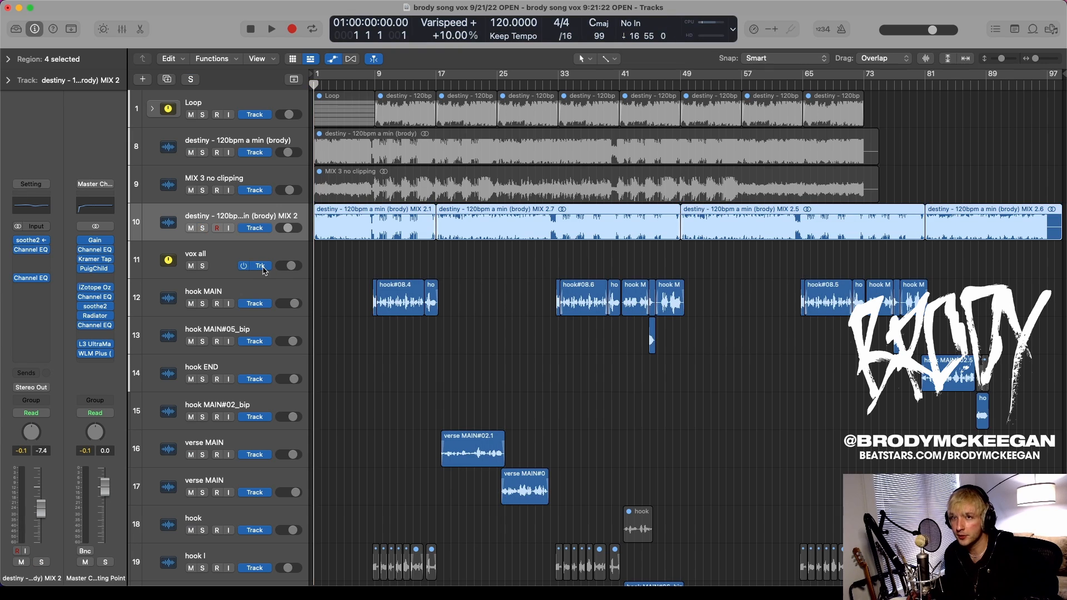
- Open soothe2 on the destiny MIX 2 track and shrink the track rows to show the full track list beside it
click(34, 243)
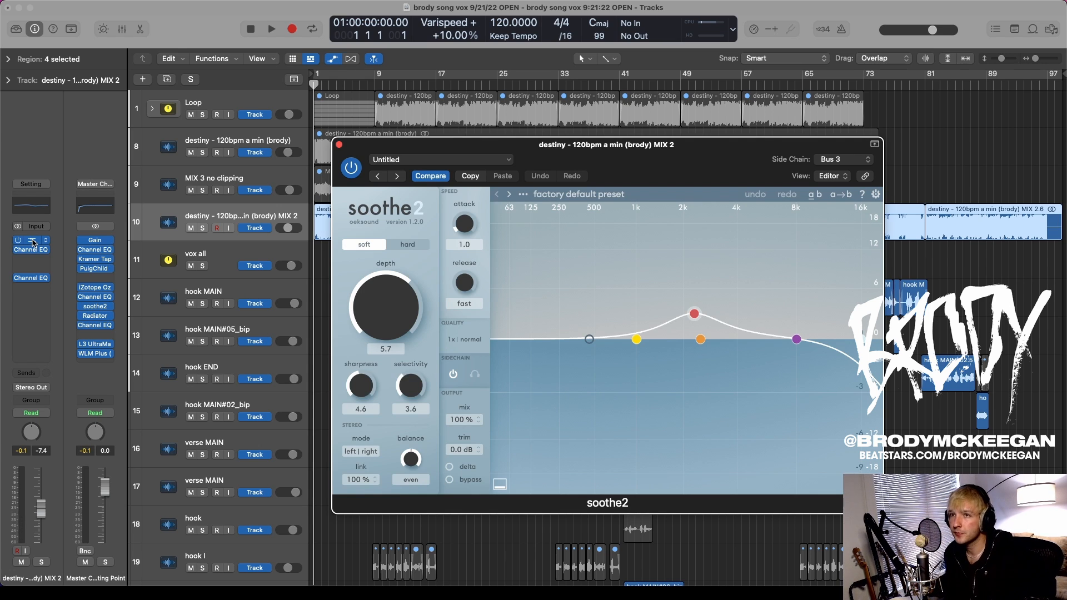
drag(361, 151, 513, 138)
key(super+Up)
key(super+Up)
key(super+Up)
key(super+Up)
key(super+Up)
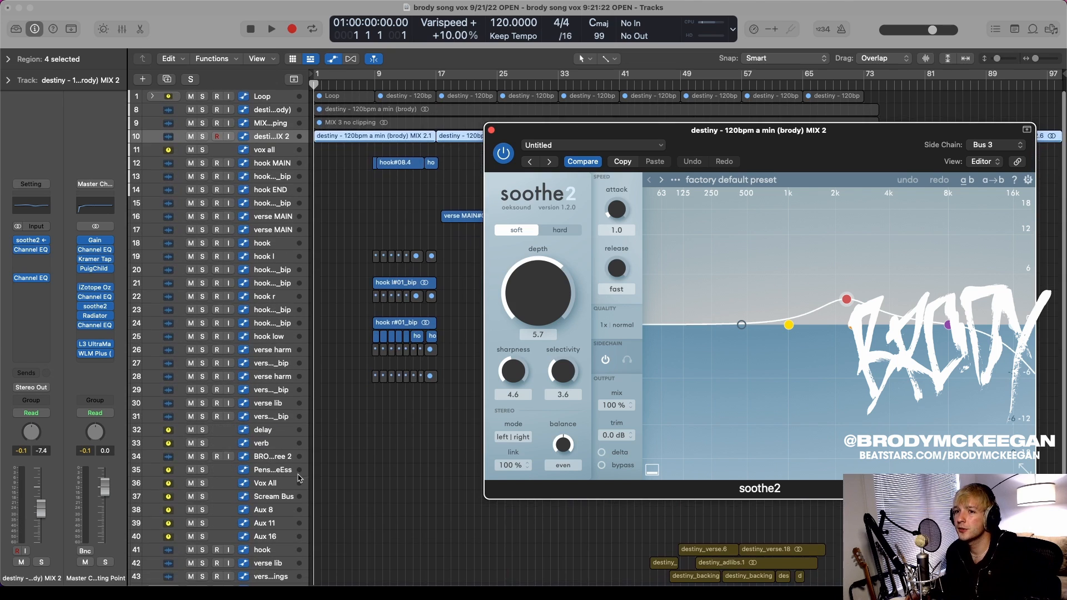
- Select the vox all bus to show the channel feeding the soothe2 side chain
click(266, 150)
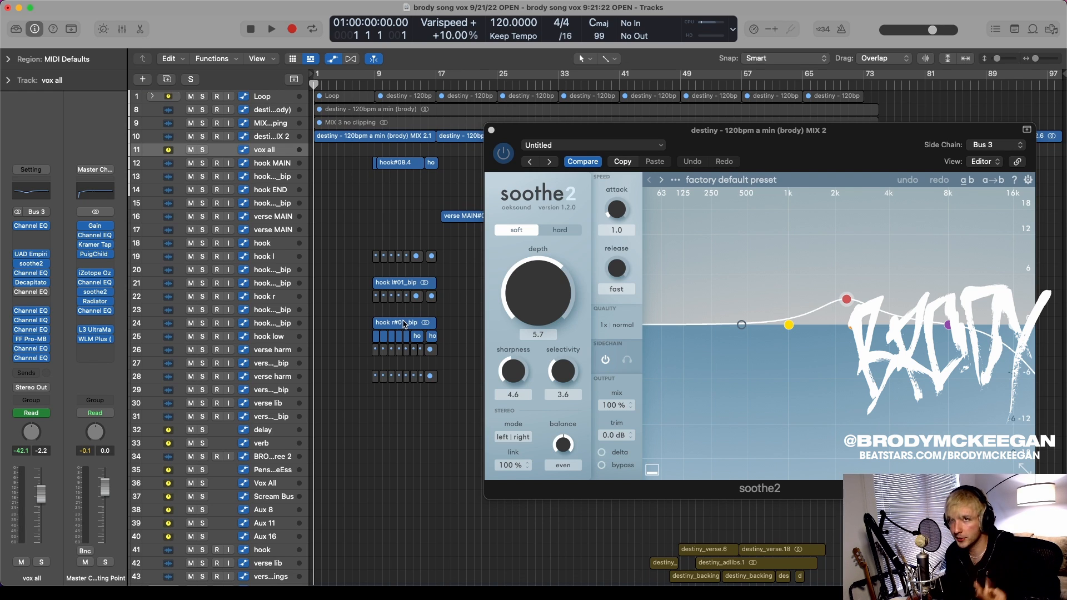
scroll(364, 174, up, 1)
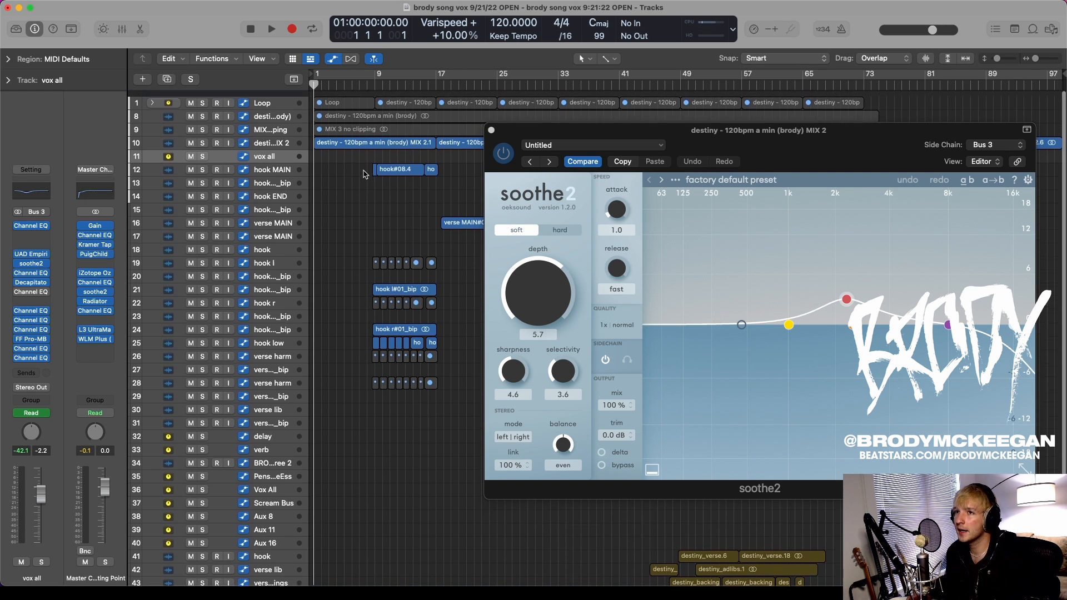
scroll(364, 174, down, 1)
drag(860, 135, 762, 154)
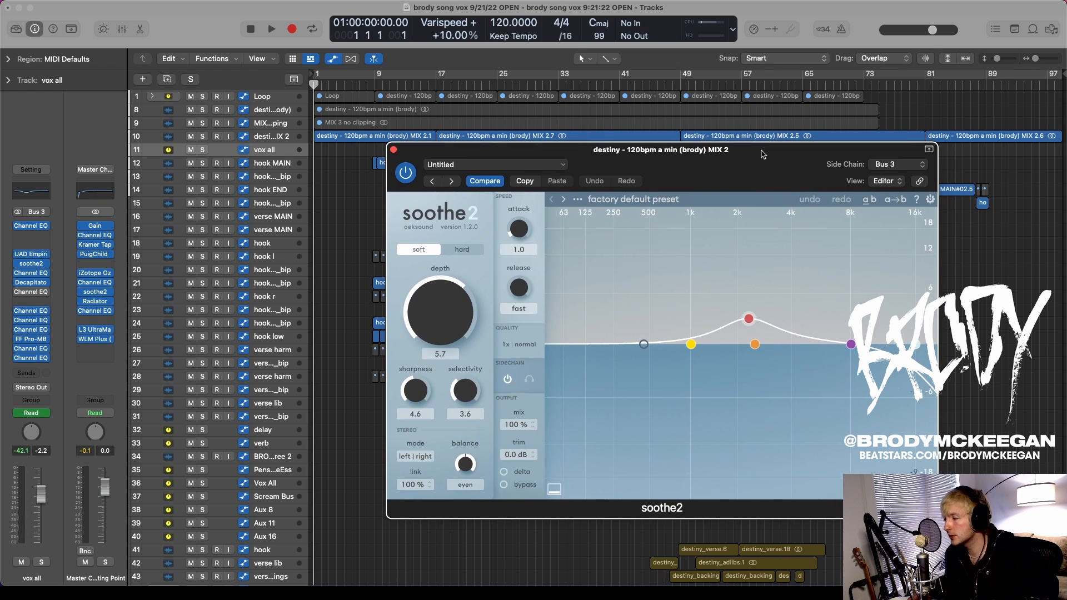
- Reselect the destiny MIX 2 track, move soothe2 clear of its regions, and play the song from bar 7
click(280, 139)
drag(526, 150, 574, 226)
key(z)
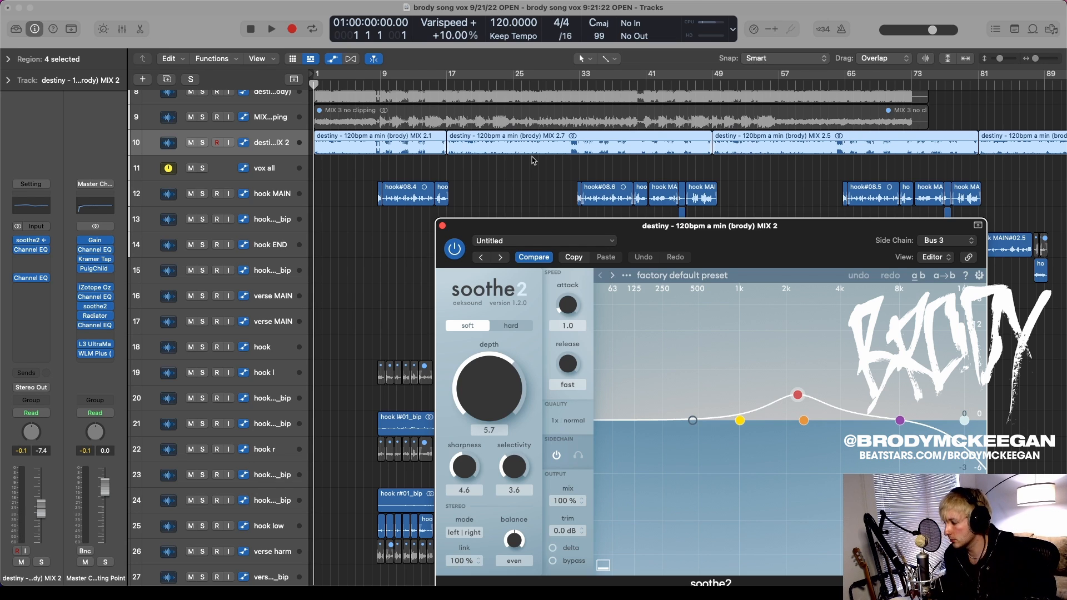
click(363, 86)
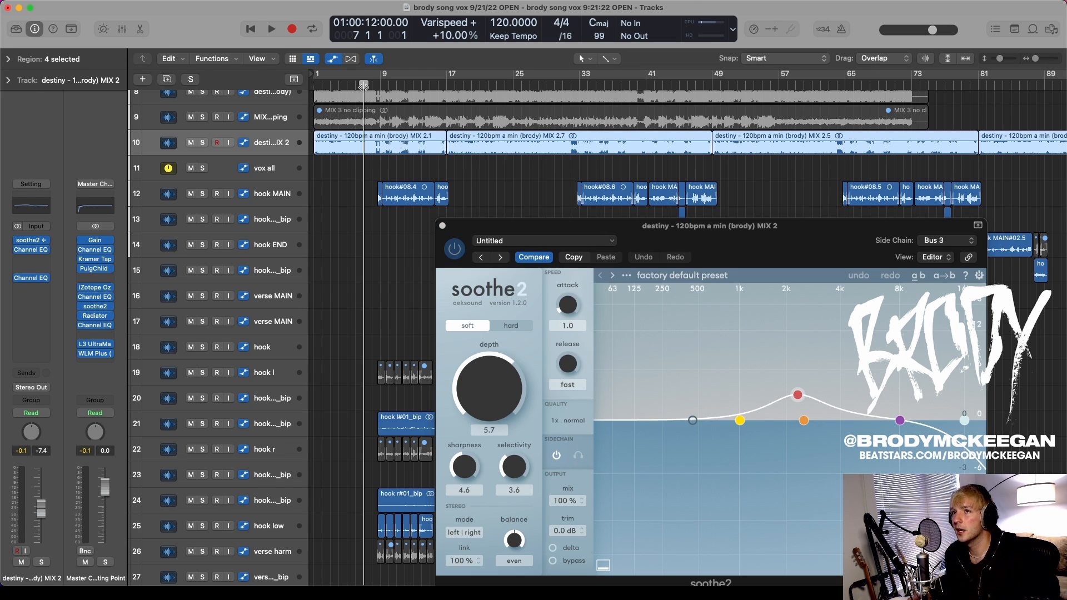
key(space)
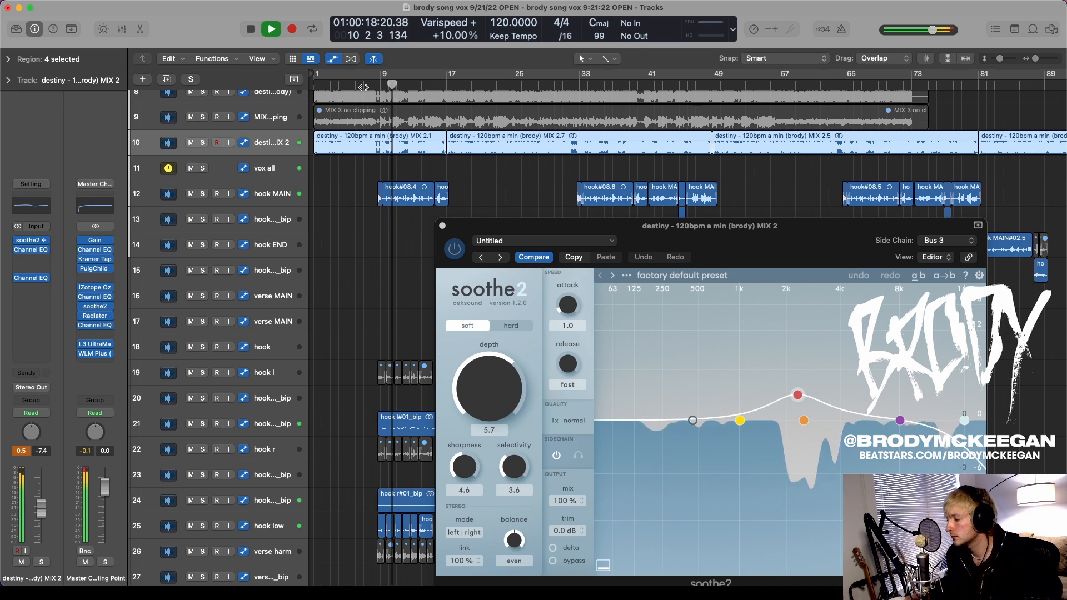
- Compare the beat with soothe2 bypassed and re-enabled during playback, stopping playback and closing the plug-in when done
click(454, 249)
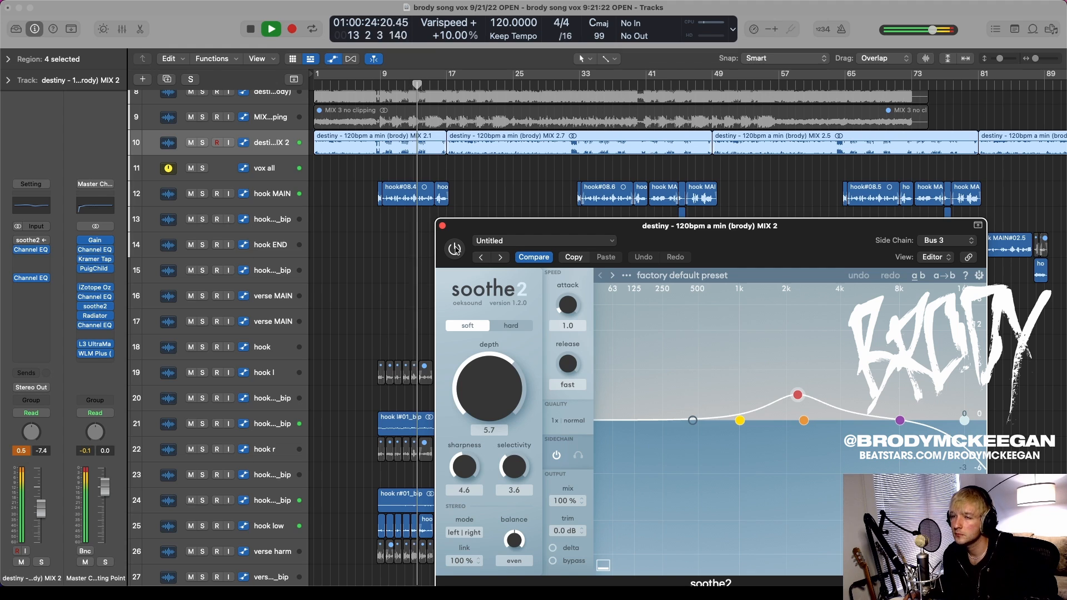
click(455, 249)
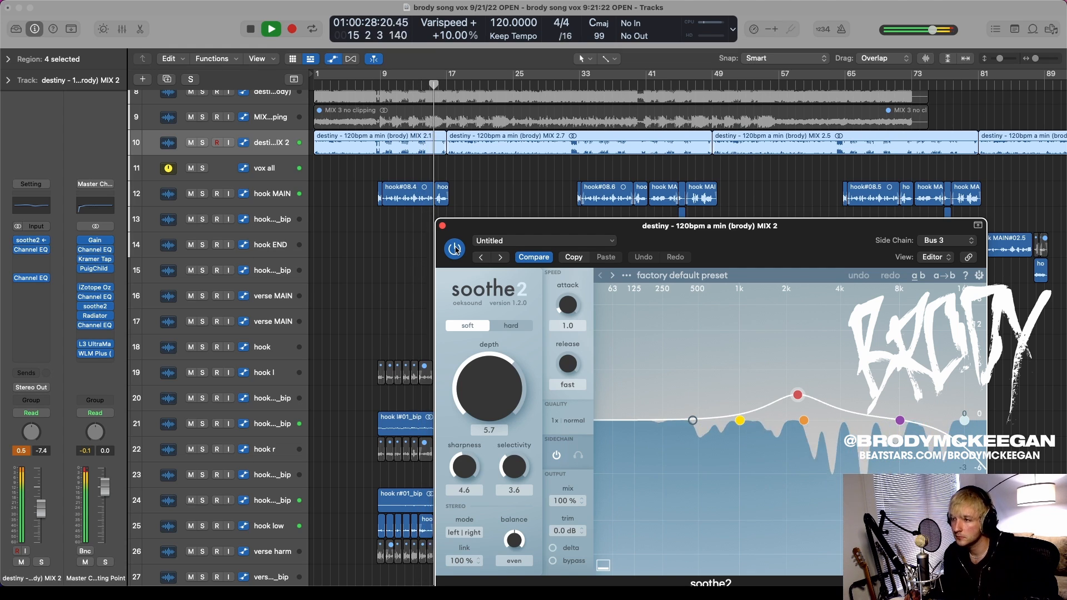
key(space)
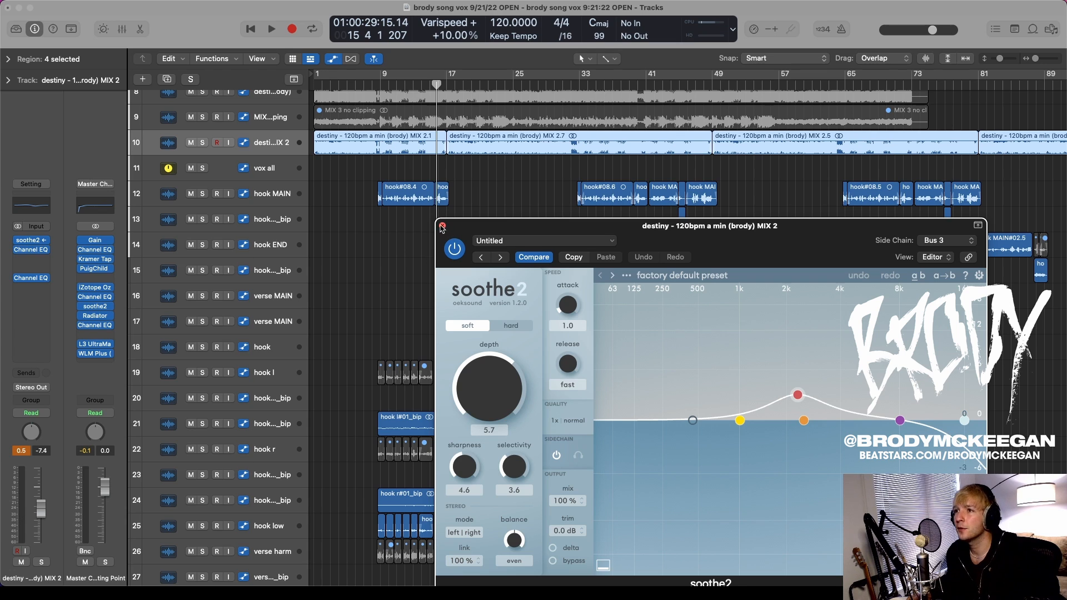
click(442, 225)
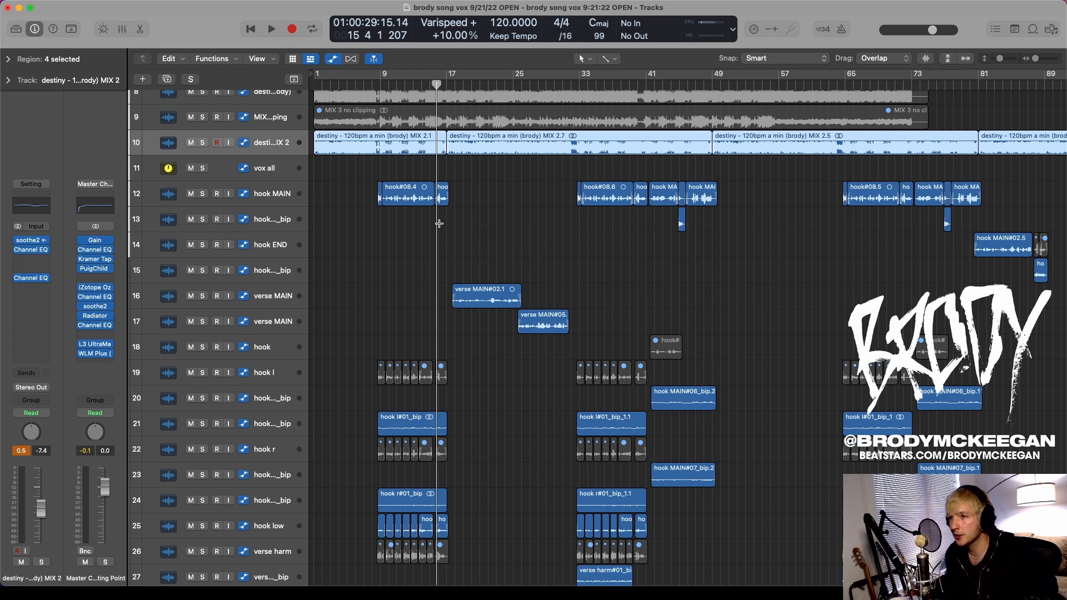
- Solo the hook MAIN vocal track
scroll(555, 267, down, 10)
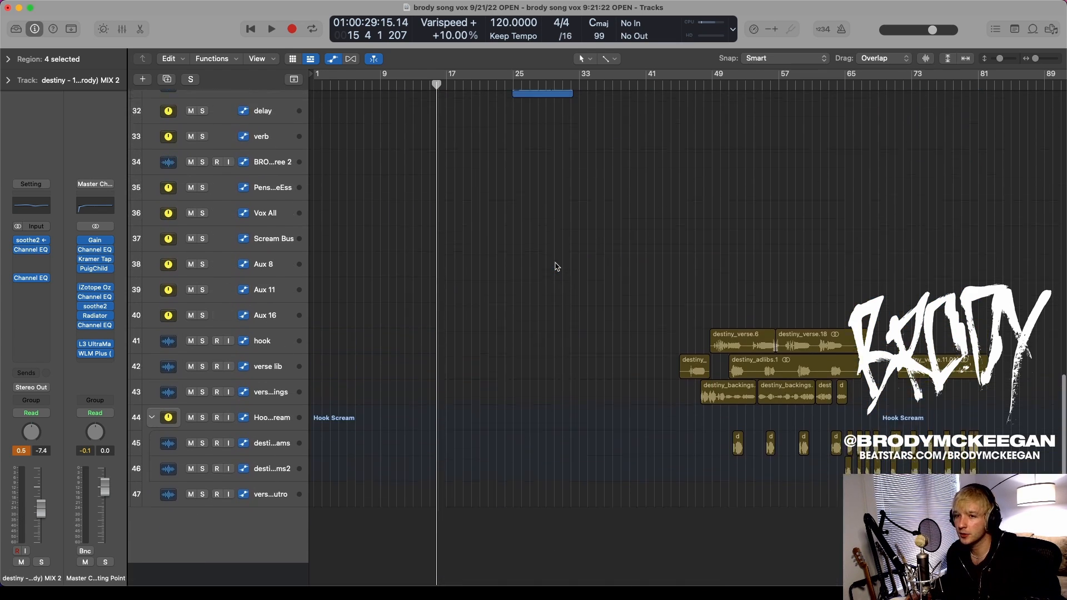
scroll(555, 265, up, 10)
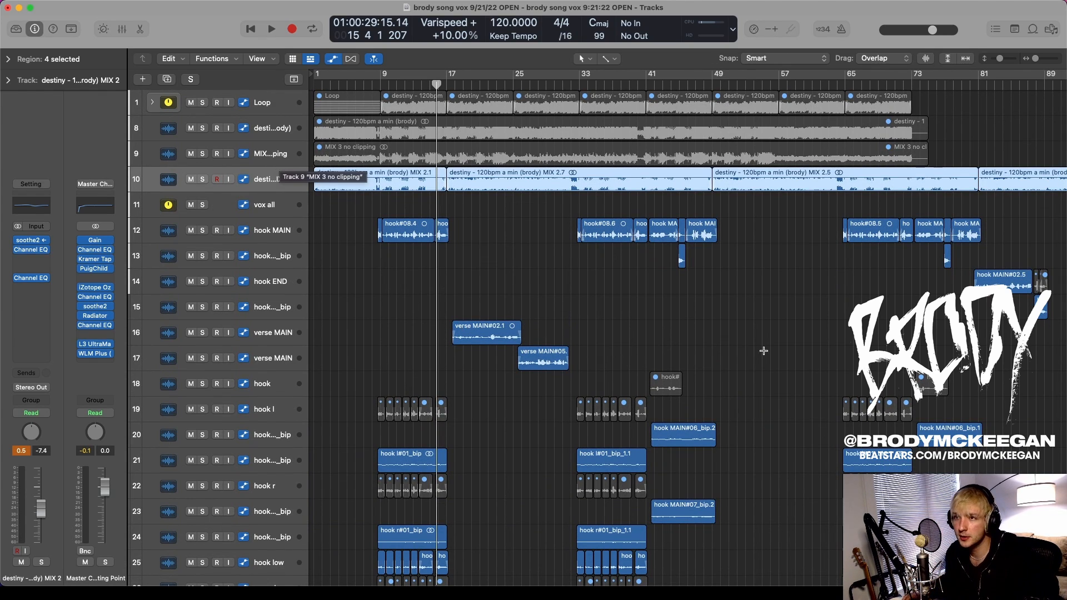
click(280, 231)
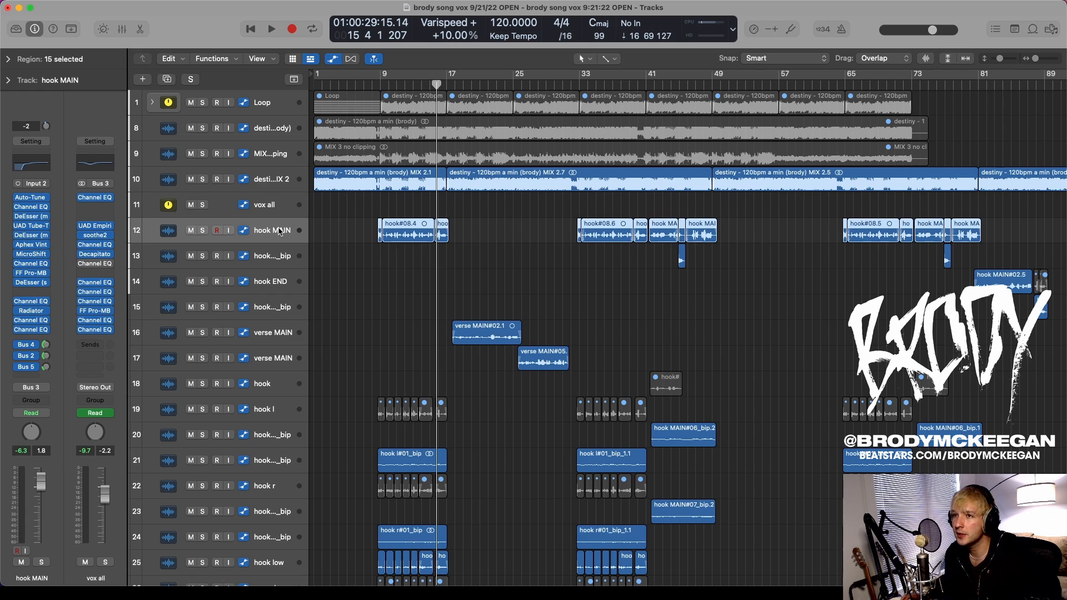
key(s)
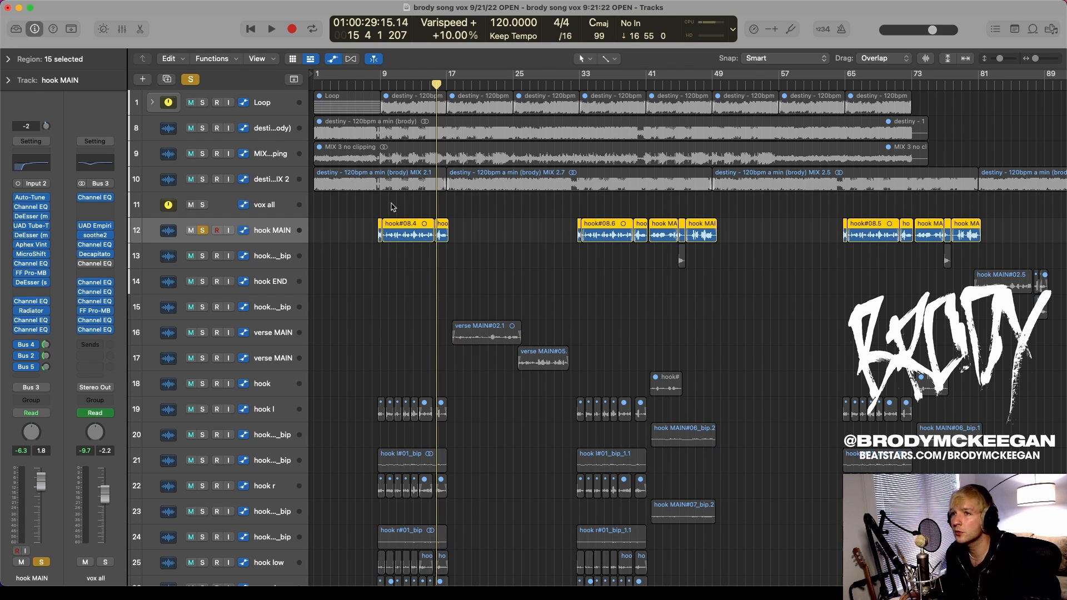
- Audition the soloed hook MAIN vocal from the start of its first region, just before bar 9
key(super+Right)
key(super+Right)
key(super+Right)
scroll(467, 96, left, 5)
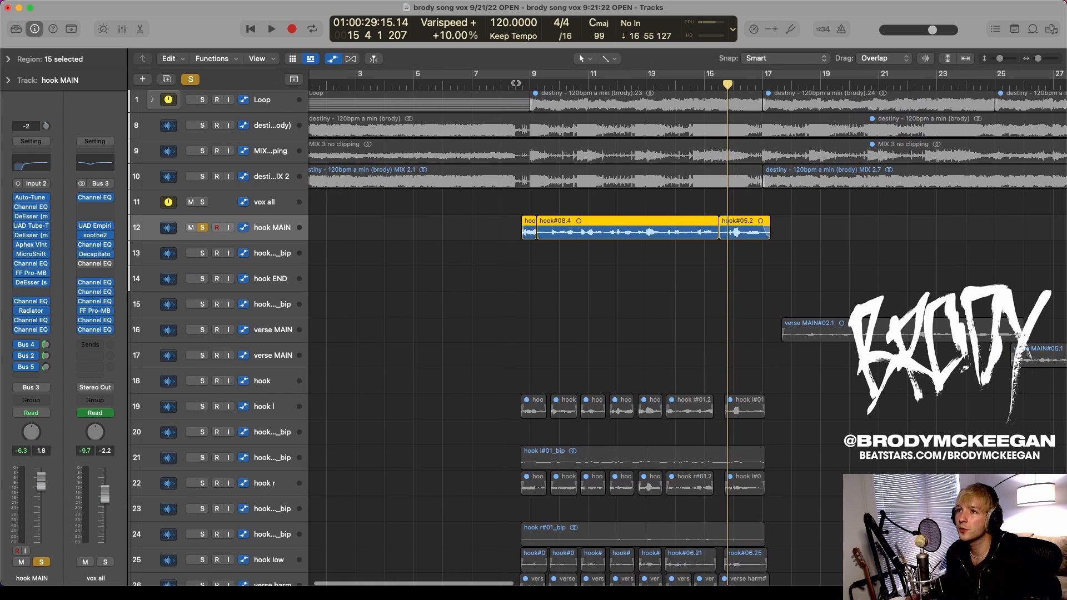
click(523, 85)
key(space)
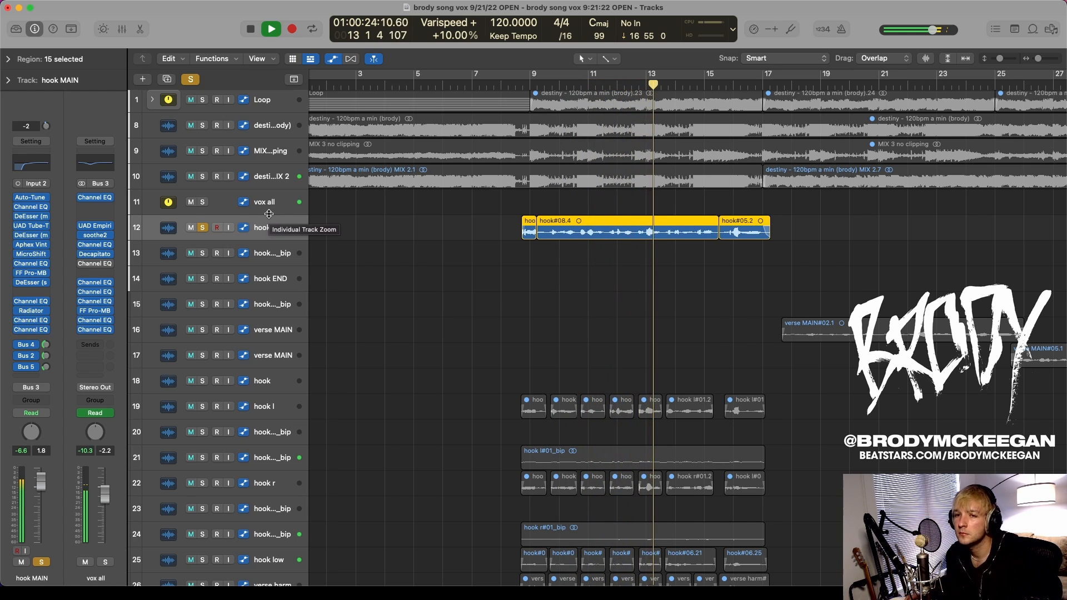
key(space)
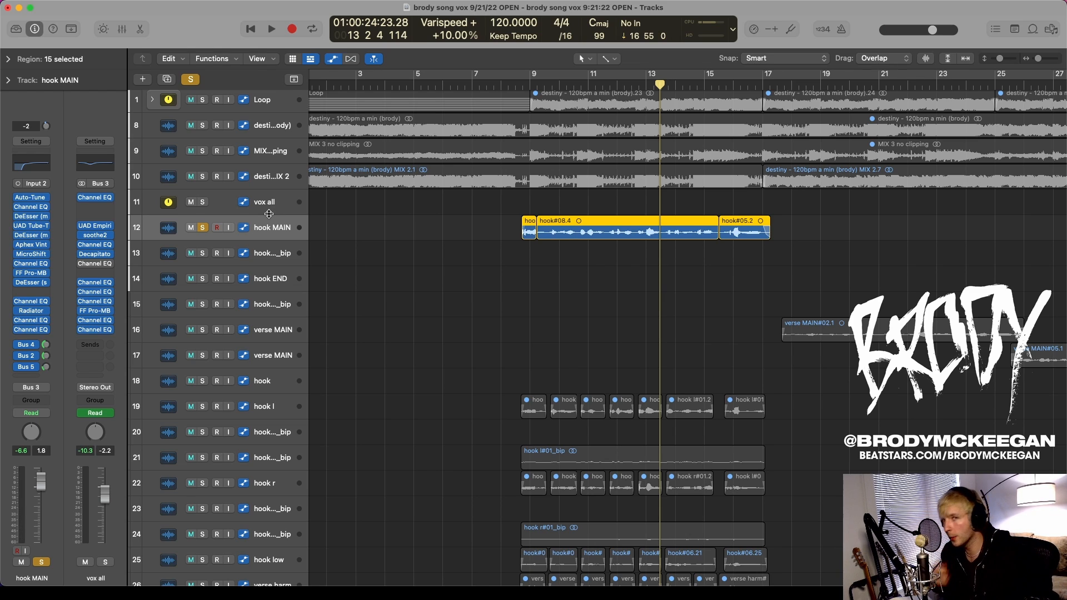
- Review the Auto-Tune Access settings on the hook MAIN track, close the plug-in, and enlarge the track rows
click(35, 199)
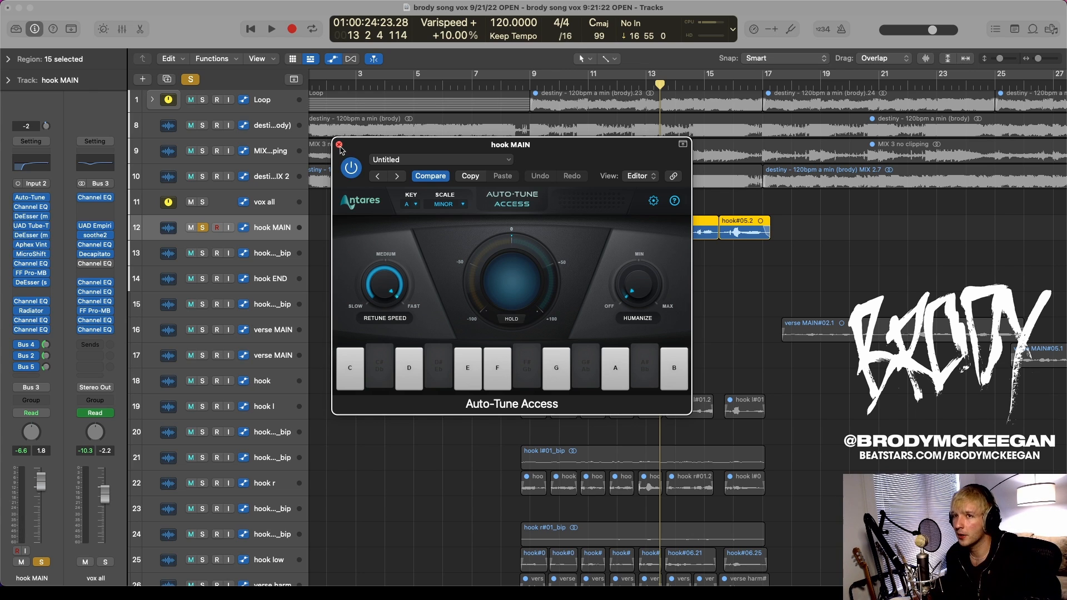
click(338, 144)
key(cmd+Down)
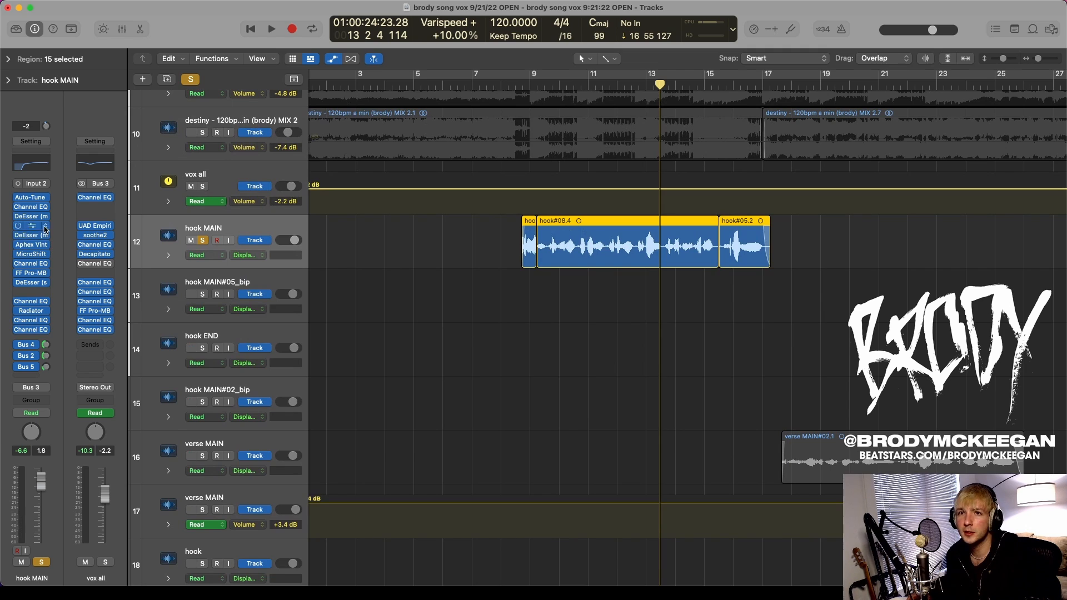
- Review the first Channel EQ on the hook MAIN track, close it, and open the first DeEsser
click(31, 207)
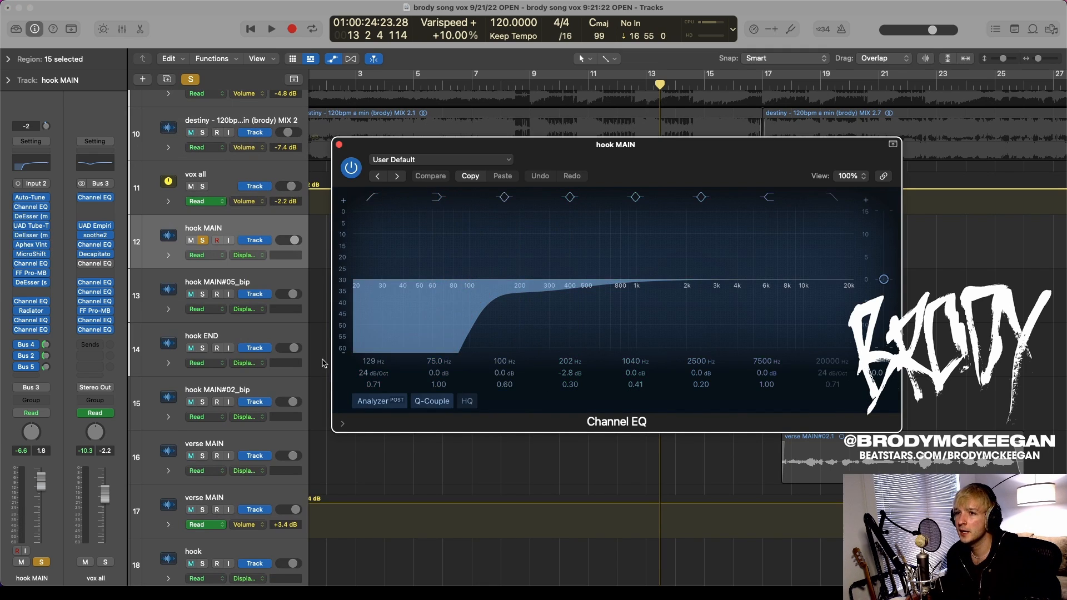
click(339, 144)
click(30, 216)
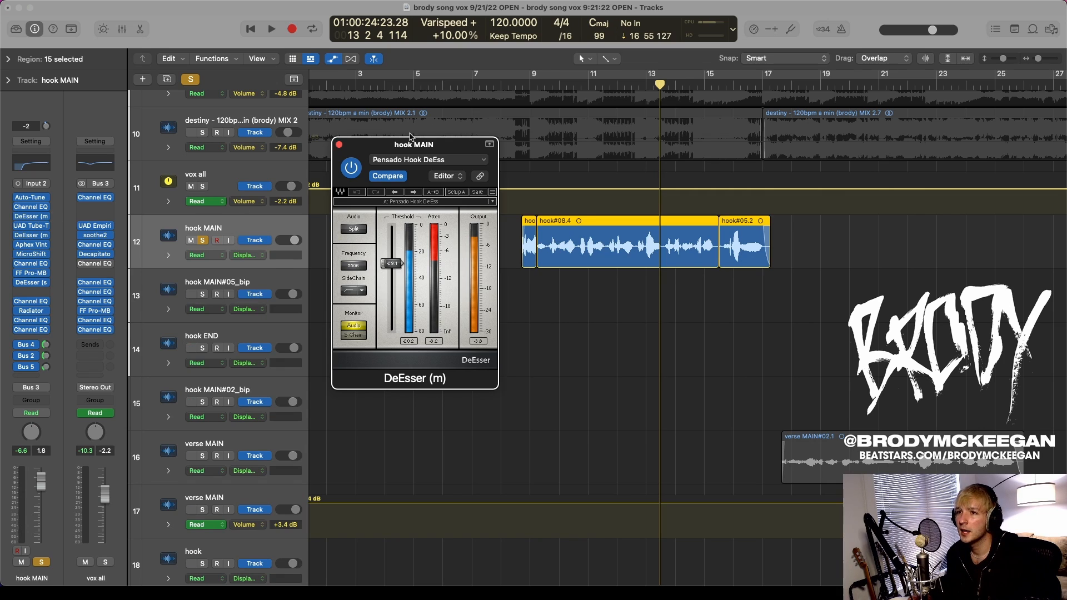
- Audition the hook MAIN vocal through the first DeEsser from about bar 9, recheck its settings, and close it
double_click(529, 87)
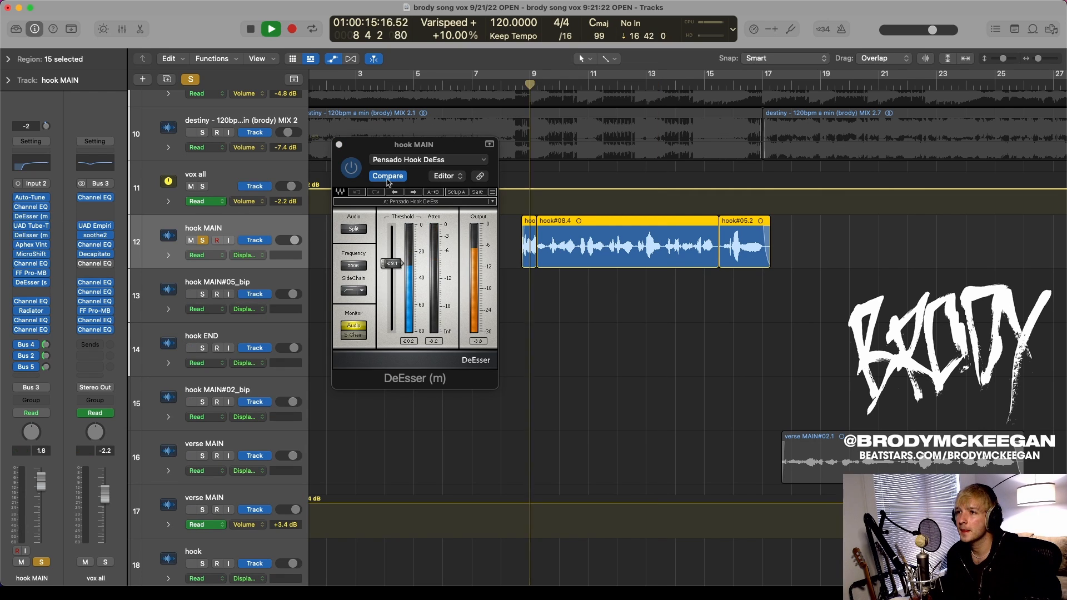
key(space)
click(339, 145)
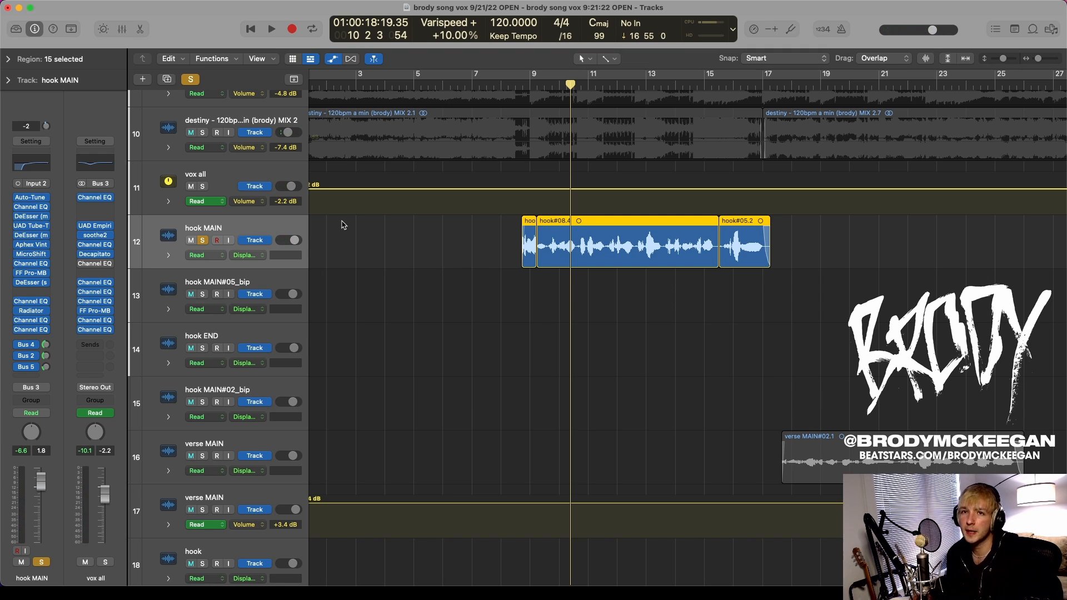
click(31, 216)
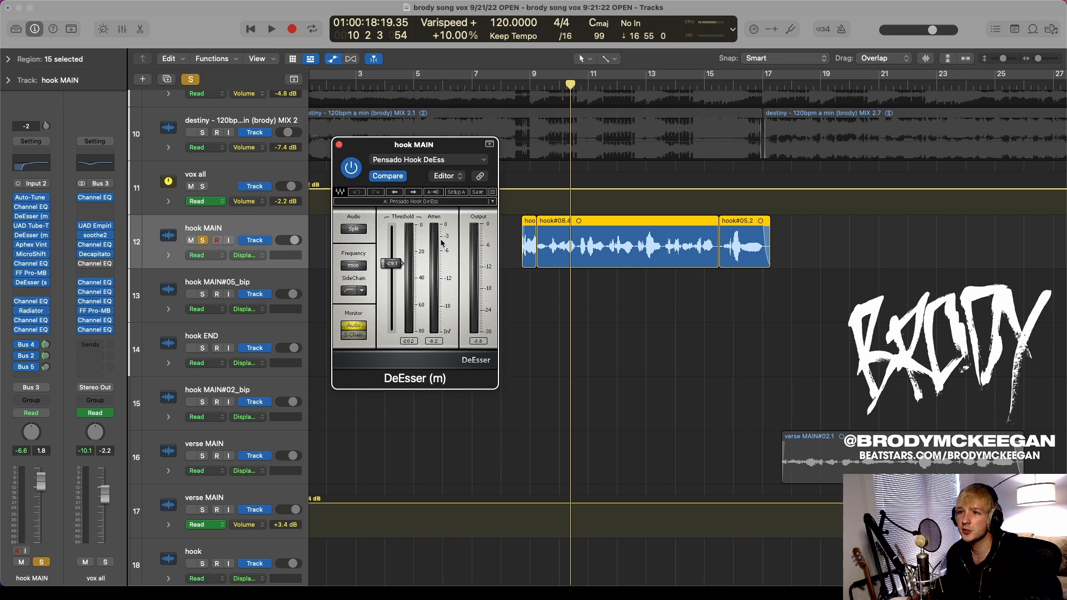
click(339, 146)
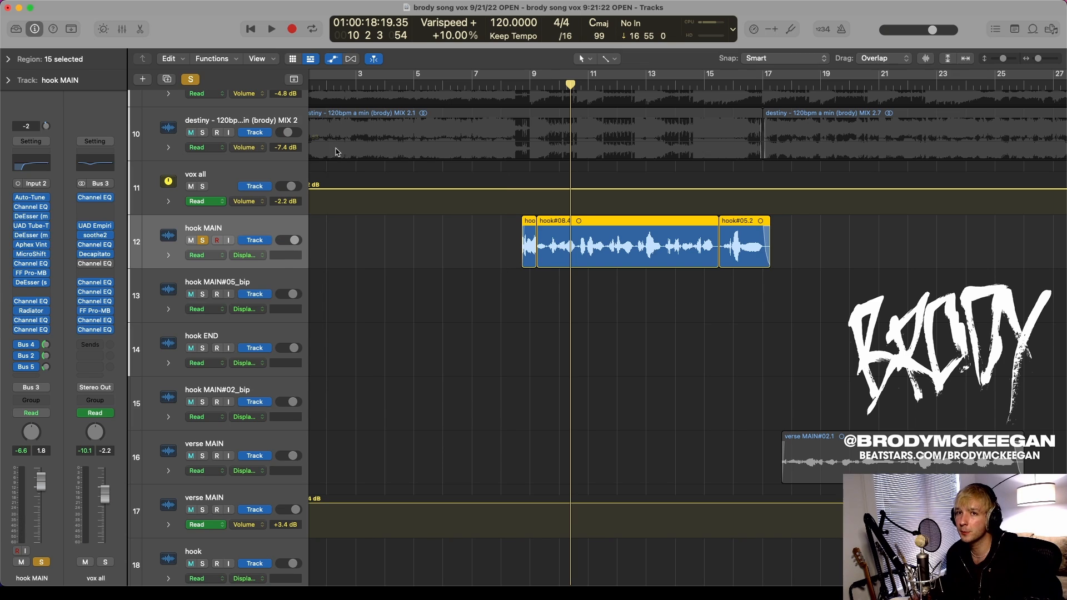
- Audition the hook MAIN vocal with the UAD Tube-Tech CL 1B compressor enabled and bypassed, re-enable it, and close the plug-in
click(32, 228)
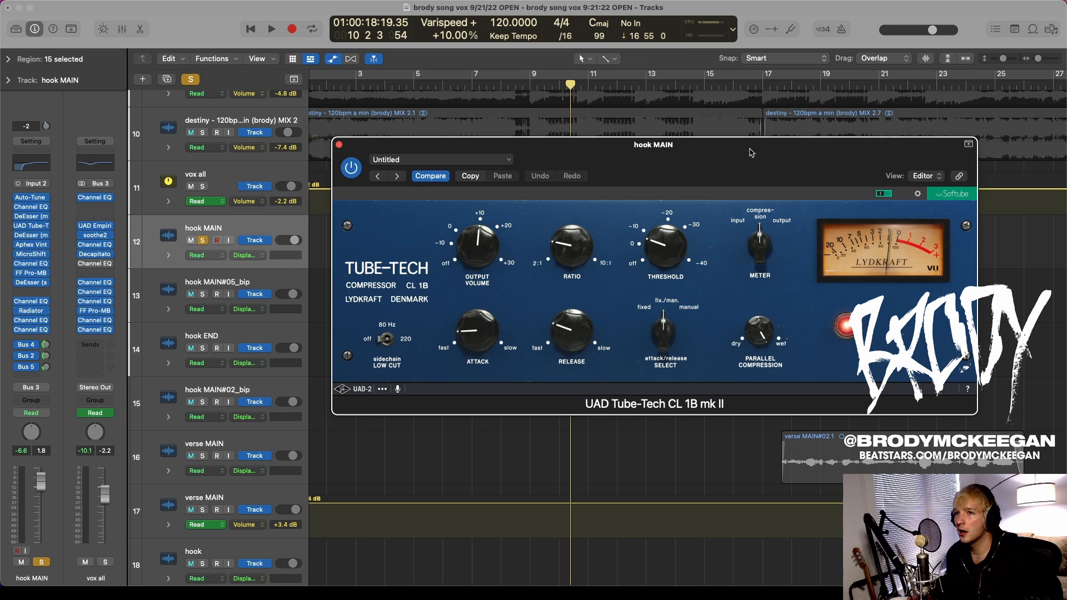
drag(628, 158, 393, 299)
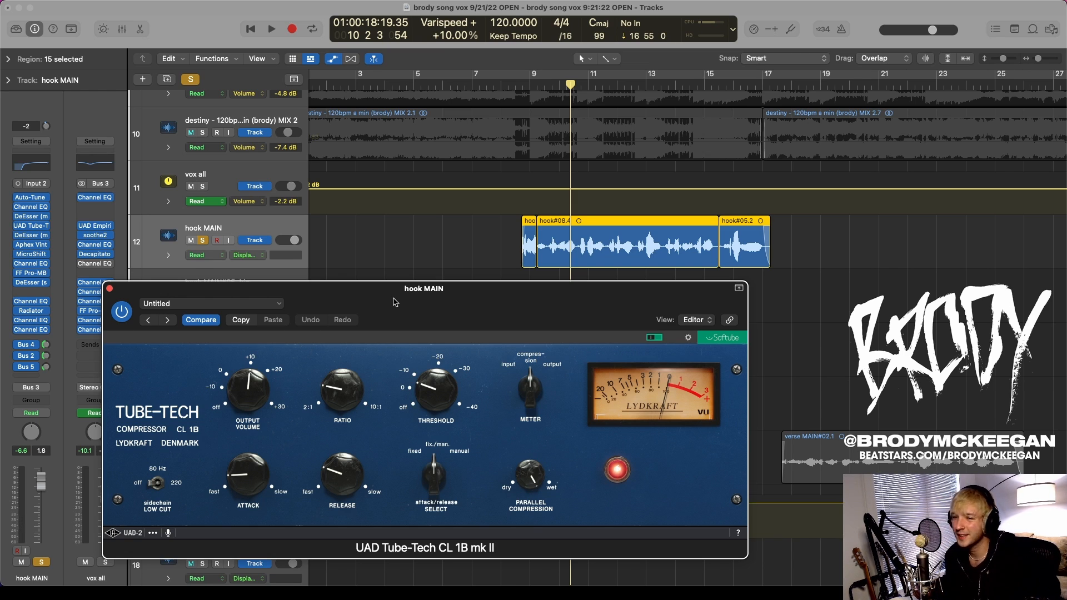
click(516, 88)
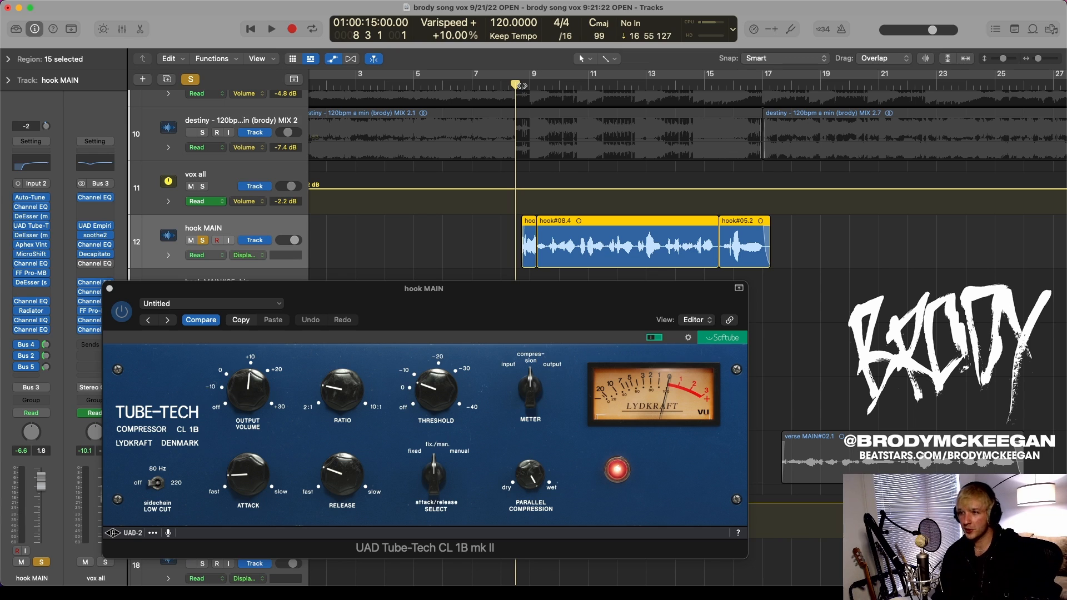
key(space)
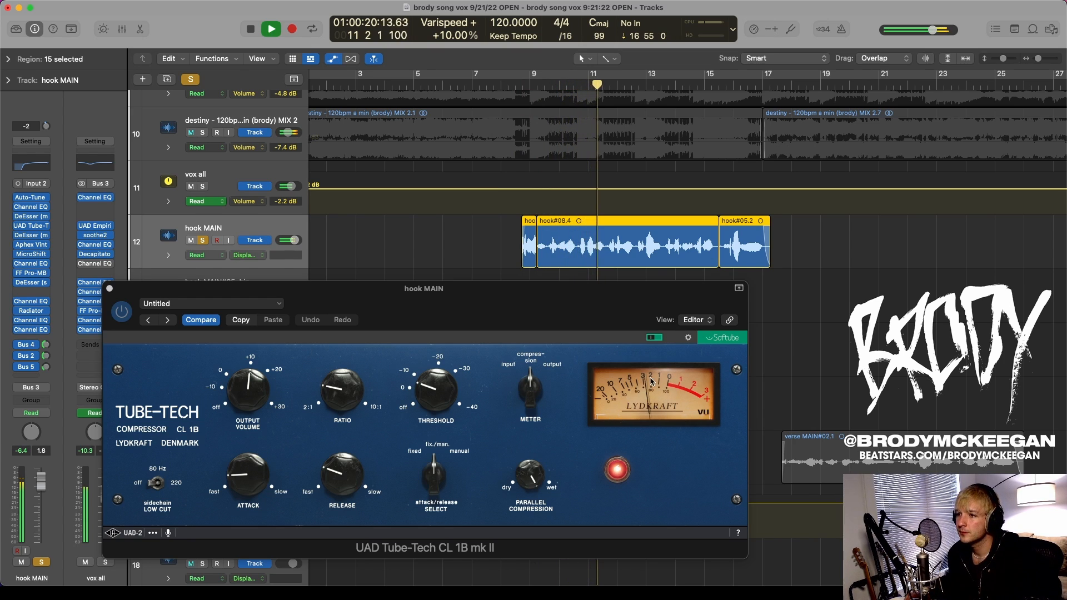
click(124, 311)
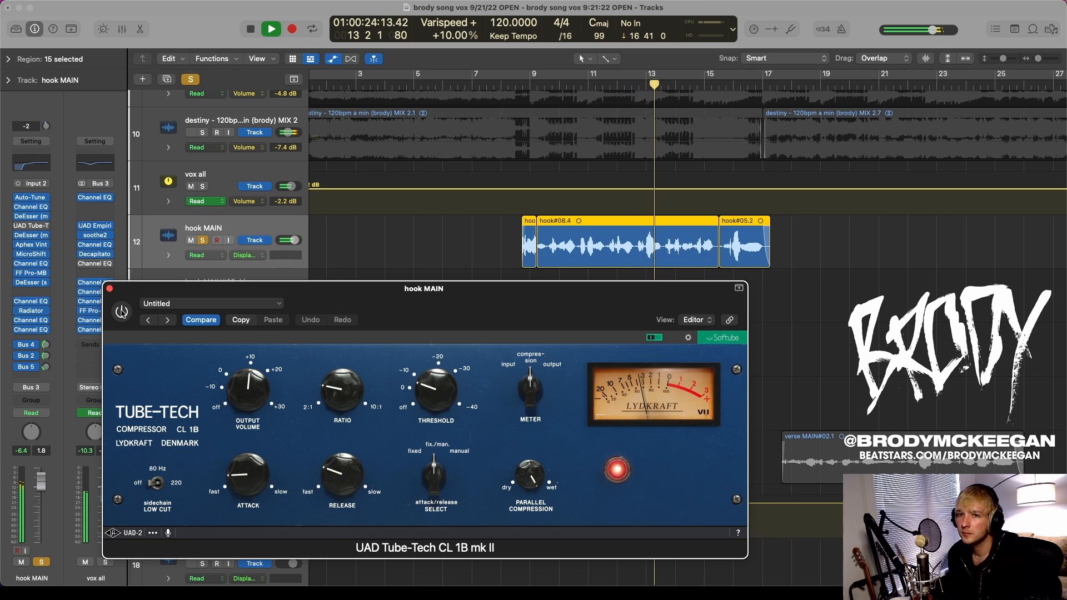
key(space)
click(122, 312)
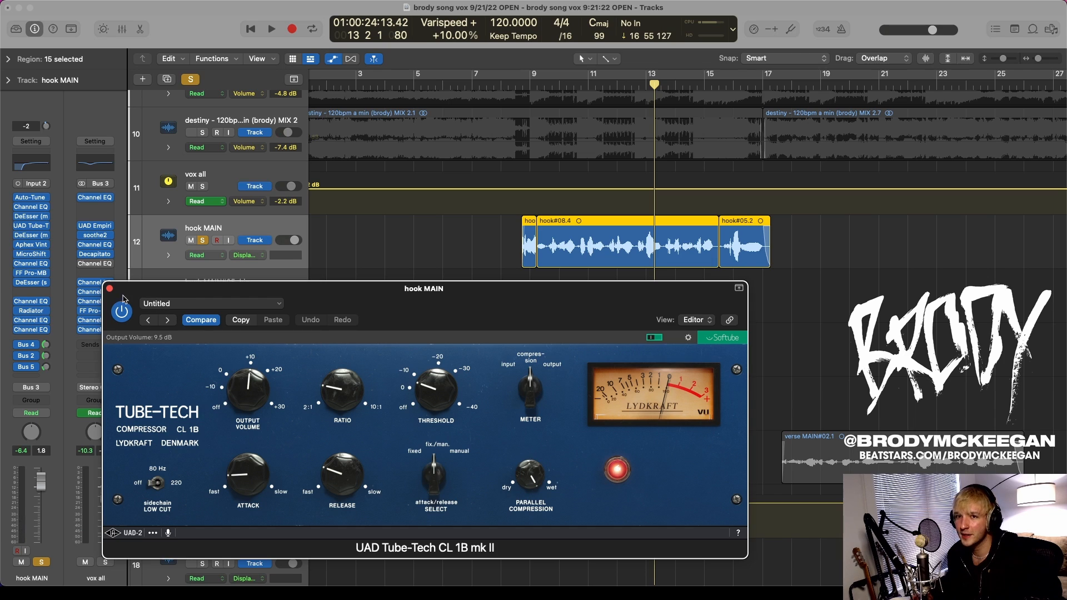
click(109, 288)
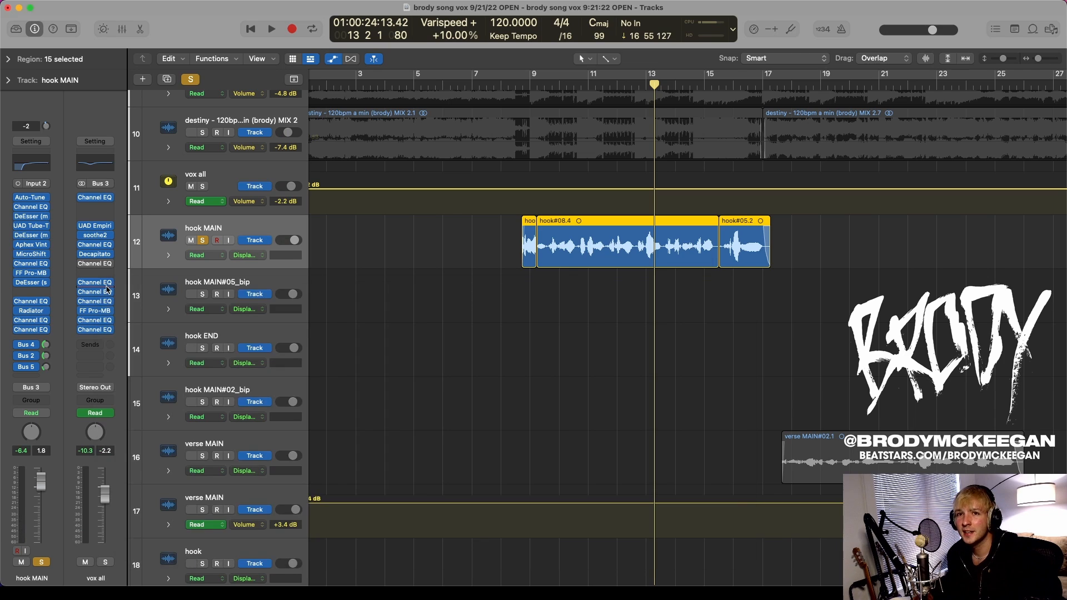
- Check the second DeEsser on the hook MAIN track, close it, and open the Aphex Vintage Exciter clear of the vocal regions
click(31, 235)
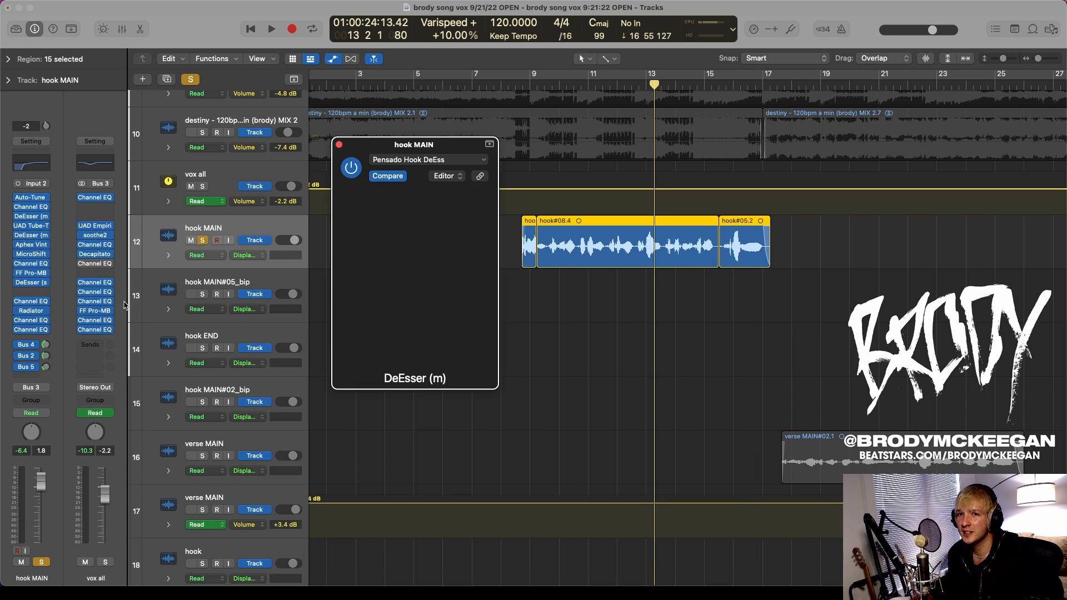
click(339, 145)
click(31, 245)
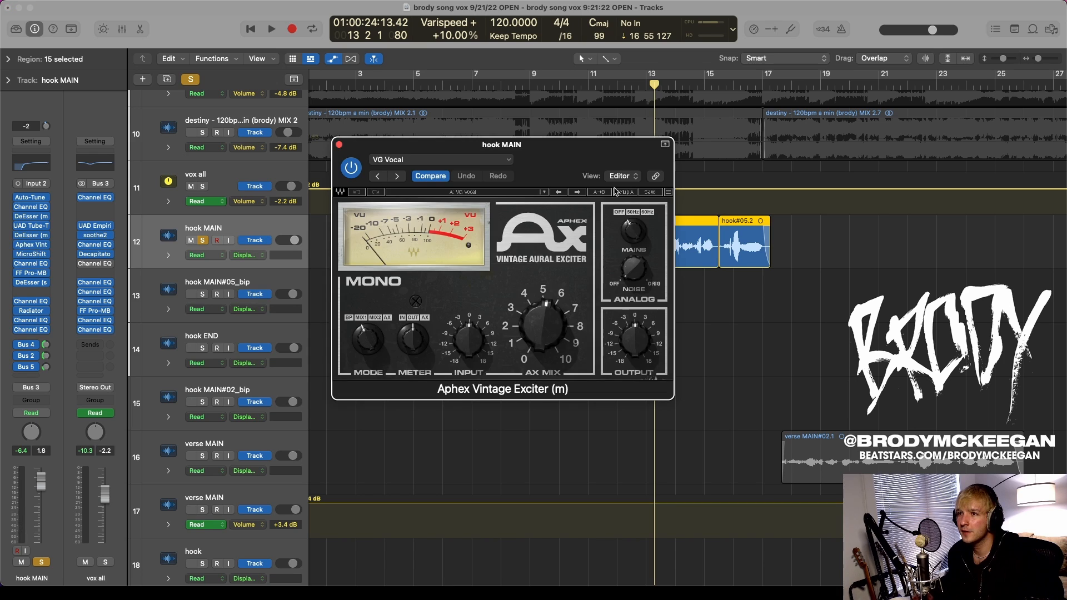
drag(599, 151, 520, 259)
- Compare the hook vocal with the Aphex Vintage Exciter bypassed and enabled from just before bar 9, then close the plug-in
click(528, 84)
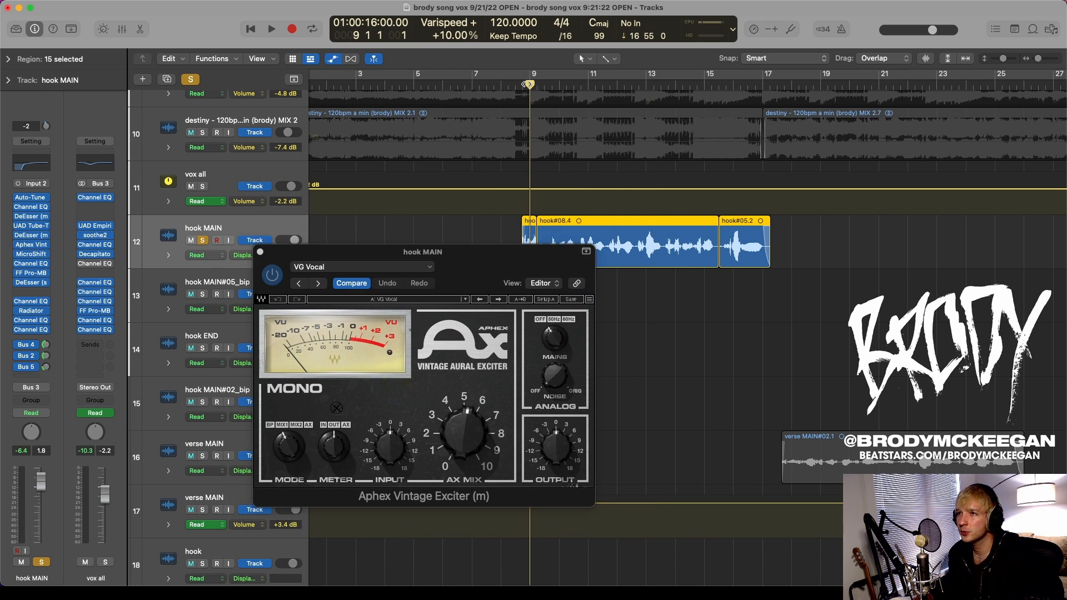
click(521, 84)
key(space)
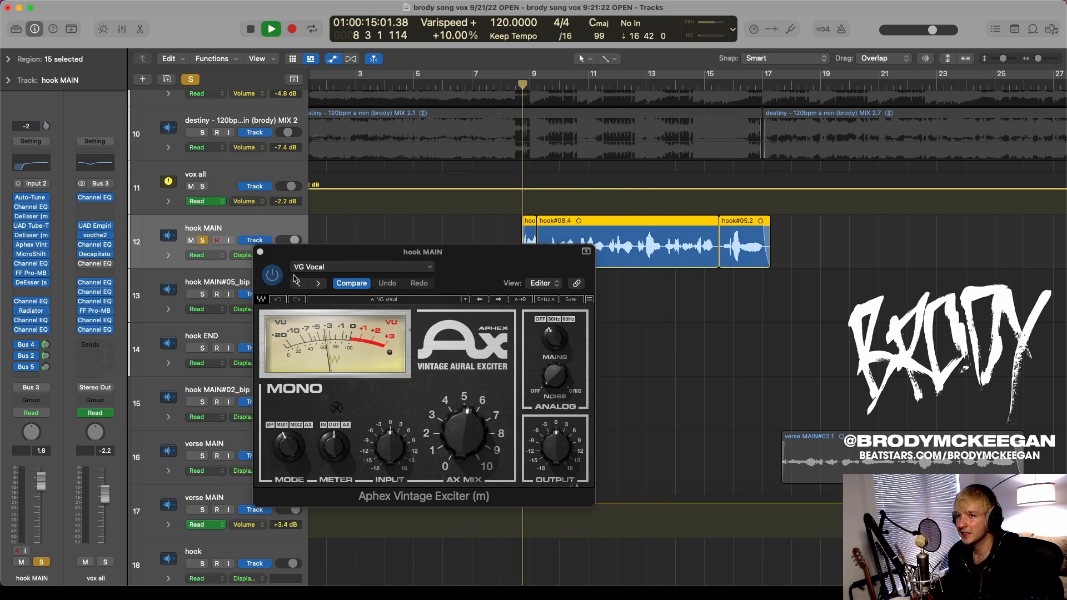
click(272, 275)
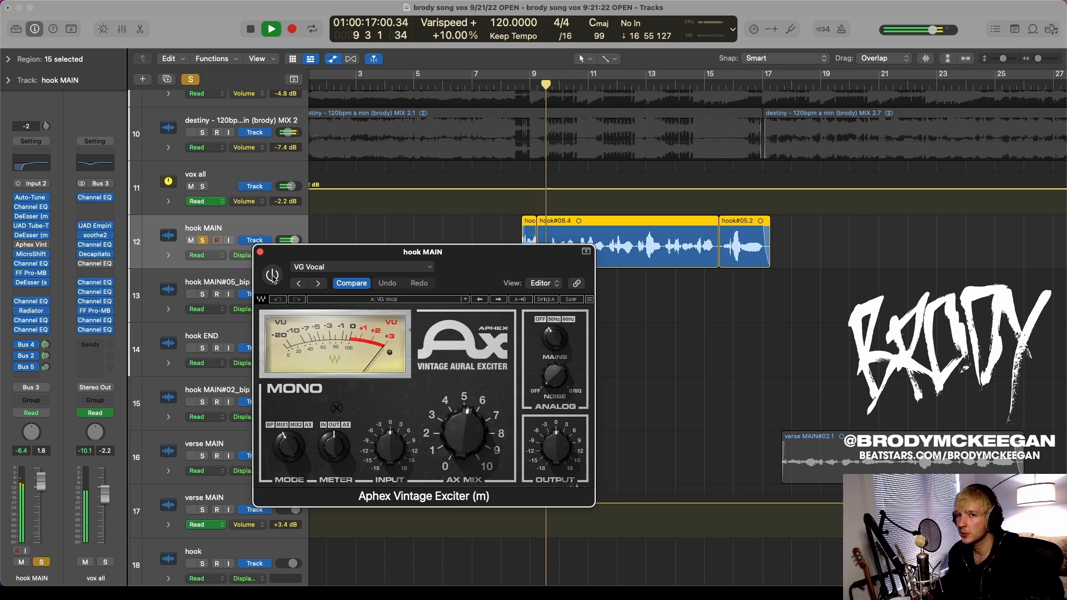
click(273, 277)
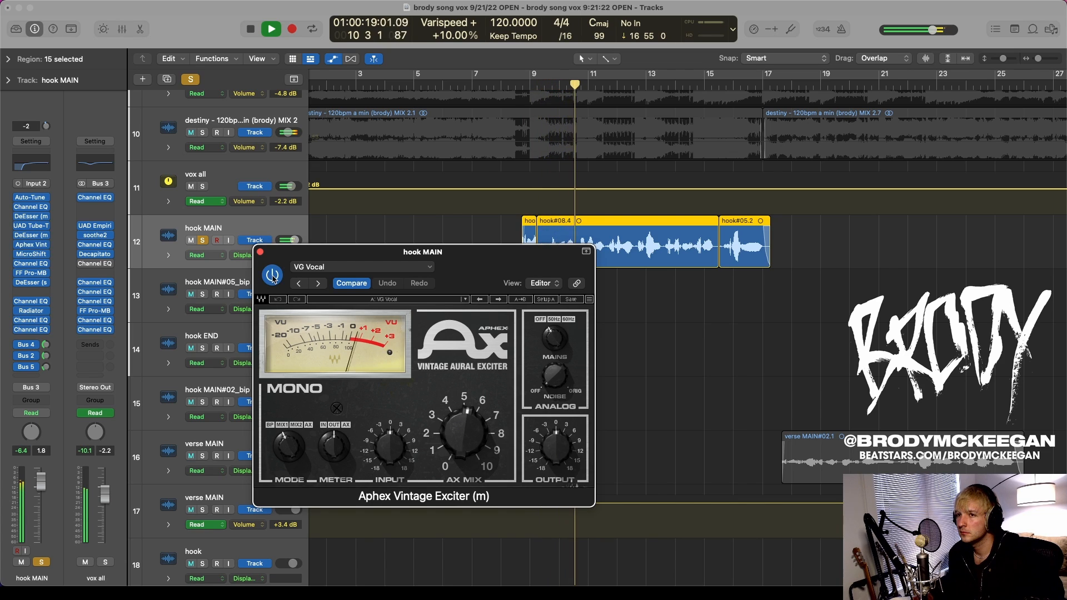
key(space)
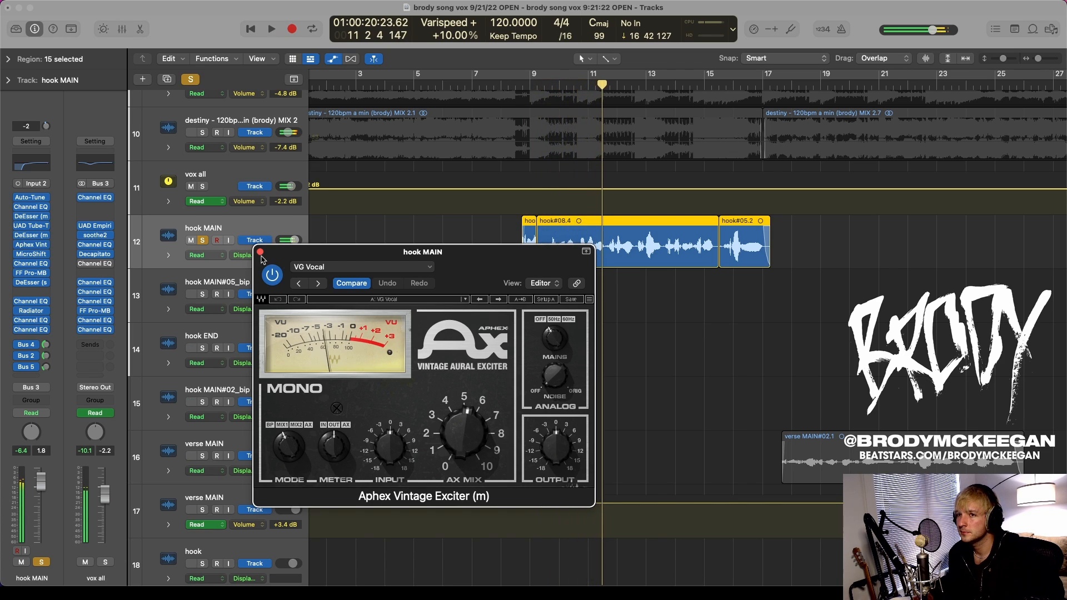
click(260, 252)
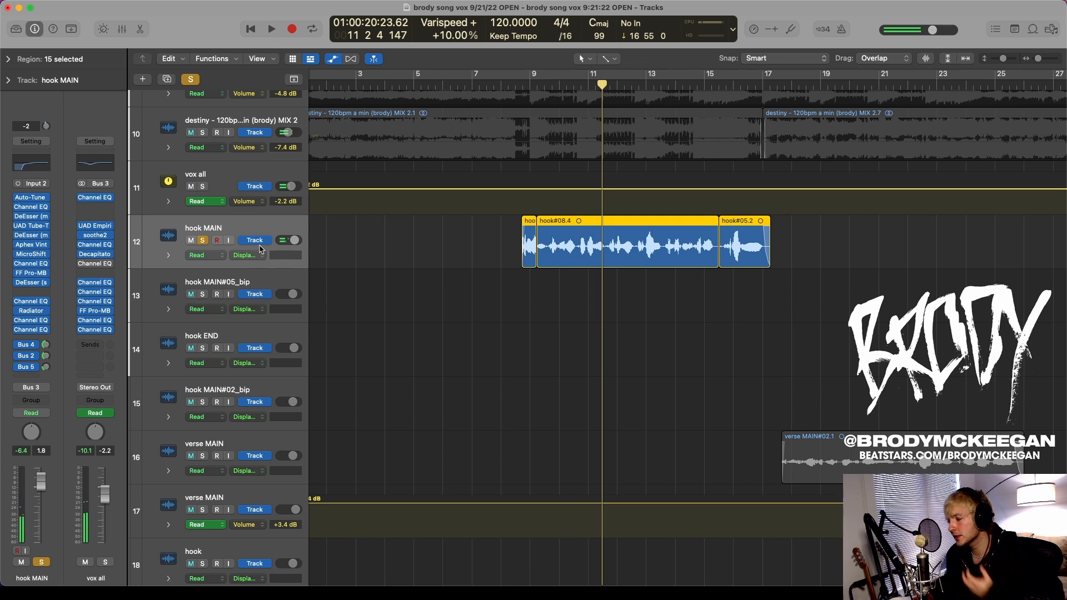
- Open MicroShift on the hook MAIN track and compare the vocal with it bypassed and enabled during playback
click(28, 255)
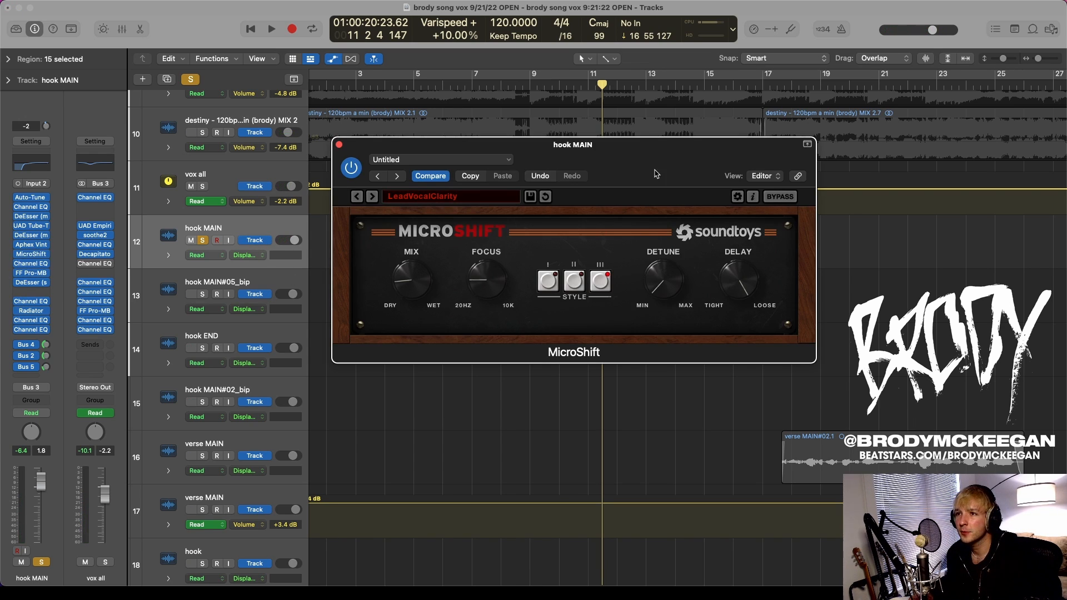
drag(657, 162, 699, 311)
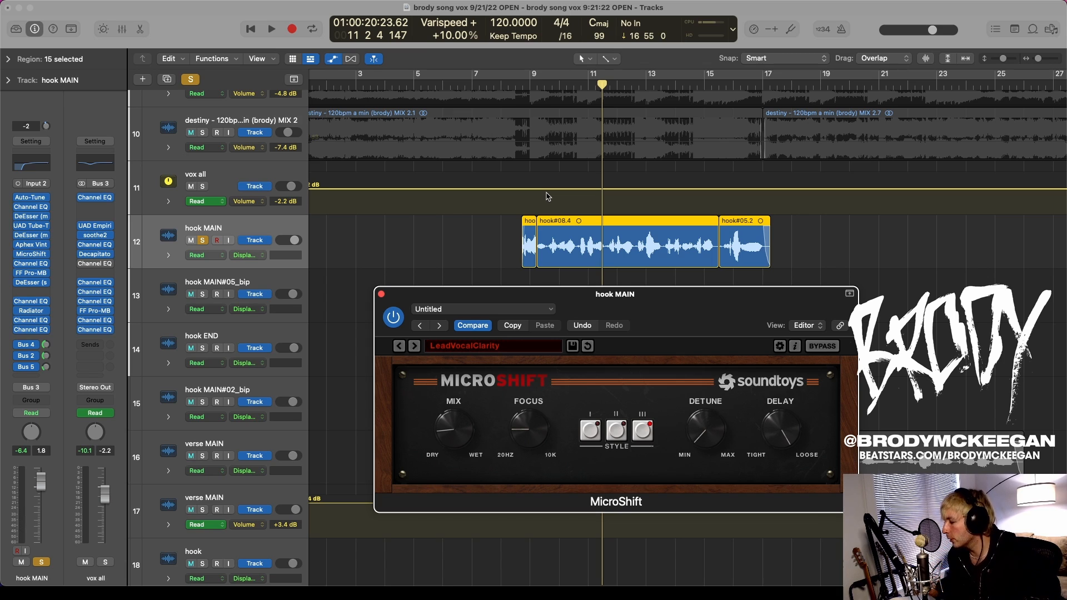
key(space)
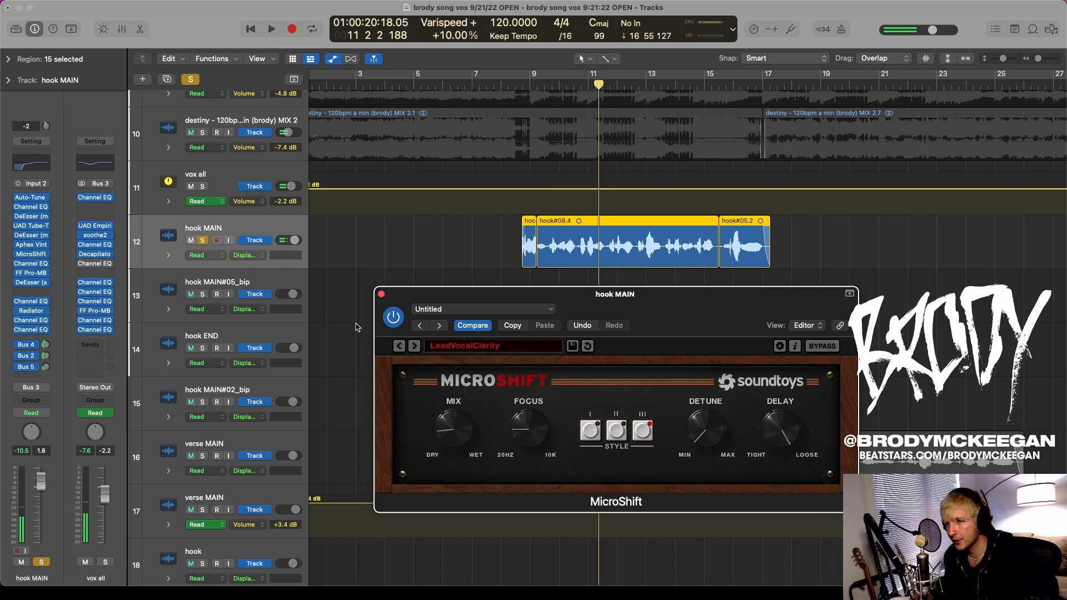
key(space)
click(393, 317)
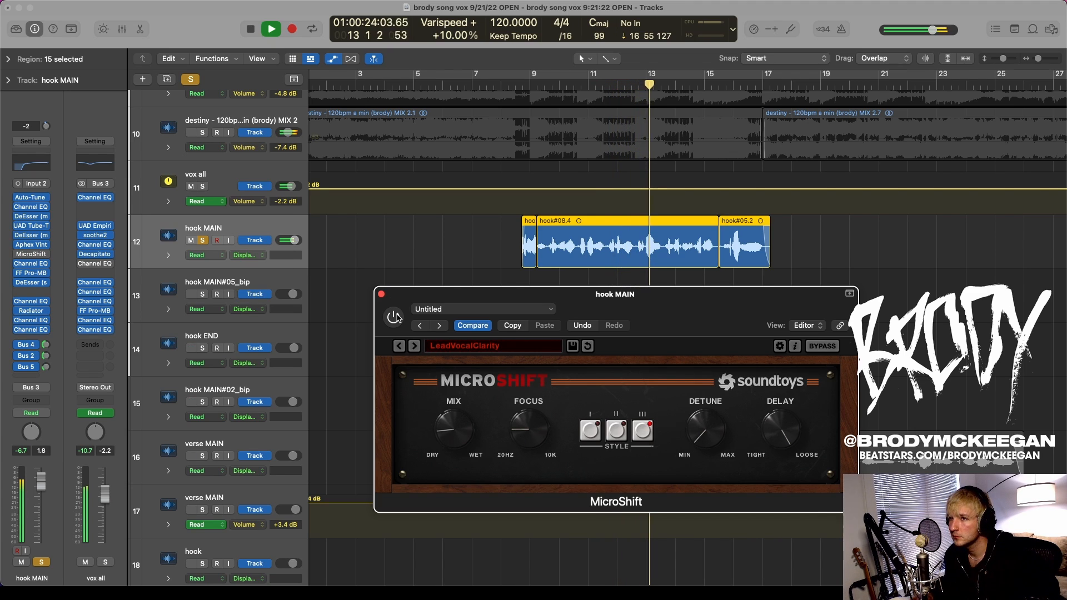
click(394, 317)
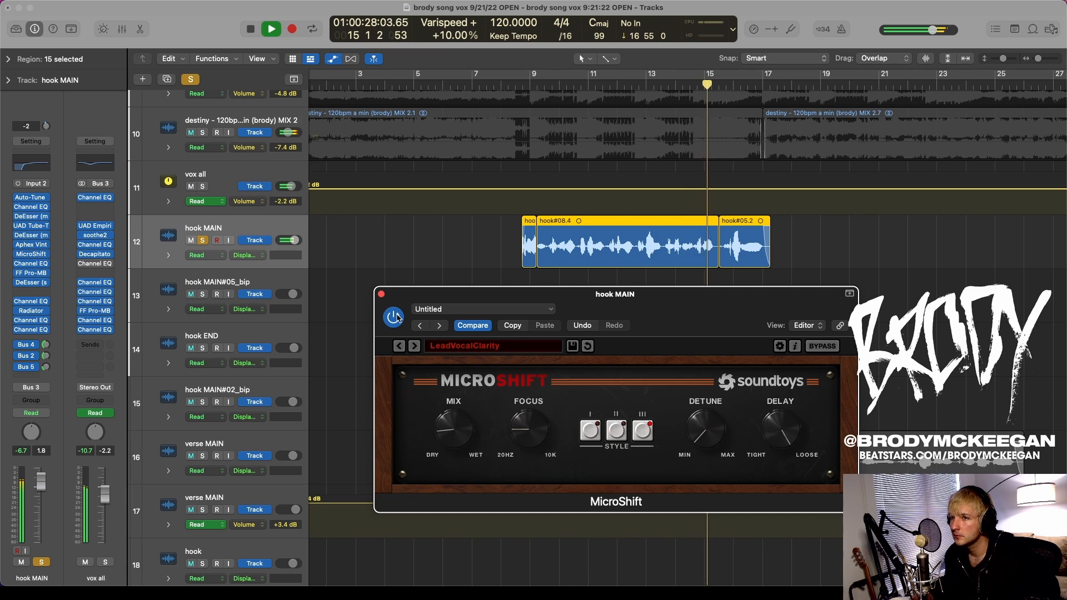
key(space)
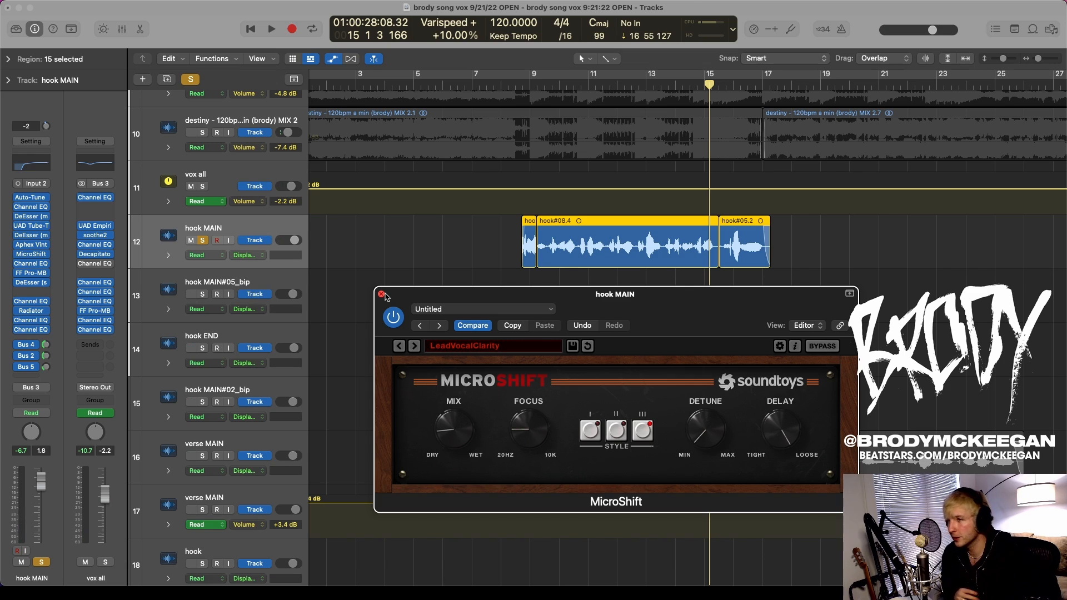
- Repeat the MicroShift bypass comparison from just after bar 9, leave the effect enabled, and close the plug-in
click(538, 85)
key(space)
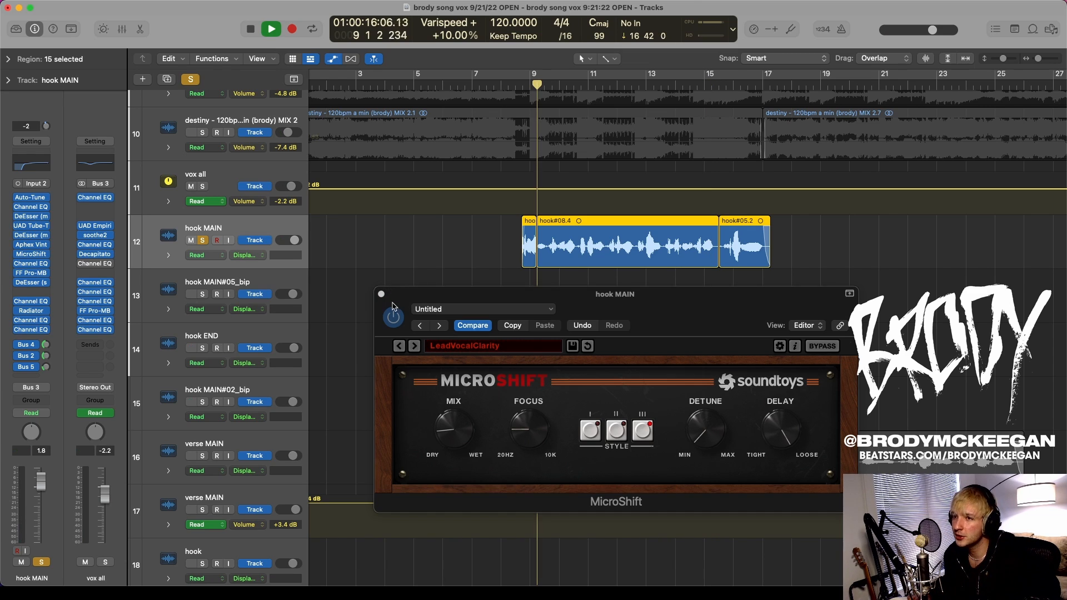
click(394, 315)
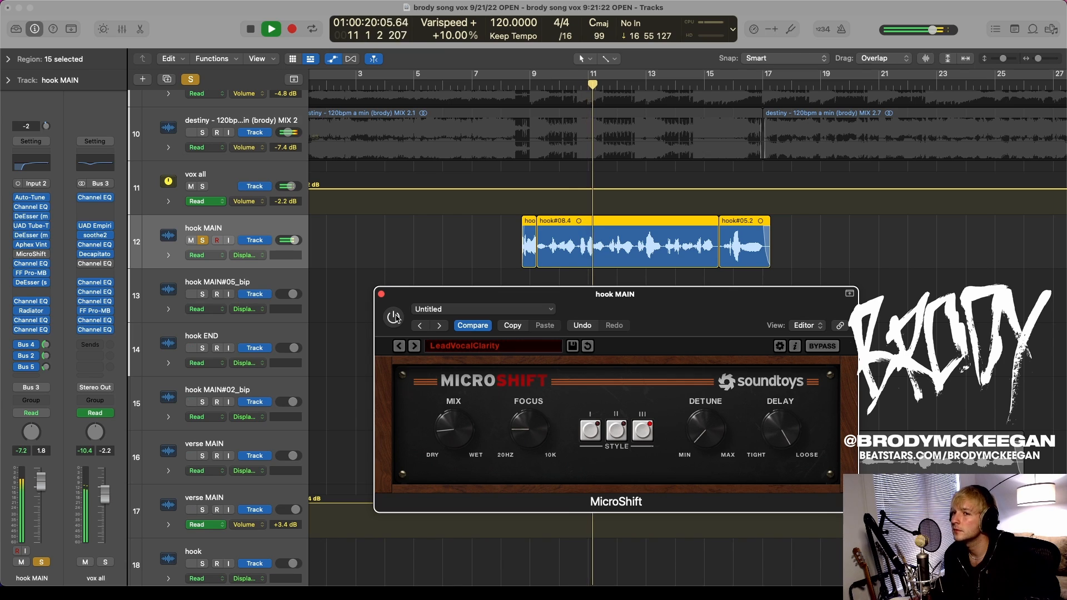
click(394, 316)
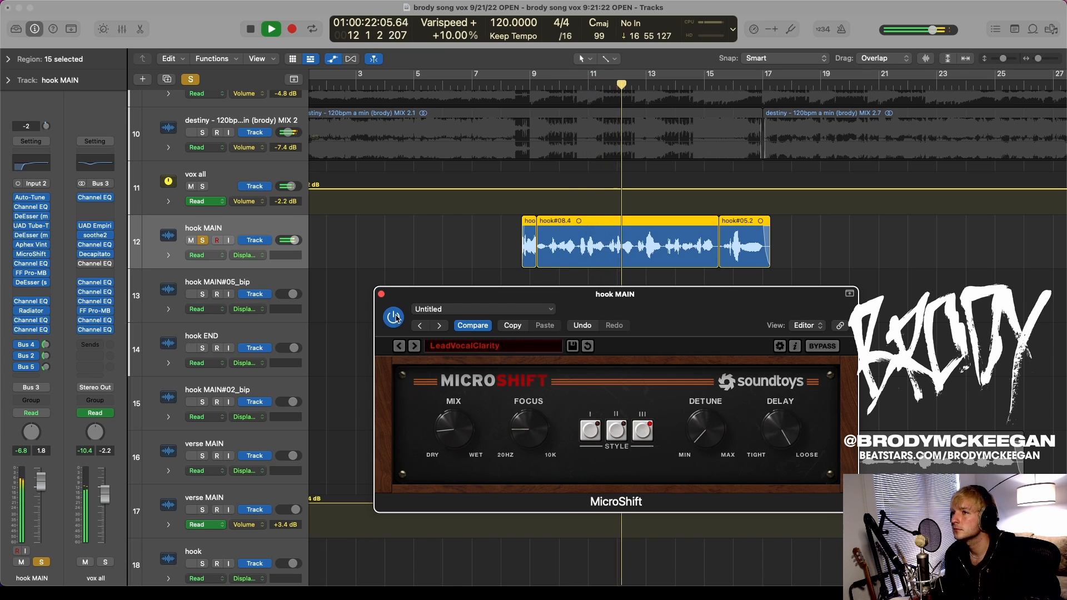
key(space)
click(381, 294)
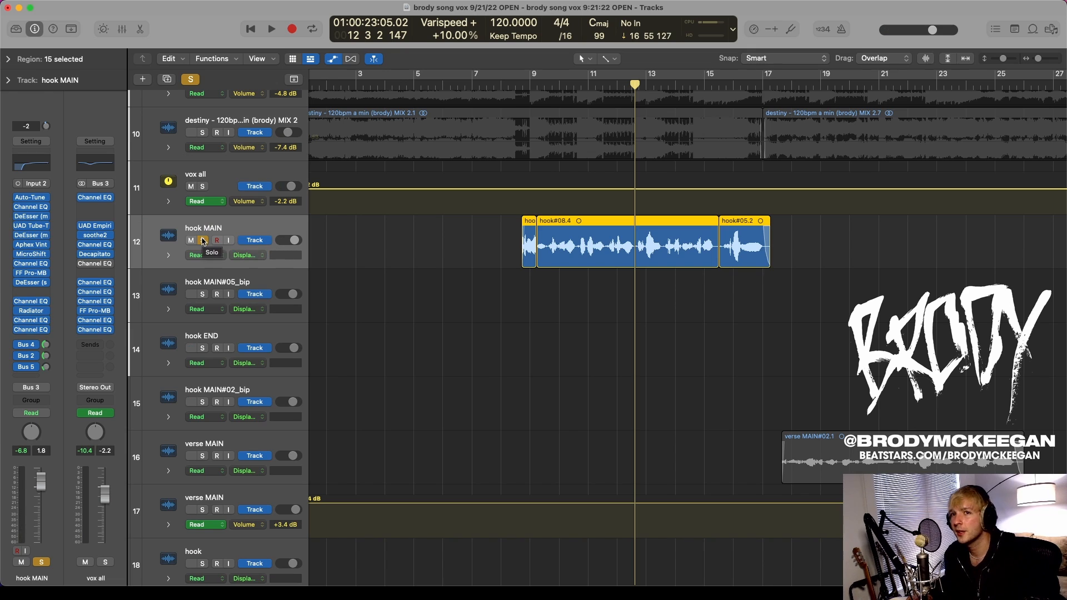
- Review the Side Only Channel EQ that follows MicroShift on the hook MAIN track, and close it
click(31, 263)
click(338, 145)
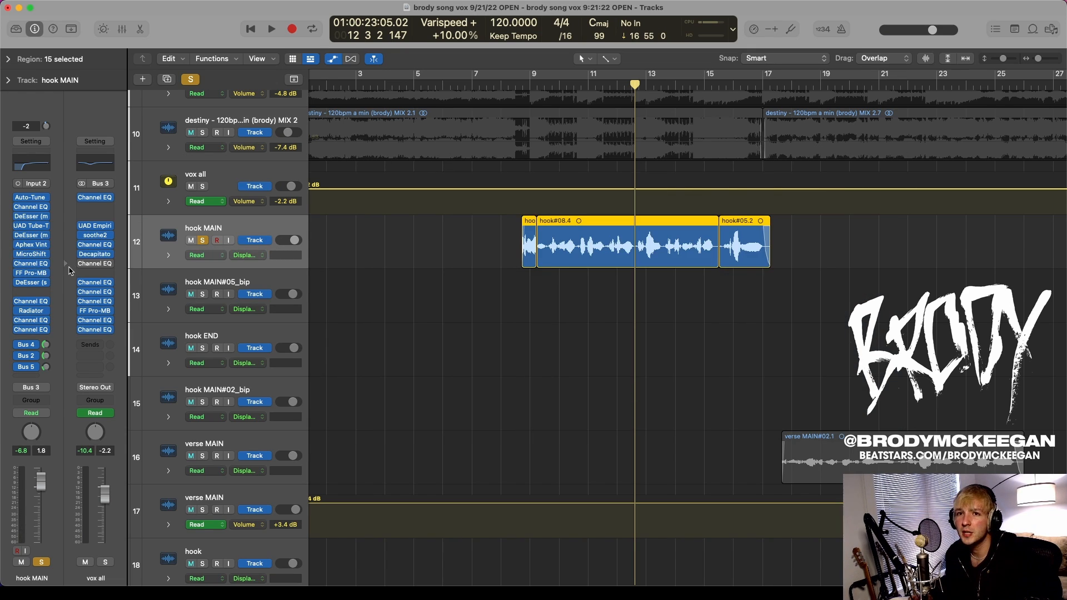
click(31, 263)
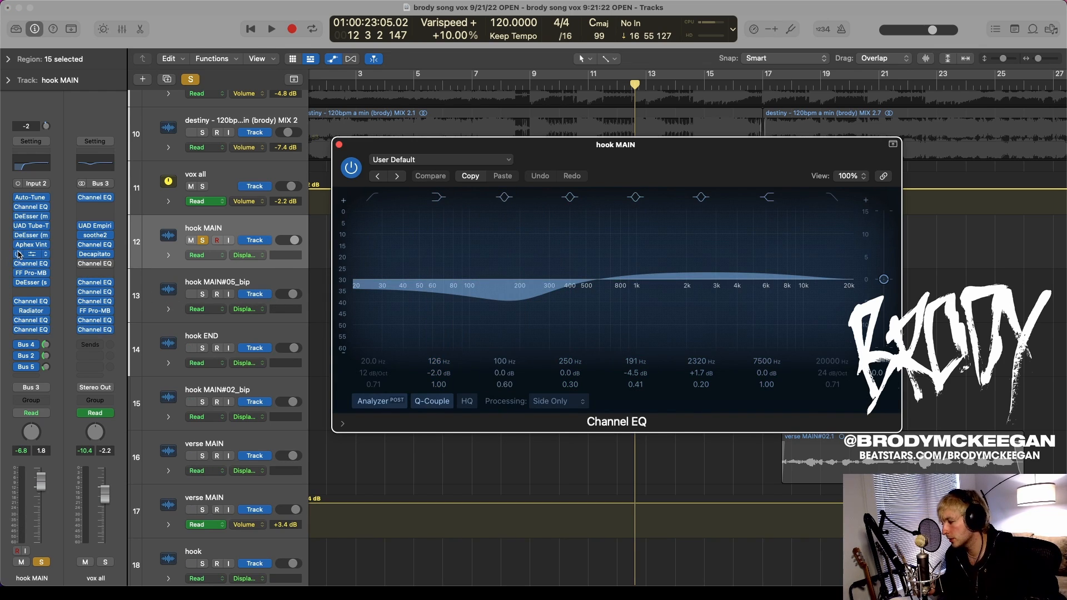
click(339, 144)
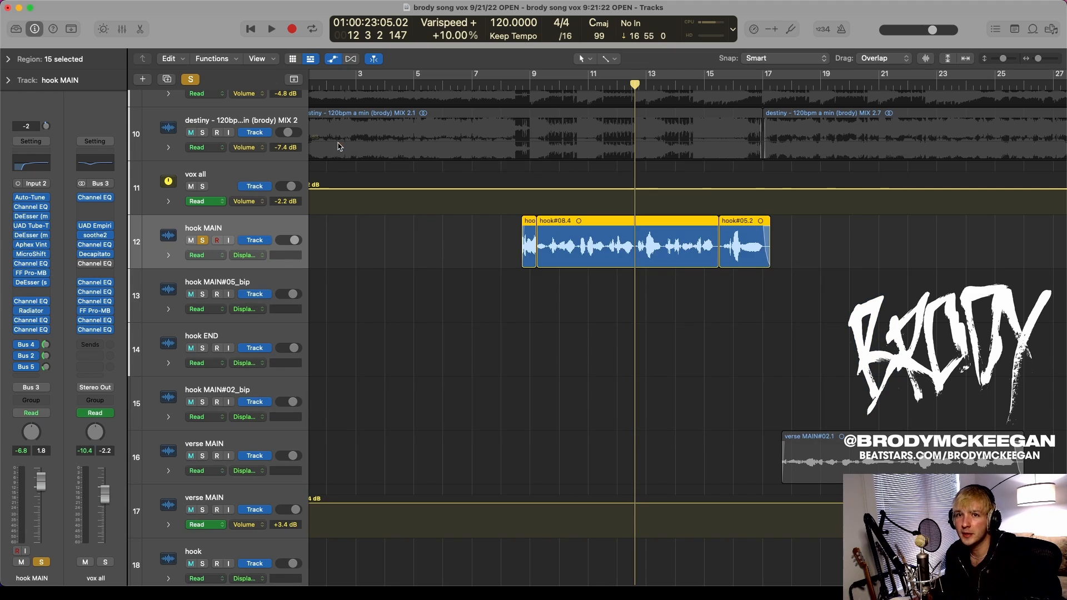
- Open FF Pro-MB on the hook MAIN track, watch its multiband compression while playing from bar 9, and close the plug-in
click(32, 274)
drag(643, 148, 350, 102)
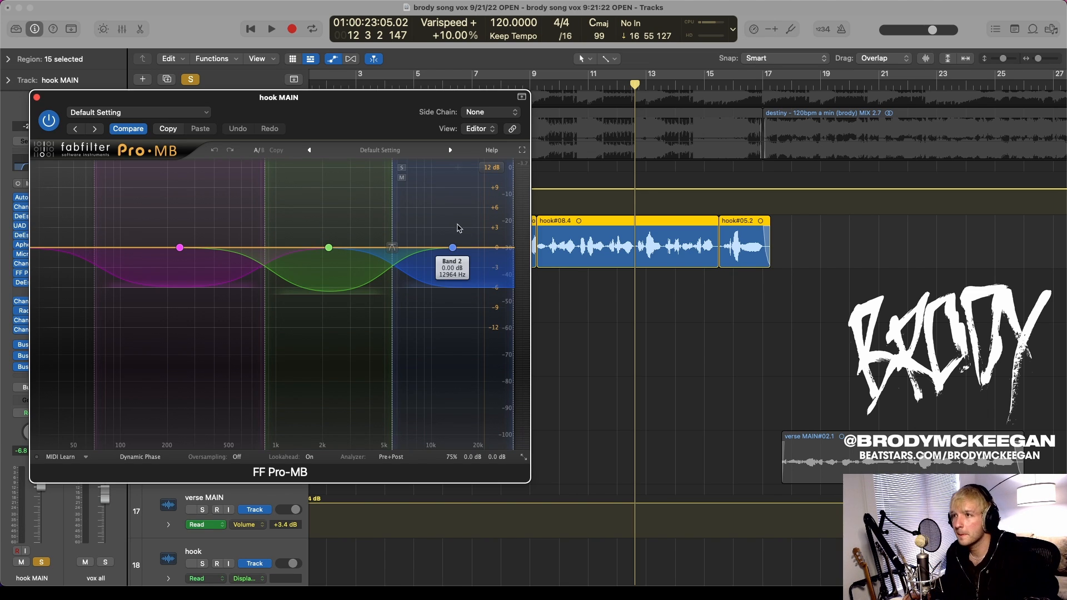
drag(280, 99, 519, 260)
click(529, 88)
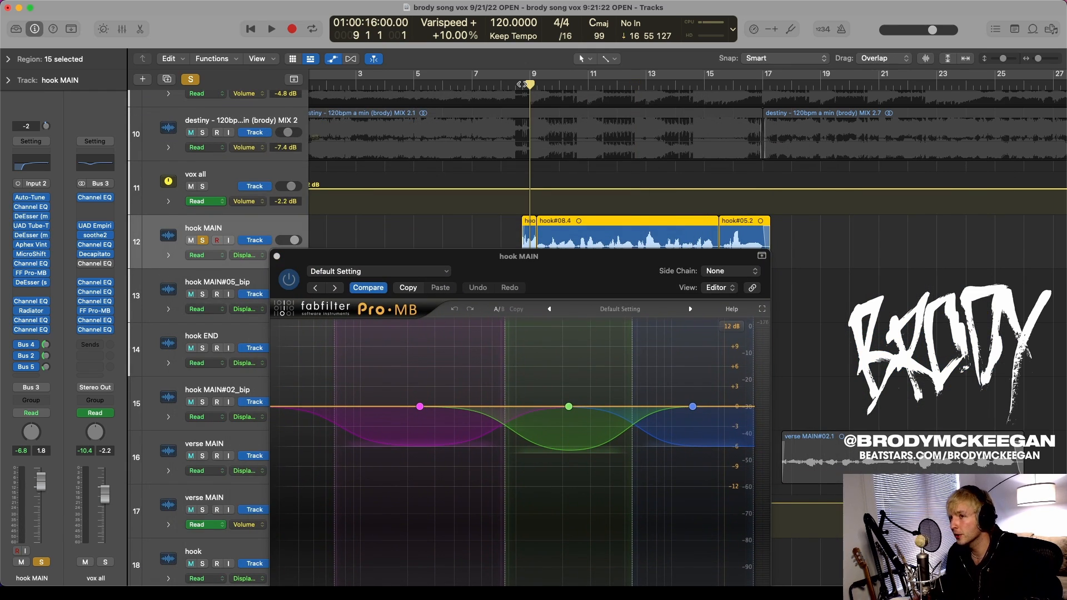
key(space)
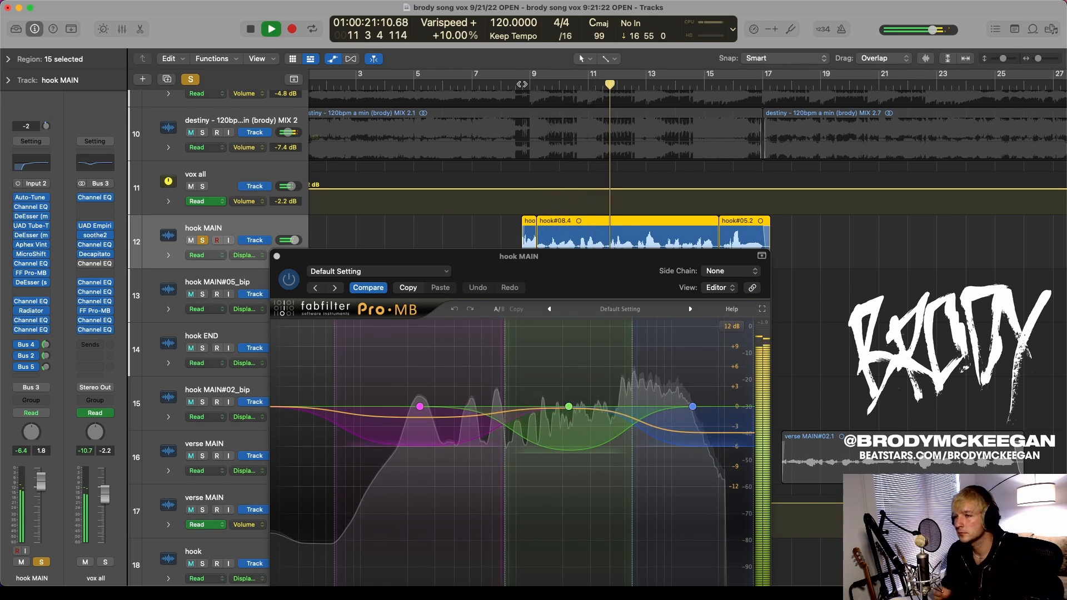
key(space)
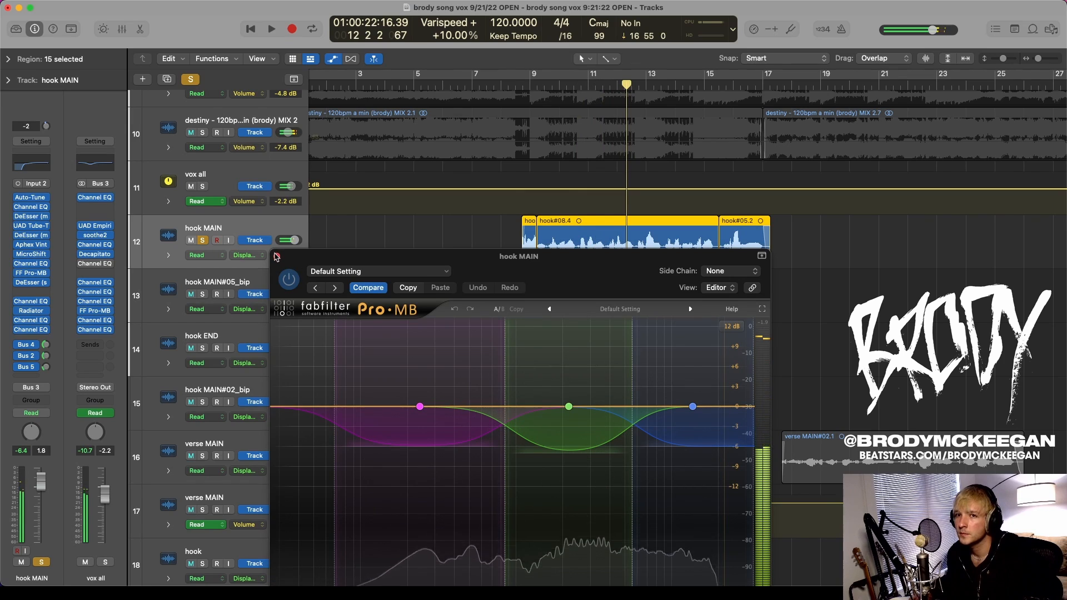
click(276, 256)
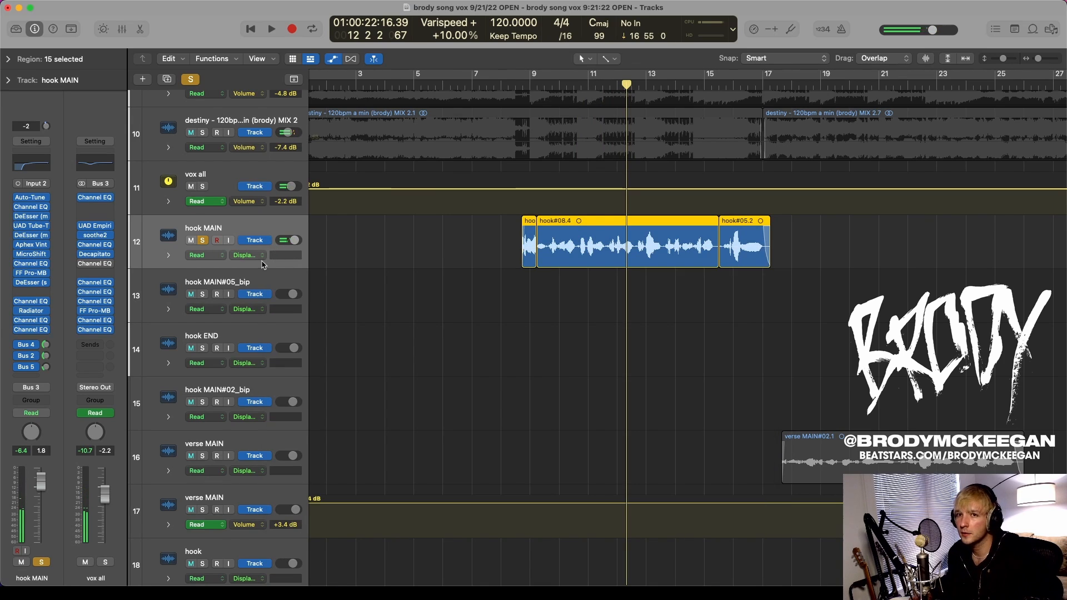
- Compare the hook vocal with Radiator bypassed and enabled while playing from bar 9, leave it enabled, and close the plug-in
click(32, 311)
drag(568, 280, 569, 288)
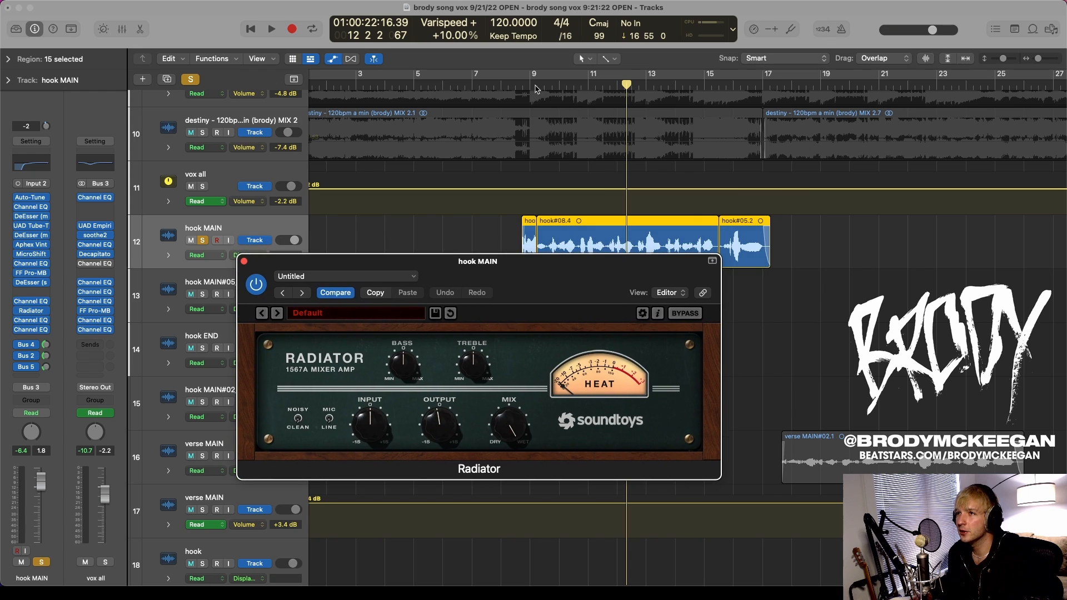
click(529, 84)
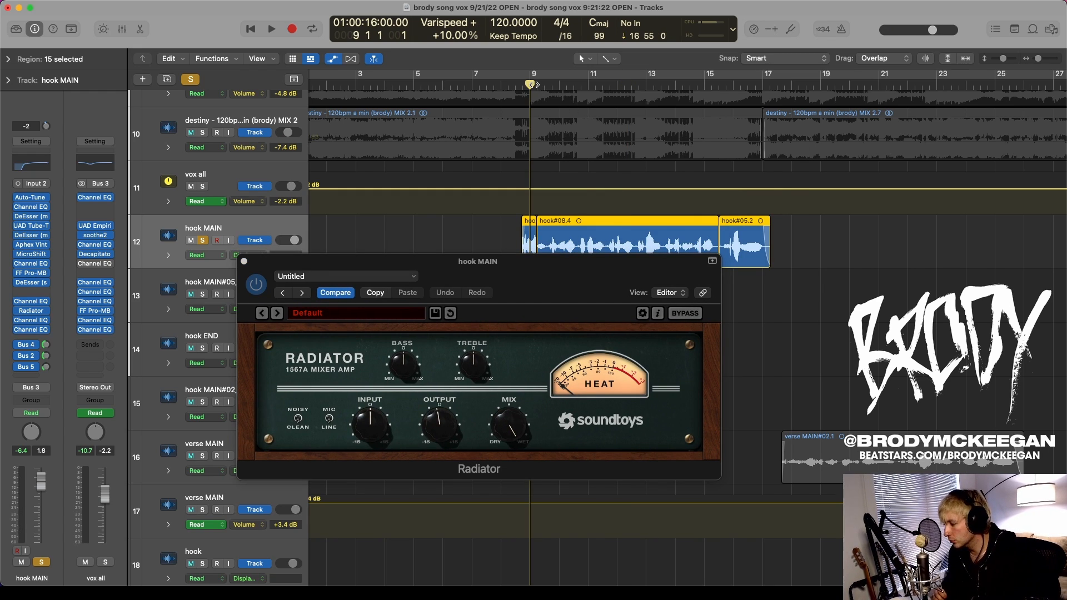
key(space)
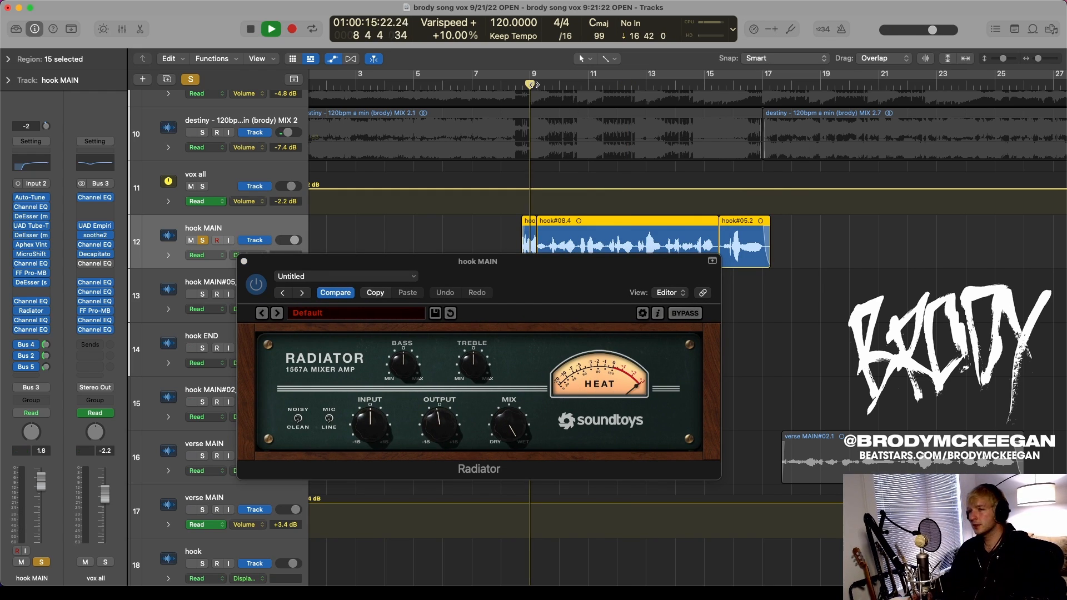
click(256, 283)
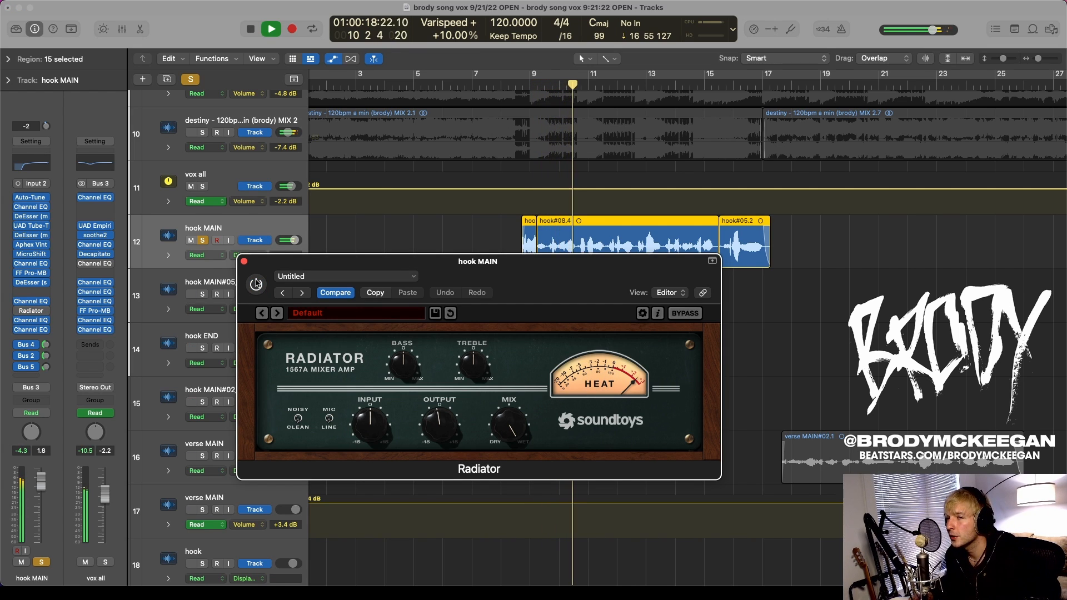
click(255, 283)
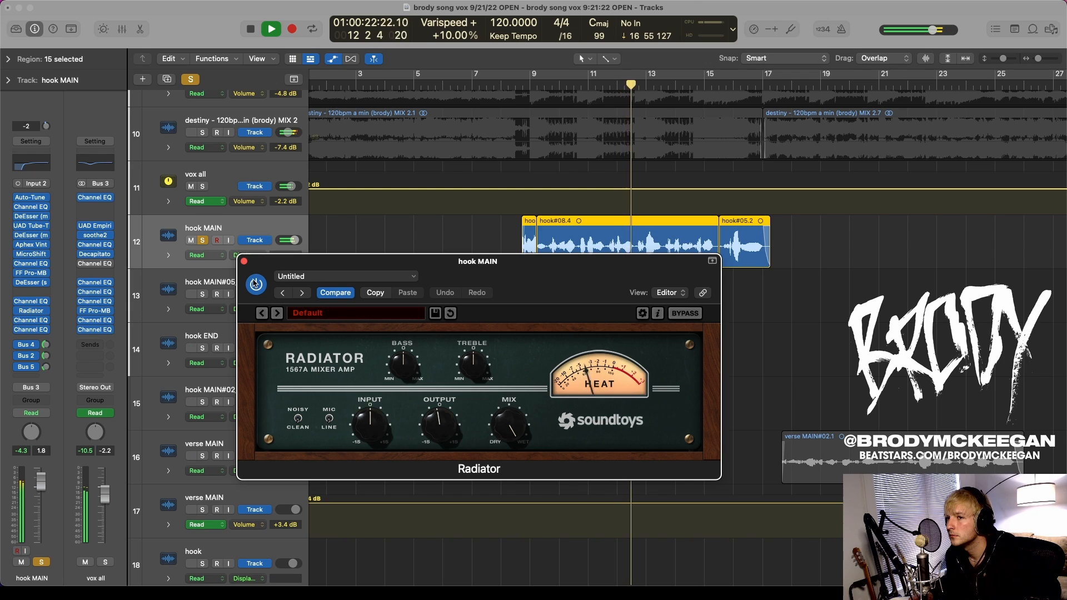
key(space)
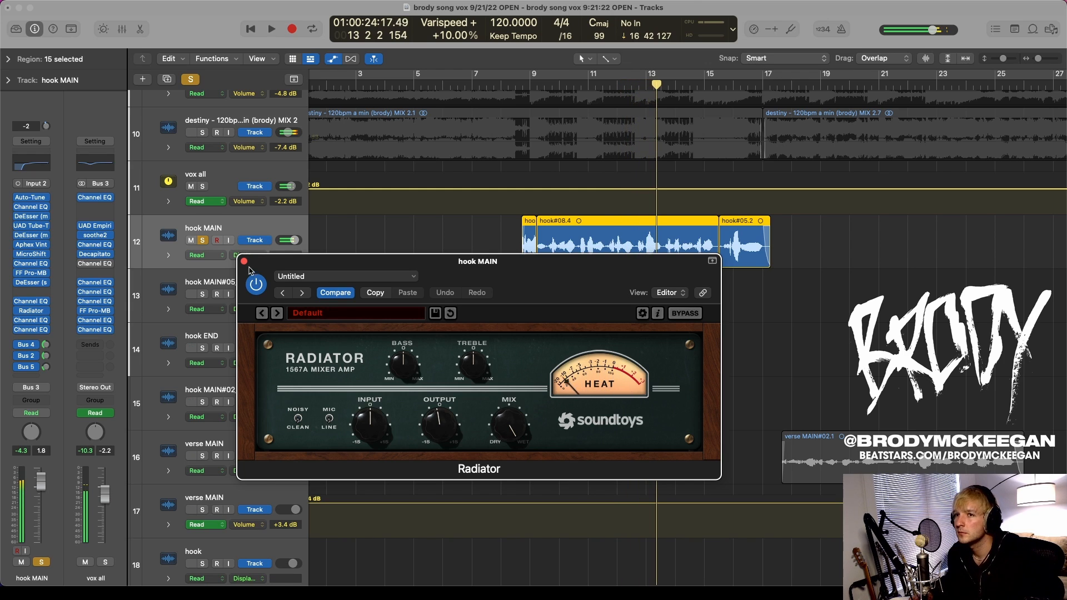
click(243, 261)
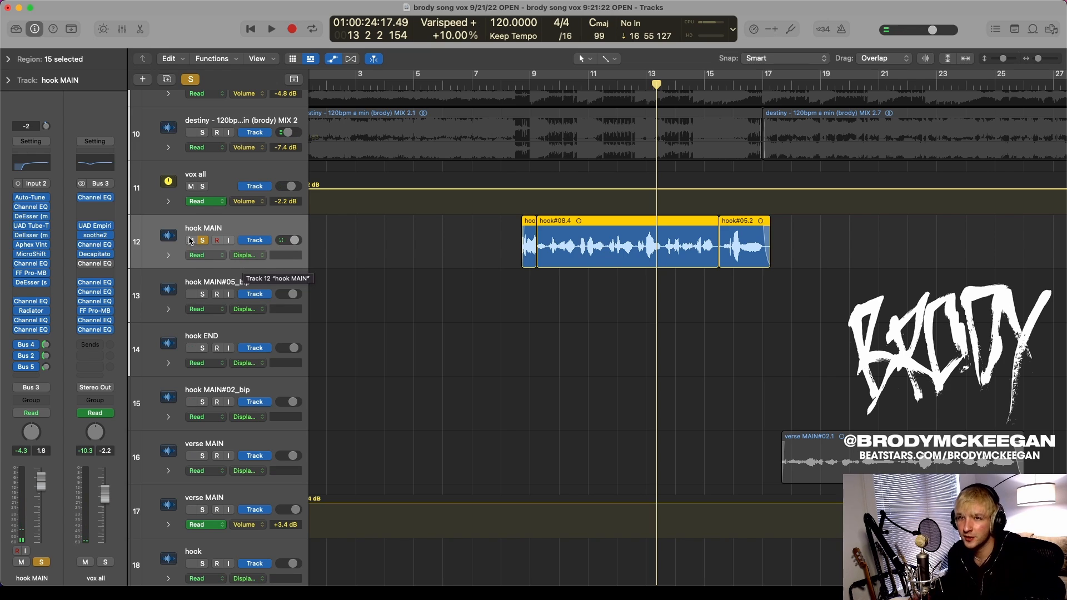
- Bring up the delay bus of the hook MAIN track and compare the vocal from bar 9 without sends and with Bus 4 enabled
click(37, 344)
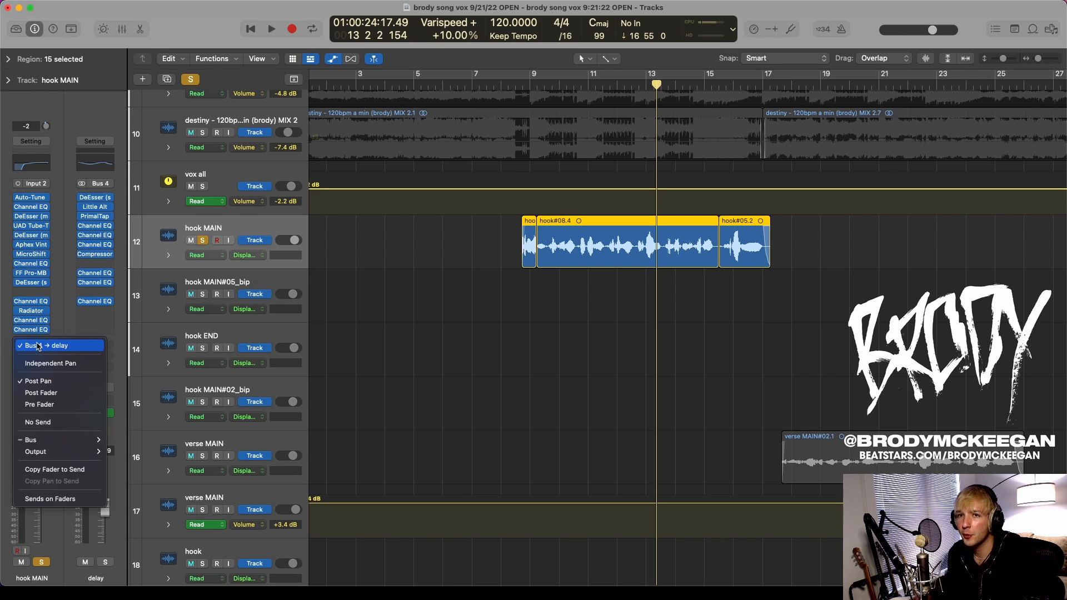
click(61, 263)
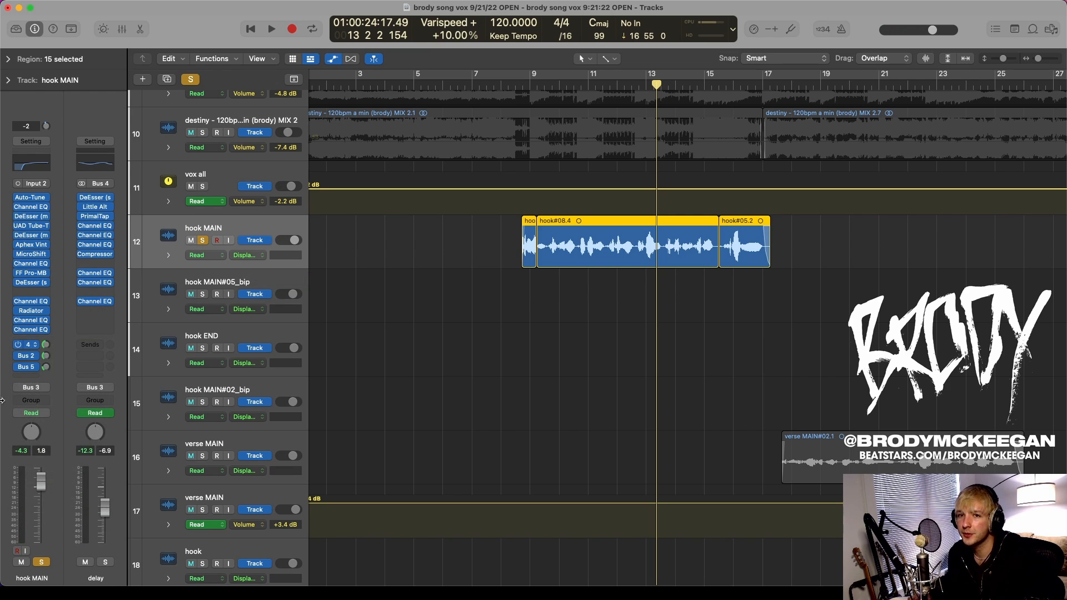
key(space)
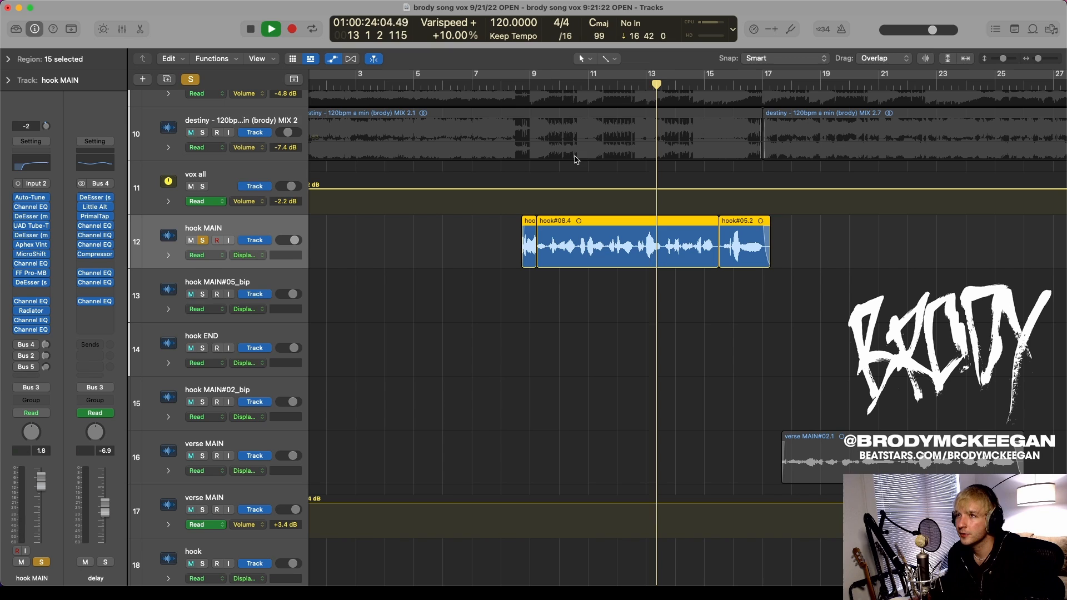
click(522, 81)
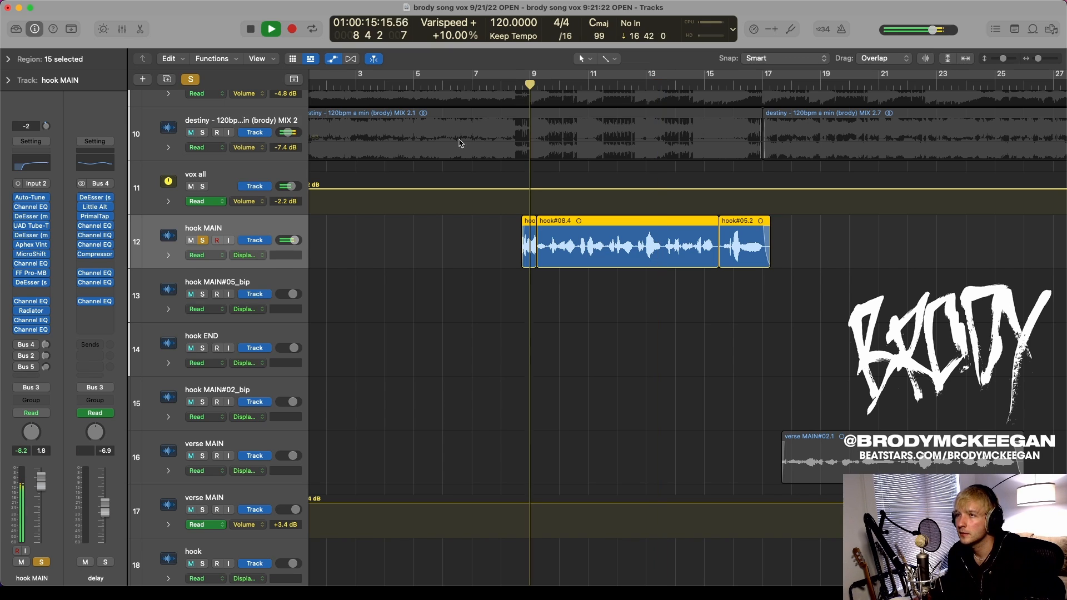
click(17, 345)
click(65, 302)
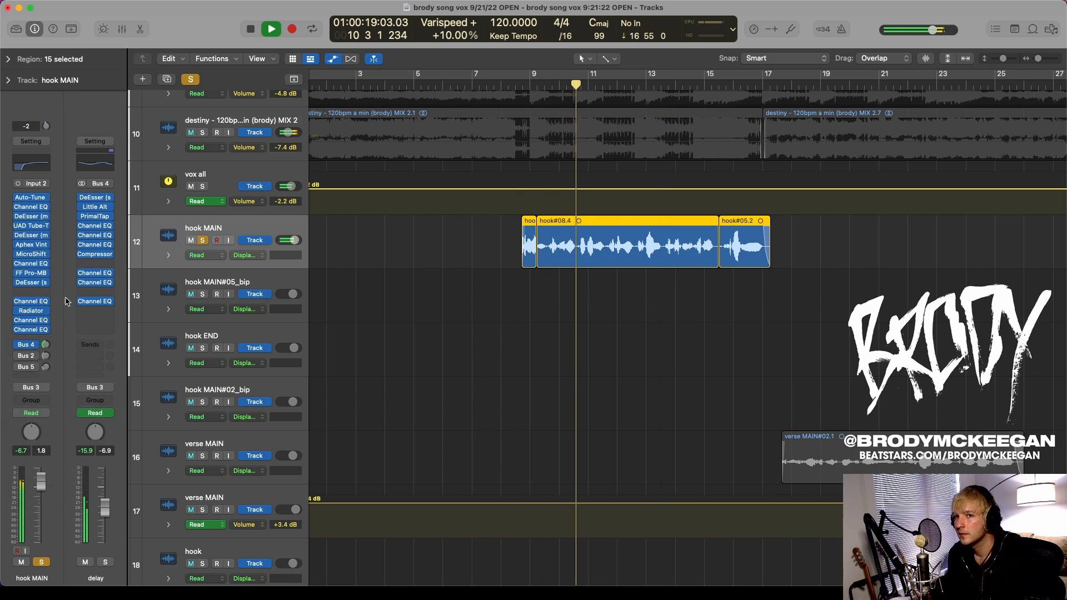
key(space)
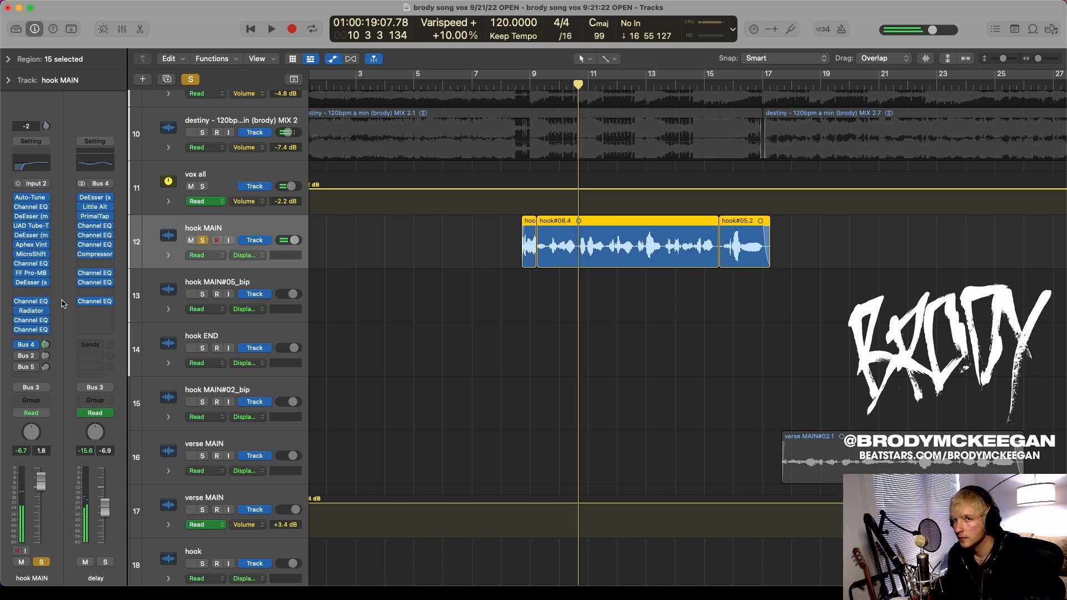
- Review the PrimalTap and Little AlterBoy settings on the delay bus, closing each plug-in
click(98, 218)
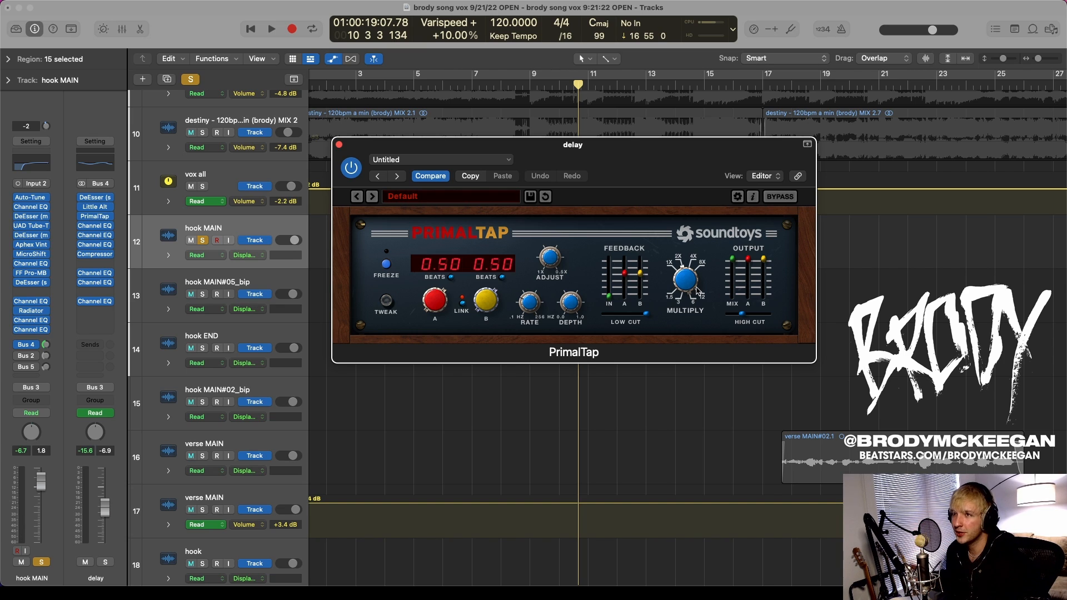
click(339, 145)
click(97, 208)
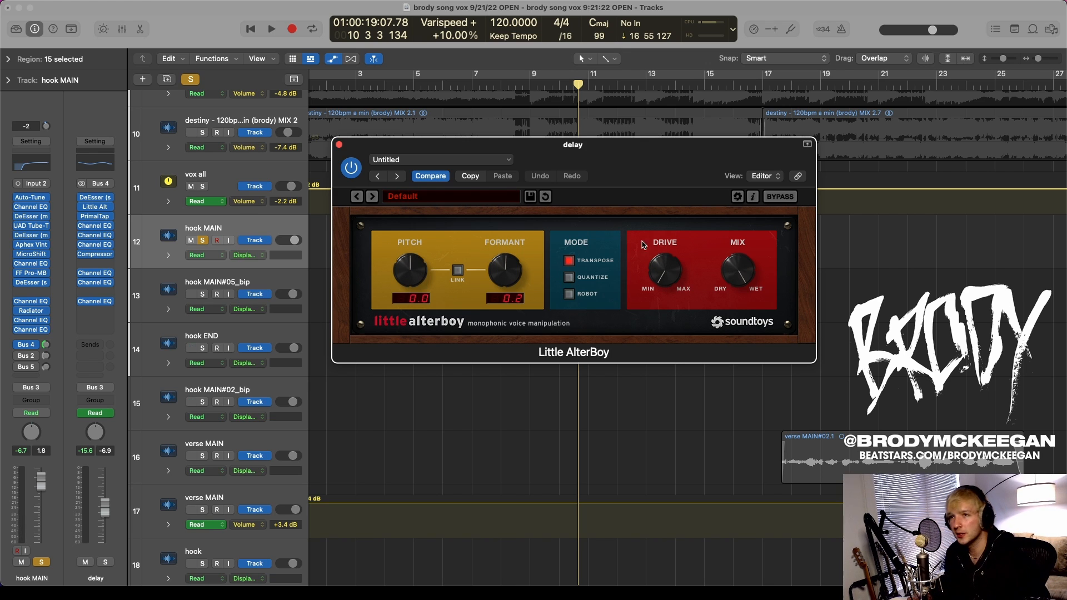
click(339, 145)
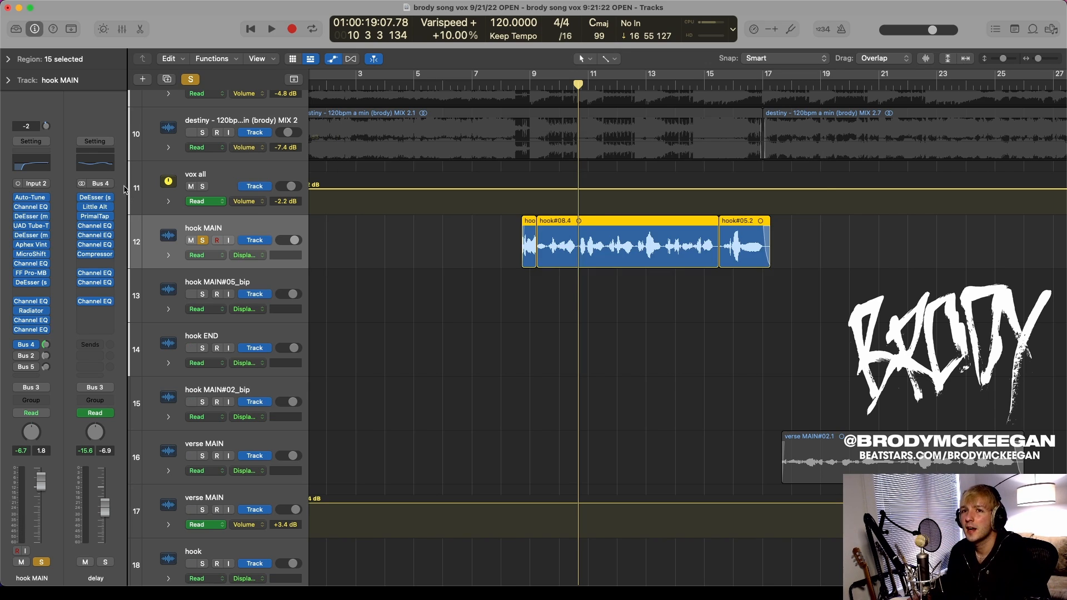
- Open the DeEsser on the delay bus, watch its attenuation during playback, and close it
click(96, 197)
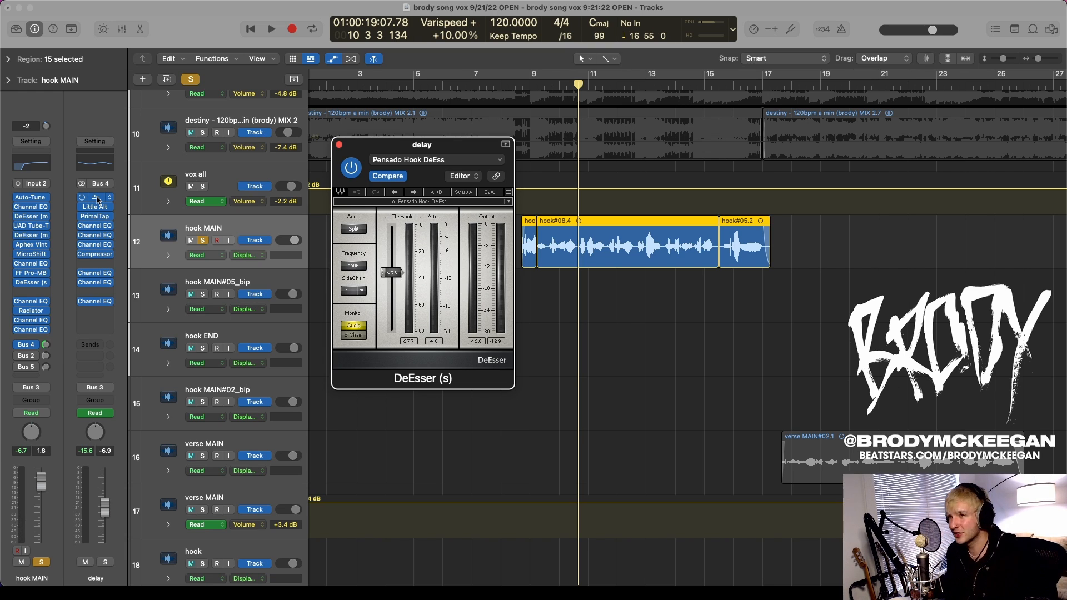
key(space)
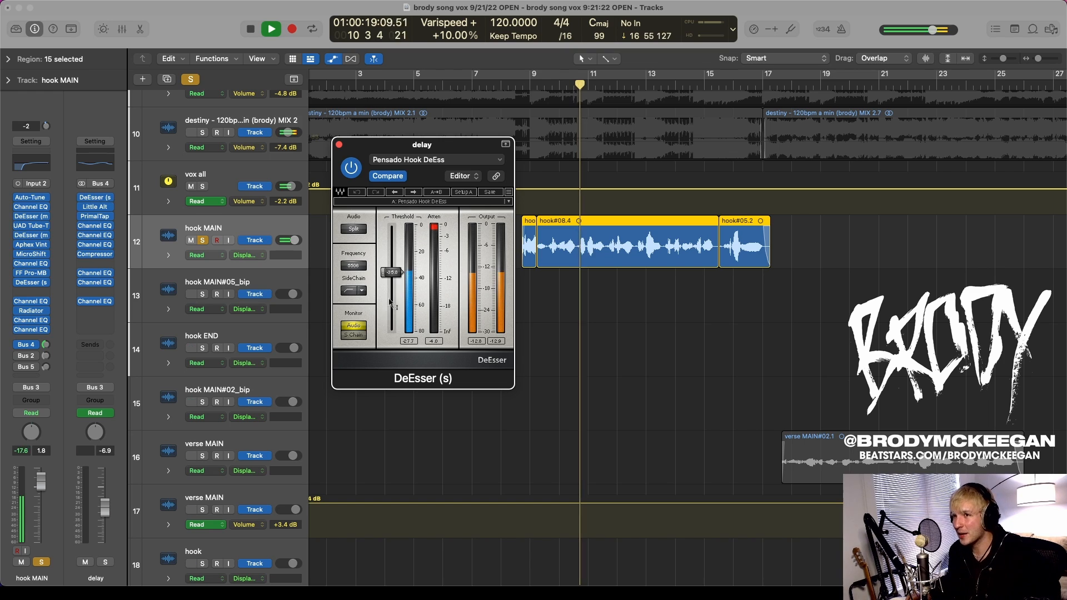
key(space)
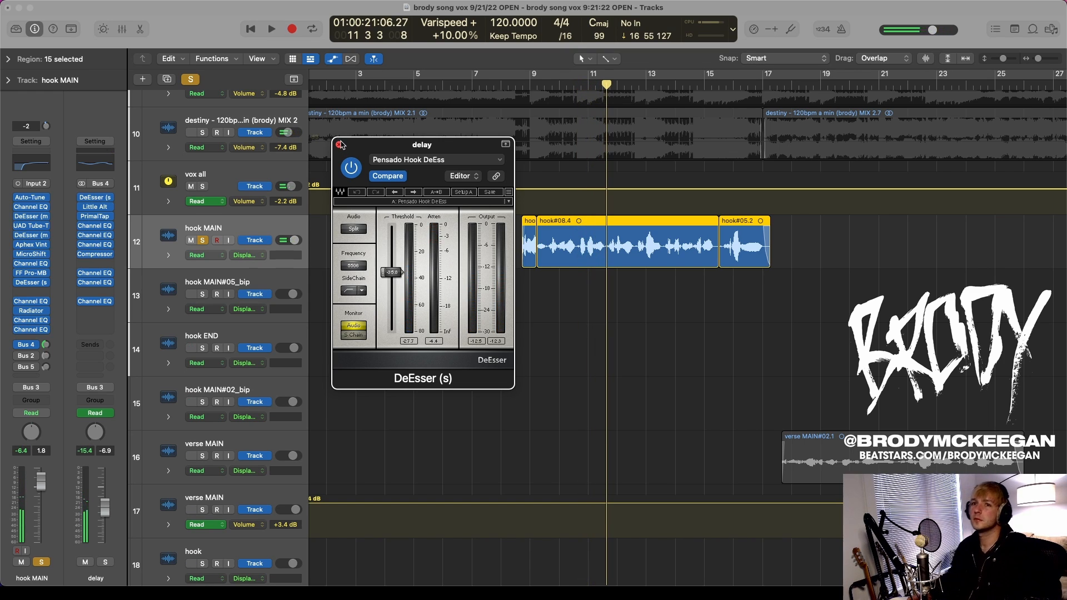
click(340, 146)
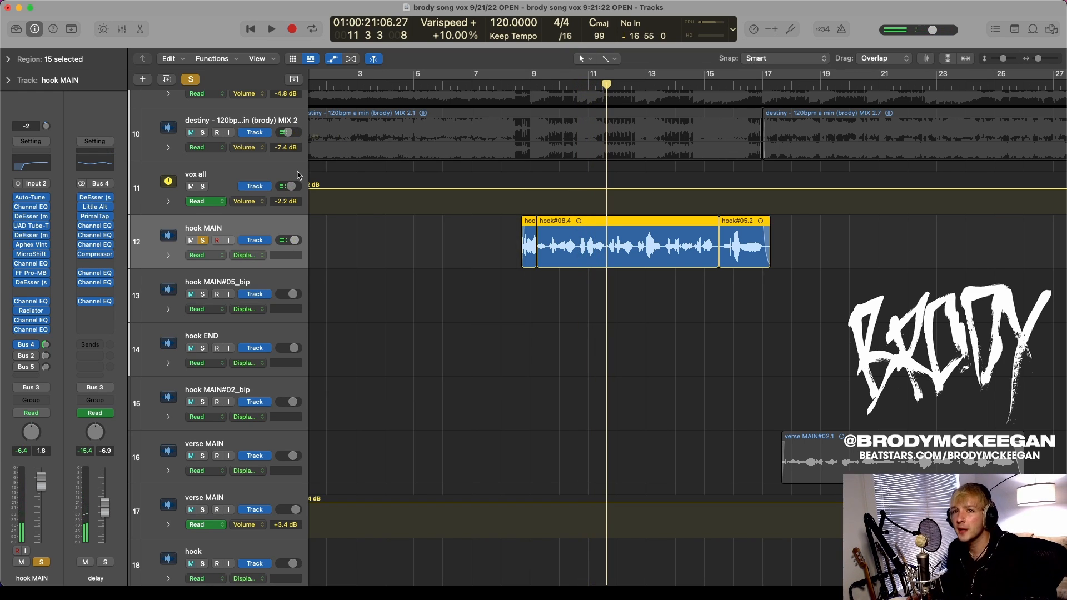
- Open the Compressor on the delay bus, watch its gain reduction during playback, and close it
click(97, 257)
key(space)
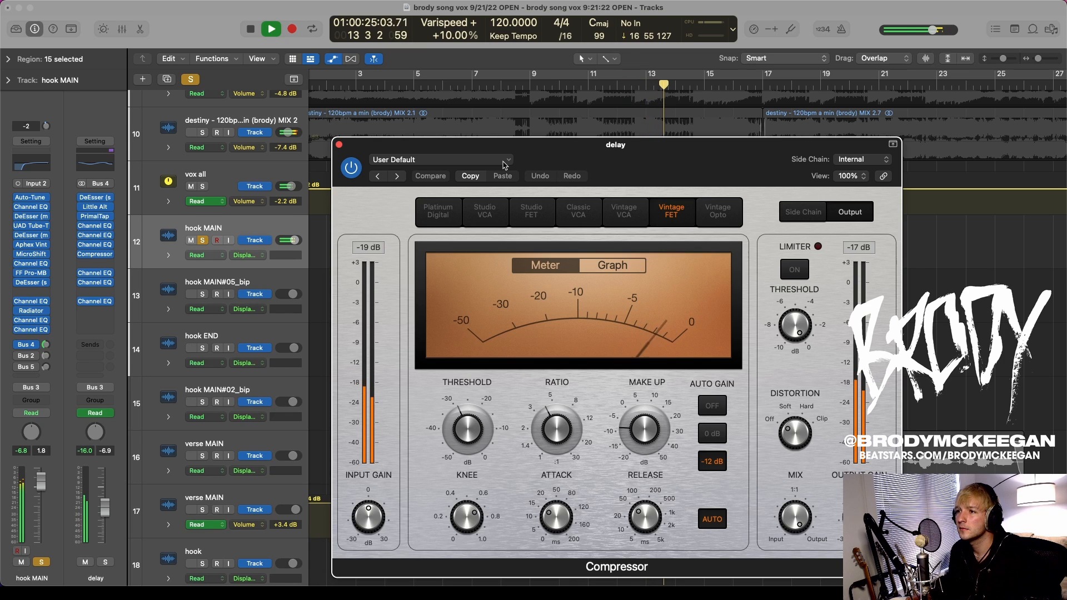
key(space)
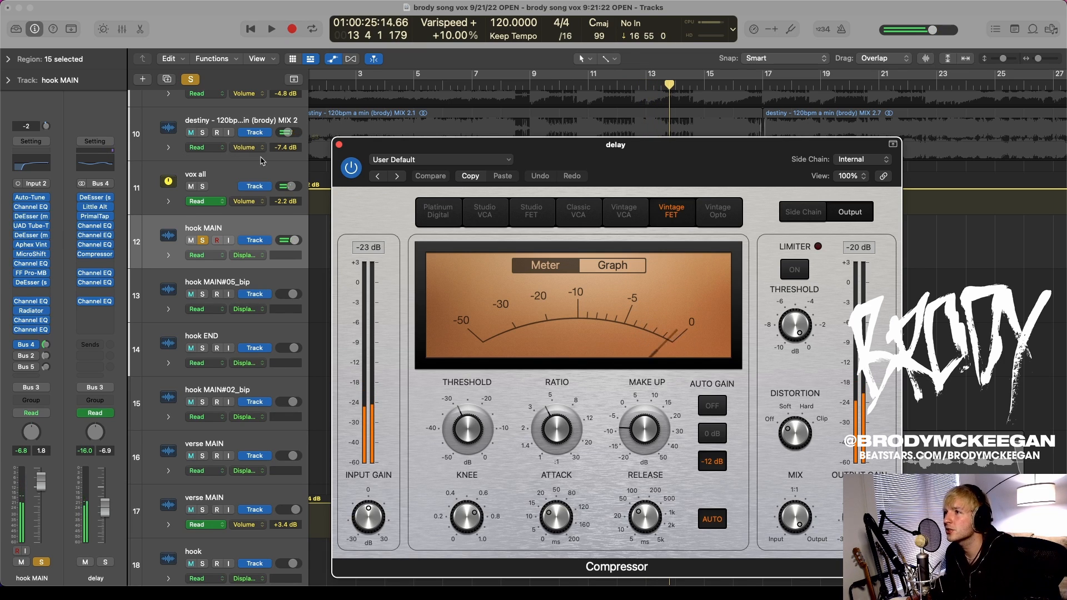
click(338, 145)
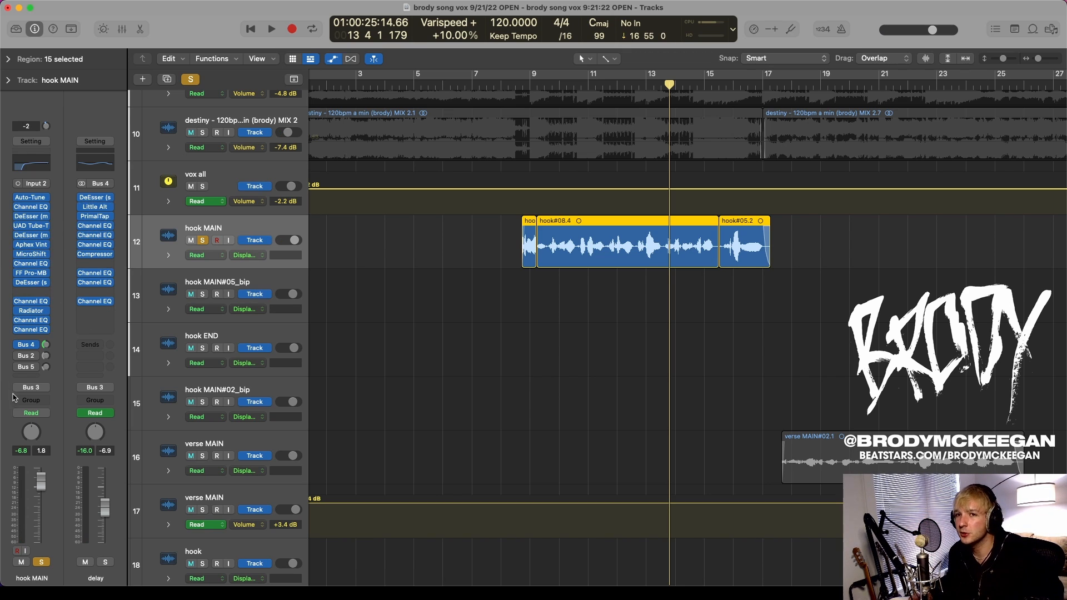
- Bring up the verb bus on Bus 2, play the hook from bar 9 with FF Pro-R open, and review its DeEsser
click(26, 356)
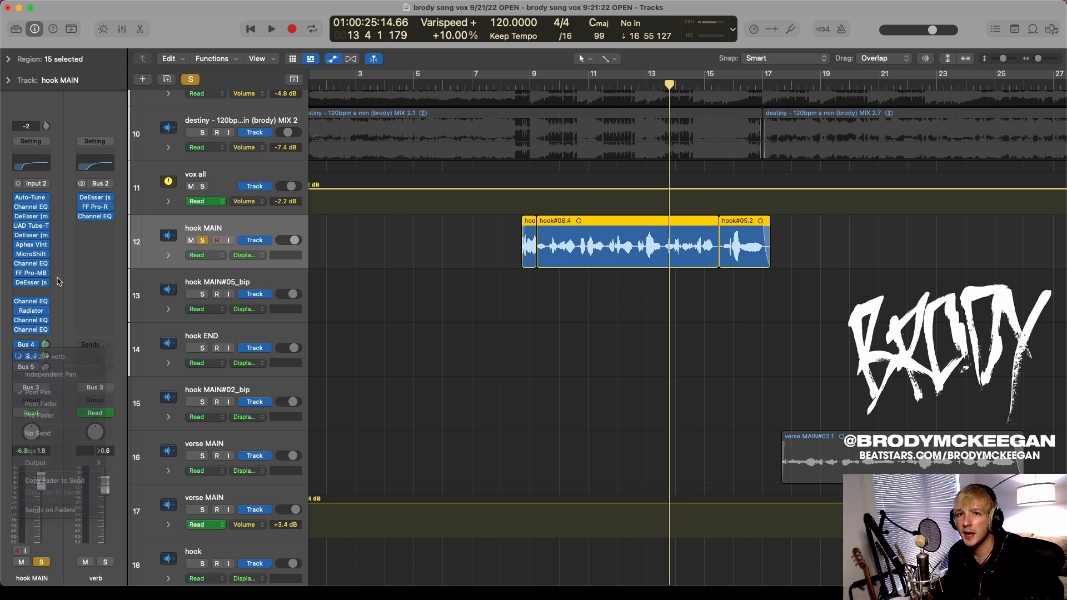
click(525, 95)
key(space)
click(96, 208)
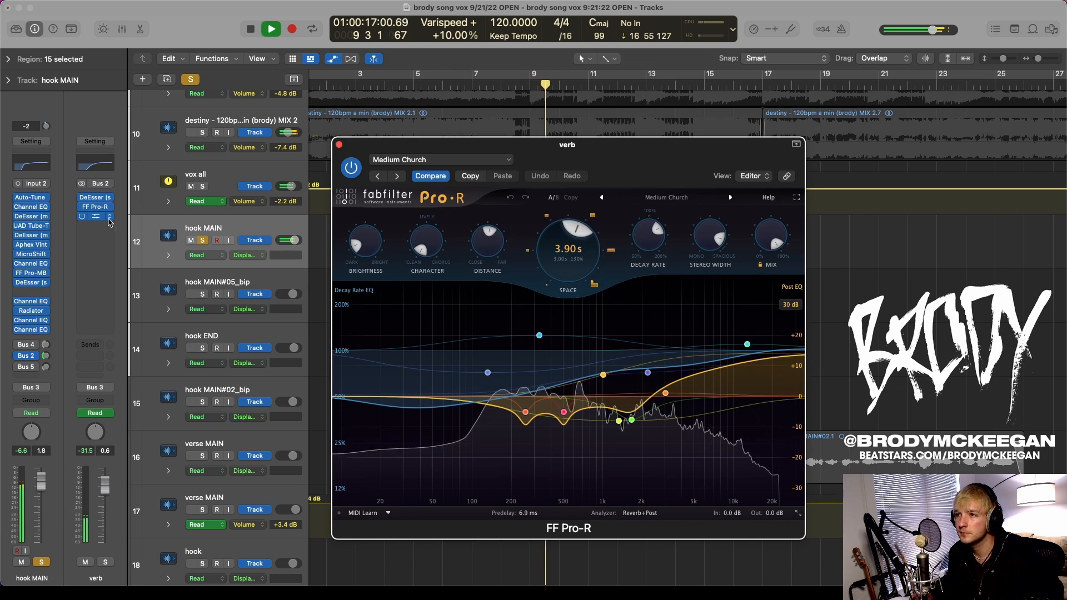
key(space)
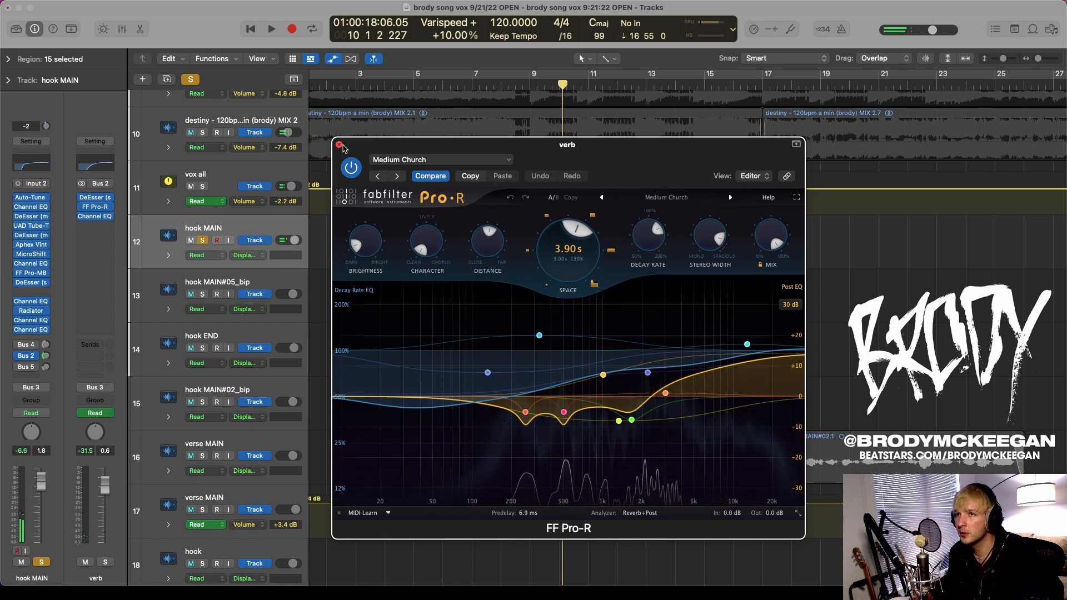
click(339, 144)
click(95, 197)
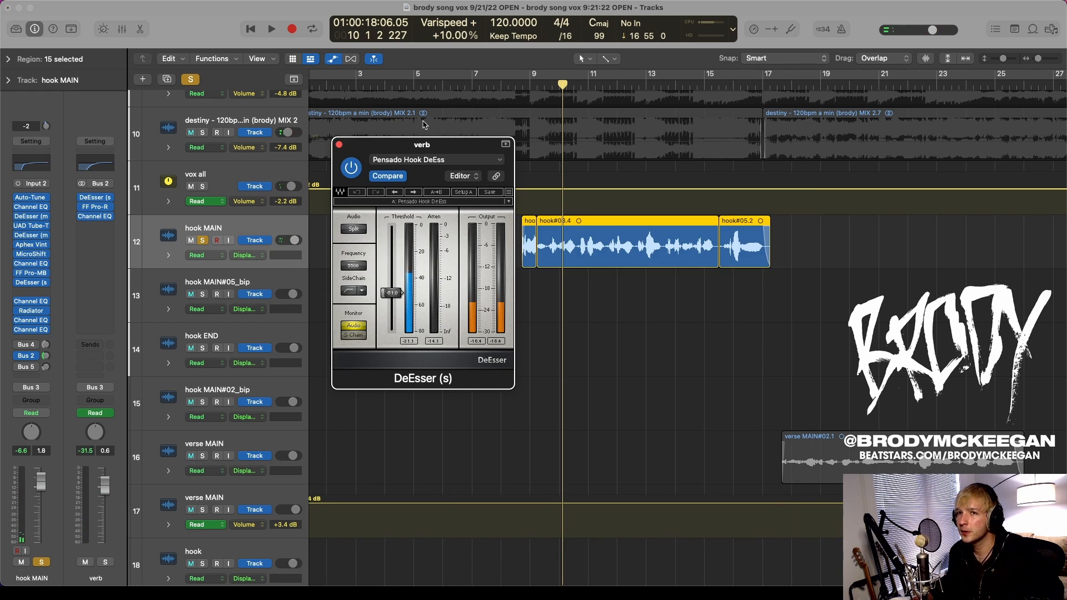
click(339, 145)
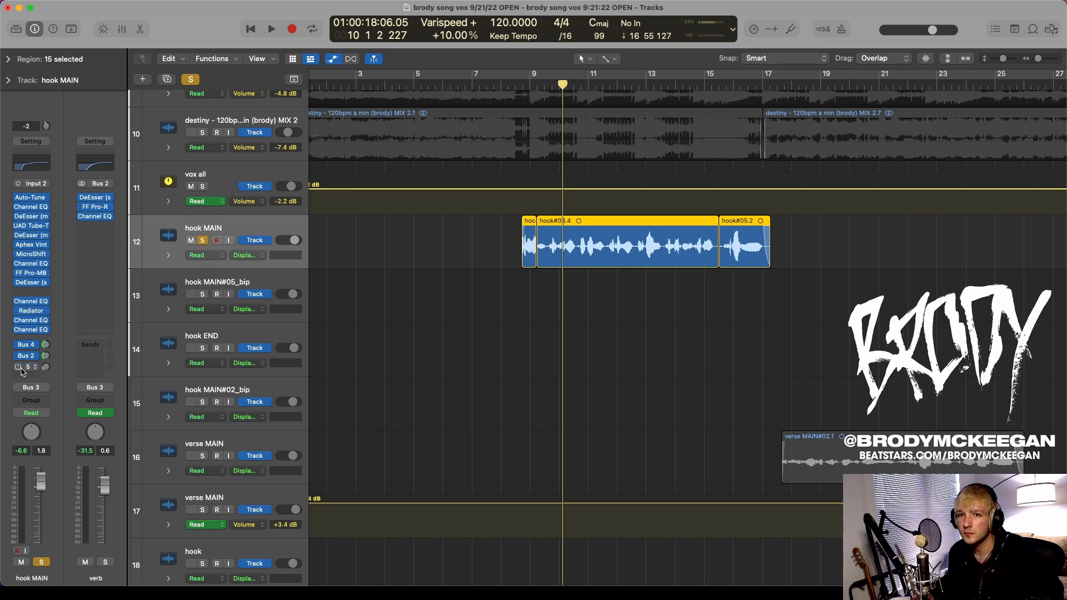
- Bring up the Bus 5 aux channel of the hook MAIN track, view its SoundShifter plug-in, and close it
click(24, 368)
click(72, 260)
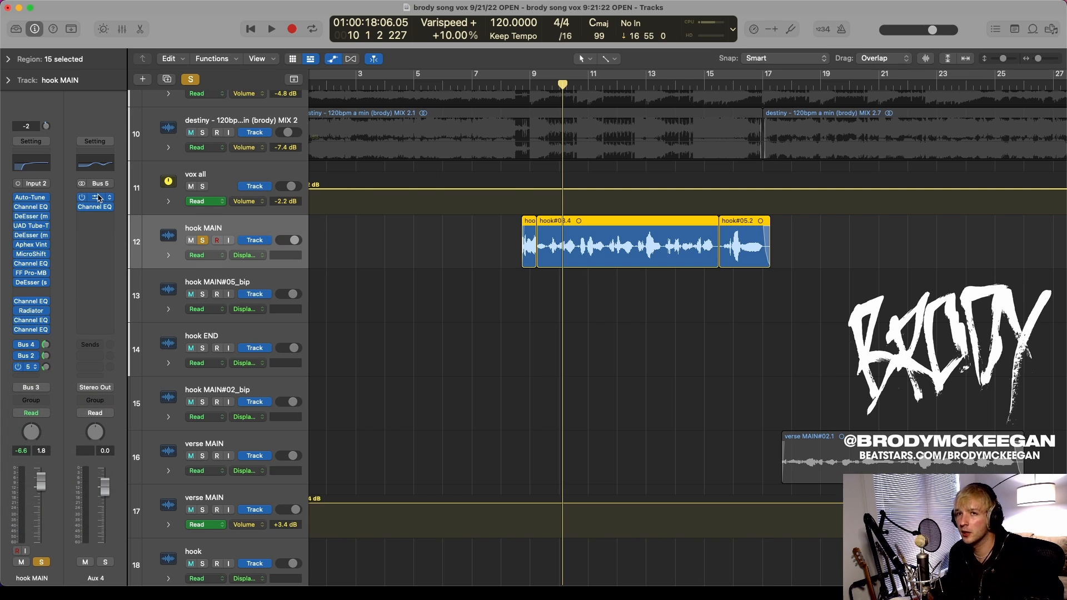
click(96, 198)
click(339, 145)
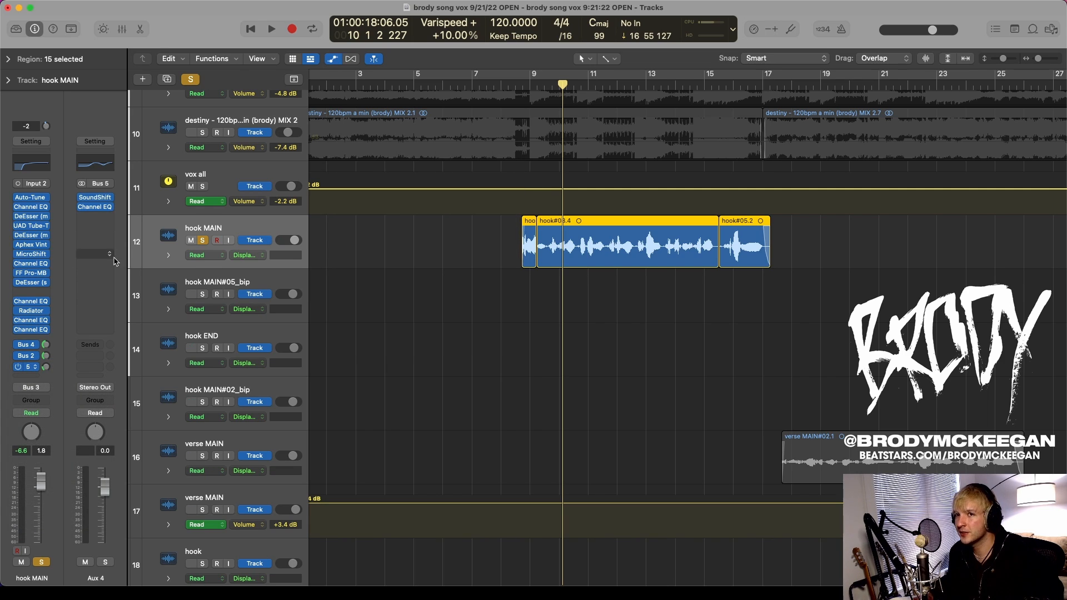
- Play the soloed hook MAIN vocal from bar 9 with its Bus 5 send on, stop playback, and unsolo the track
click(529, 84)
key(space)
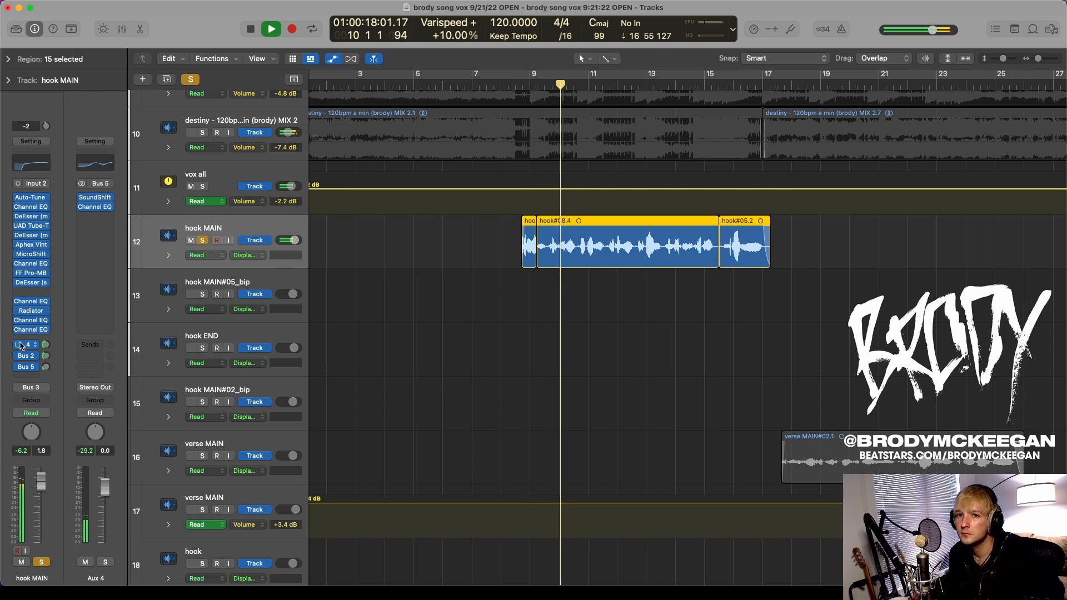
key(space)
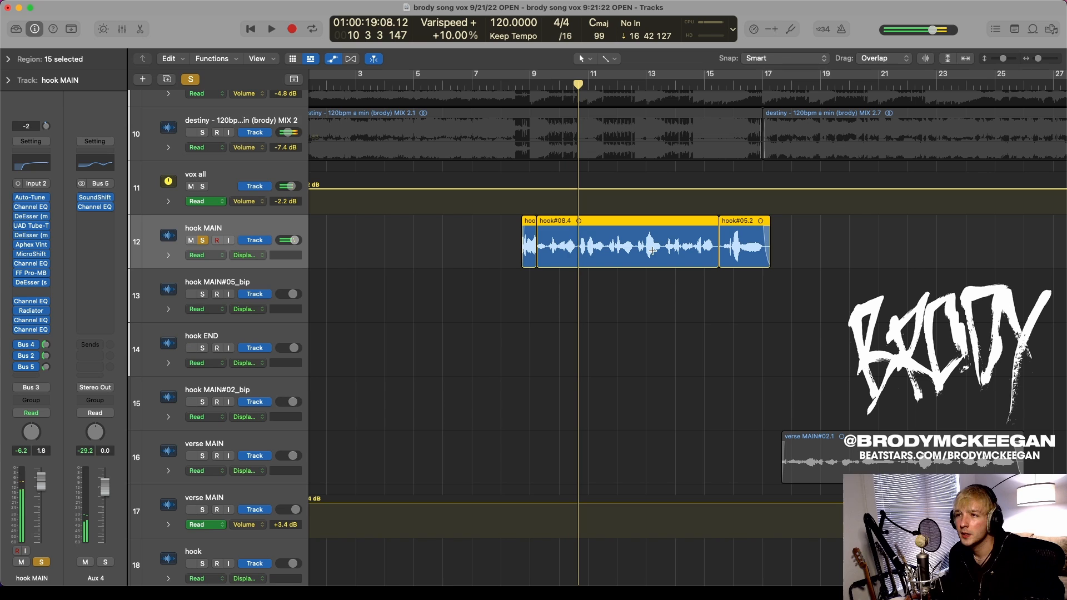
click(202, 241)
- Select the hook low track, solo it for a short listen, and unsolo it
scroll(535, 352, down, 5)
scroll(534, 351, down, 4)
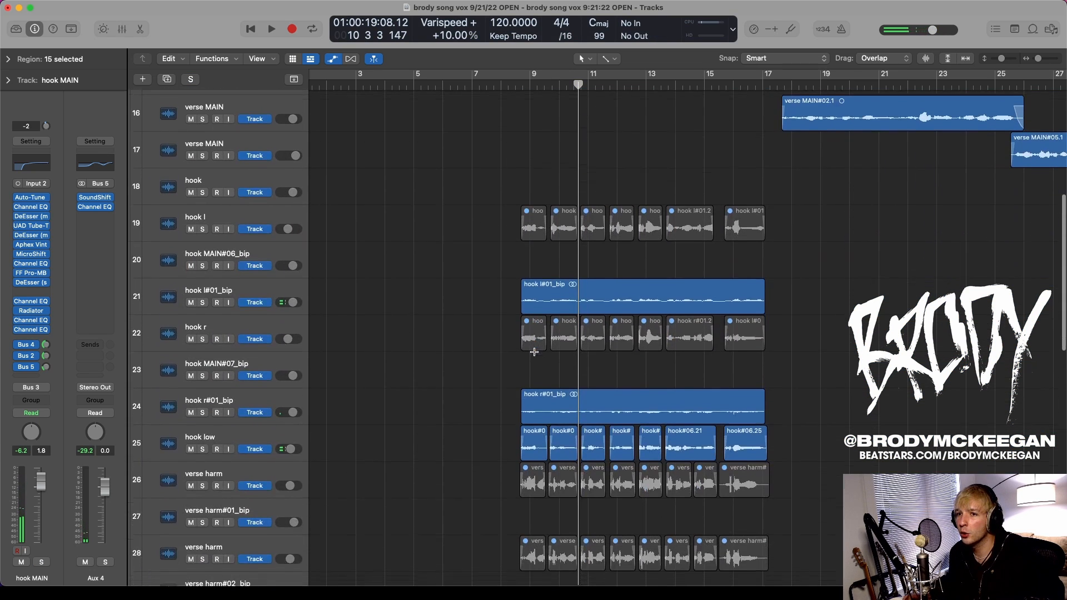
click(240, 410)
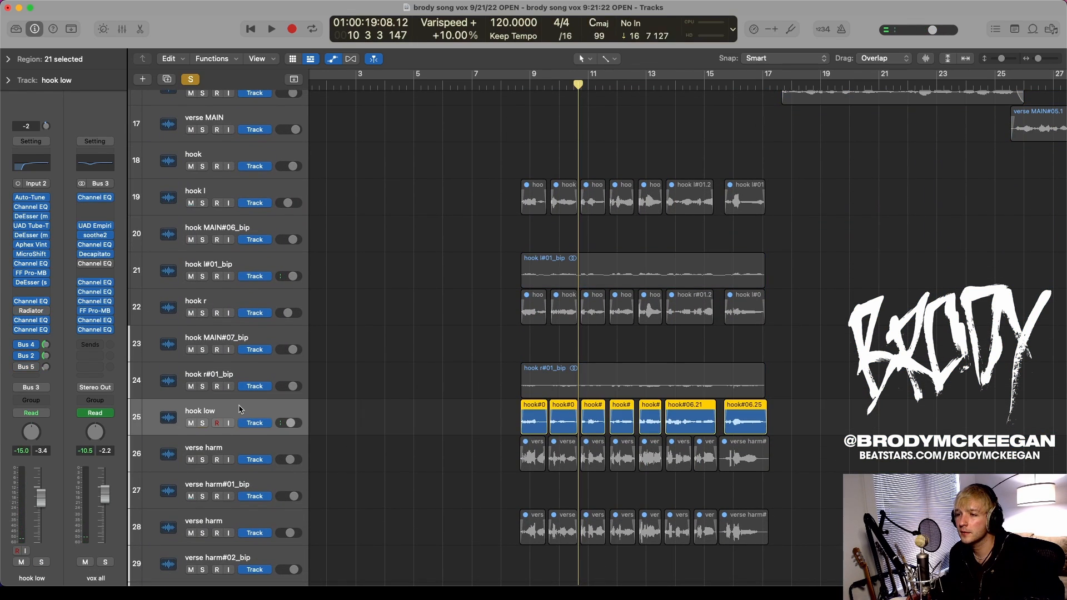
key(s)
key(space)
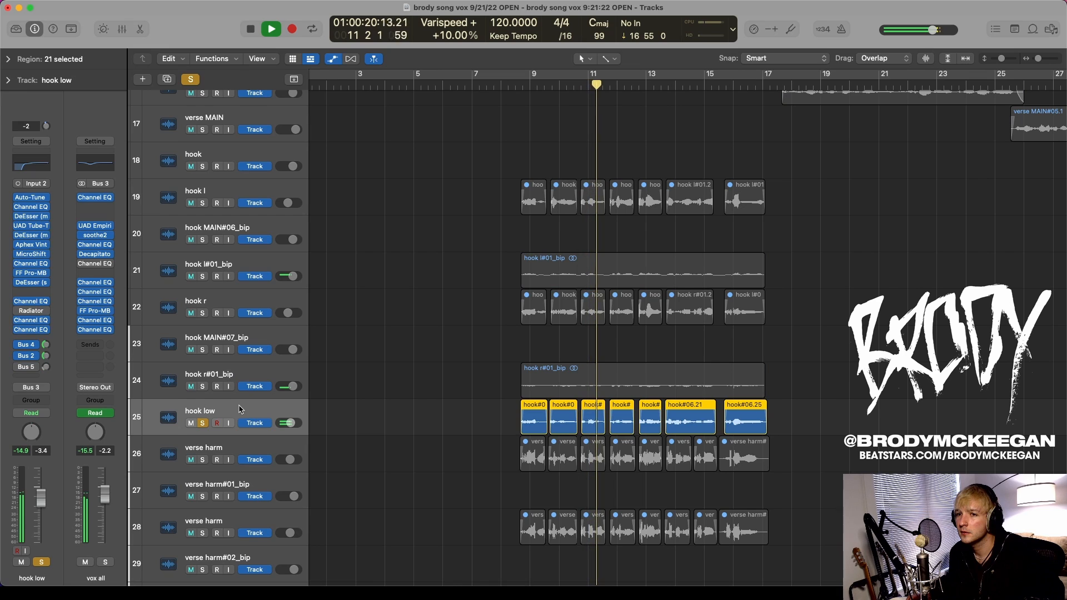
key(s)
key(space)
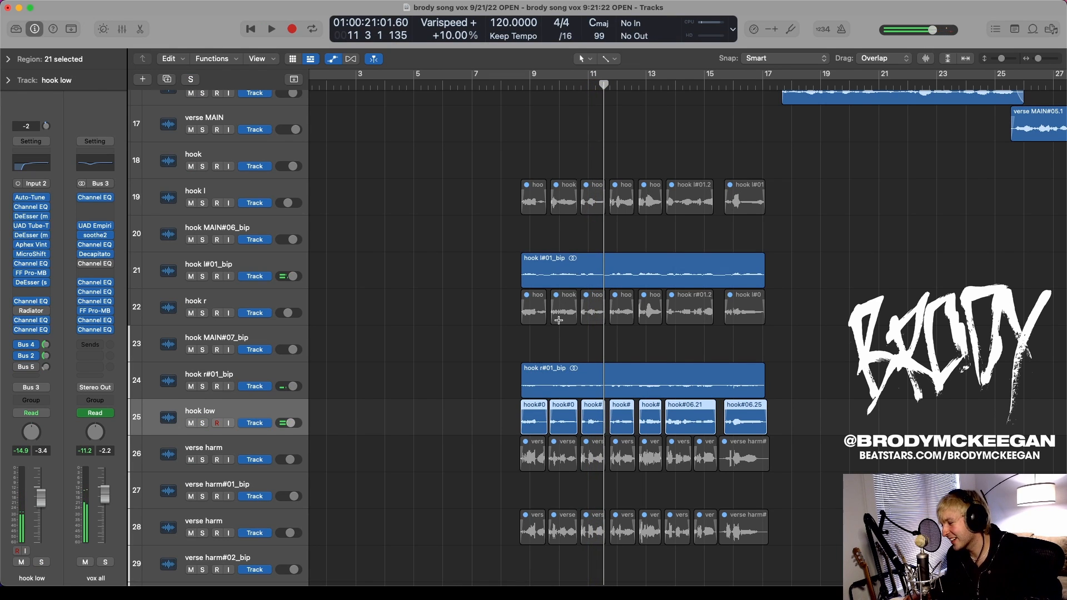
- Select and solo the hook MAIN track, bring up its Bus 5 aux channel, and unsolo the track
scroll(556, 317, up, 10)
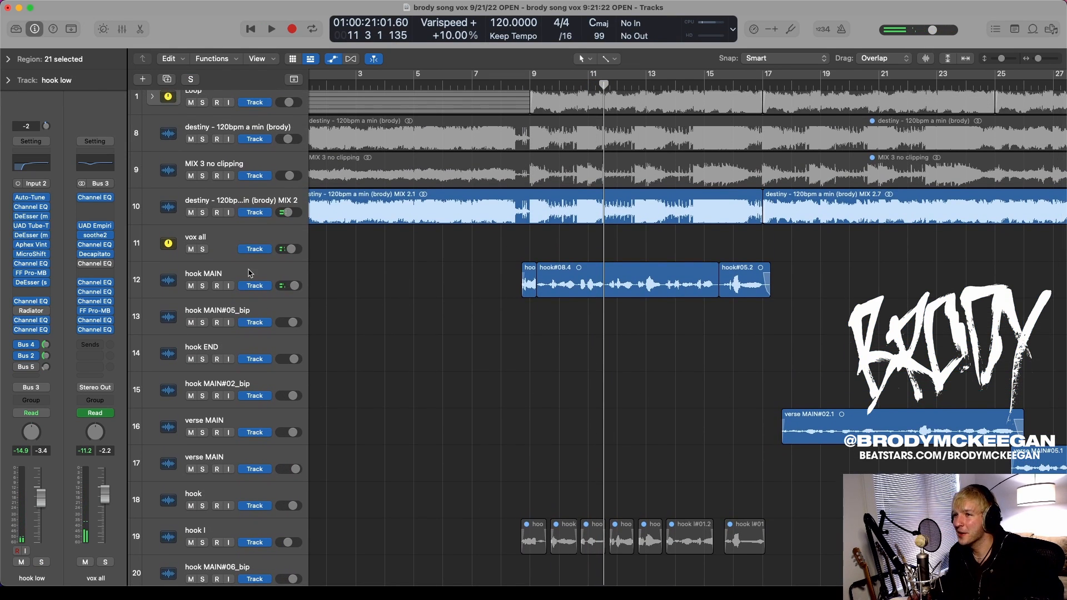
click(255, 271)
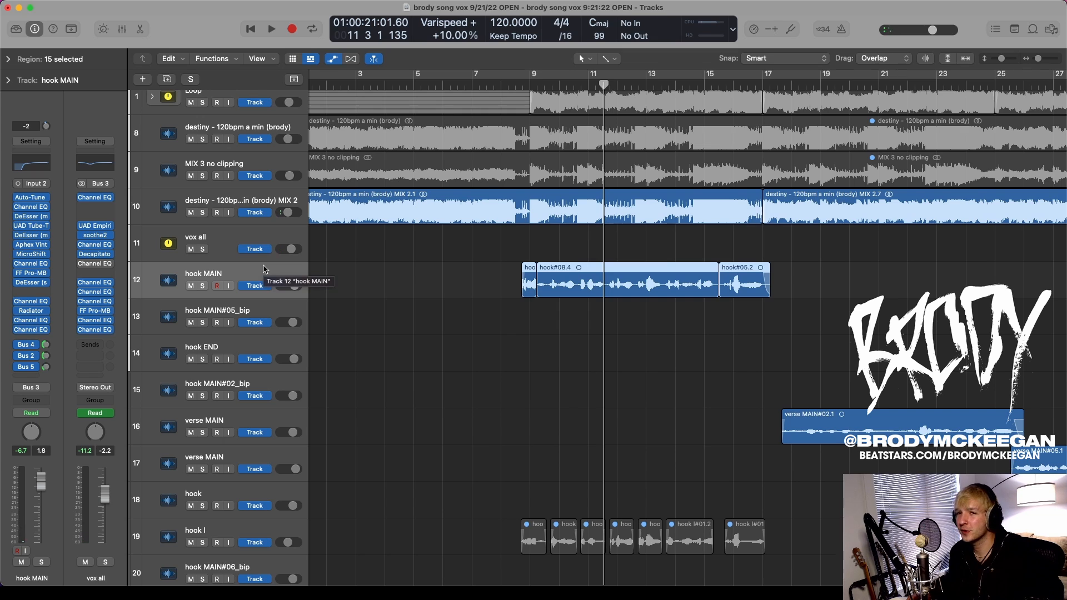
key(s)
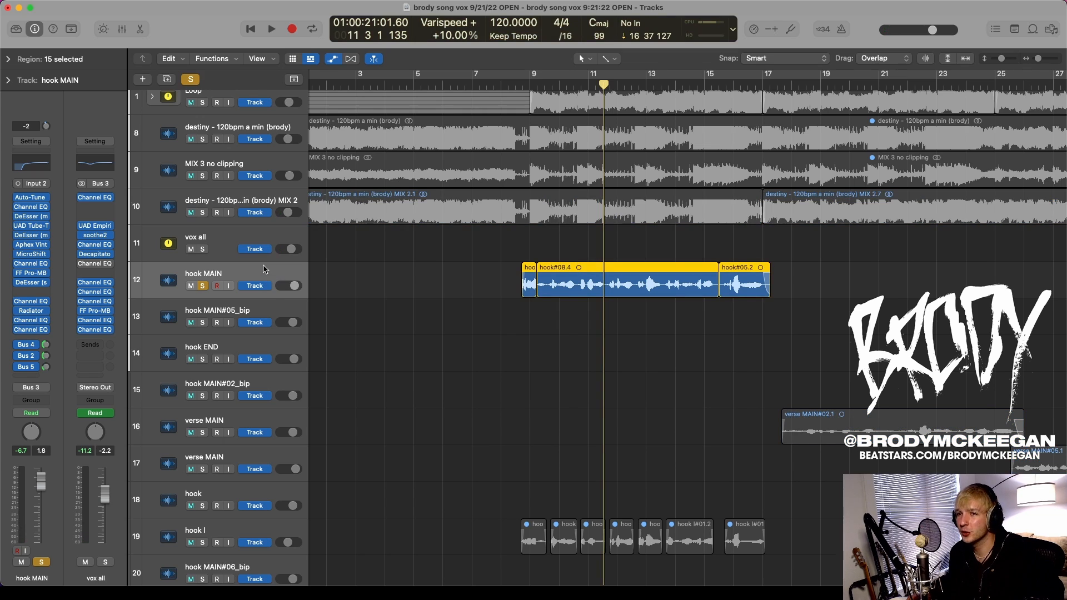
click(32, 369)
click(63, 233)
scroll(470, 310, down, 3)
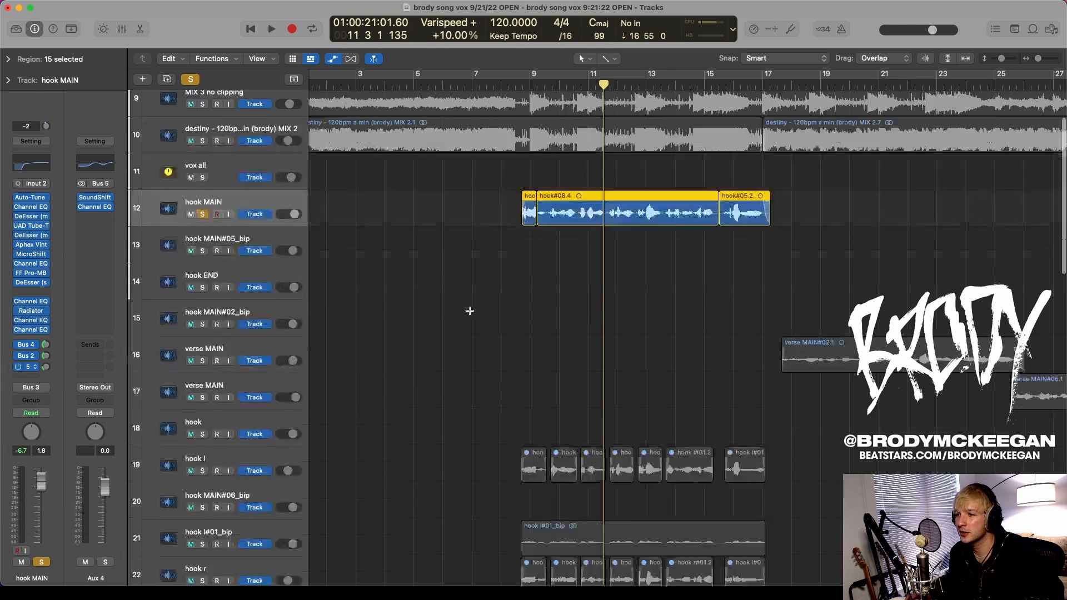
scroll(470, 310, down, 3)
scroll(457, 231, up, 6)
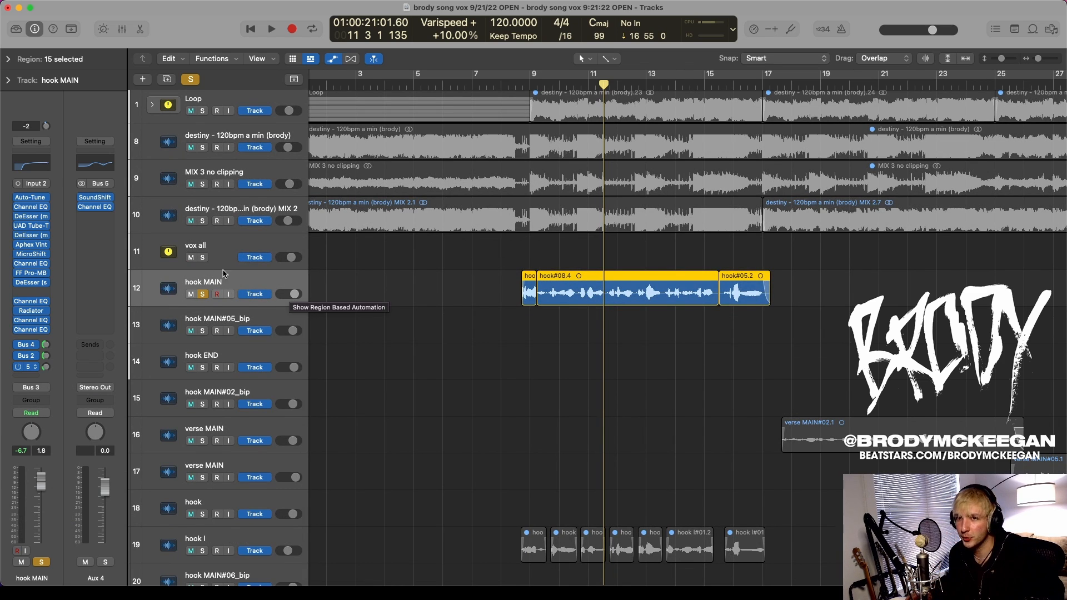
key(s)
- Show the full song arrangement, solo hook MAIN again, and start playback from bar 11
scroll(515, 357, down, 4)
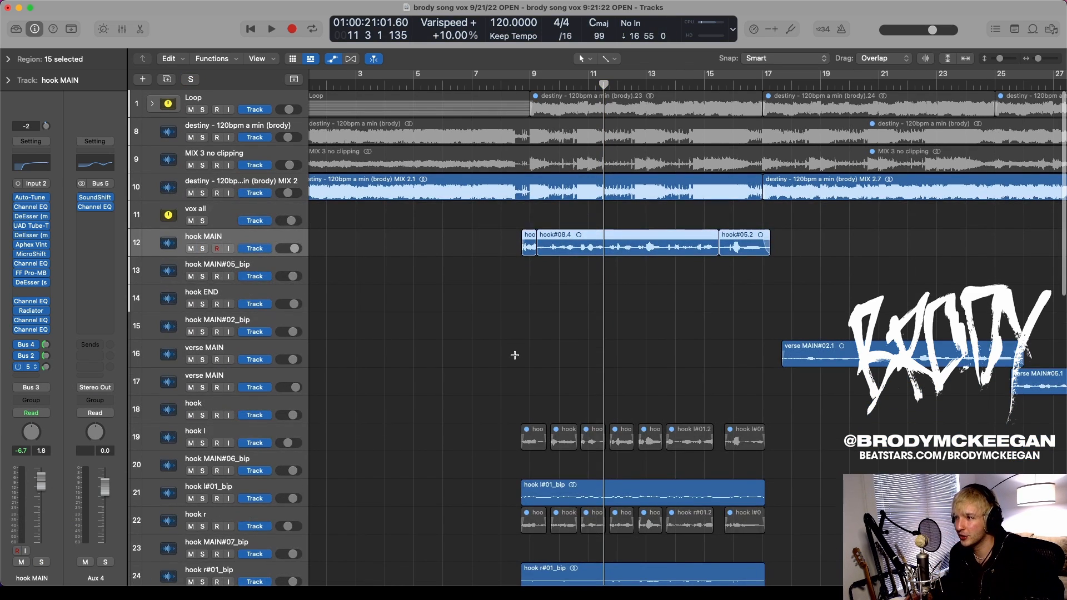
scroll(515, 356, left, 5)
scroll(515, 355, down, 3)
scroll(266, 249, down, 2)
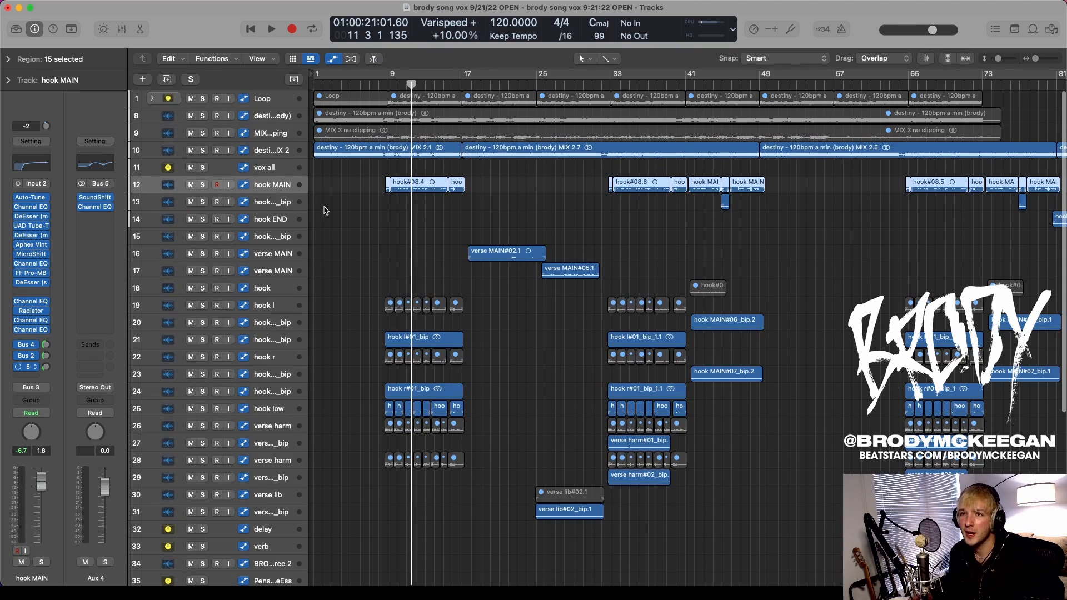
key(s)
key(space)
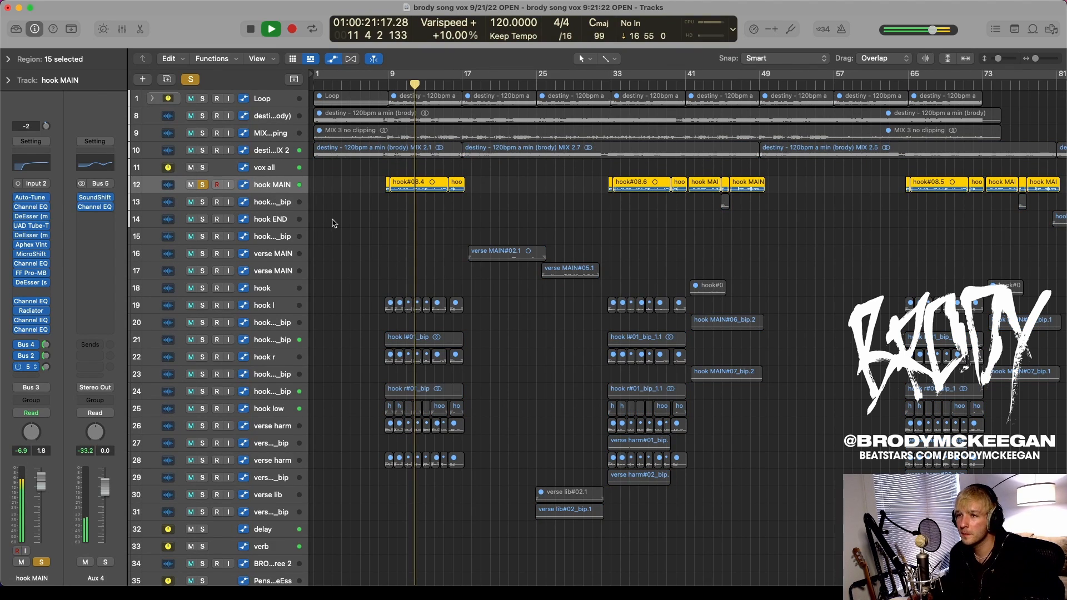
- Compare the channel strips of the two verse MAIN tracks, 16 and 17, and stop playback
click(267, 254)
key(Down)
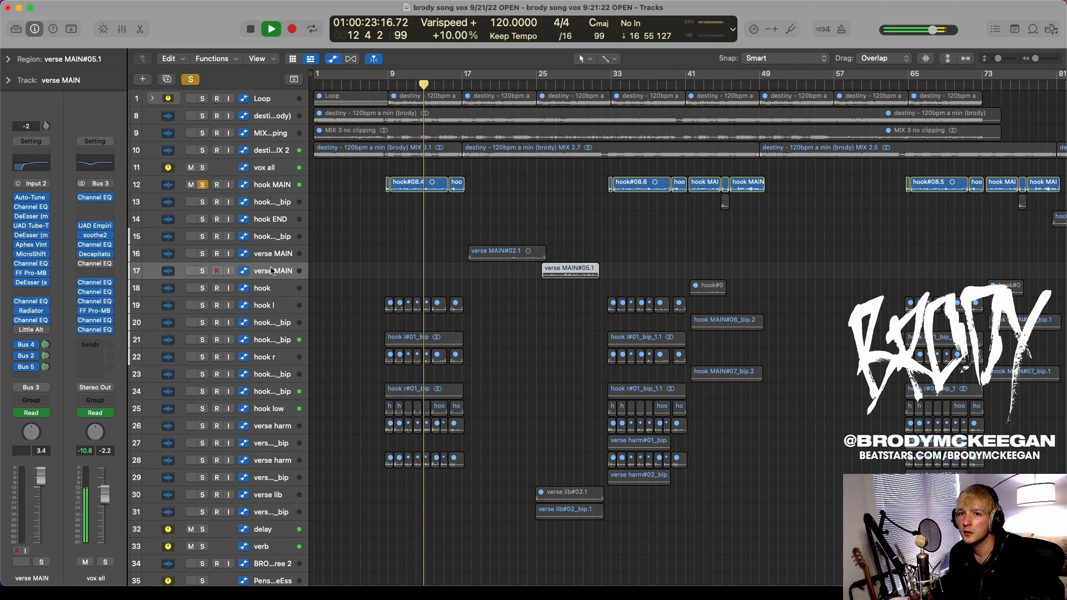
click(279, 250)
key(space)
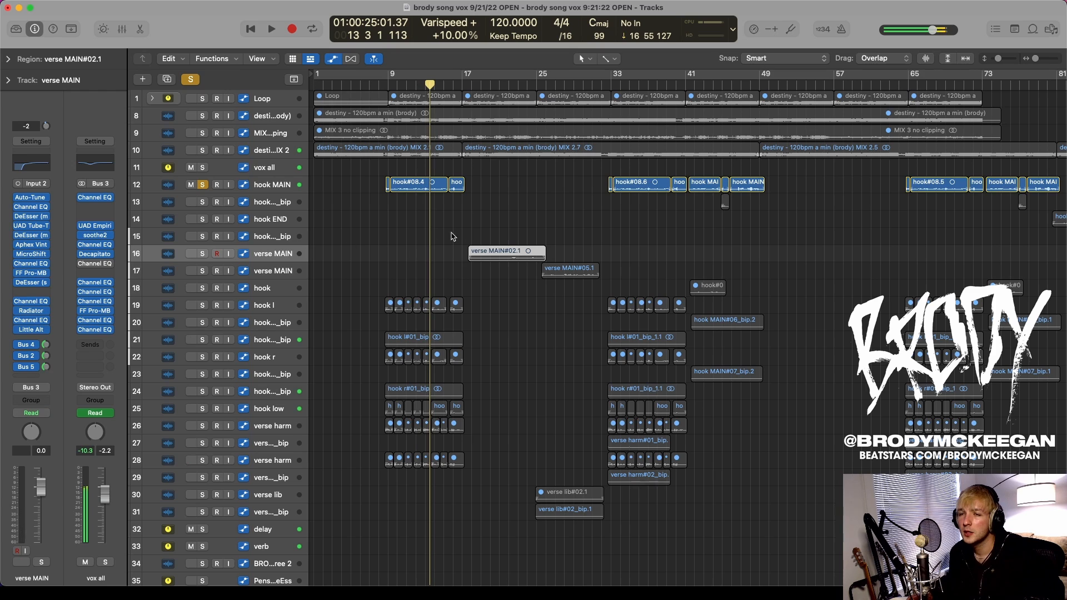
click(278, 267)
click(279, 254)
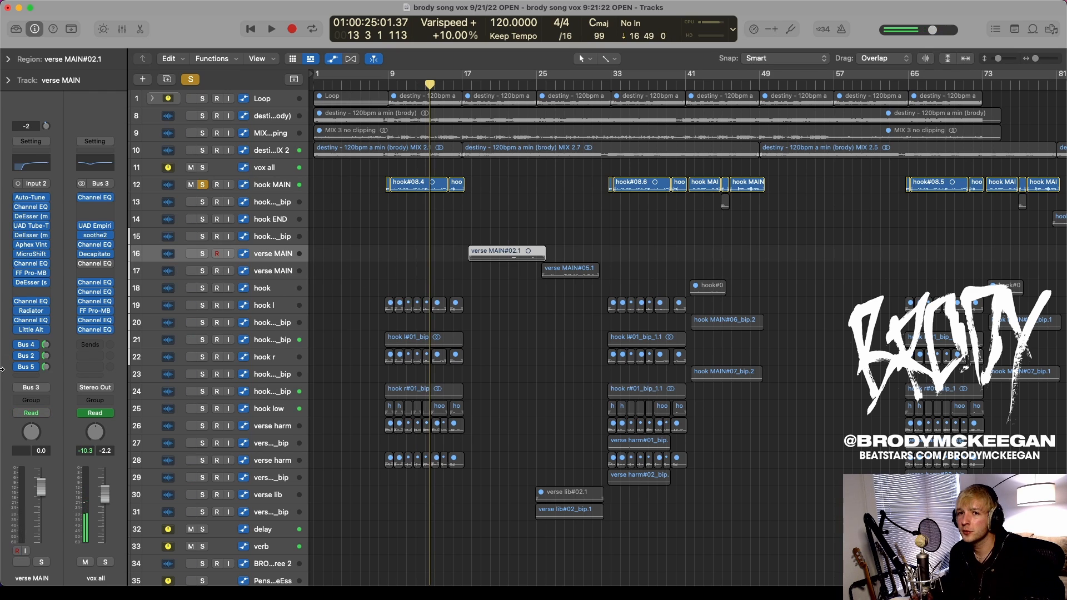
- Open Little AlterBoy on verse MAIN, solo the verse tracks, and play from bar 17 while toggling the plug-in's bypass
click(34, 330)
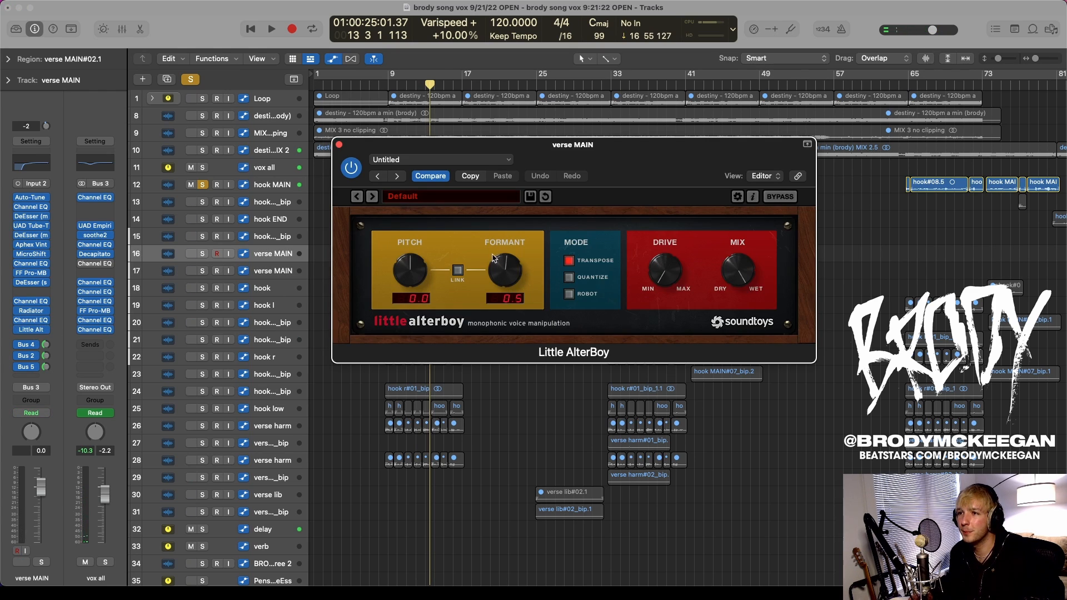
key(s)
drag(632, 171, 830, 257)
click(466, 90)
key(space)
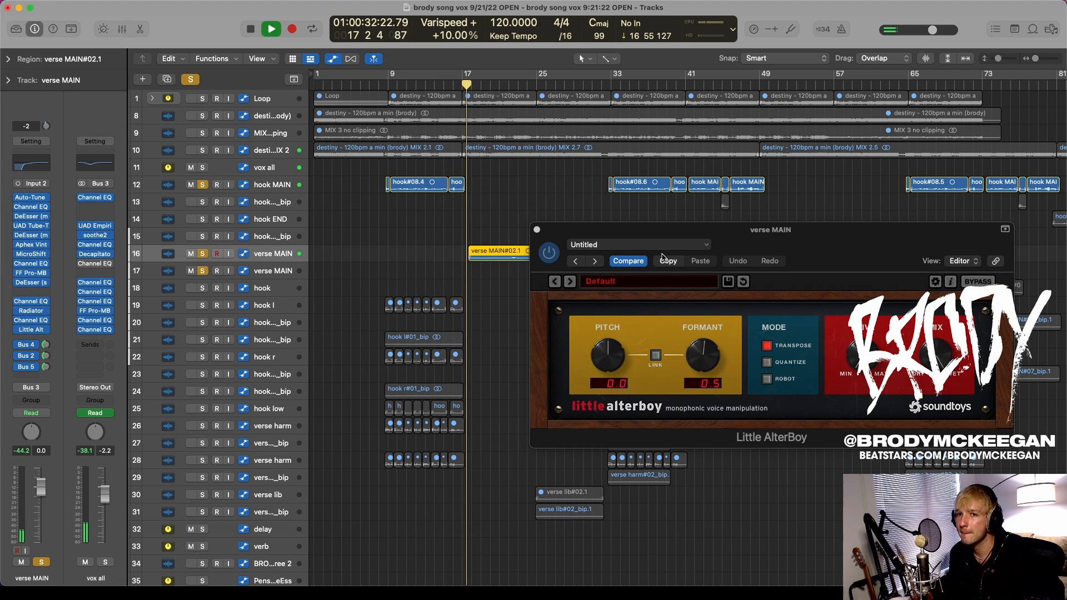
click(549, 252)
click(550, 254)
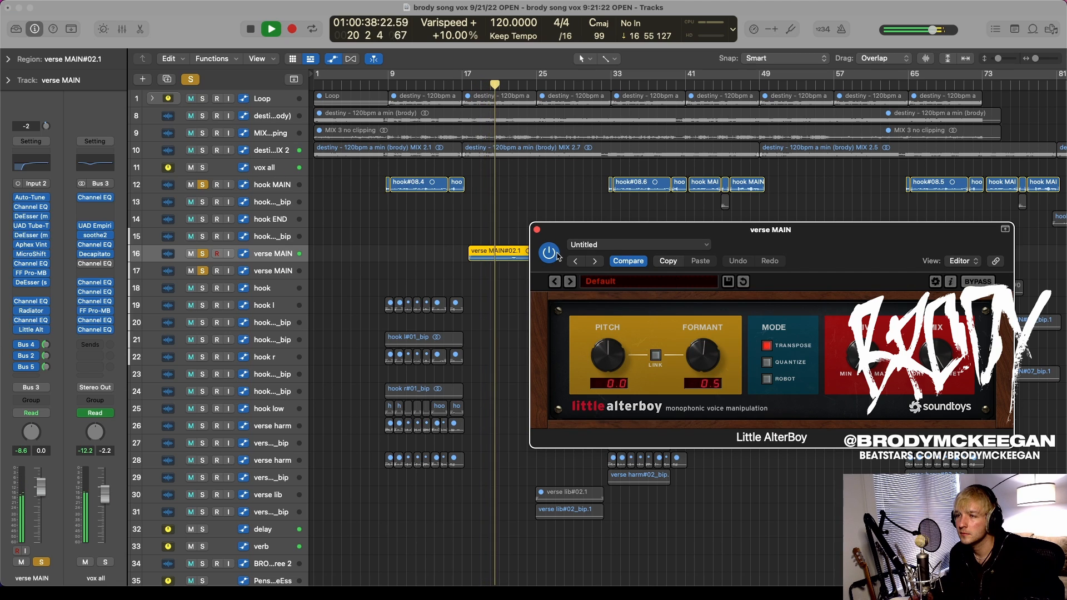
- Replay the verse from bar 17 comparing Little AlterBoy off and on, clear all solos, and close the plug-in
key(space)
click(463, 84)
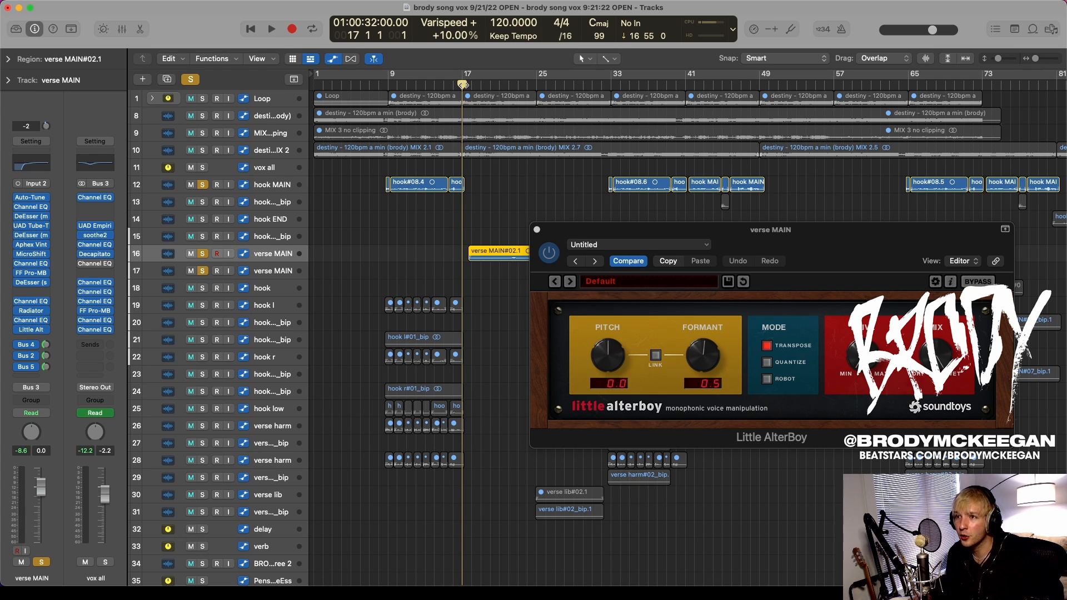
key(space)
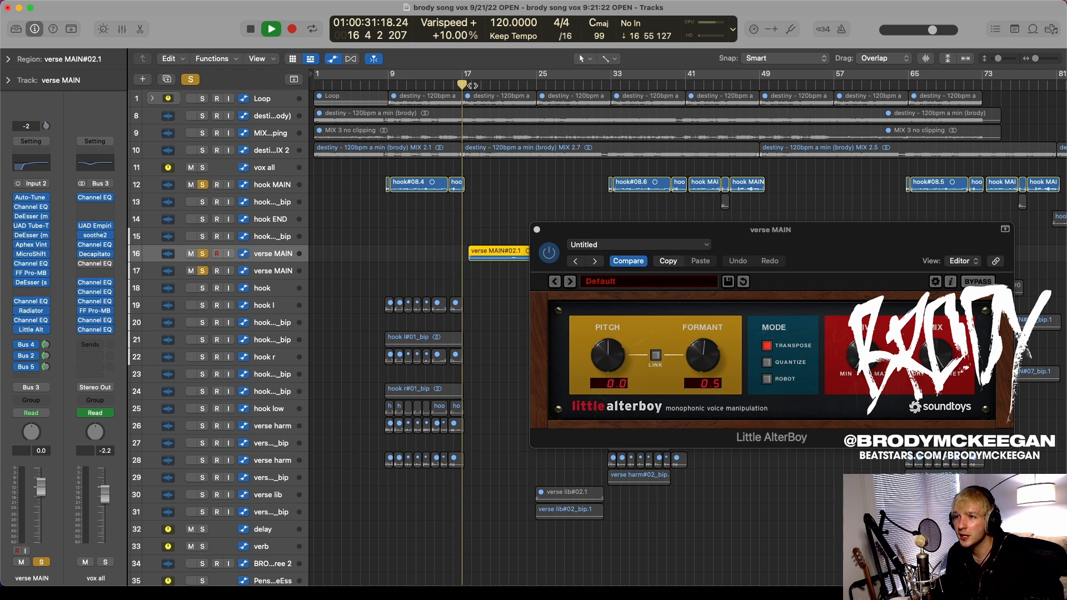
click(550, 253)
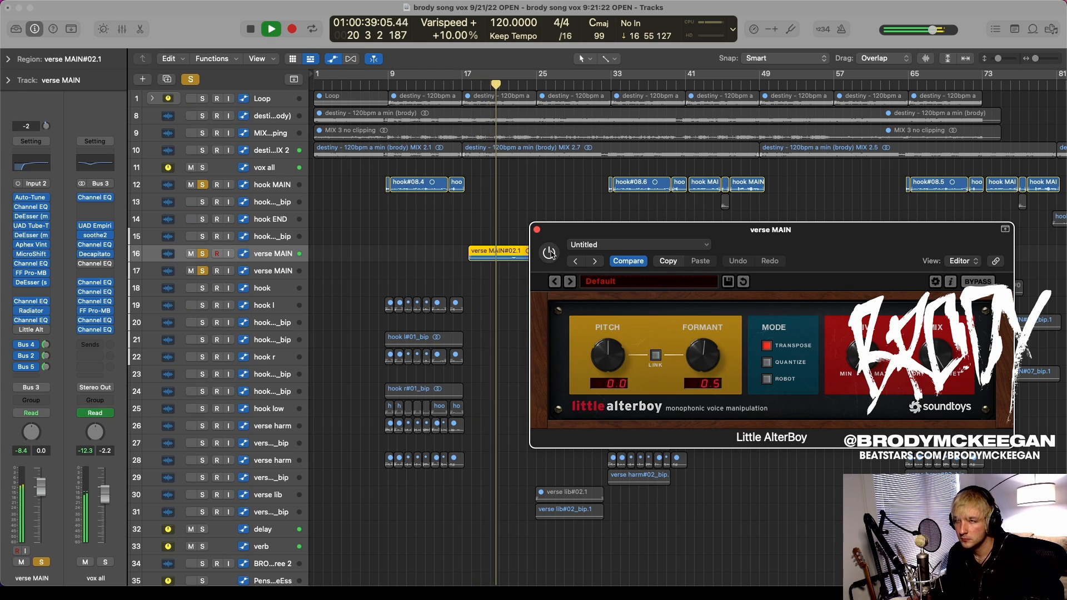
click(549, 253)
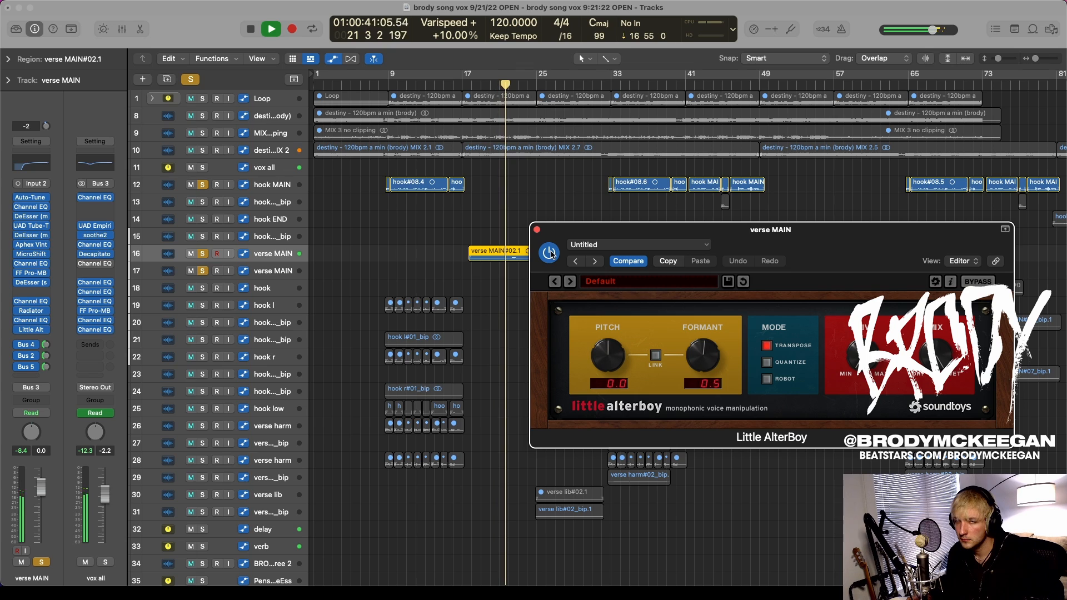
click(185, 80)
click(536, 230)
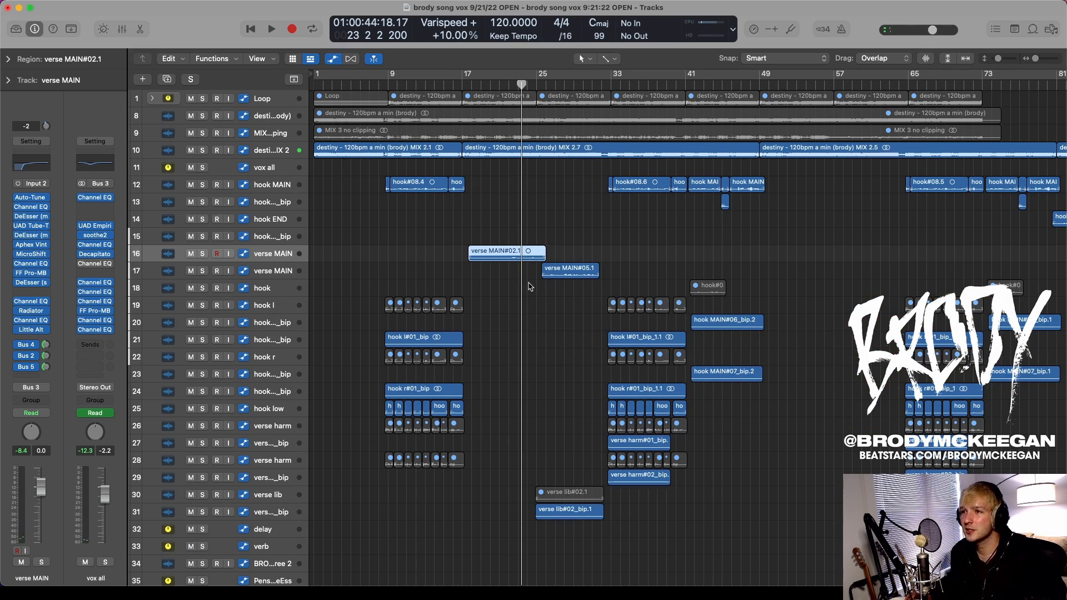
- Solo hook l#01_bip and hook r#01_bip, play them from bar 9, stop playback, and clear the solos
scroll(528, 286, down, 5)
scroll(528, 286, up, 5)
scroll(528, 286, down, 2)
scroll(528, 286, down, 5)
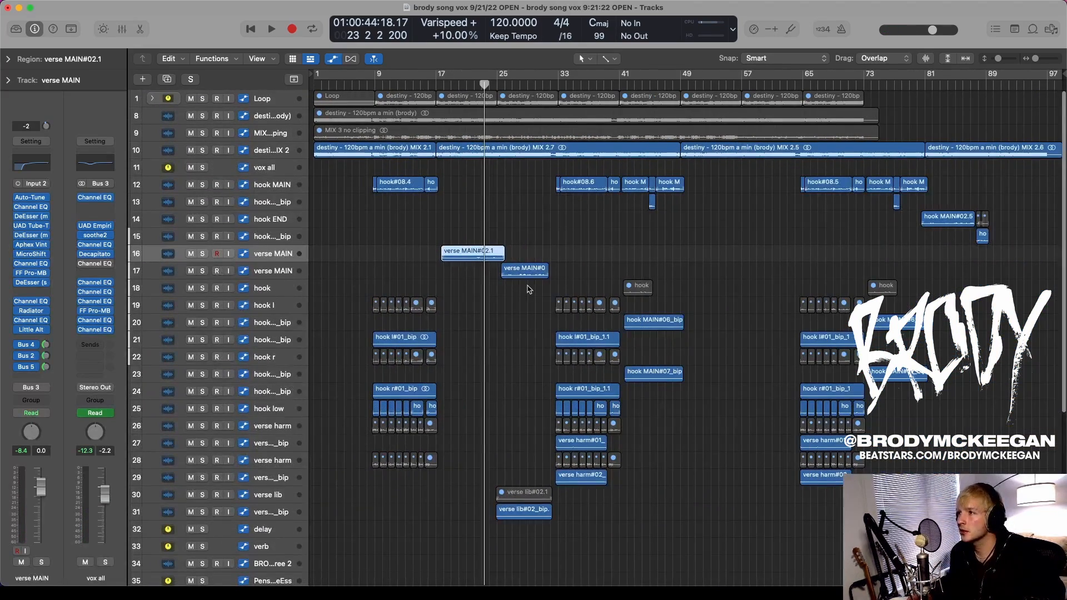
scroll(528, 286, up, 5)
scroll(528, 286, up, 5)
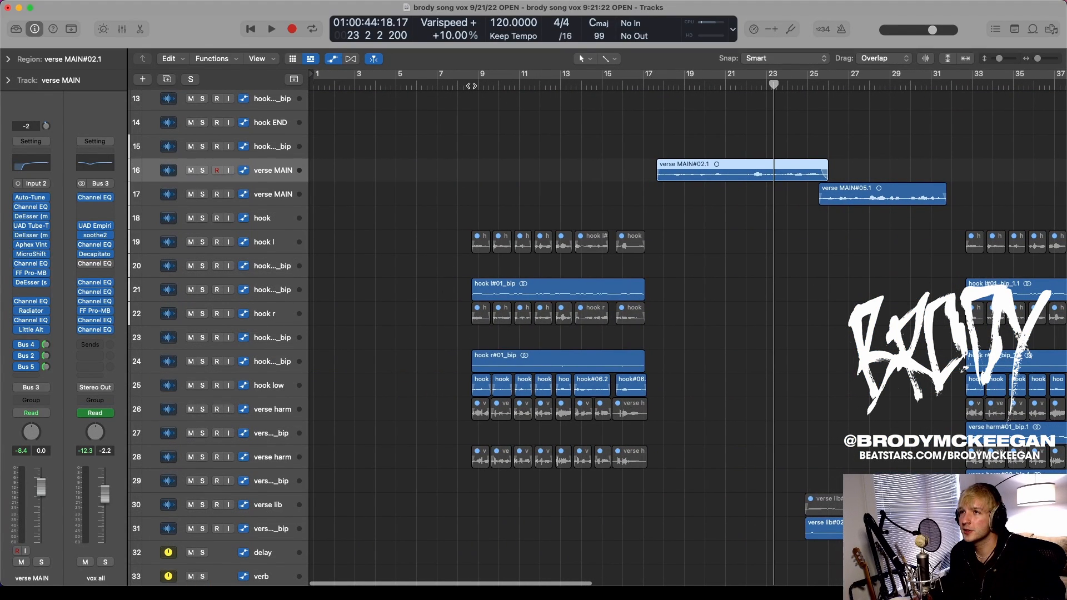
key(Return)
click(202, 289)
click(203, 362)
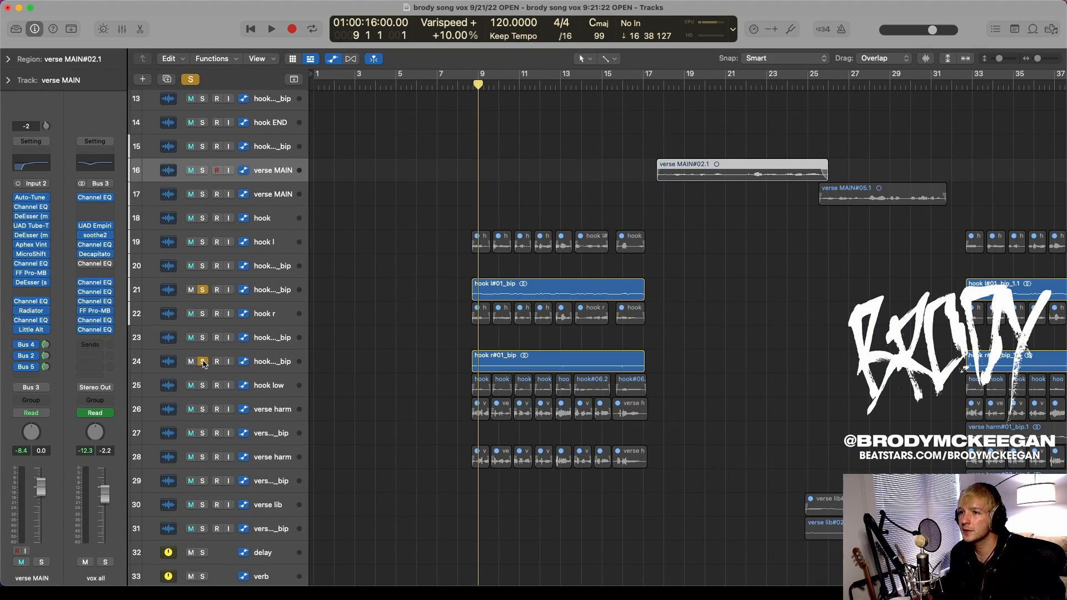
key(space)
scroll(695, 348, up, 4)
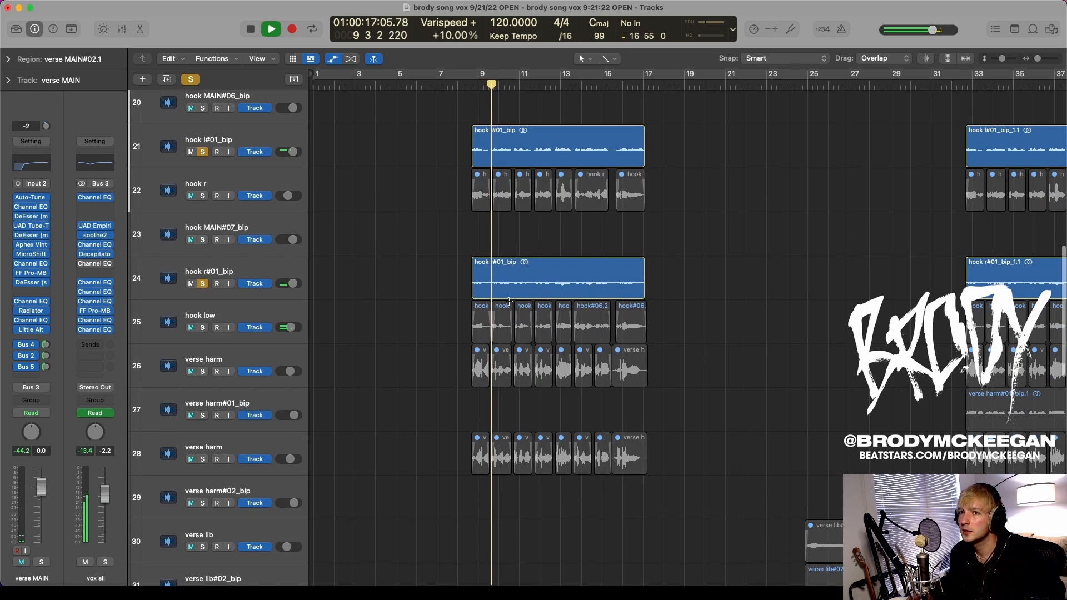
key(space)
click(192, 80)
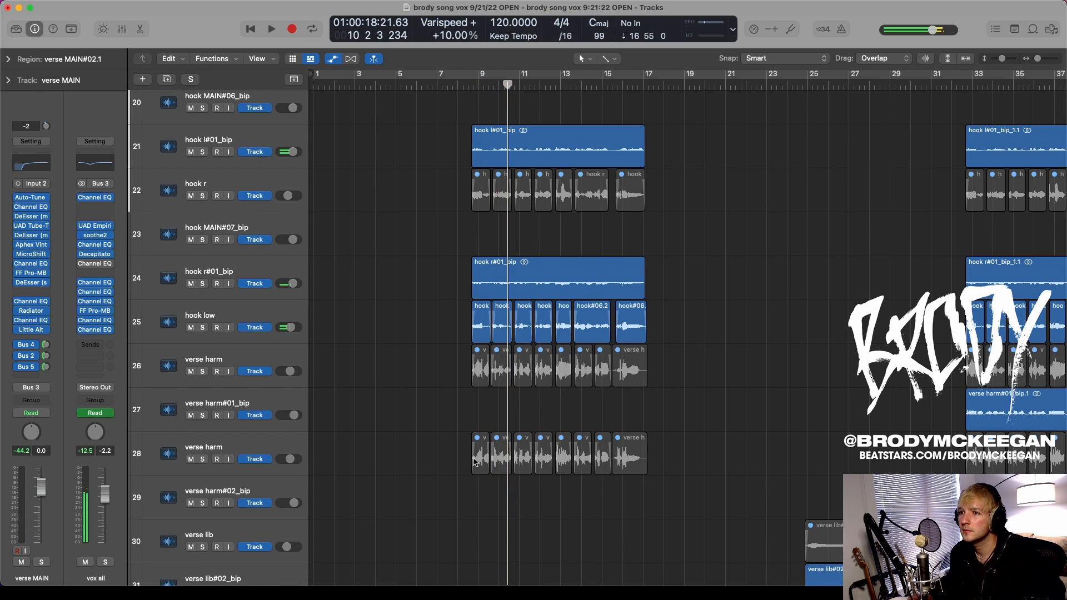
- Resume playback, solo hook low briefly to hear the low layer, unsolo it, and stop playback
key(space)
click(202, 328)
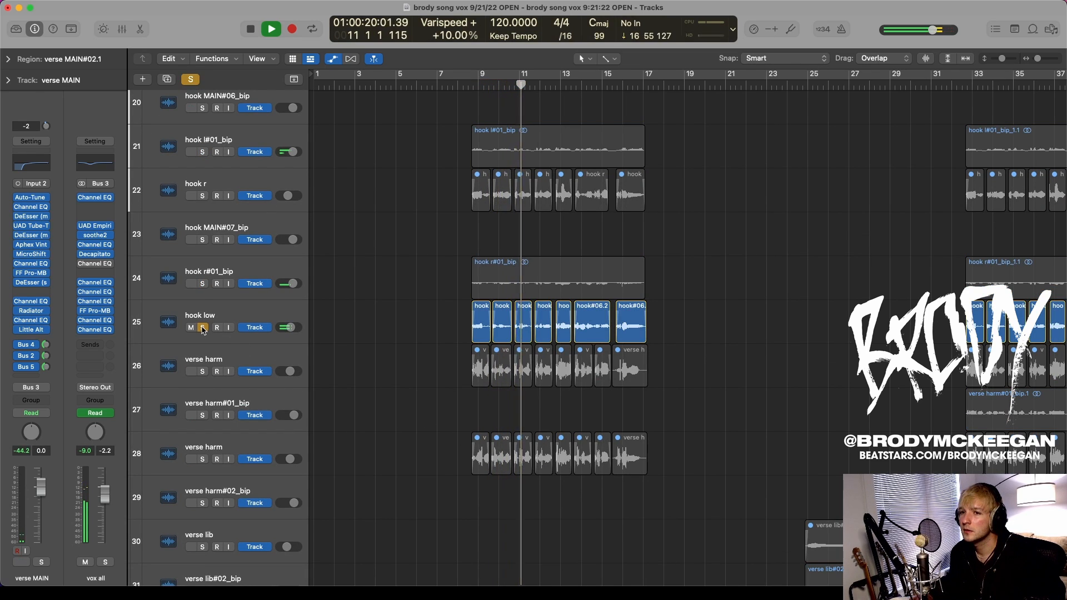
click(202, 327)
scroll(400, 451, down, 3)
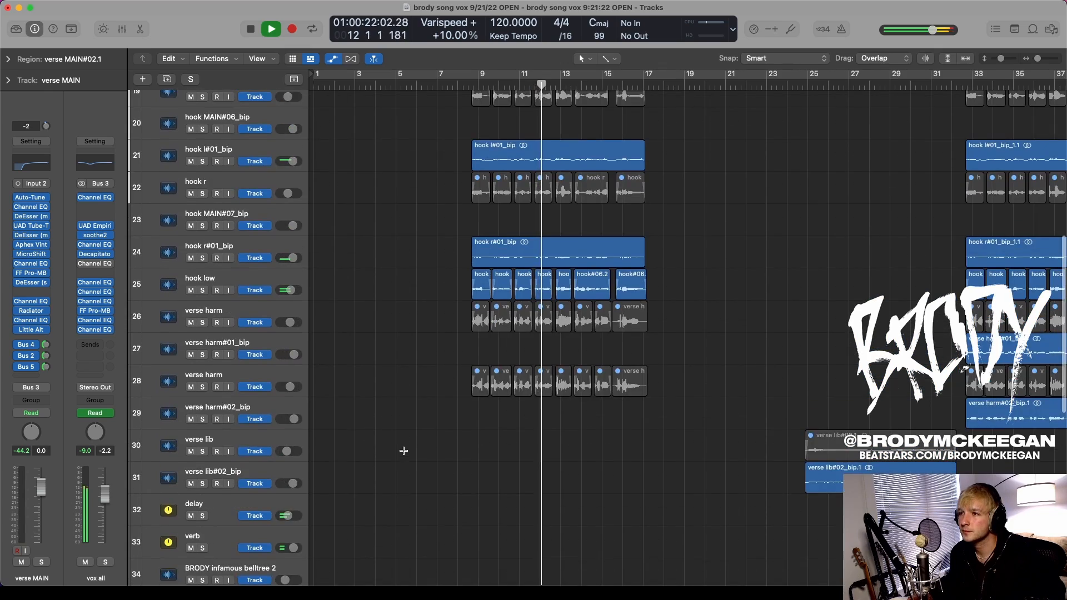
scroll(403, 450, up, 5)
key(space)
- Show the full song arrangement and move the playhead to bar 33, at the second hook
scroll(558, 327, down, 10)
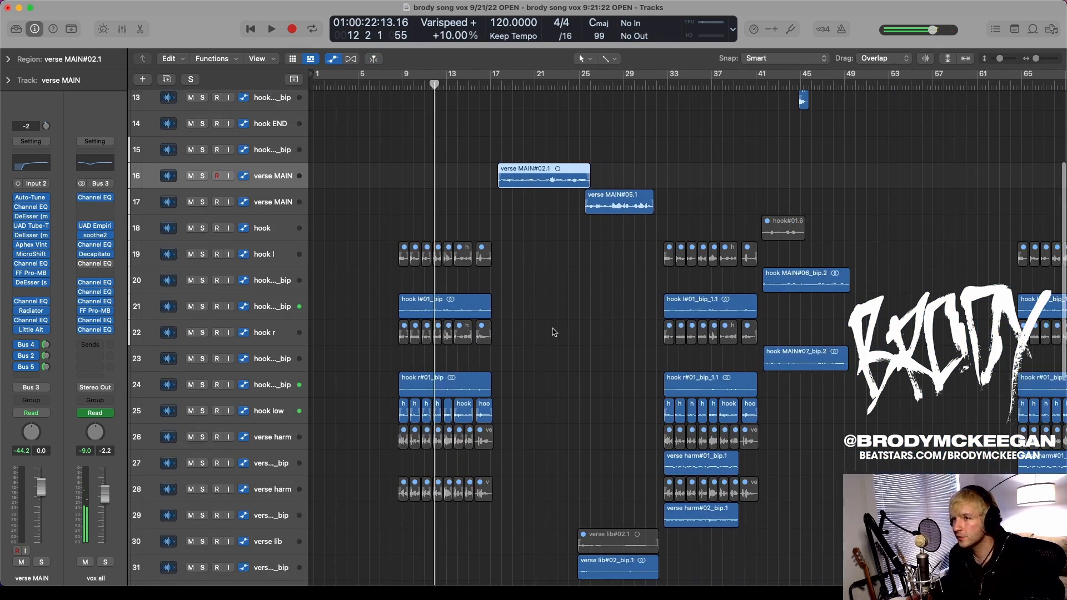
scroll(411, 201, down, 6)
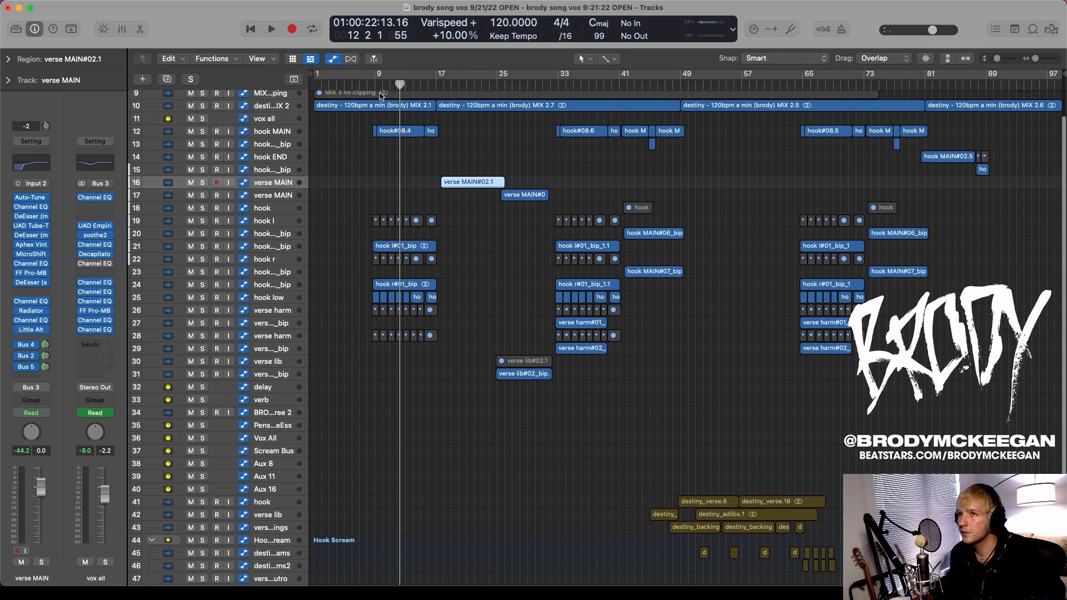
drag(377, 85, 558, 176)
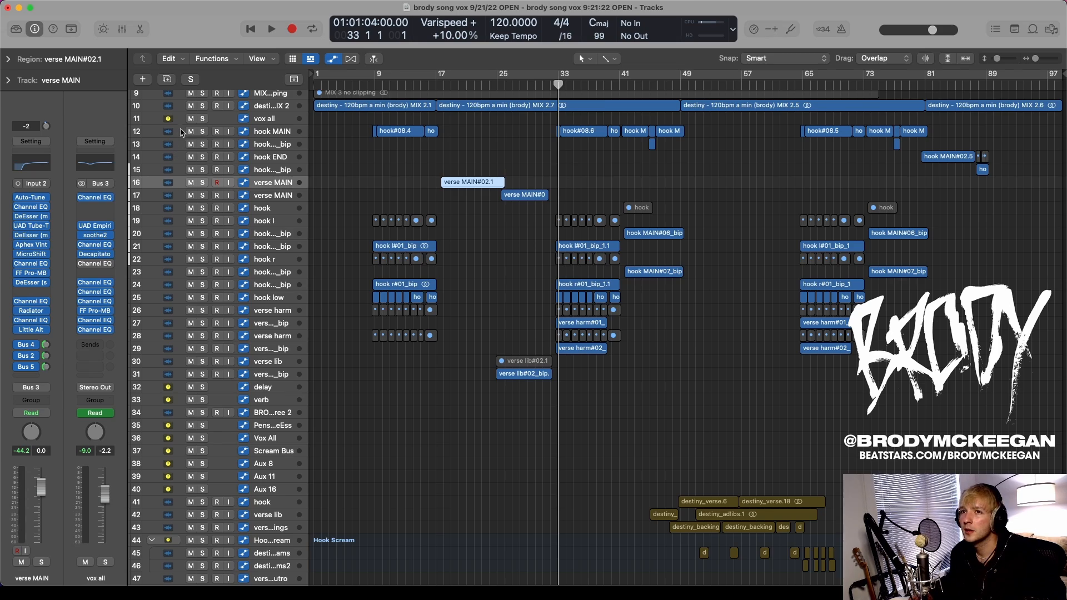
- Solo the vox all bus, play the second hook from bar 33, stop playback, and clear the solo
click(201, 120)
key(space)
scroll(780, 267, up, 5)
scroll(779, 267, right, 9)
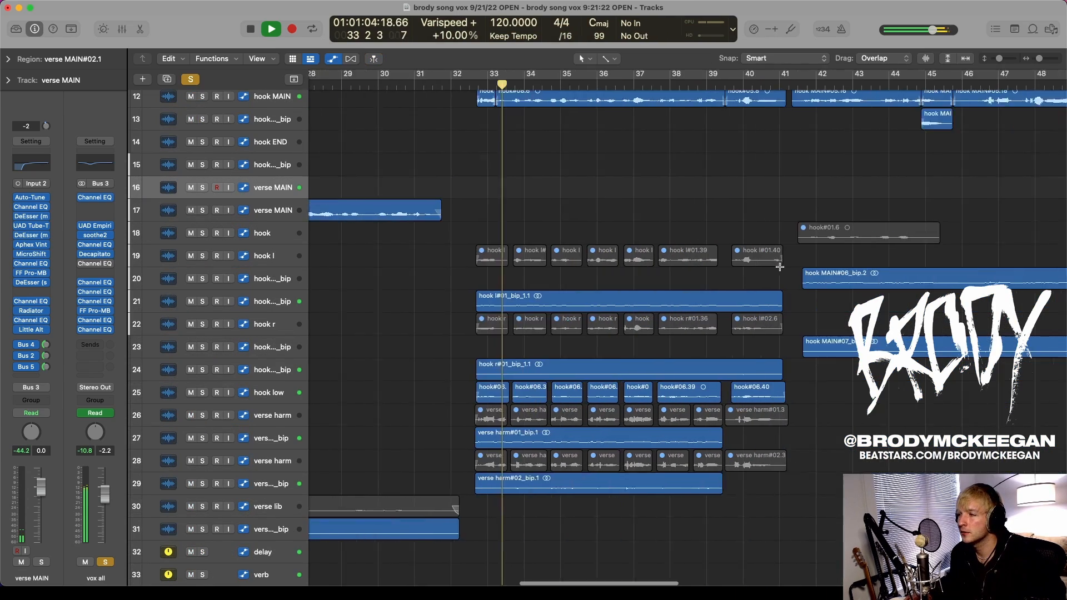
scroll(780, 267, right, 5)
scroll(675, 246, down, 5)
scroll(675, 247, left, 4)
scroll(703, 304, up, 4)
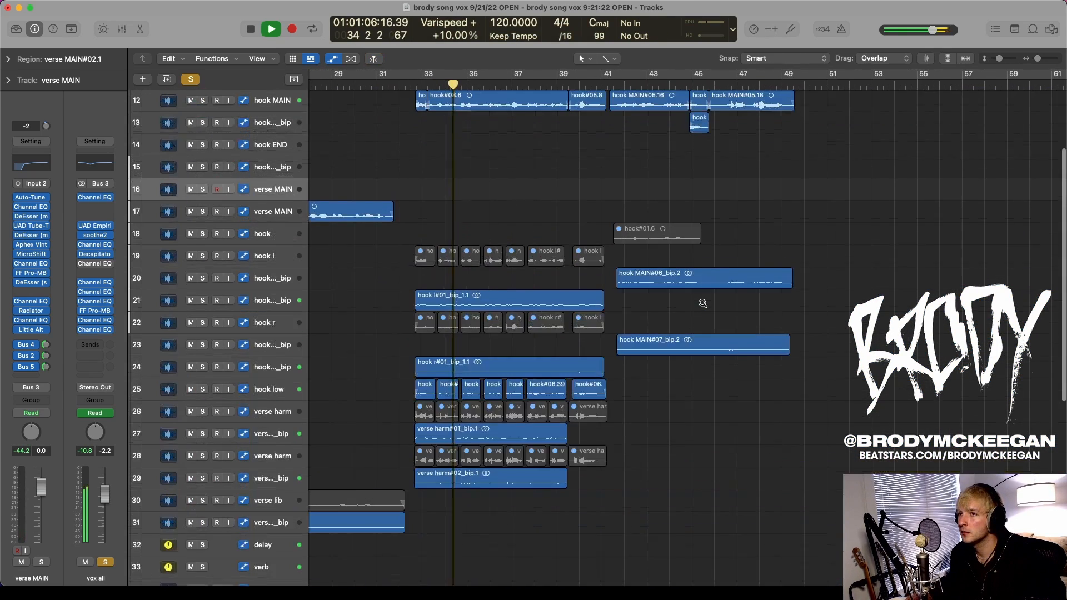
scroll(702, 304, up, 1)
scroll(703, 303, down, 8)
scroll(703, 303, left, 4)
key(space)
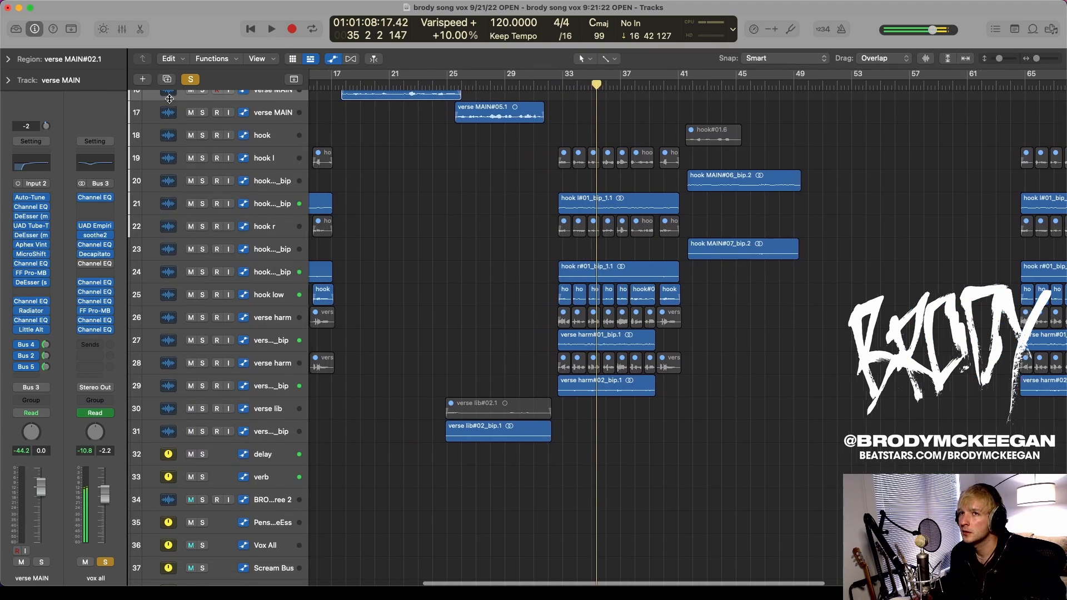
click(190, 80)
- Solo verse harm#01_bip and verse harm#02_bip and return the playhead to bar 33
scroll(202, 328, left, 4)
click(192, 341)
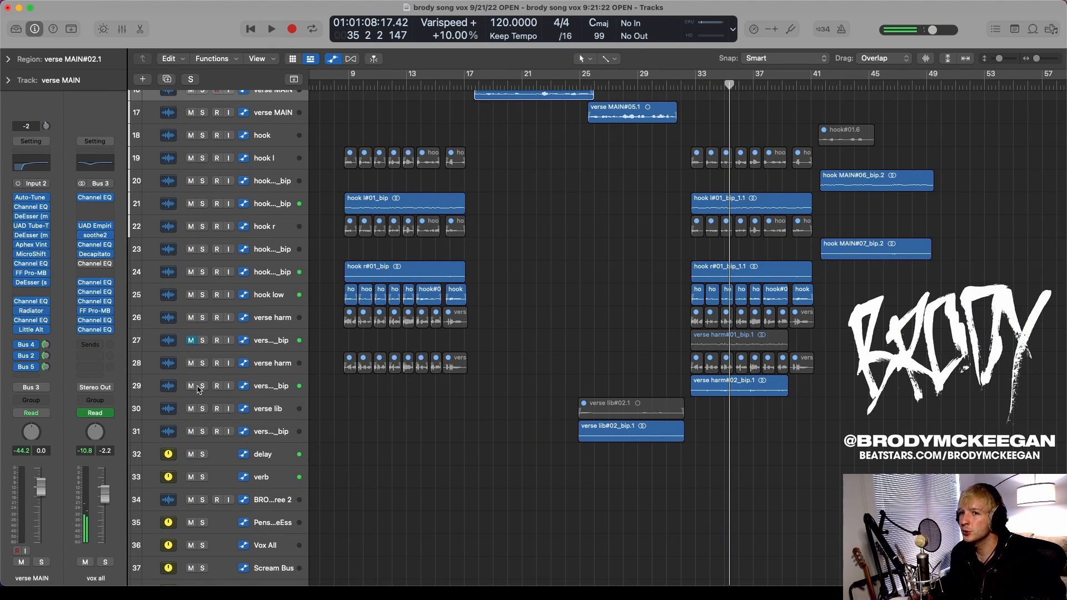
click(192, 342)
click(203, 341)
click(203, 387)
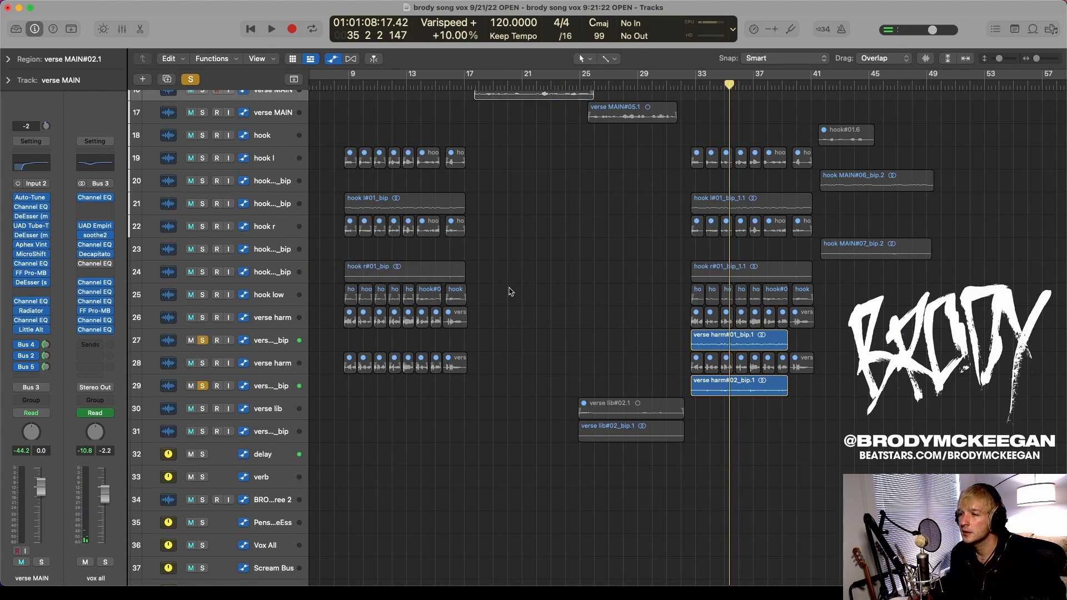
key(space)
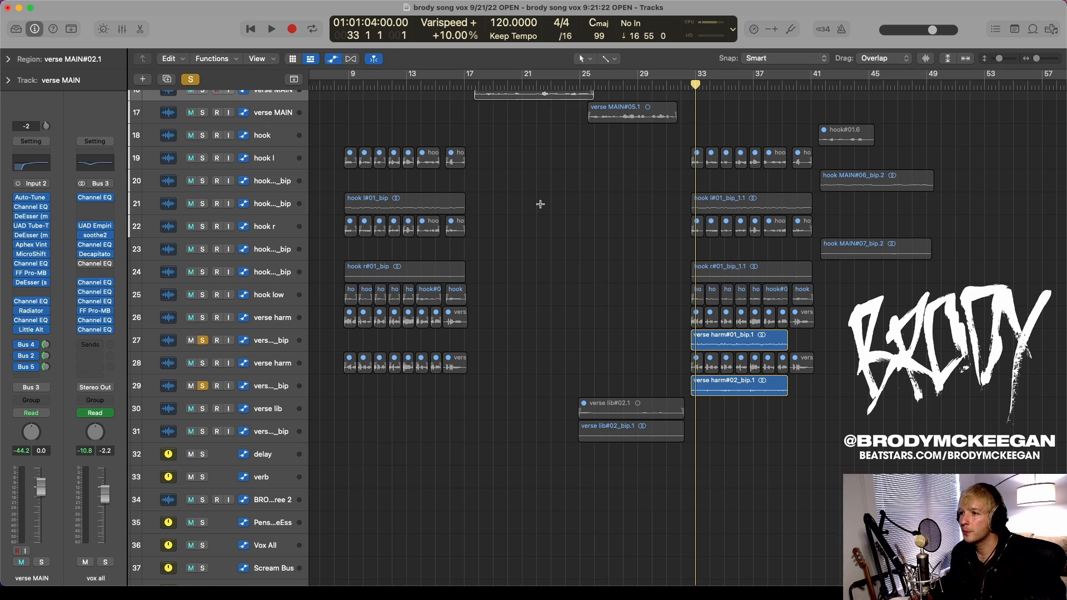
- Inspect the channel strips of the two bounced verse harmony tracks and their original verse harm tracks
click(265, 342)
click(270, 391)
scroll(732, 300, up, 5)
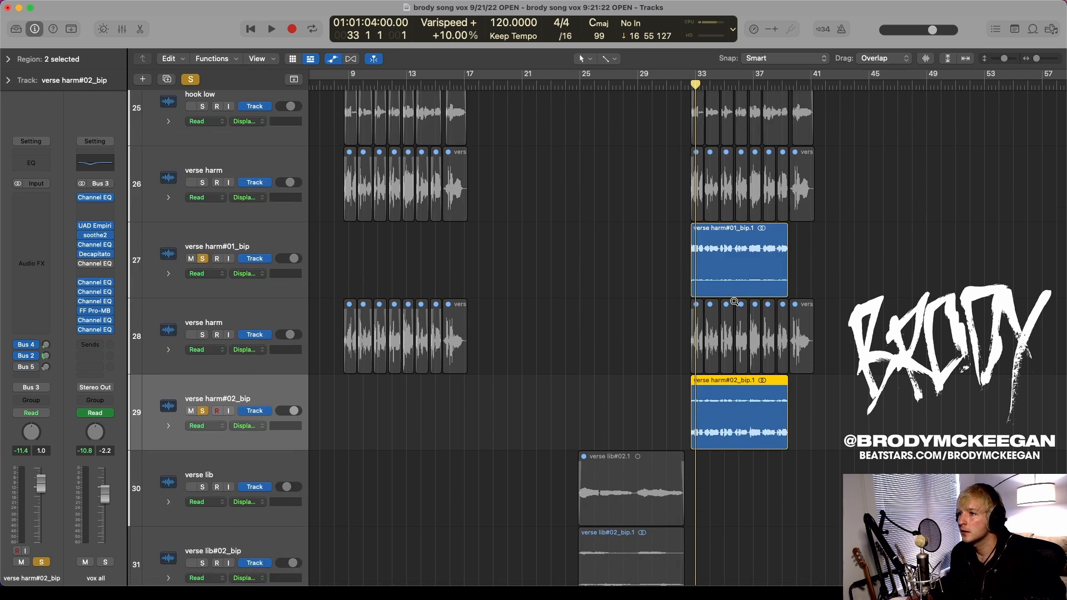
scroll(236, 272, down, 3)
click(252, 231)
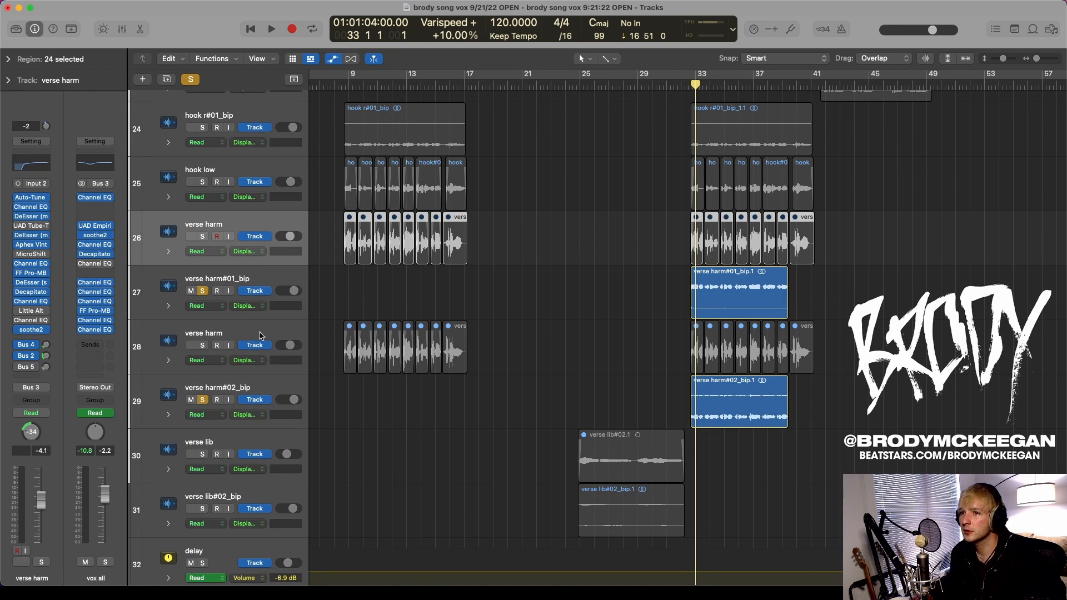
click(258, 336)
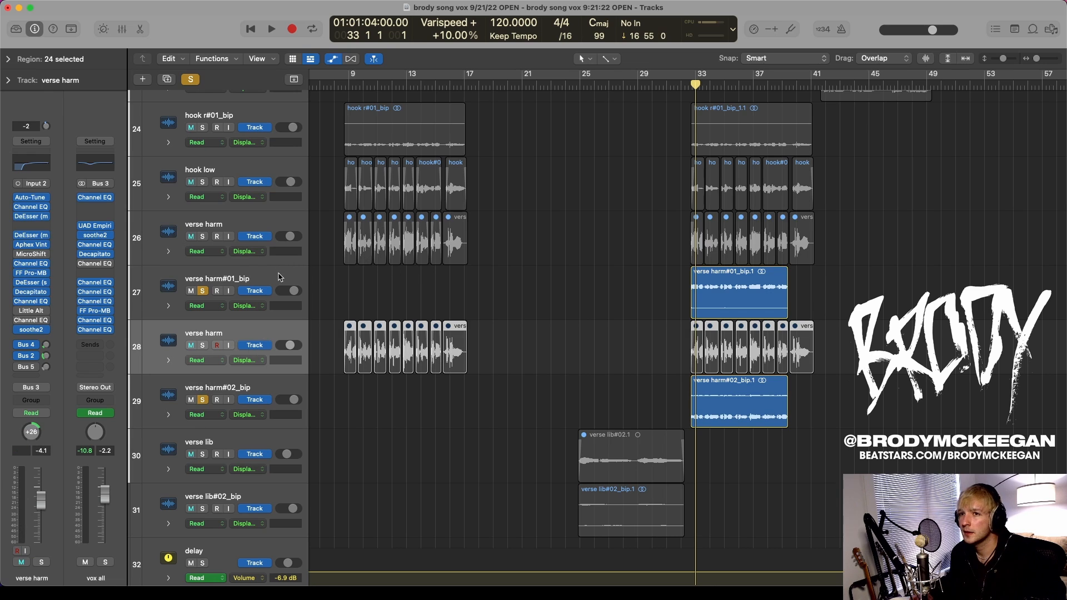
click(281, 277)
click(278, 388)
- Play the two soloed verse harmony bounces through the second hook, stop playback, and clear the solos
key(space)
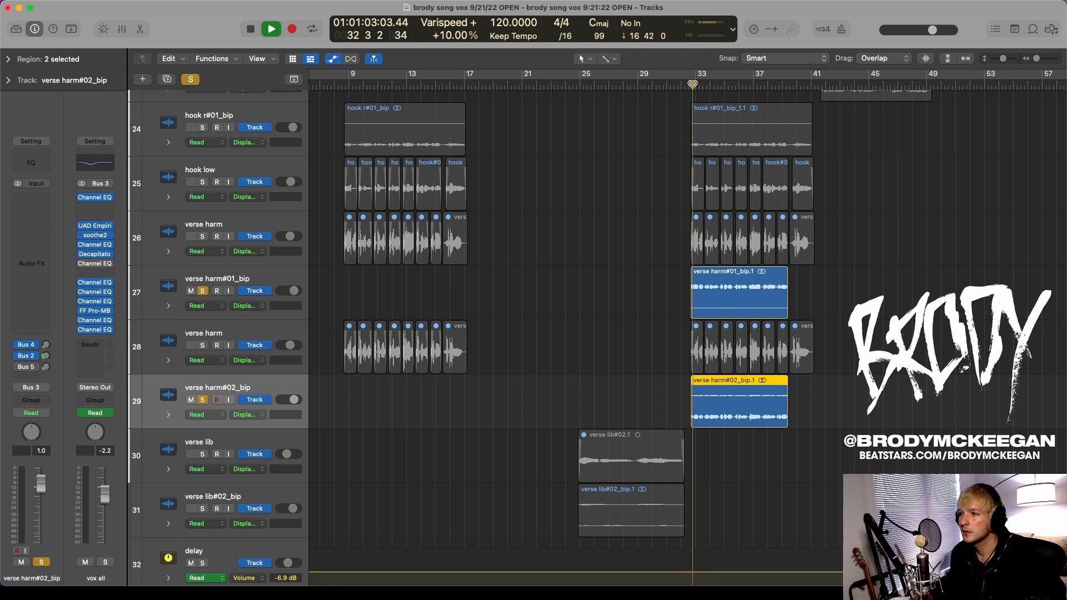
key(super+Right)
key(super+Right)
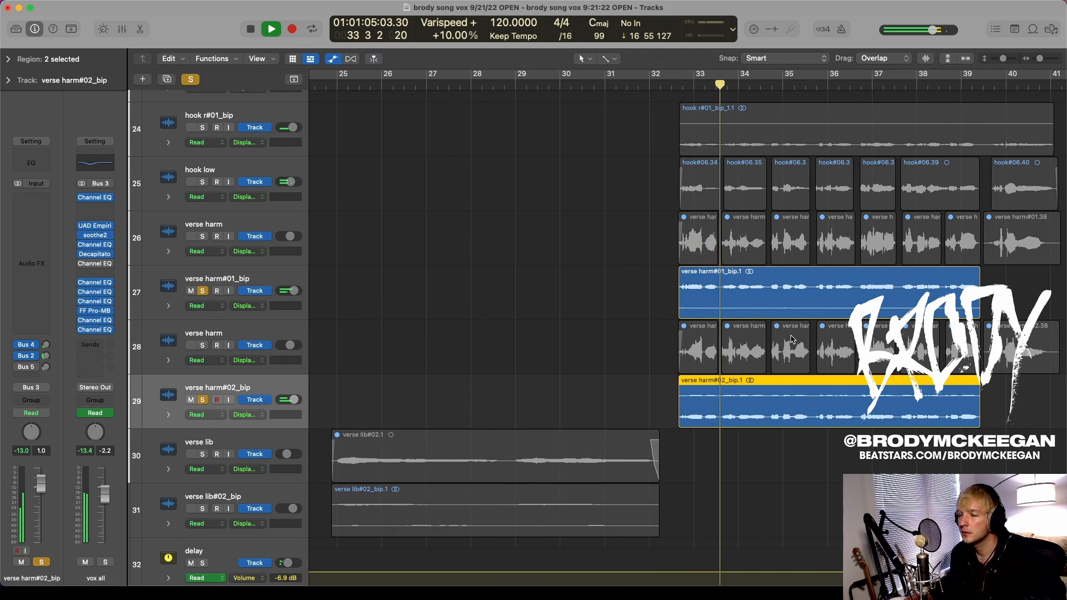
key(super+Right)
key(super+Right)
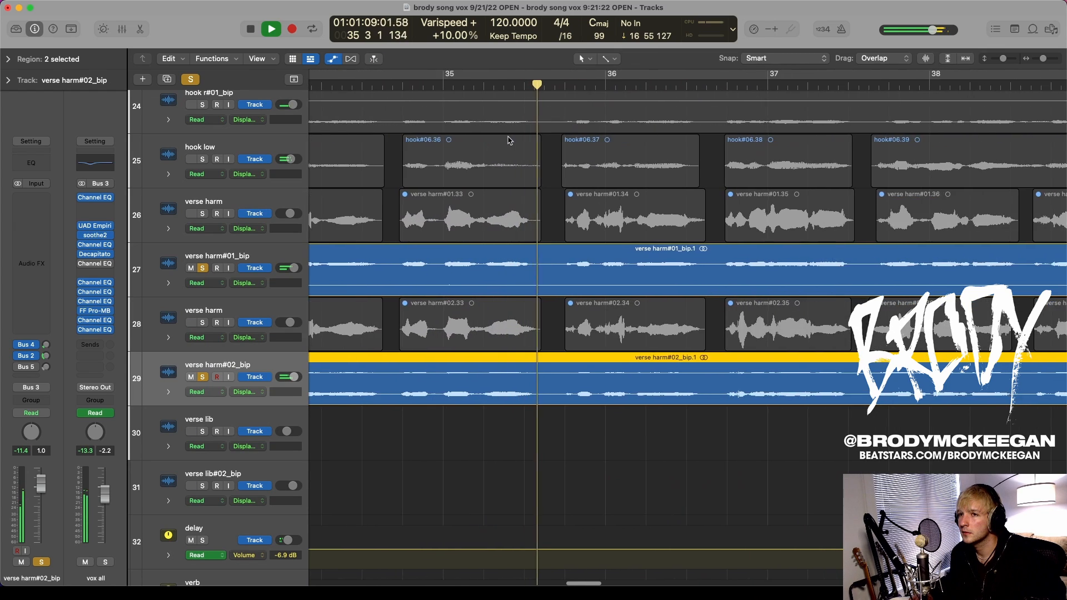
key(super+Left)
key(super+Left)
key(space)
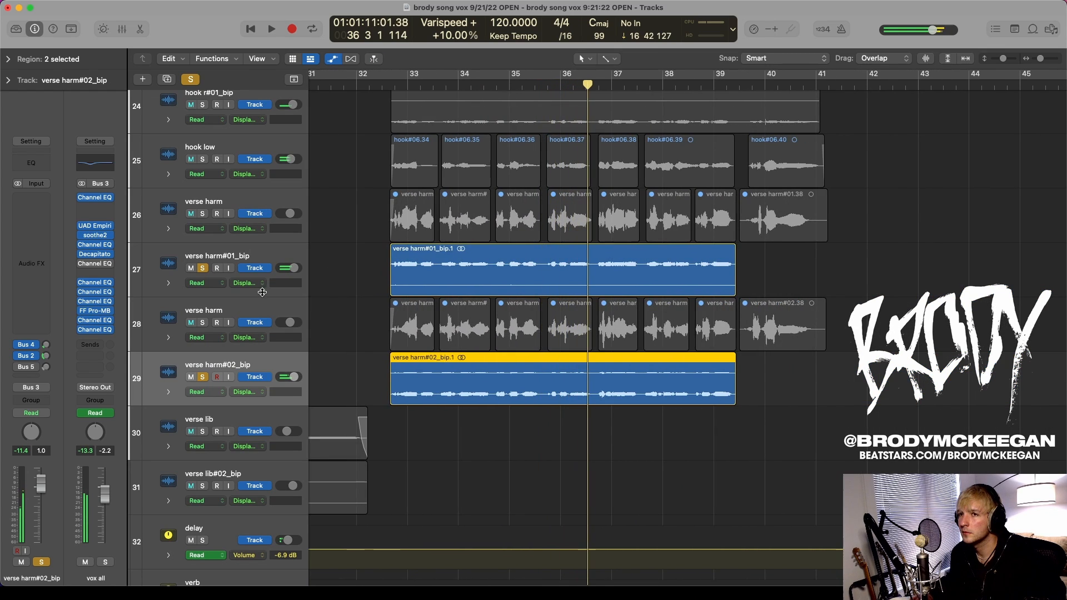
click(190, 81)
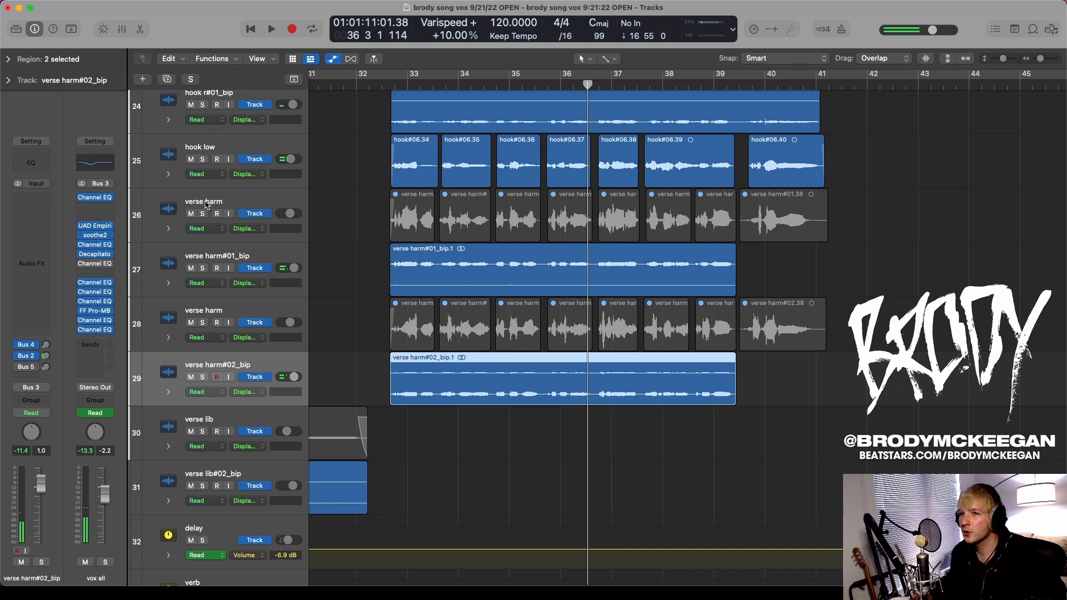
- Select the first verse harm track, play the second hook from bar 33 with all tracks active, and stop playback
click(245, 202)
scroll(511, 238, down, 5)
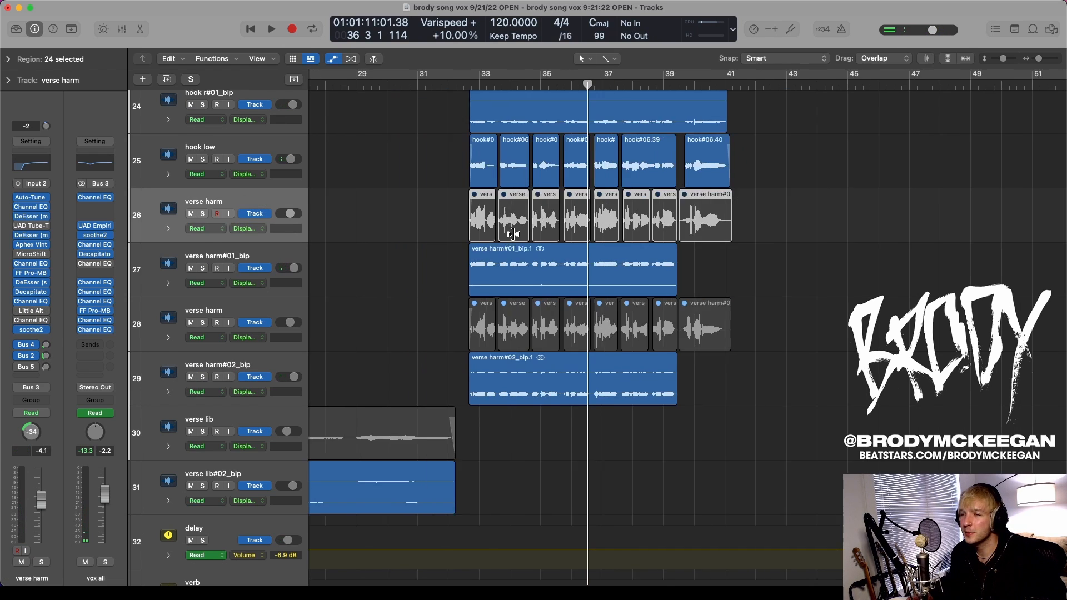
scroll(538, 307, down, 3)
scroll(538, 307, up, 8)
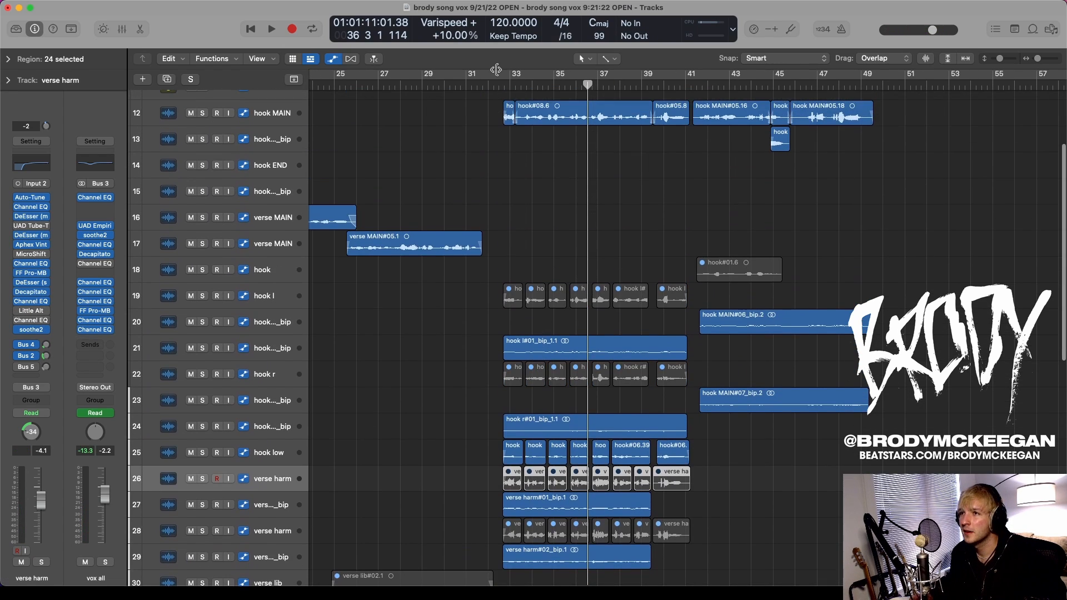
click(508, 84)
key(space)
scroll(759, 327, down, 7)
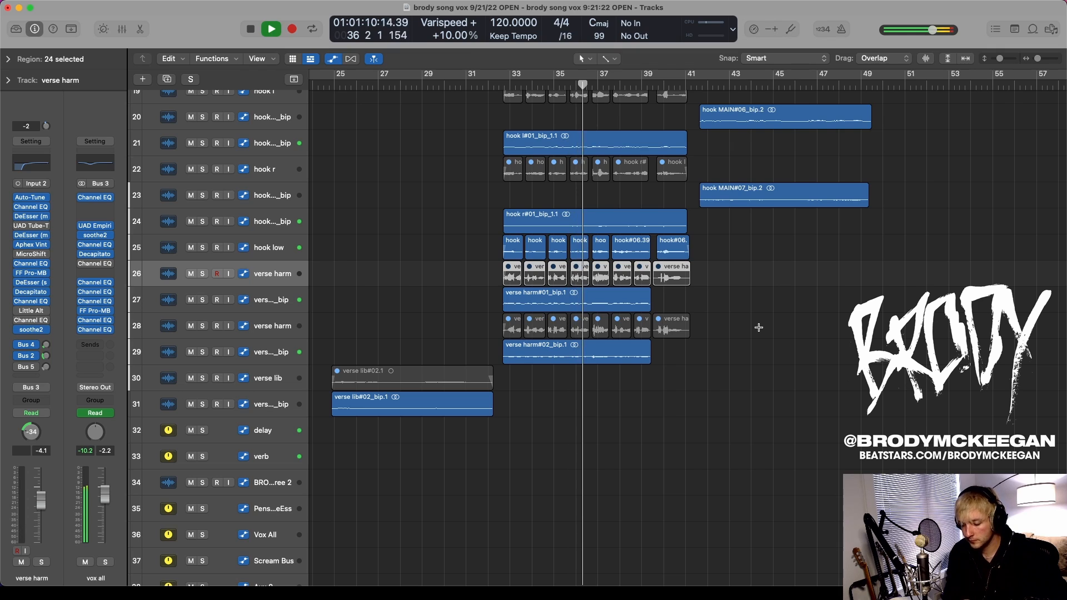
key(space)
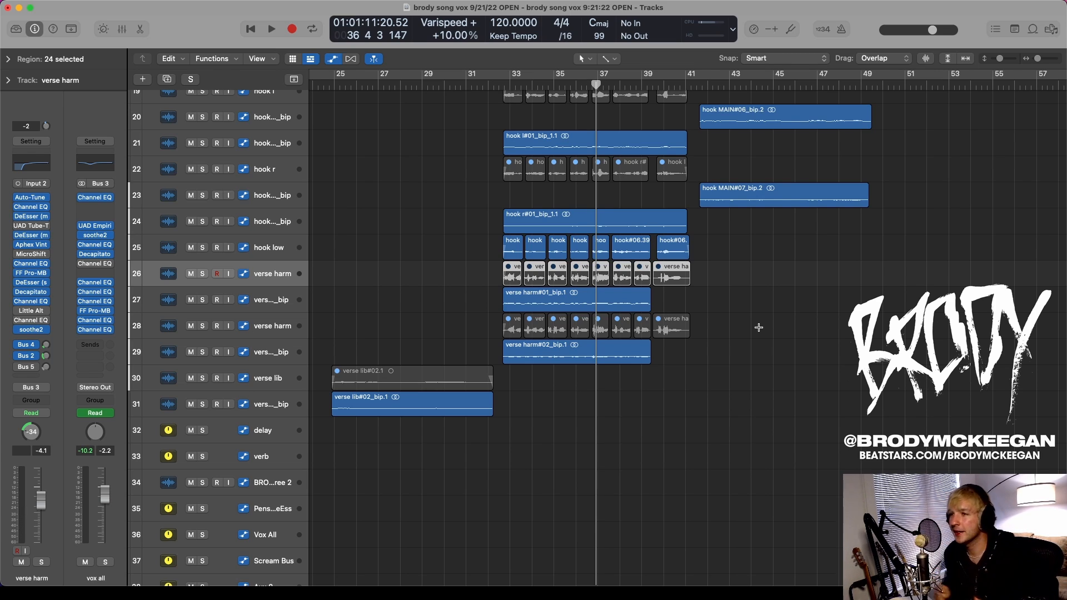
- Deselect the regions, shrink the tracks to show the whole arrangement, and move the playhead to bar 41
click(747, 296)
key(super+Up)
key(super+Up)
key(super+Up)
key(super+Up)
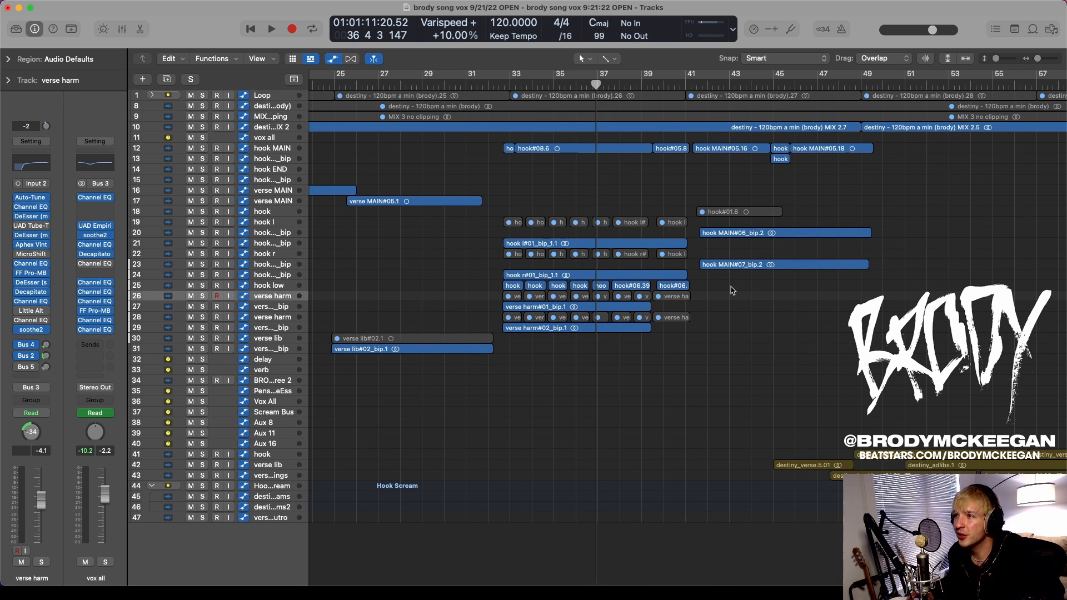
scroll(732, 293, down, 8)
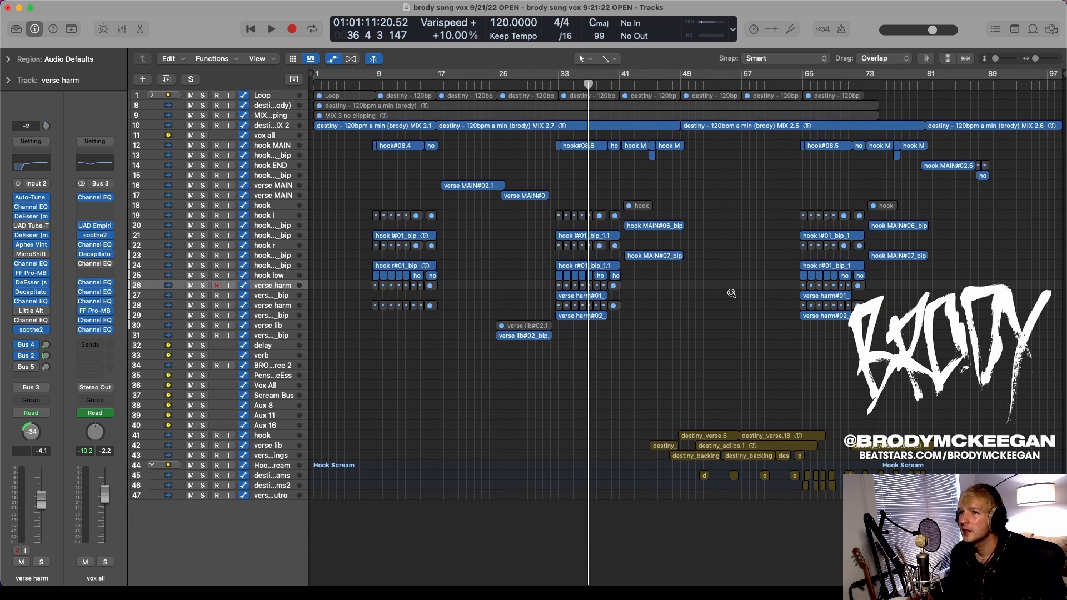
scroll(731, 293, up, 4)
scroll(731, 292, up, 5)
click(594, 85)
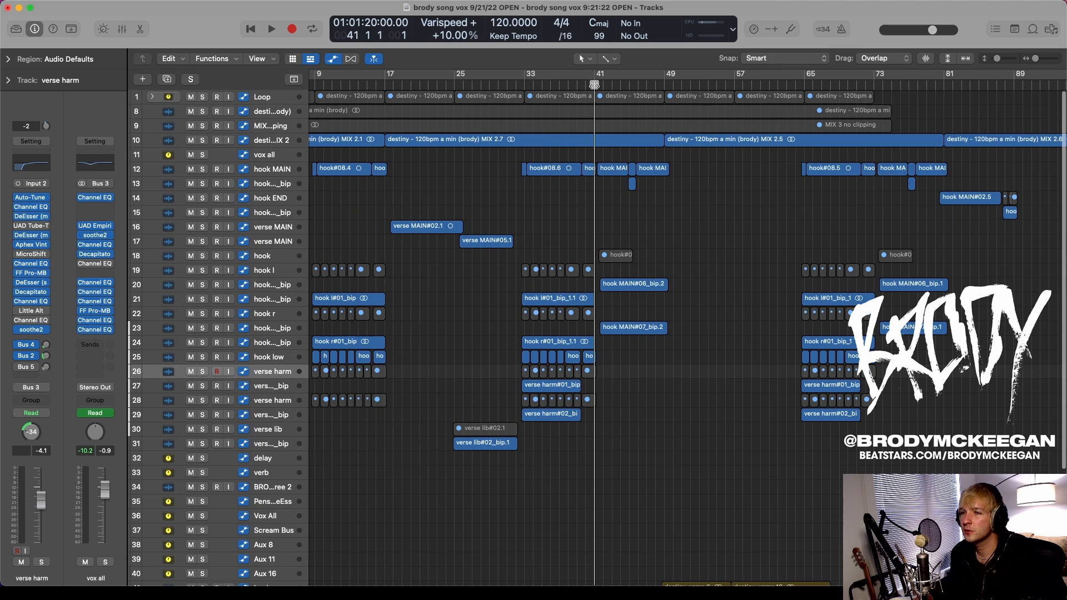
- Play from bar 41, solo hook MAIN#06_bip and hook MAIN#07_bip to hear them, stop playback, and clear the solos
key(space)
scroll(614, 148, left, 3)
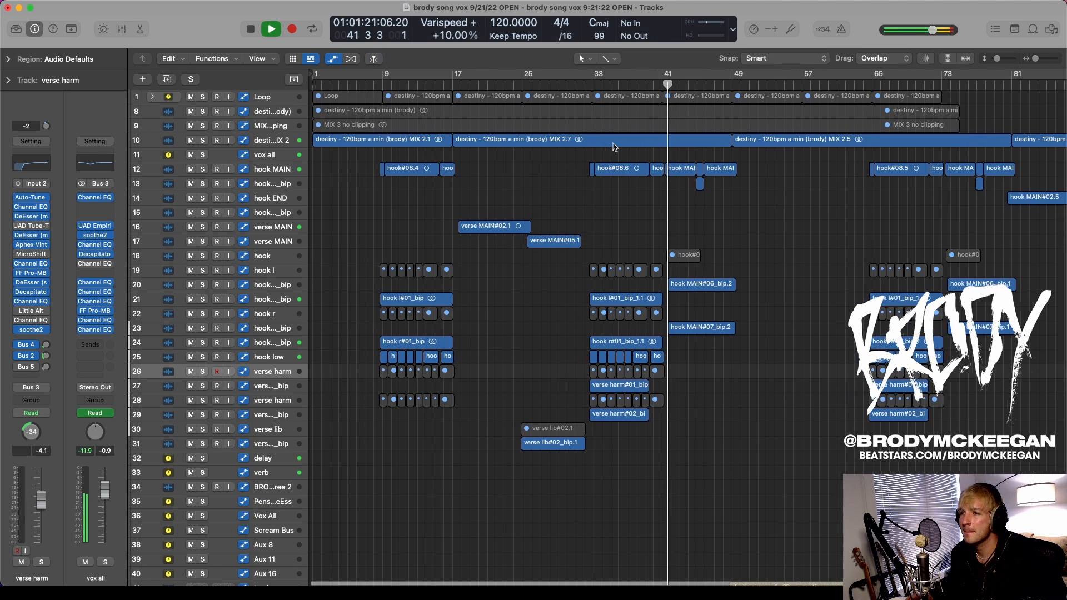
scroll(614, 147, right, 3)
scroll(615, 147, up, 6)
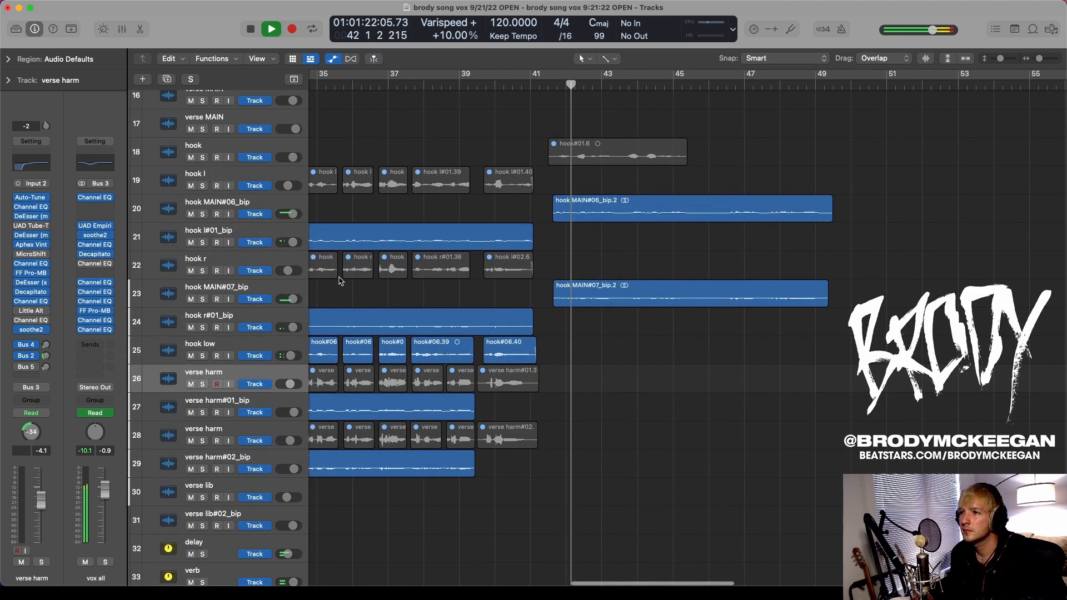
click(202, 214)
click(203, 299)
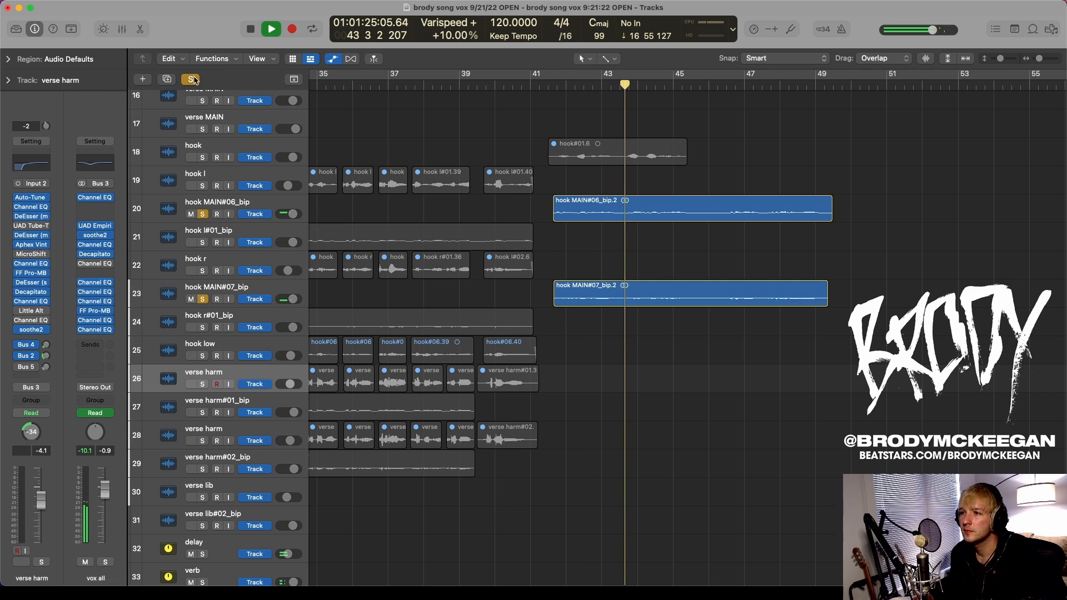
key(space)
click(192, 79)
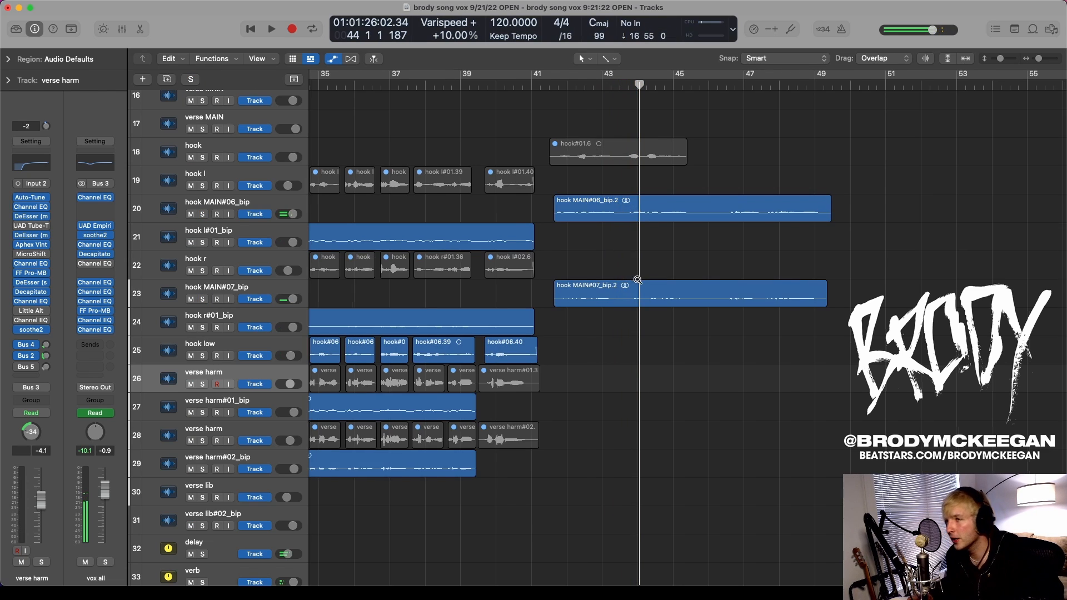
- Compare the channel strips of the original hook l track and its bounced hook l#01_bip track
scroll(745, 329, down, 8)
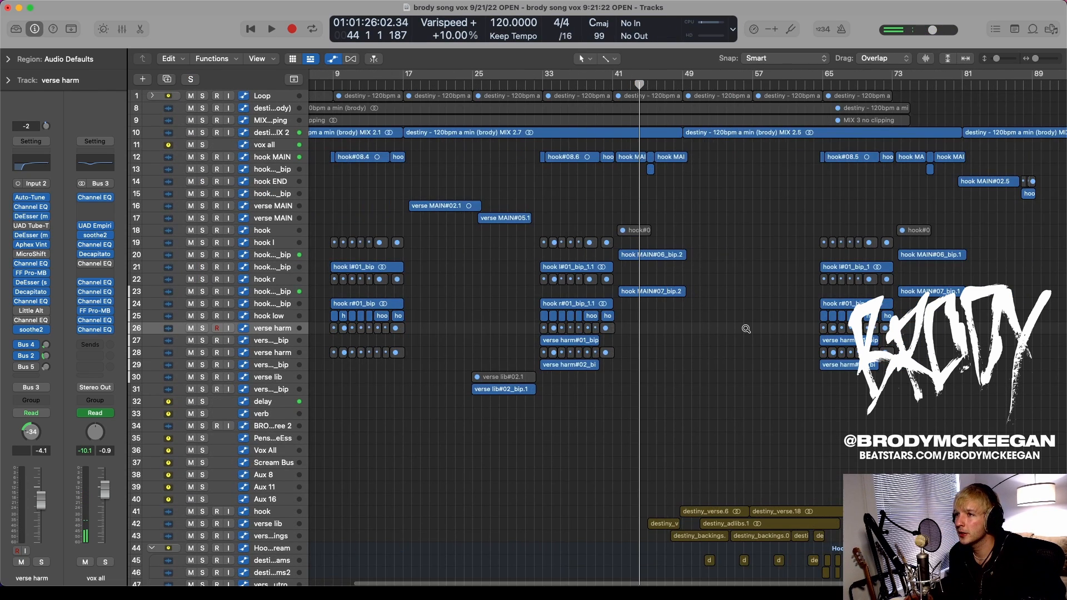
ctrl+alt+click(745, 329)
scroll(743, 327, down, 5)
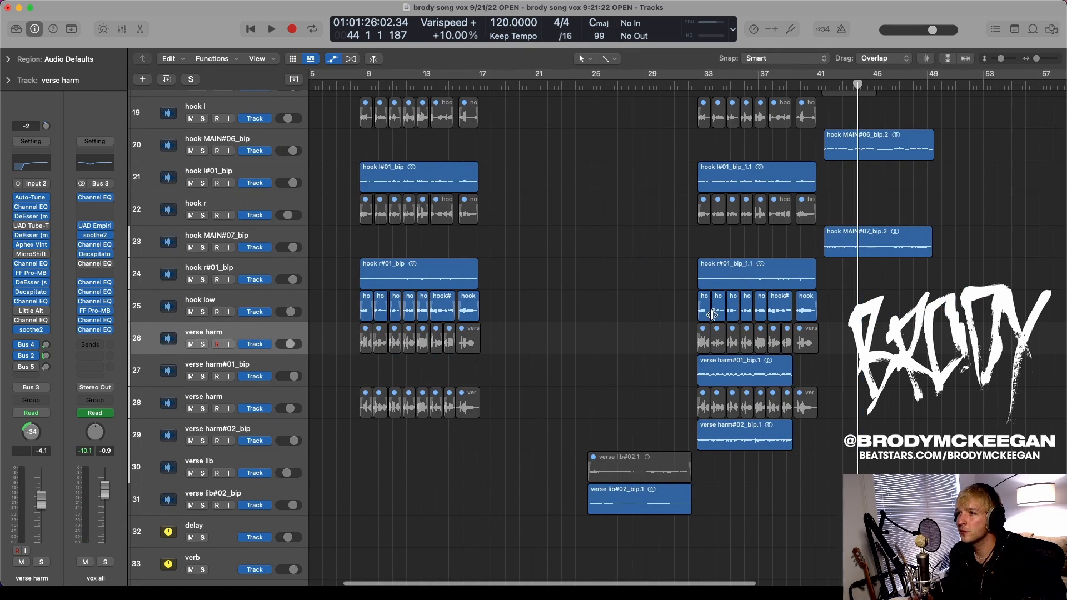
scroll(660, 303, up, 5)
scroll(660, 303, down, 1)
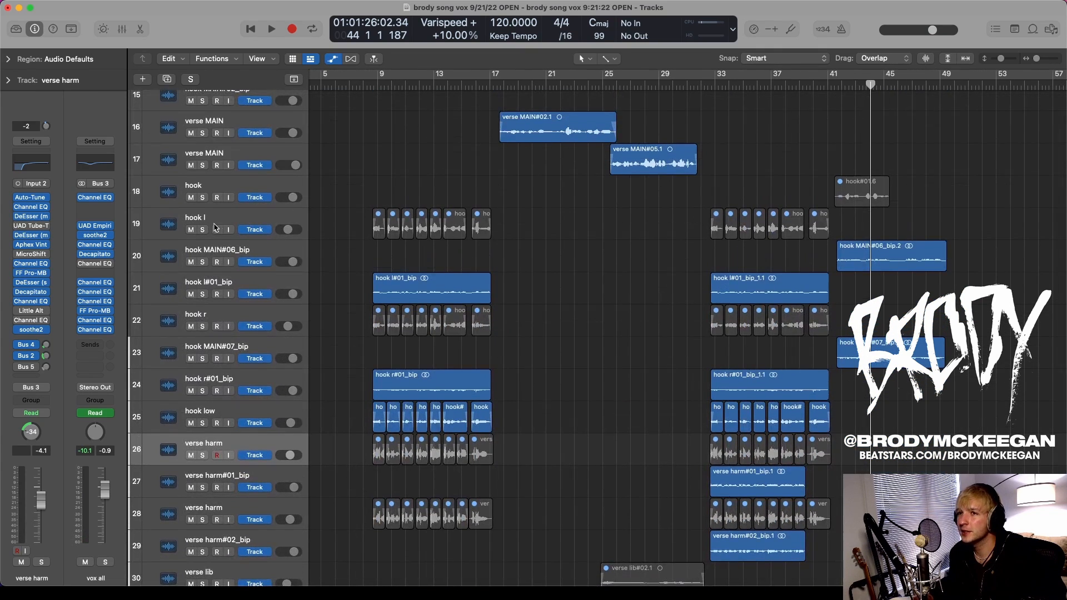
click(218, 219)
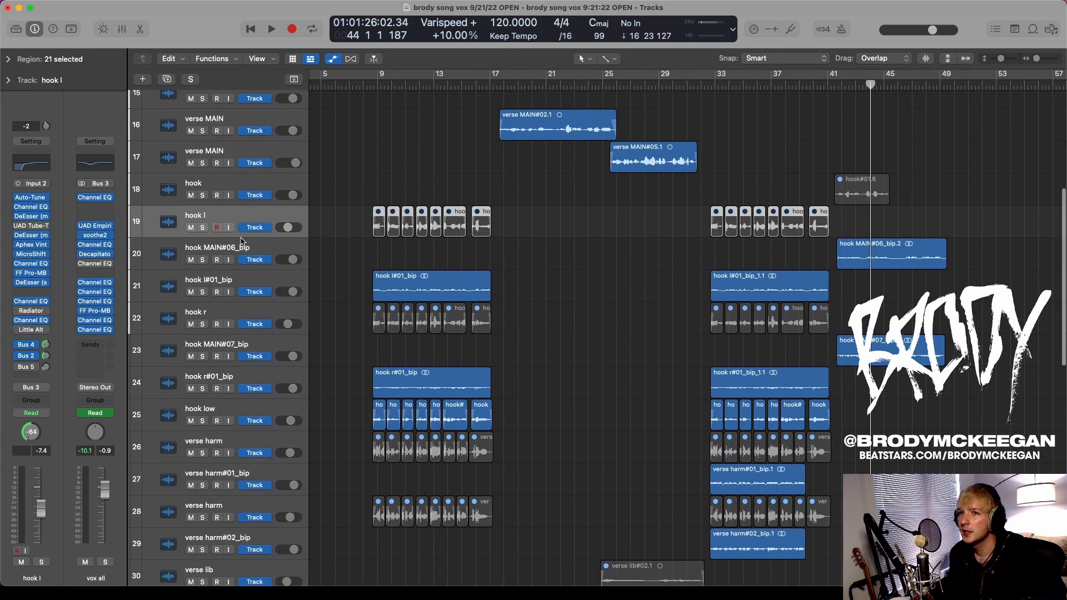
click(255, 277)
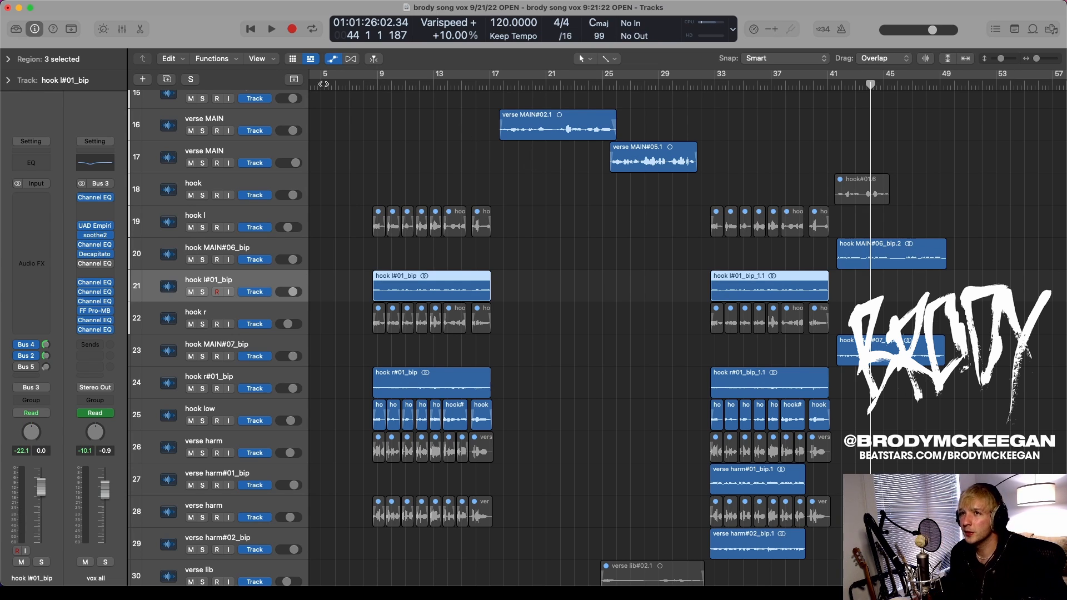
- Move the playhead to bar 9 and look over the first hook's layers and the arrangement's lower tracks
click(377, 85)
scroll(402, 100, up, 10)
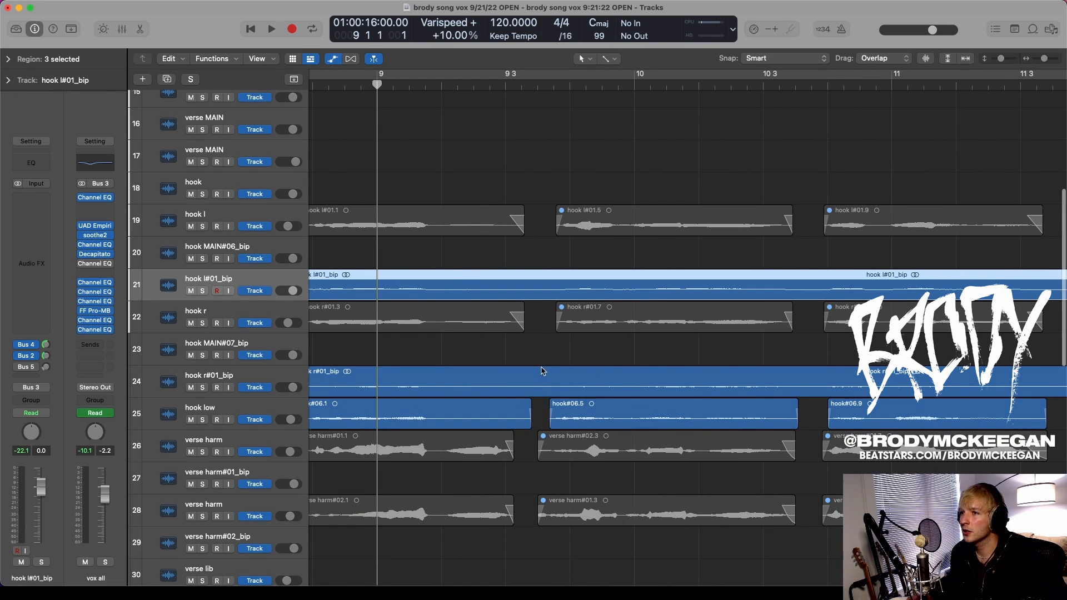
scroll(496, 320, down, 10)
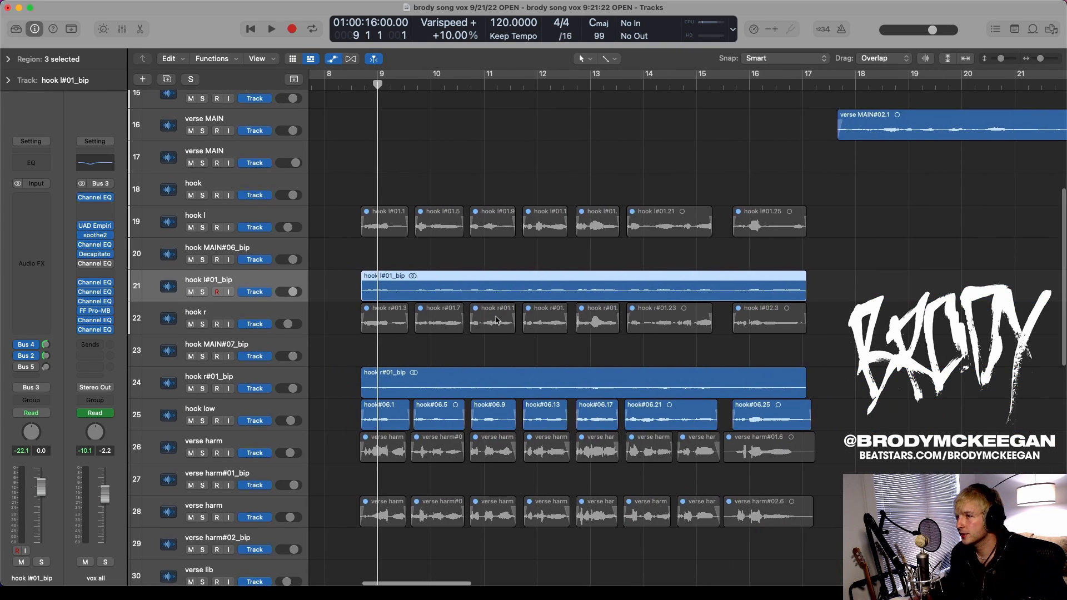
scroll(496, 320, down, 15)
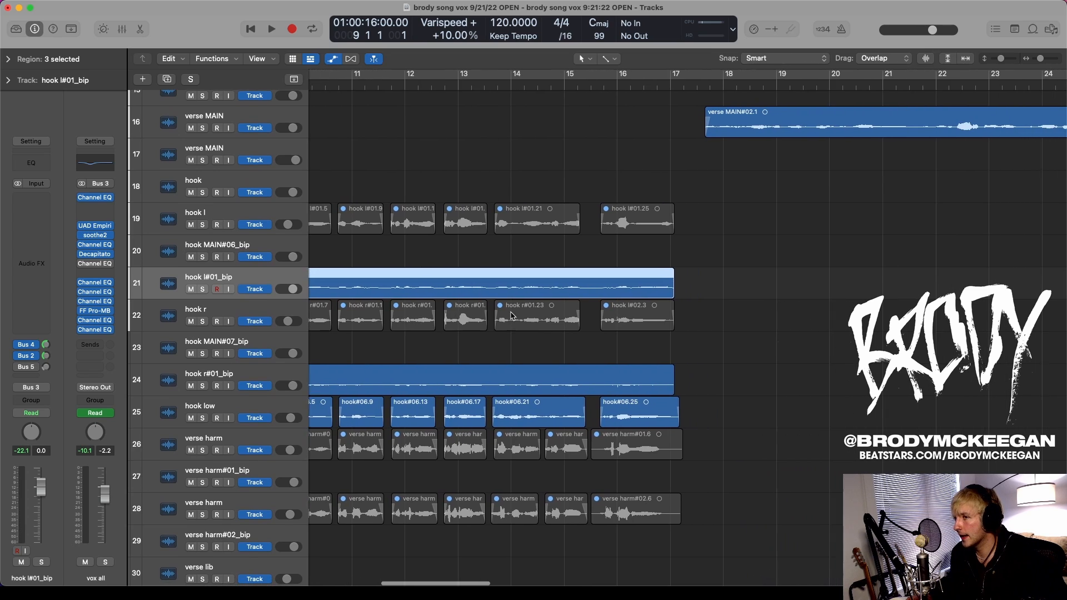
scroll(514, 311, down, 5)
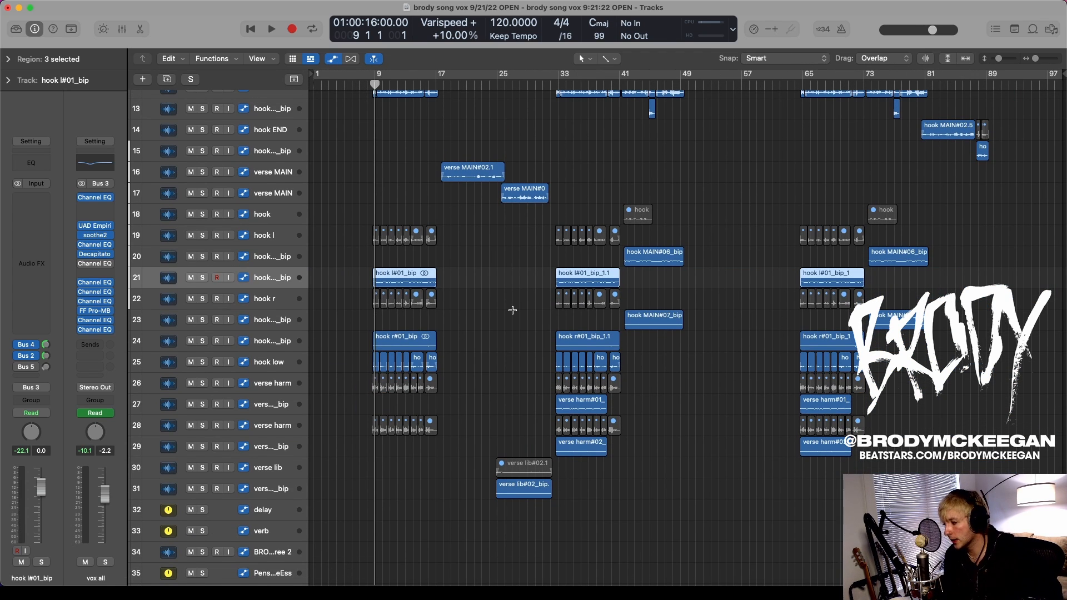
scroll(623, 342, down, 5)
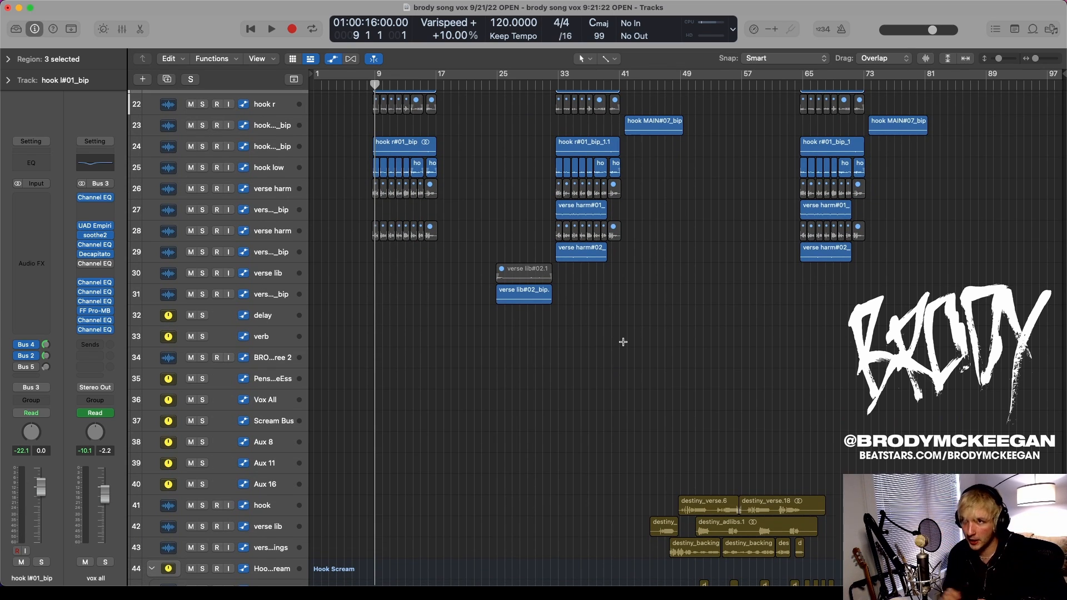
- Shrink the track heights and select the vocal regions from hook MAIN through verse lib that feed the vox all bus
scroll(623, 341, up, 10)
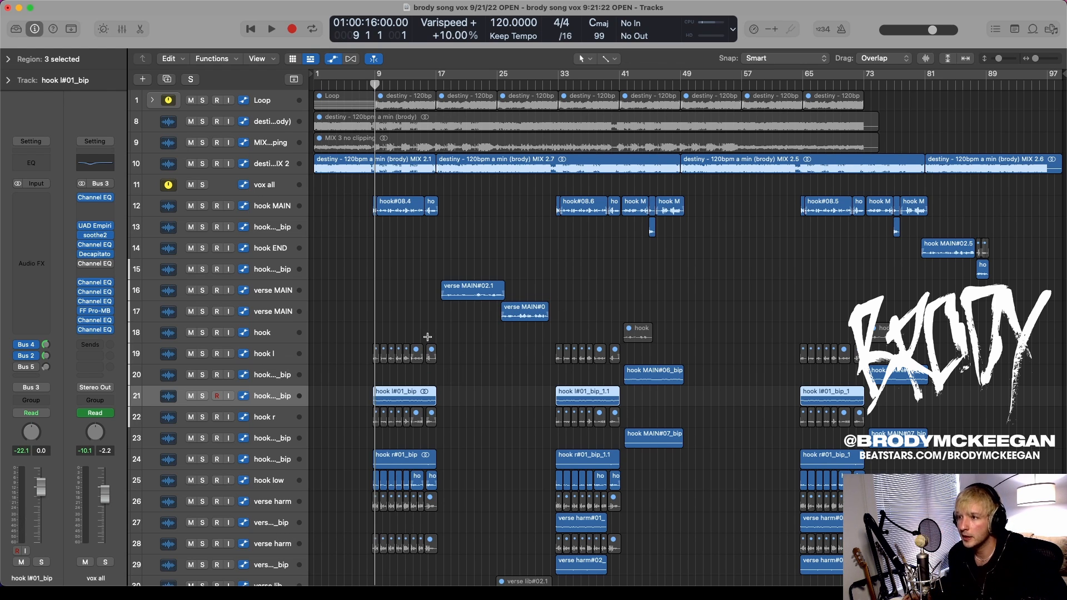
scroll(429, 340, down, 8)
scroll(431, 345, up, 6)
key(super+Up)
key(super+Up)
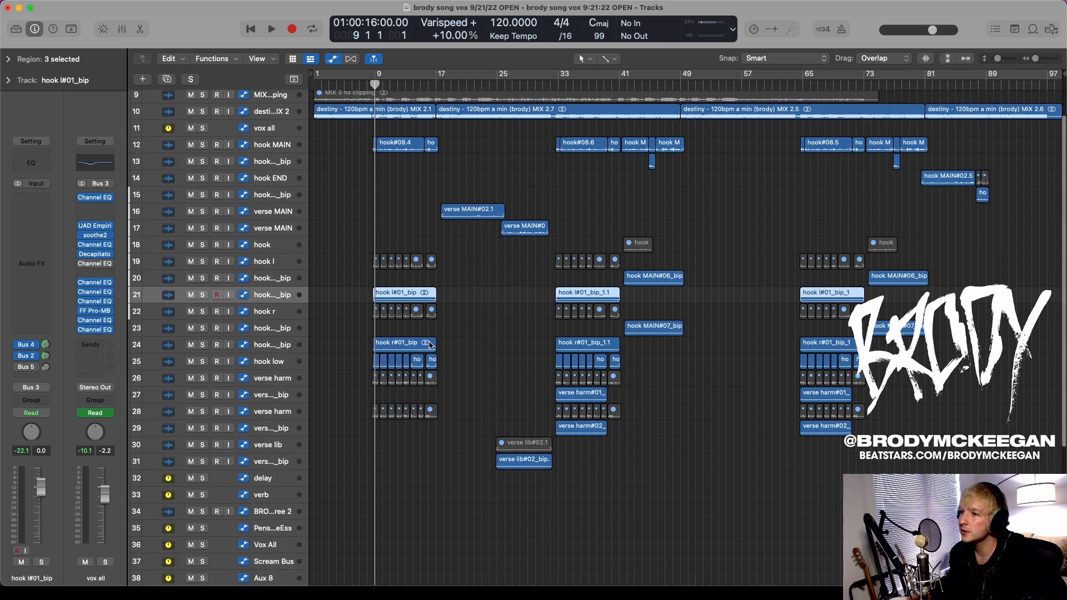
click(270, 132)
drag(354, 136, 644, 500)
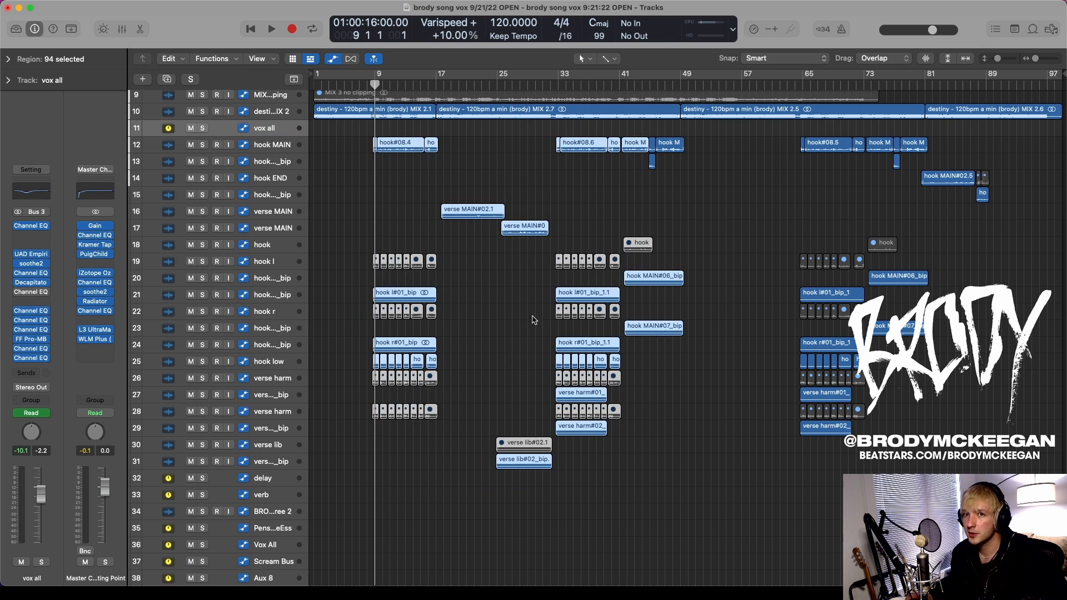
- Solo the vox all bus and remove the bypassed Channel EQ below Decapitator from its plug-in chain
click(264, 128)
key(s)
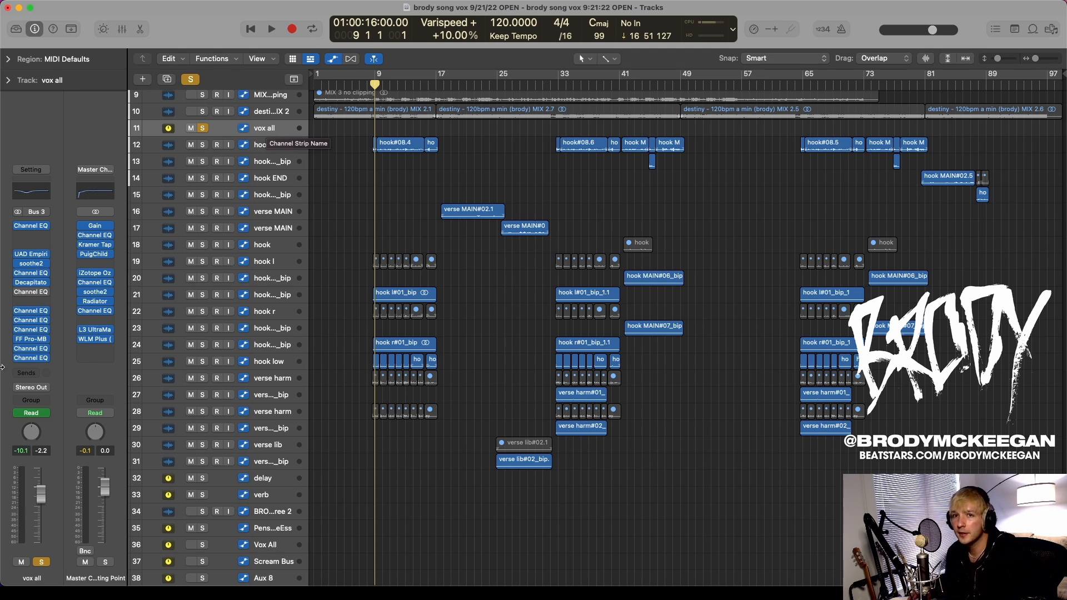
click(45, 292)
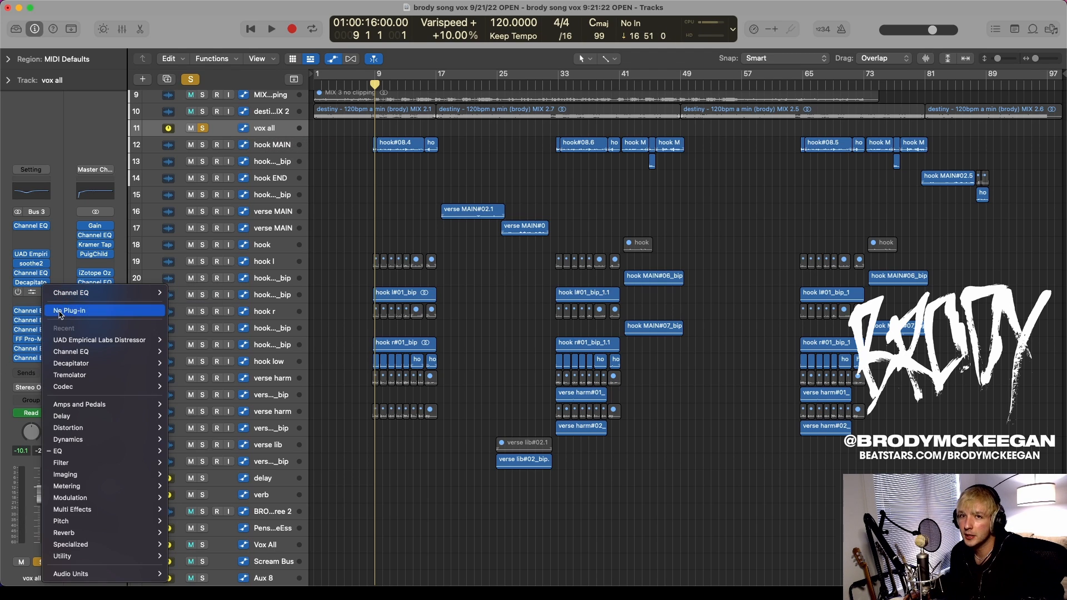
click(55, 310)
- Bypass every vox all plug-in, play from bar 9, re-enable the whole chain during playback to compare, and stop
drag(17, 254, 25, 329)
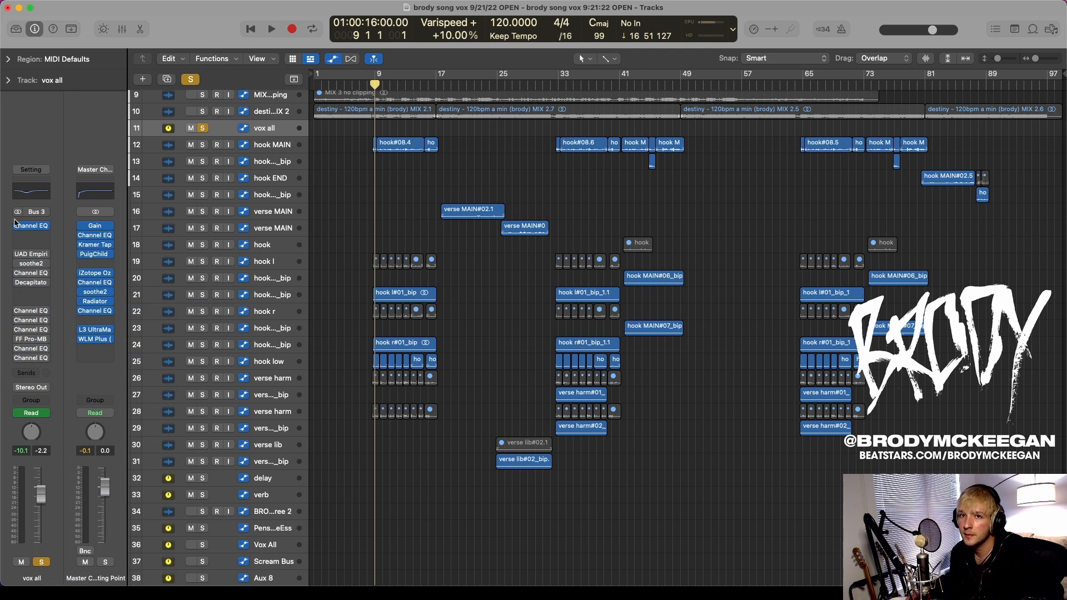
key(space)
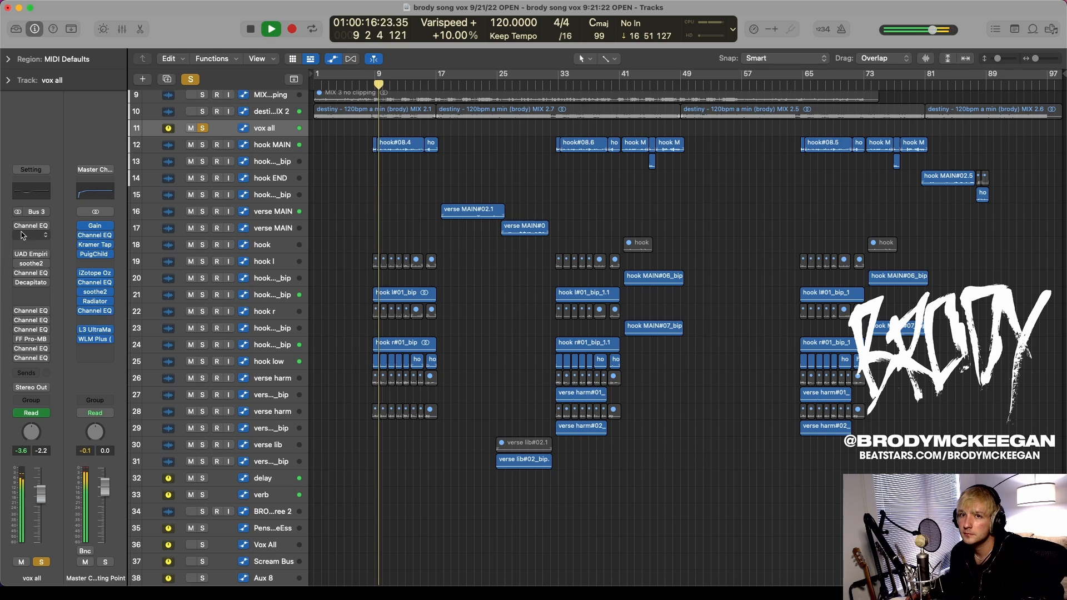
click(18, 226)
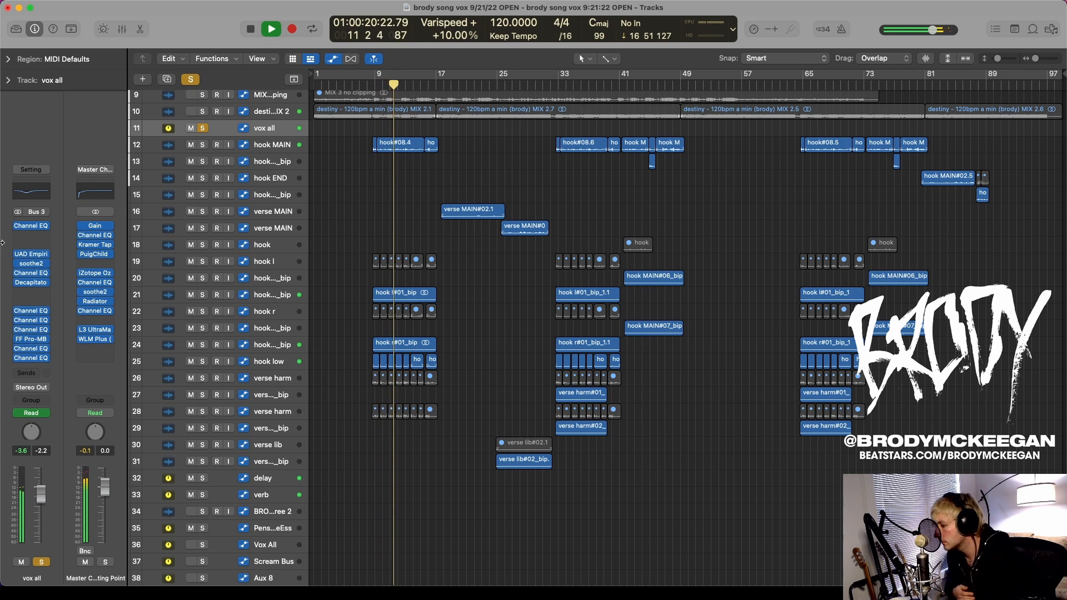
key(space)
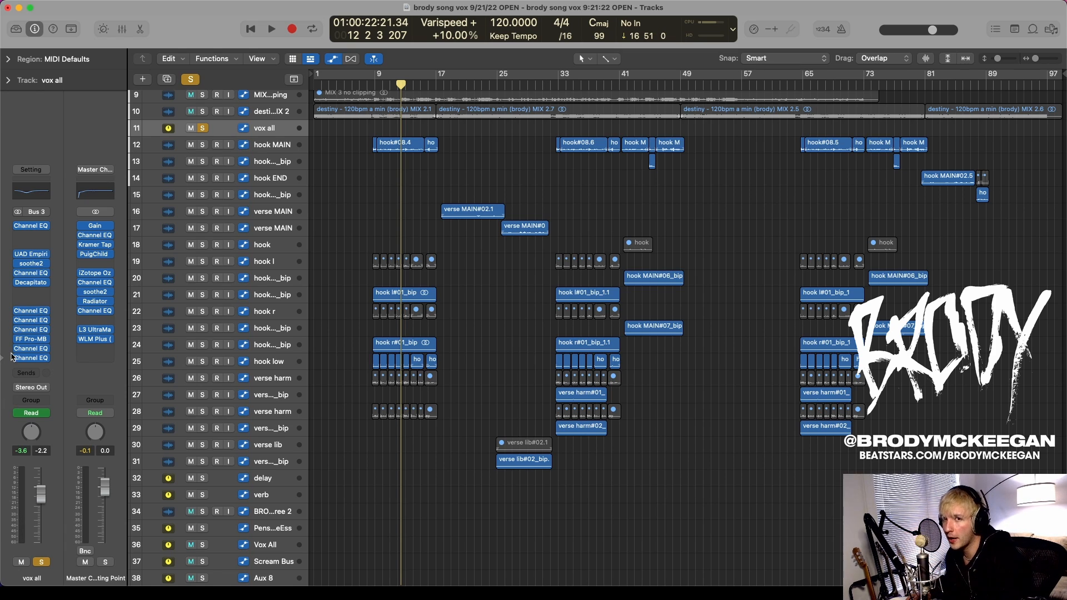
- Inspect the curve of the first Channel EQ in the vox all chain and close its window
mouse_move(16, 359)
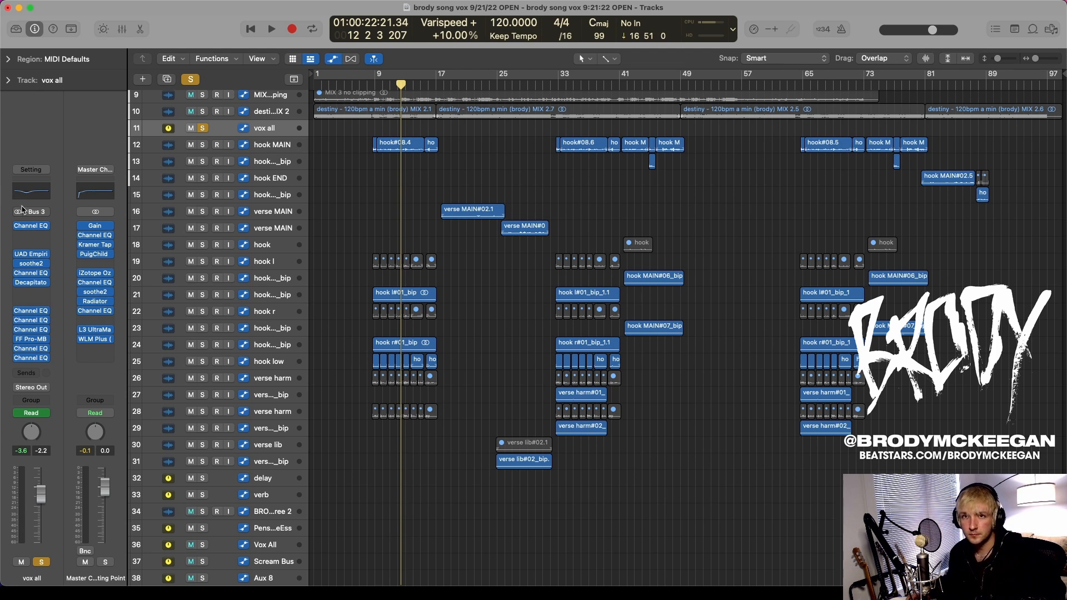
click(35, 230)
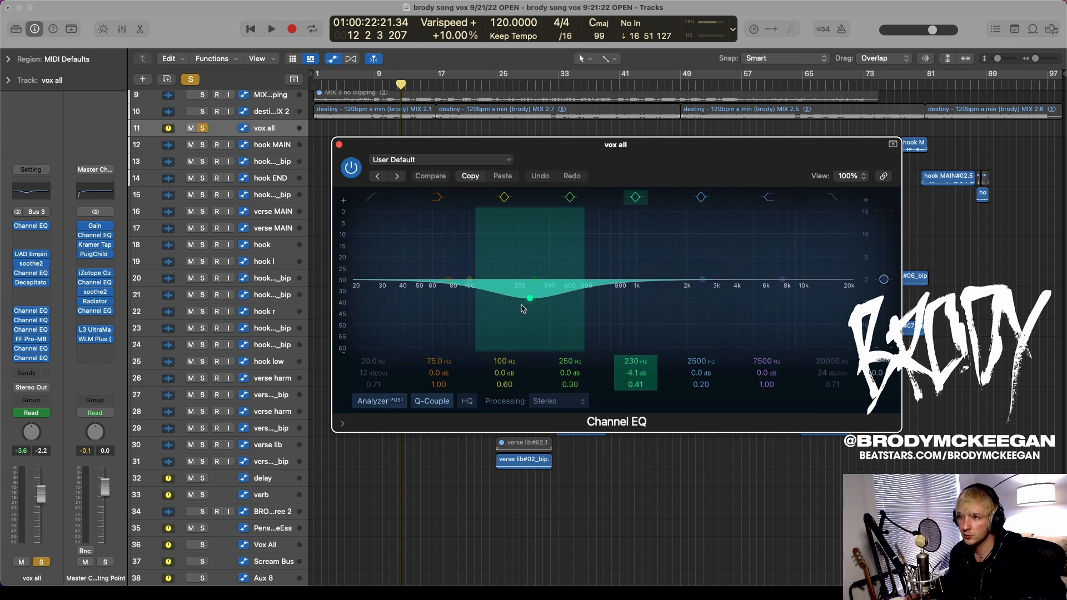
click(339, 145)
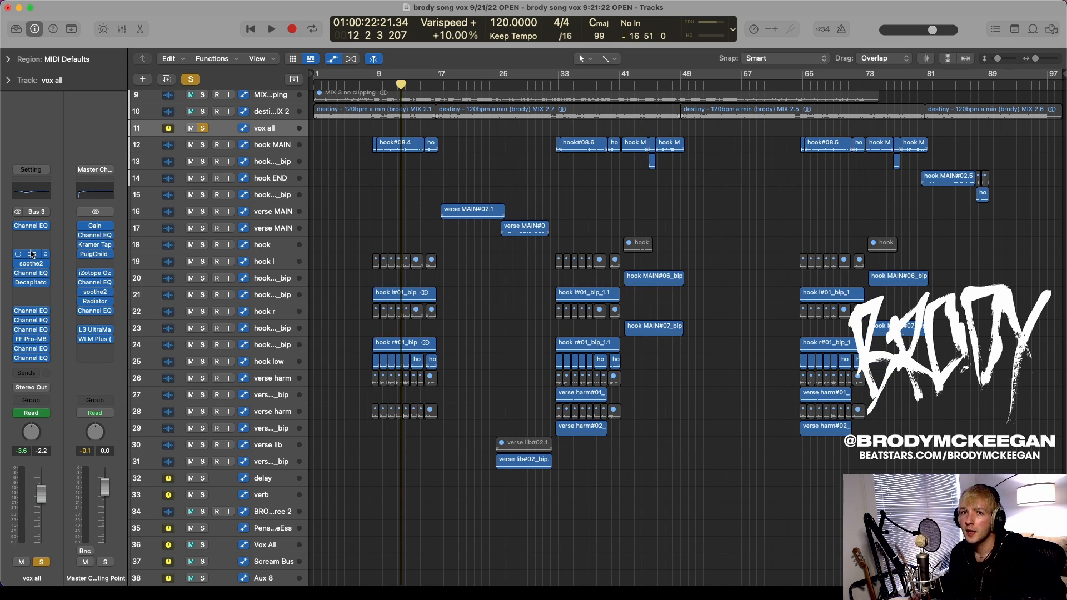
- Open the vox all Distressor, play from bar 9 while bypassing and re-enabling it to compare, and stop
click(30, 254)
drag(673, 149, 672, 318)
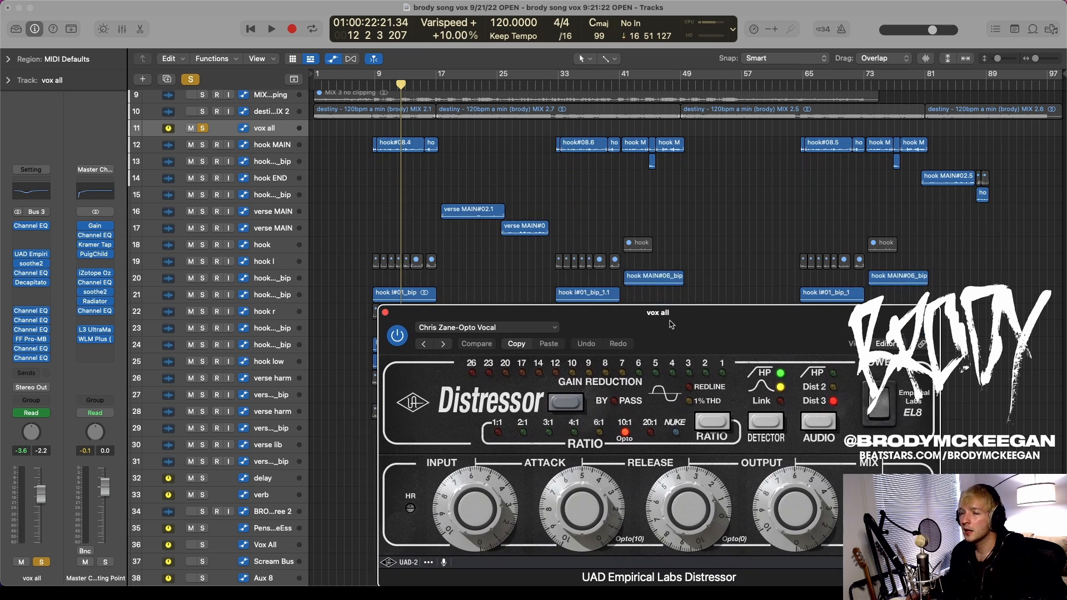
click(375, 78)
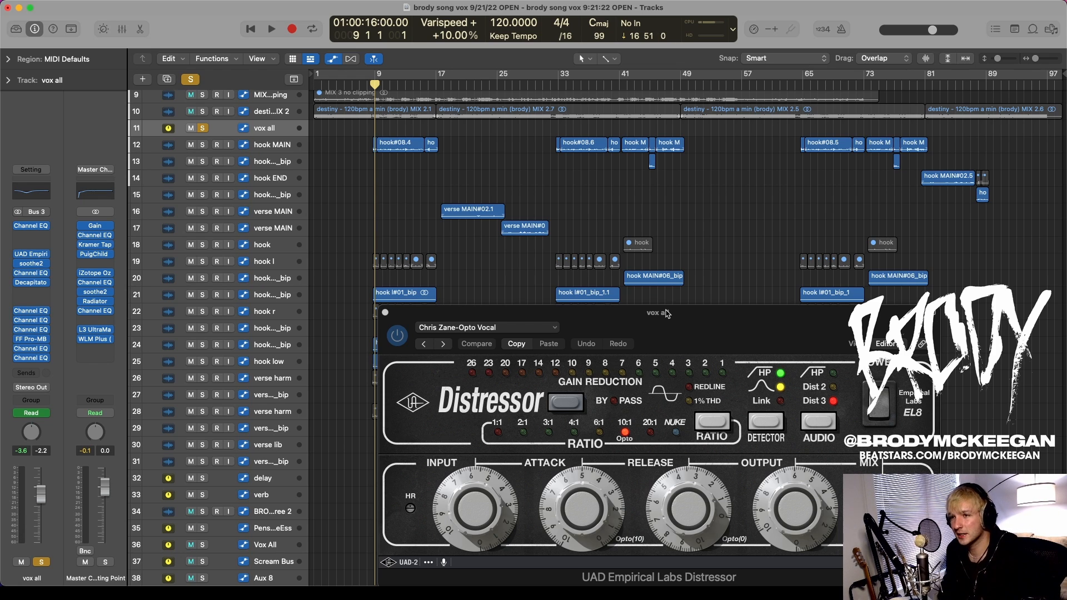
key(space)
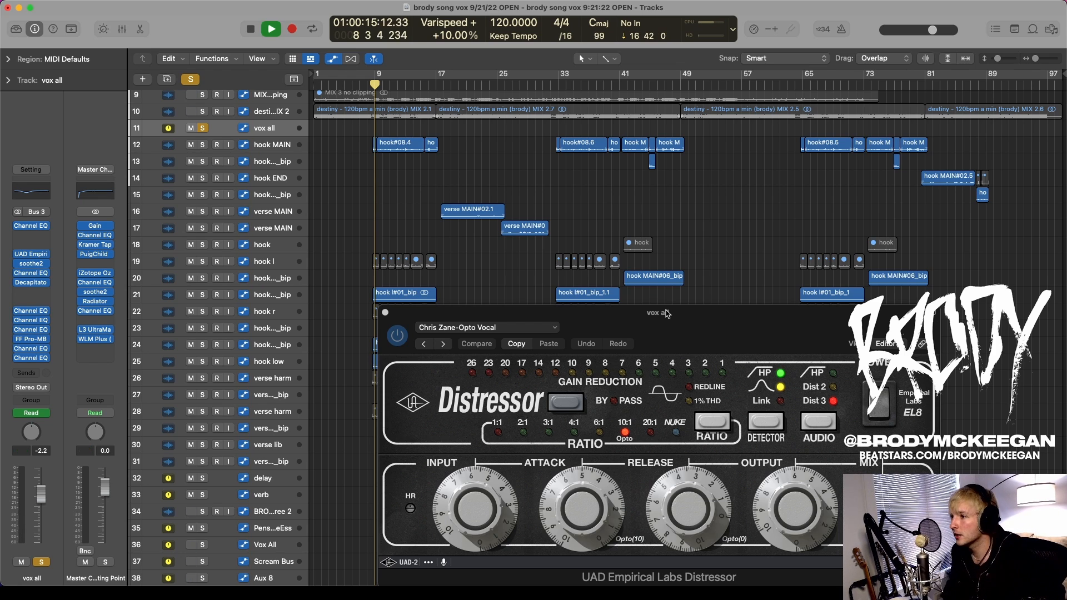
click(397, 335)
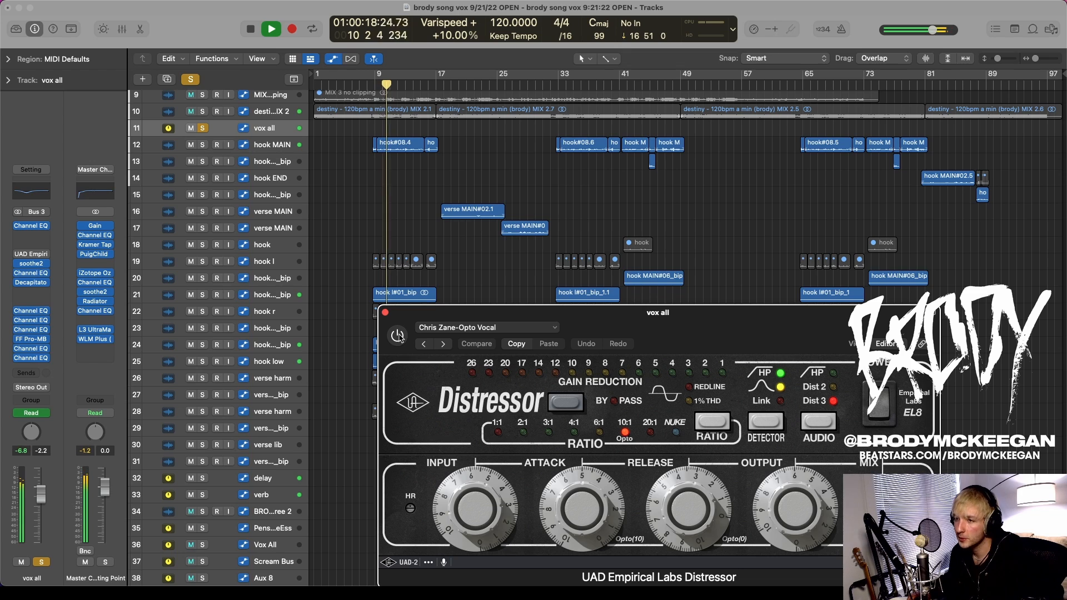
click(398, 335)
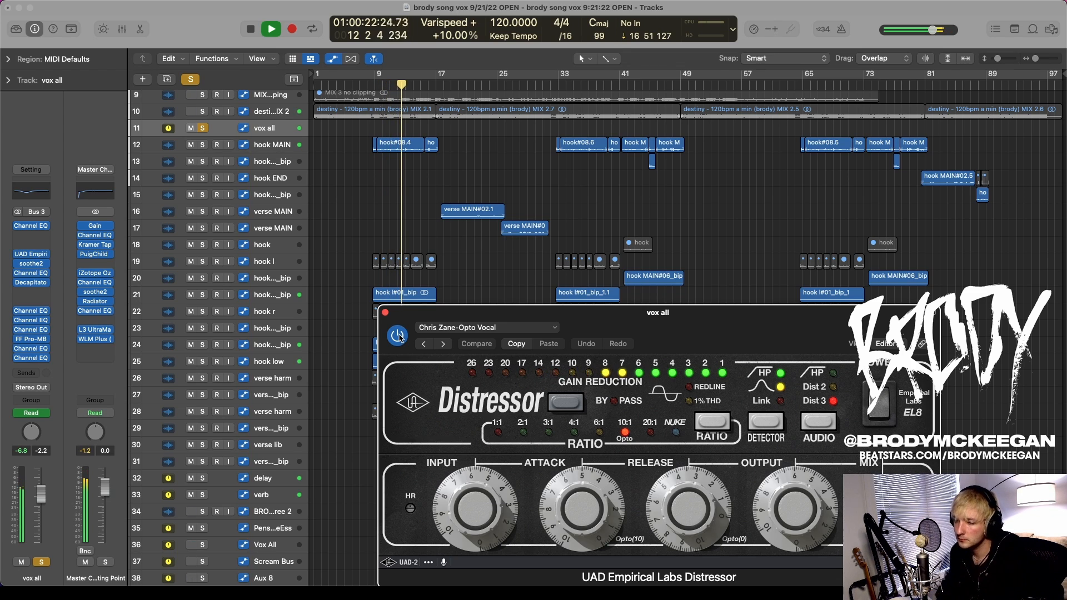
key(space)
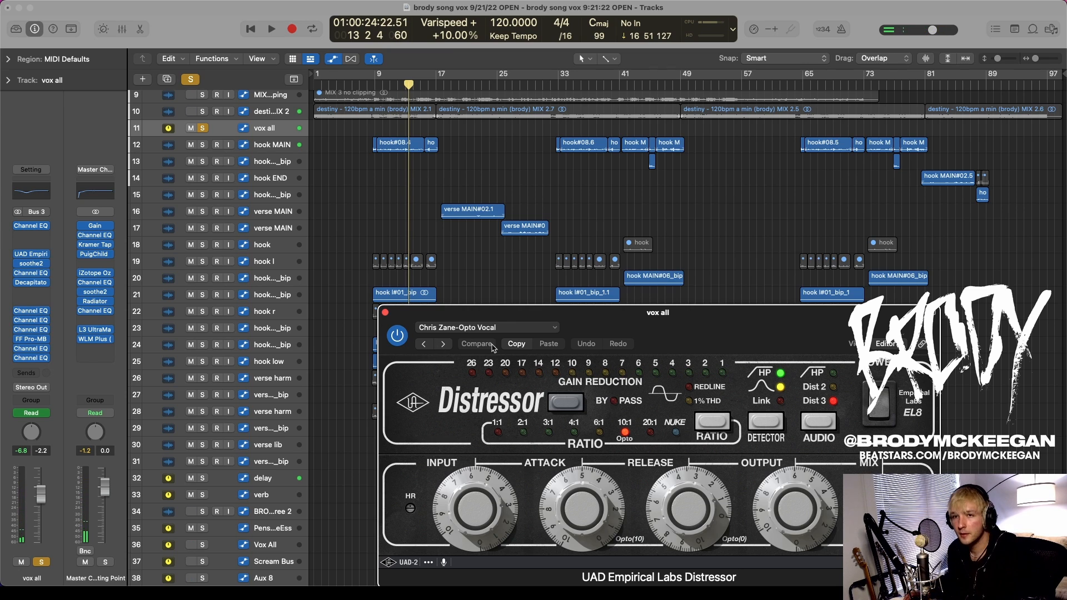
- Inspect the Channel EQ between soothe2 and Decapitator on vox all, and close its window and the Distressor's
click(30, 273)
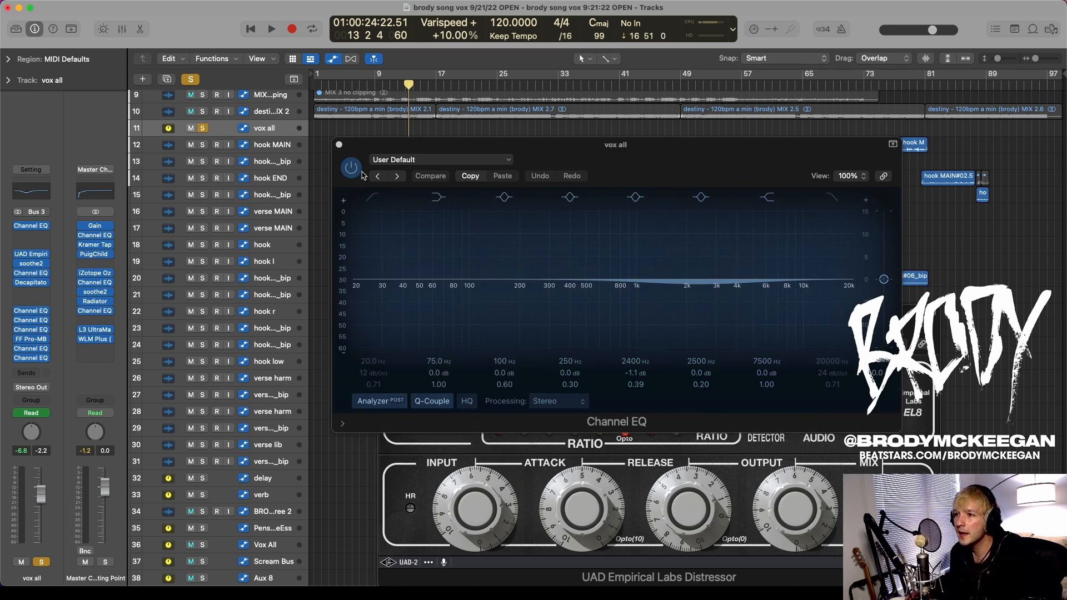
click(339, 144)
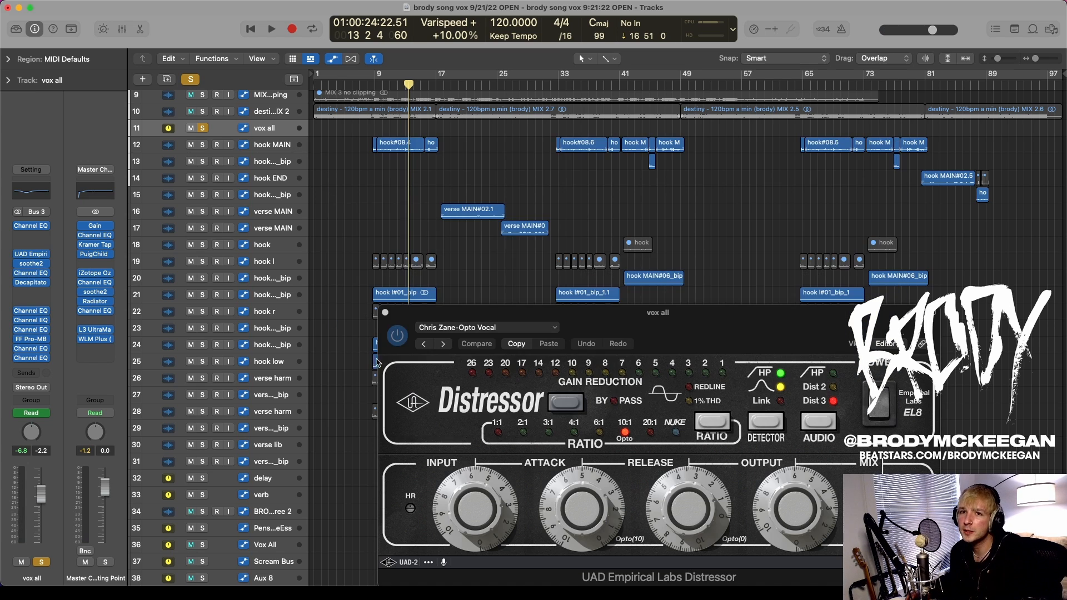
click(385, 313)
- Open the vox all Decapitator, play while bypassing and re-enabling it to compare, and close it with playback stopped
click(31, 282)
key(space)
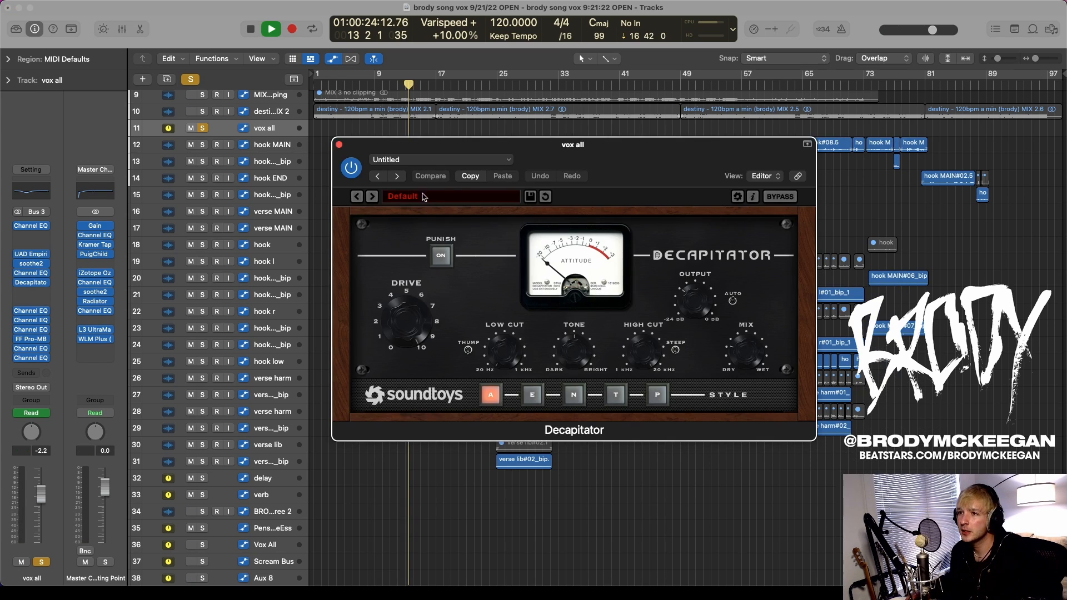
click(351, 168)
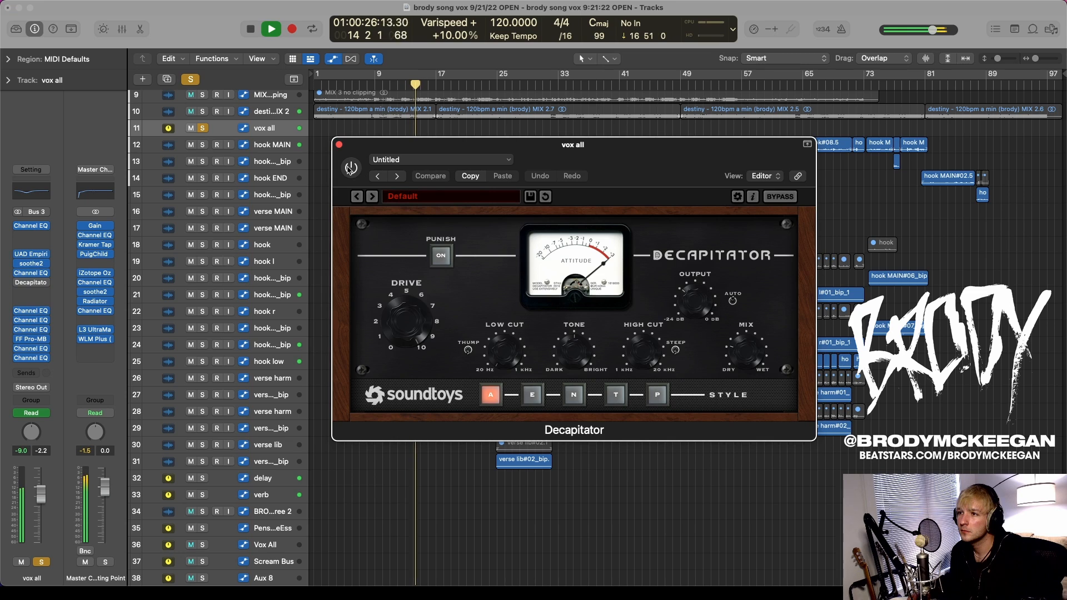
click(351, 168)
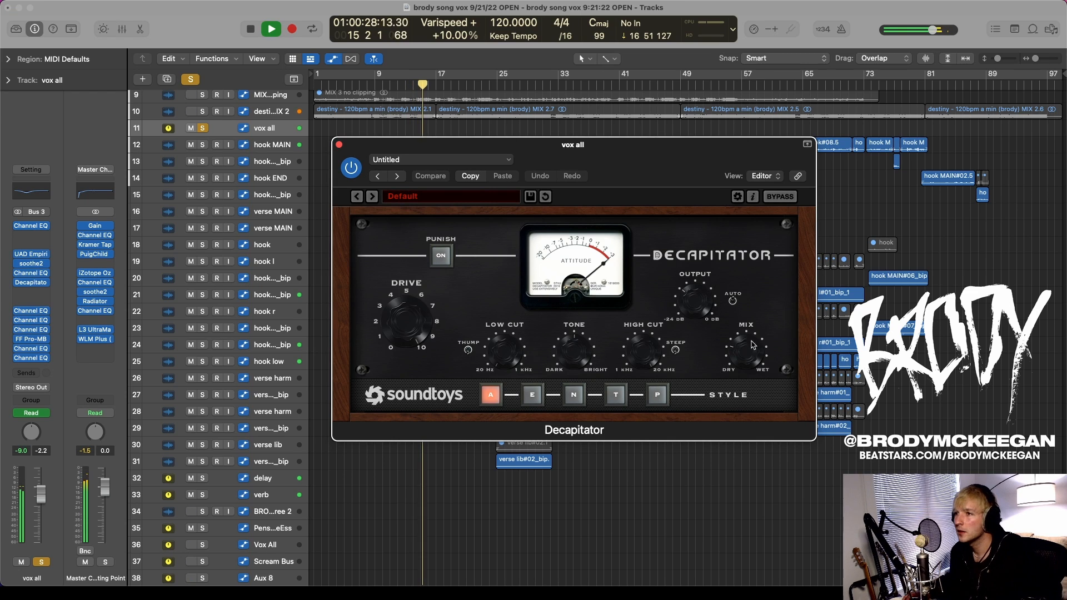
key(space)
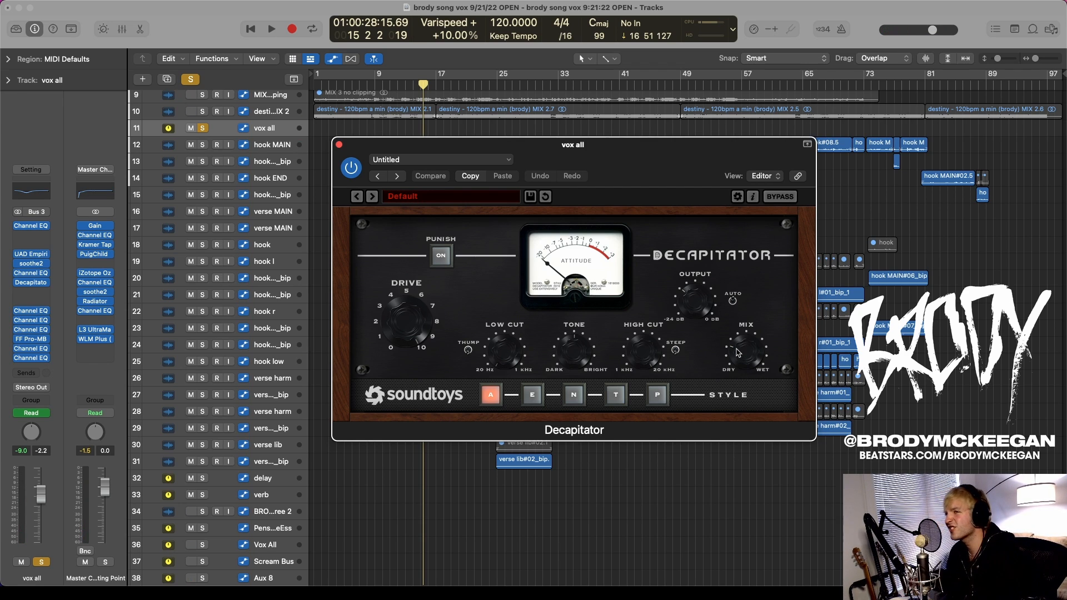
click(338, 144)
- Open the three Channel EQs above FF Pro-MB in the vox all chain to compare their curves, and close them
click(32, 312)
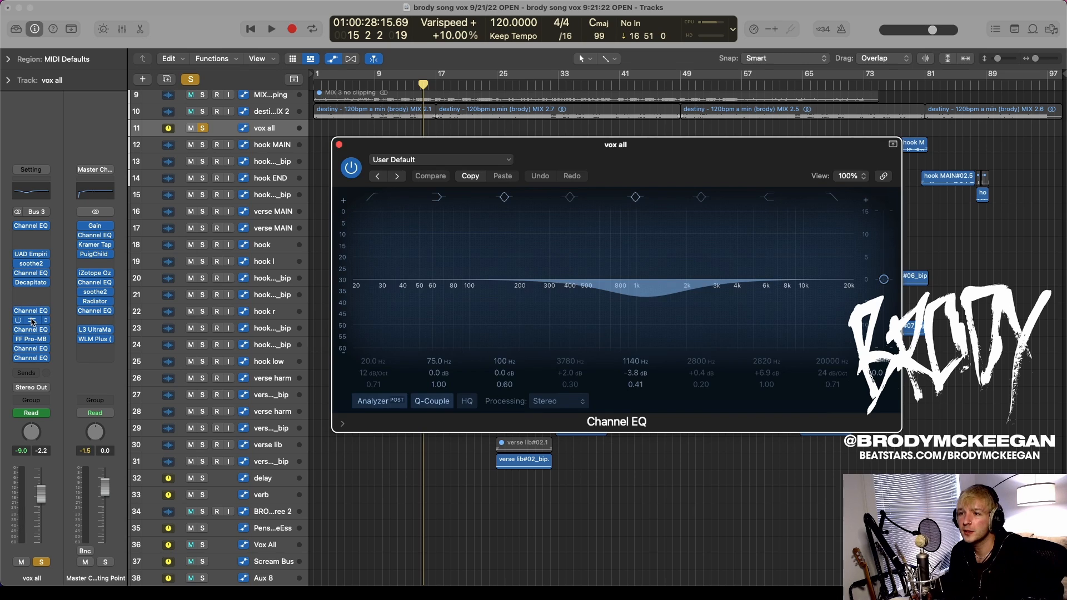
click(32, 321)
click(32, 329)
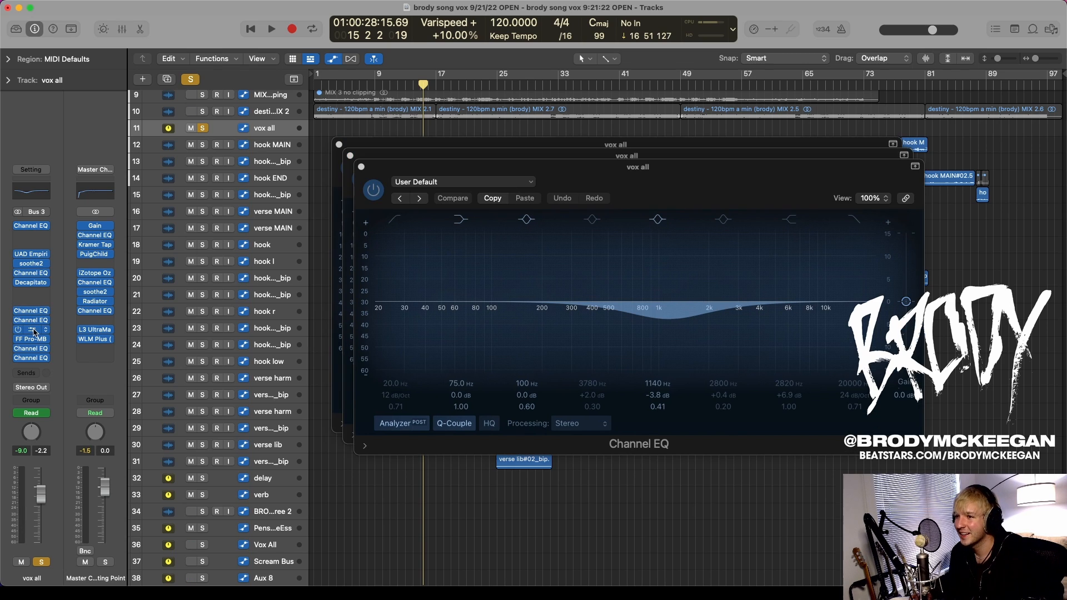
click(361, 166)
click(350, 156)
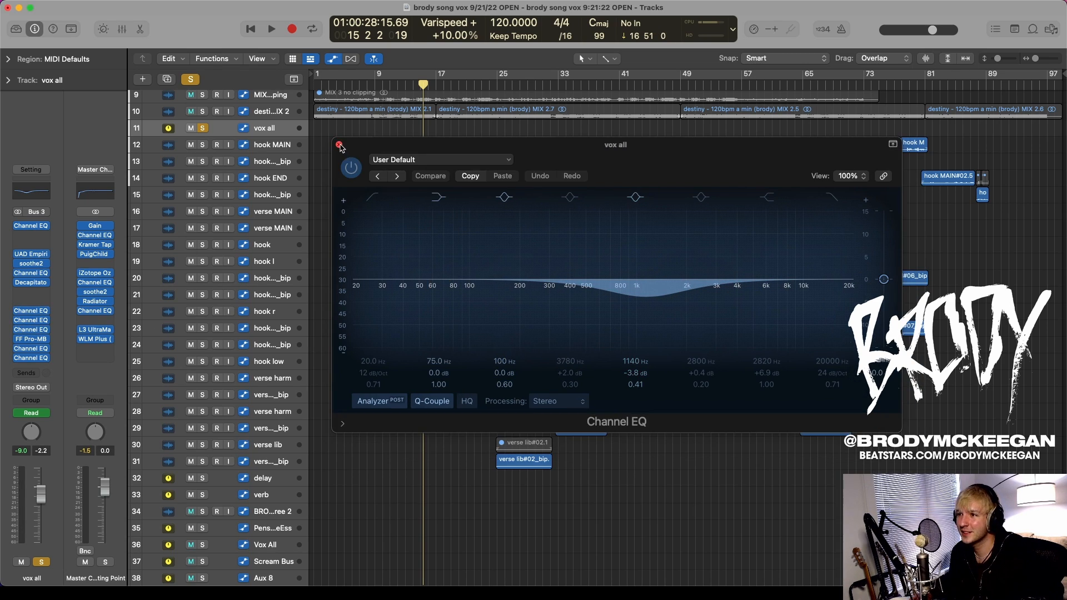
click(339, 145)
- Play the first hook from about bar 10, watch FF Pro-MB's multiband compression on vox all, and close it with playback stopped
key(space)
click(382, 85)
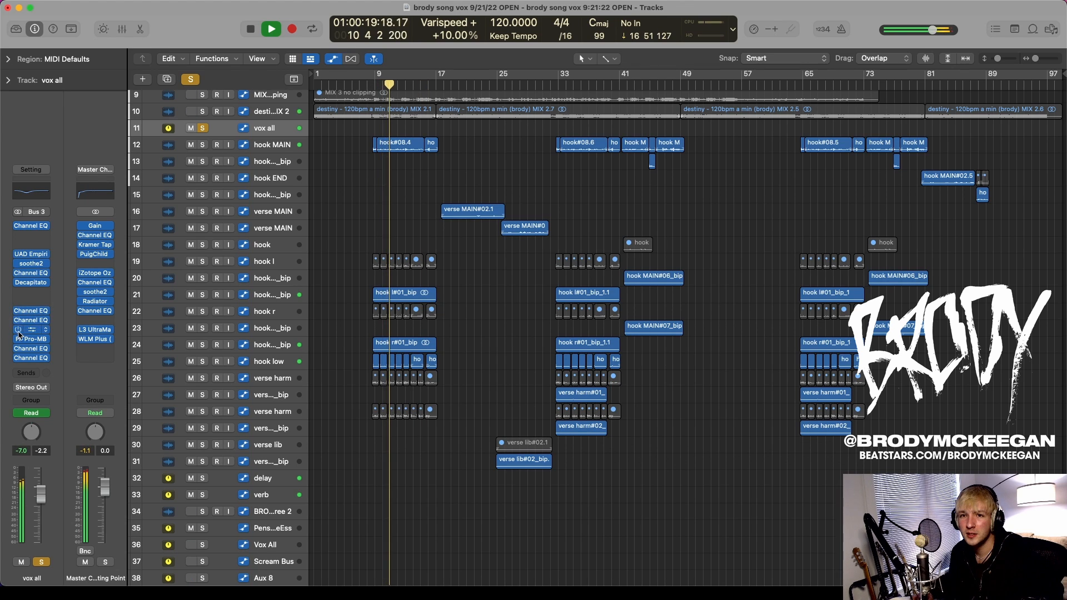
key(space)
click(40, 340)
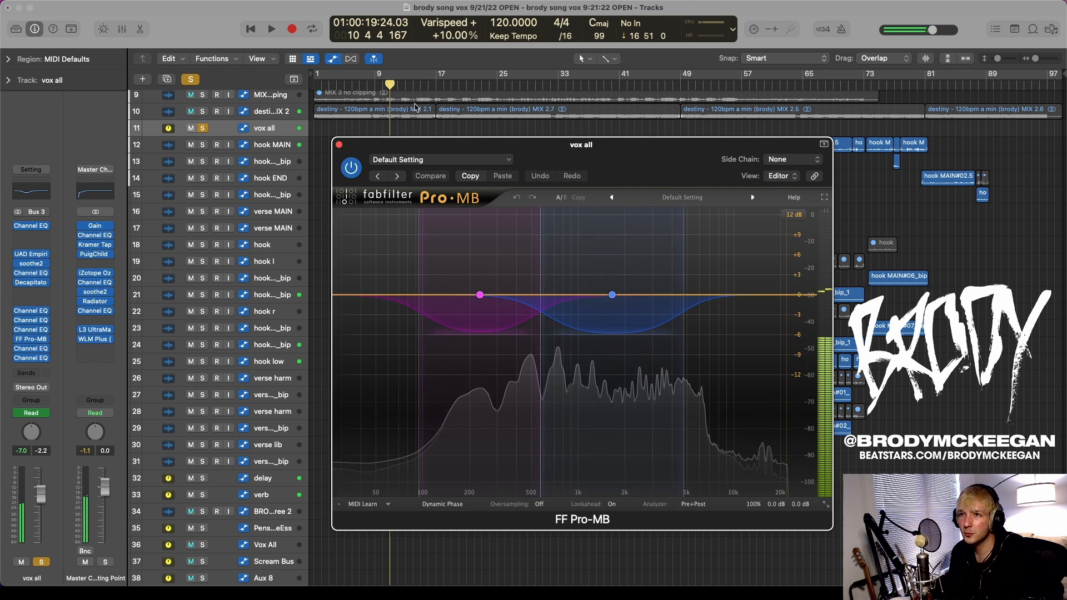
click(383, 86)
key(space)
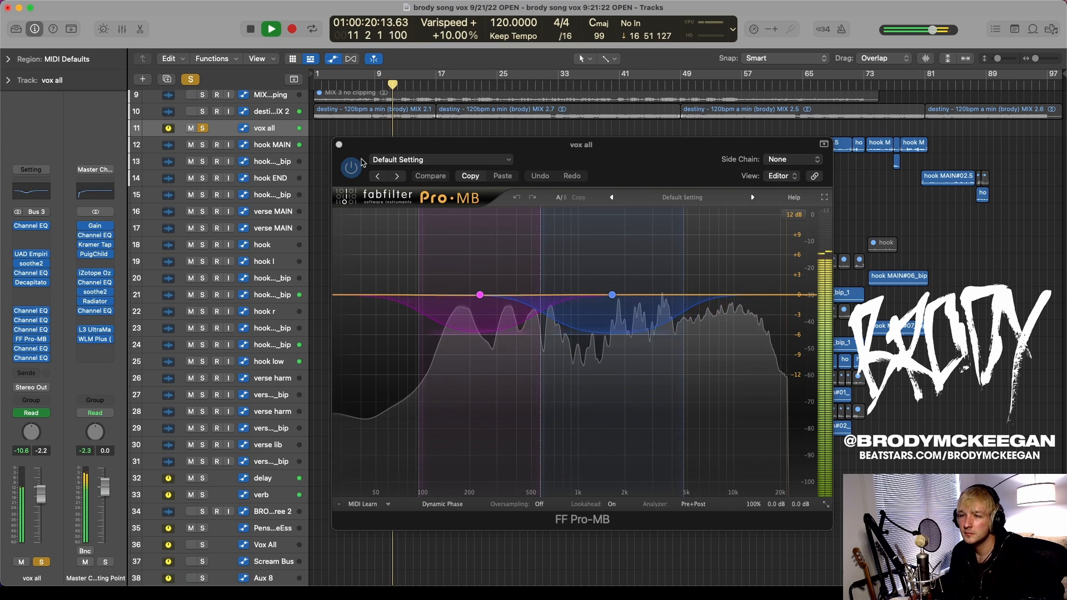
key(space)
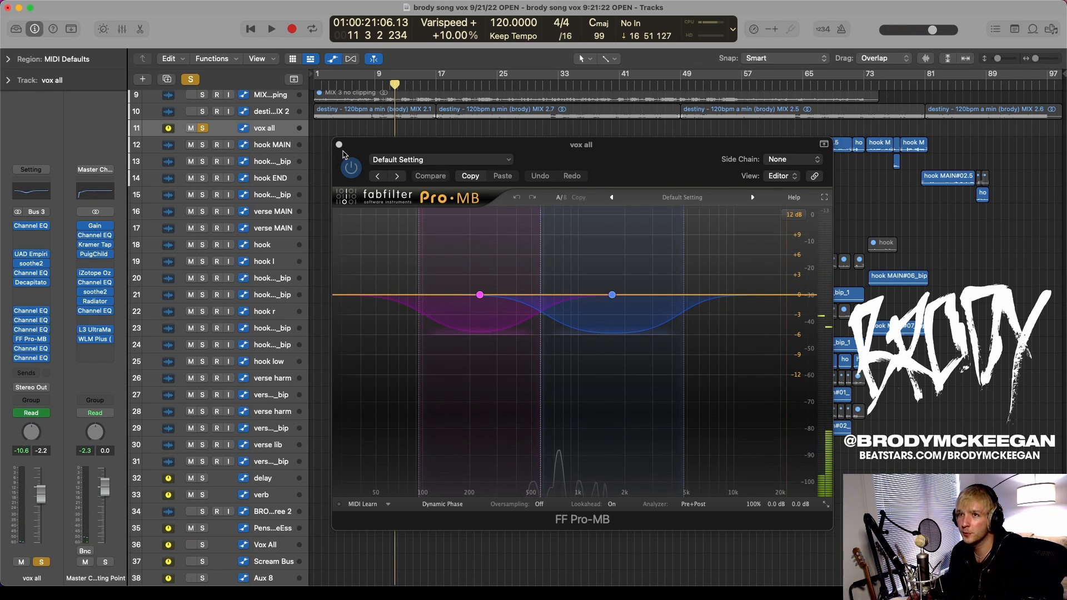
click(339, 145)
- Inspect the last two Channel EQs in the vox all chain and close both windows
click(31, 349)
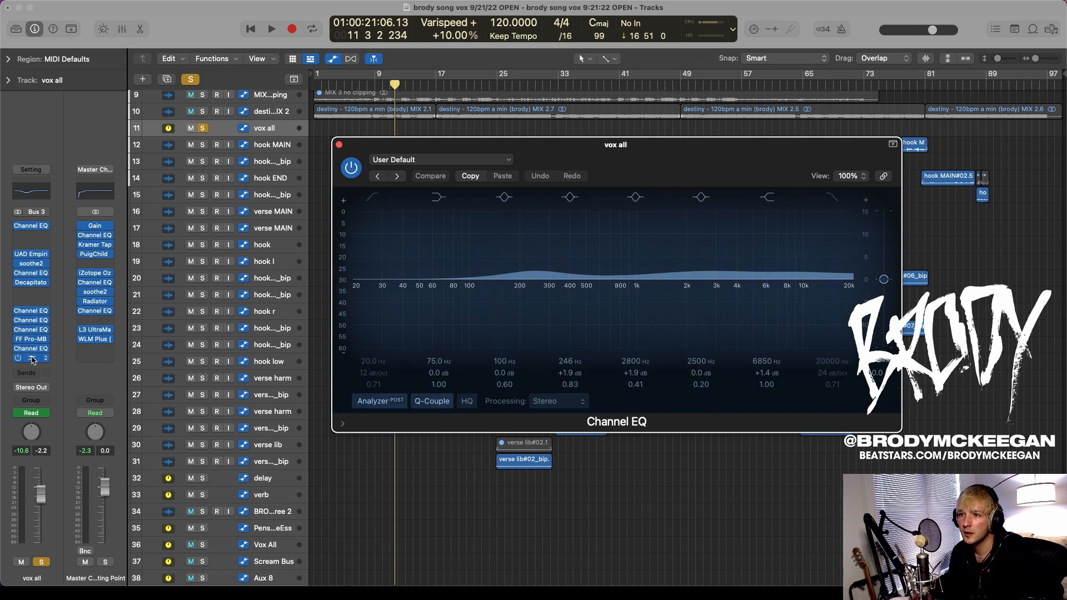
click(33, 358)
click(350, 156)
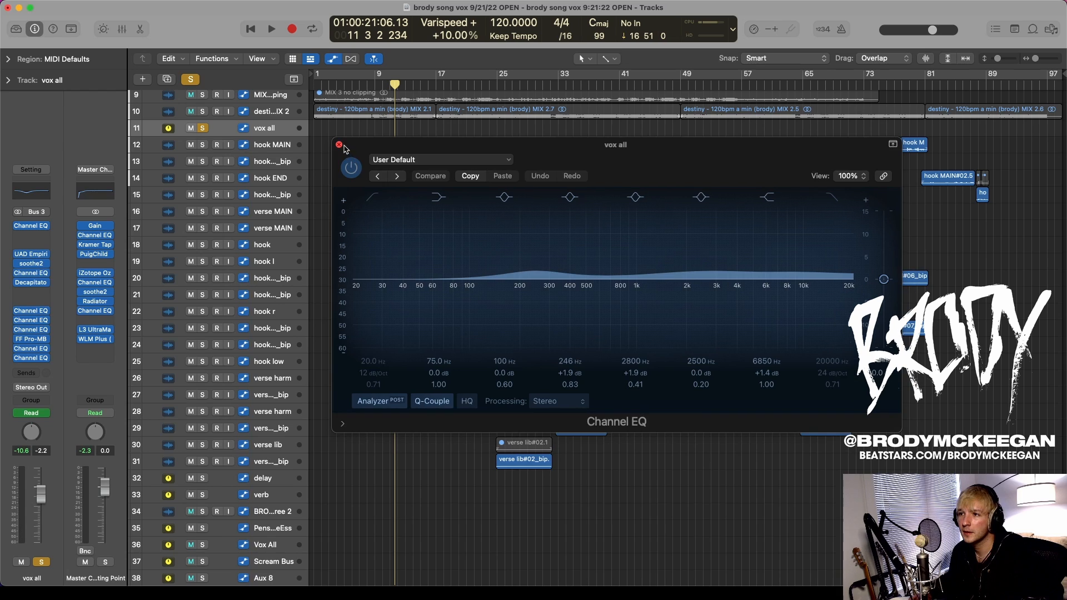
click(339, 145)
- Resume playback of the soloed vox all bus from bar 11 and enlarge the track heights
key(space)
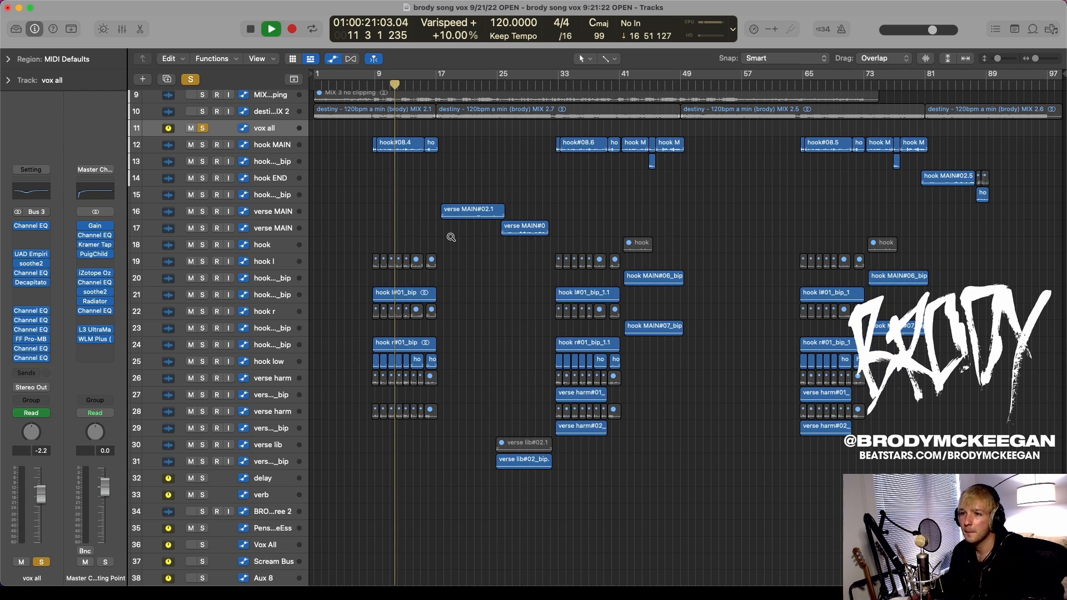
key(super+Down)
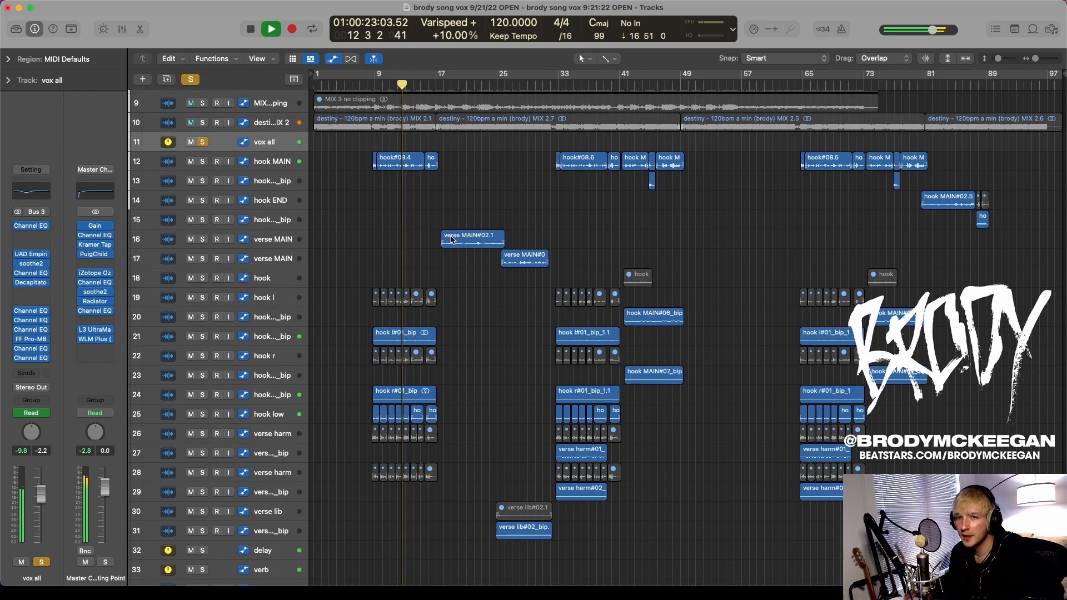
- Stop playback and take the vox all bus out of solo
key(space)
key(super+Up)
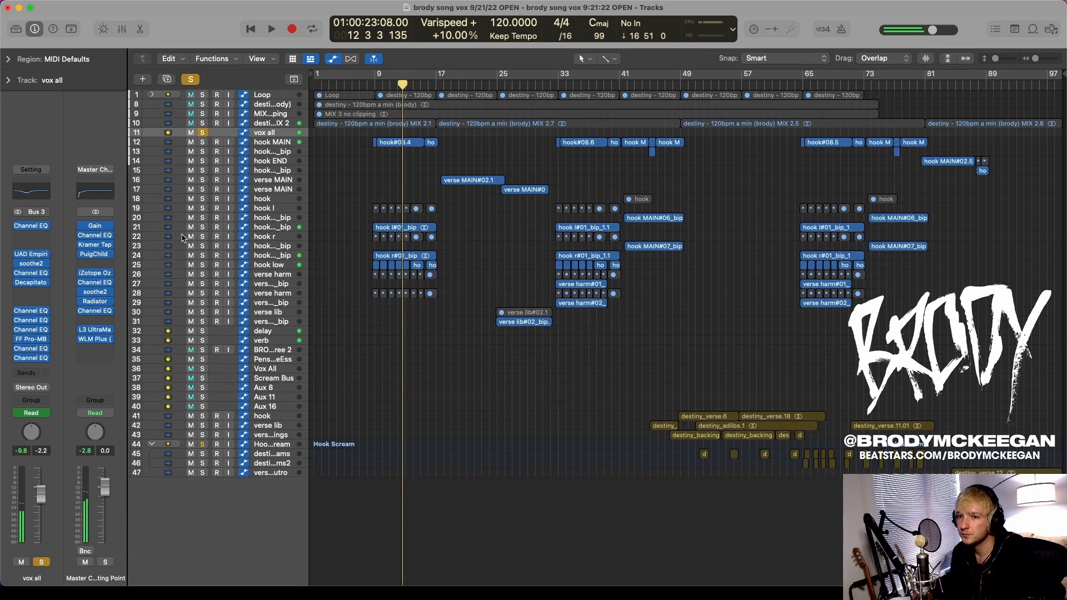
click(202, 131)
key(super+Down)
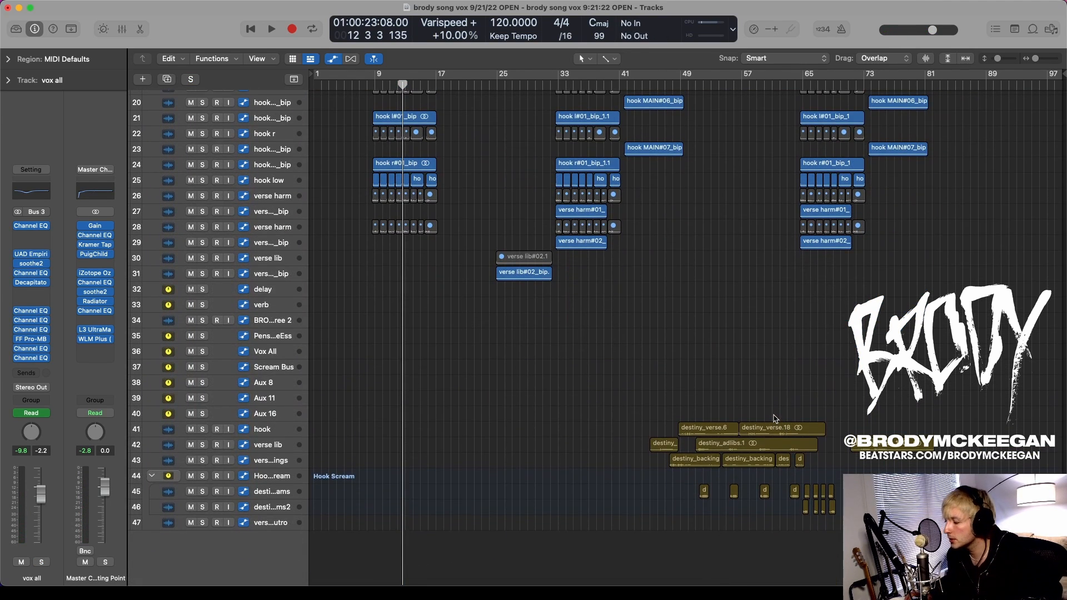
- Play the full mix from bar 47, select the hook track at row 41, and dismiss the System Overload alert
click(669, 85)
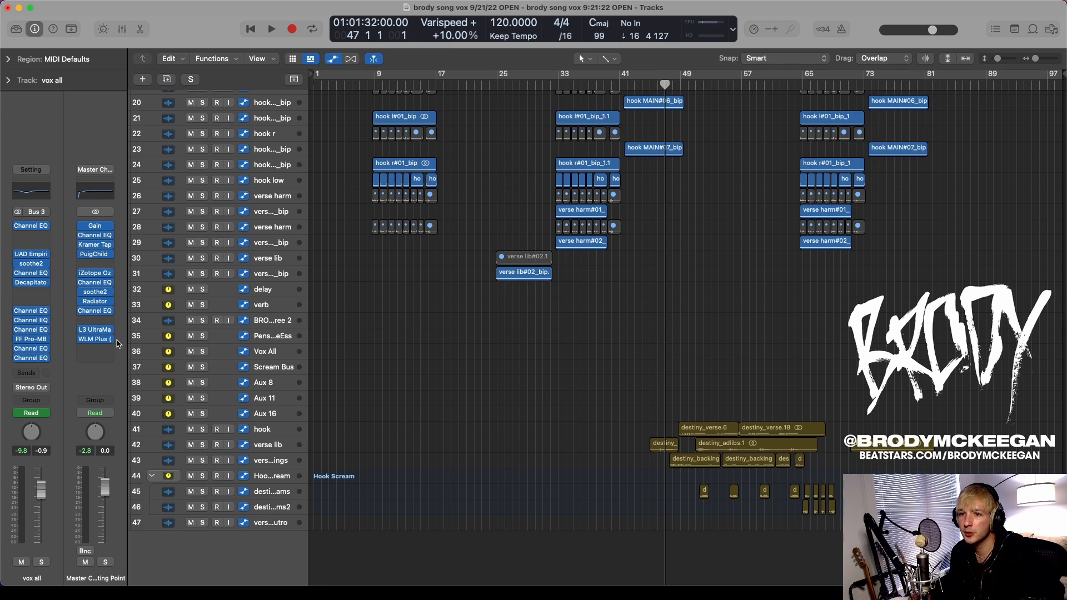
key(space)
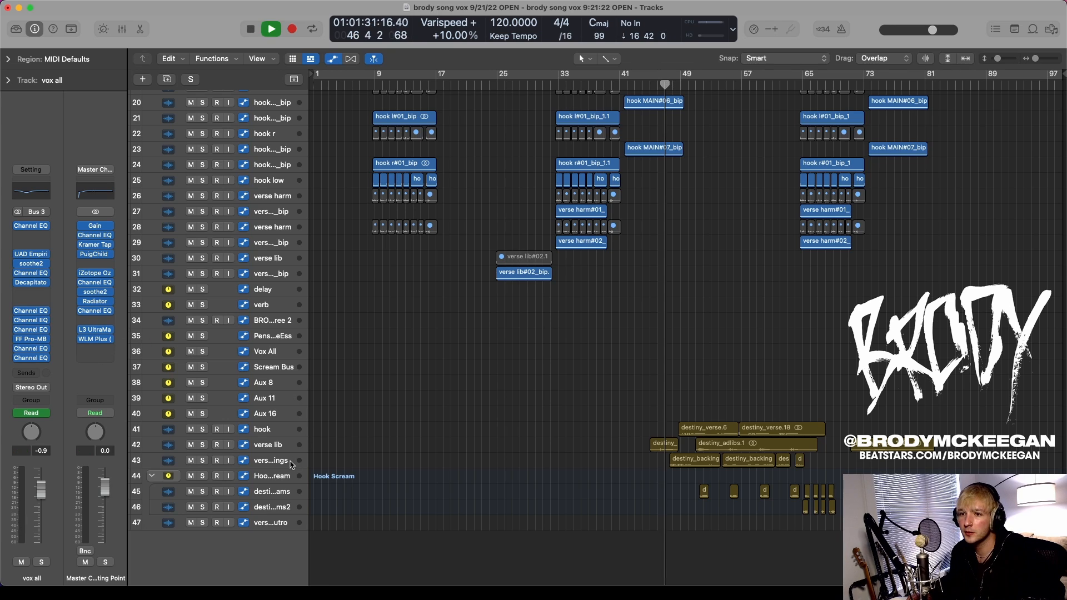
click(286, 428)
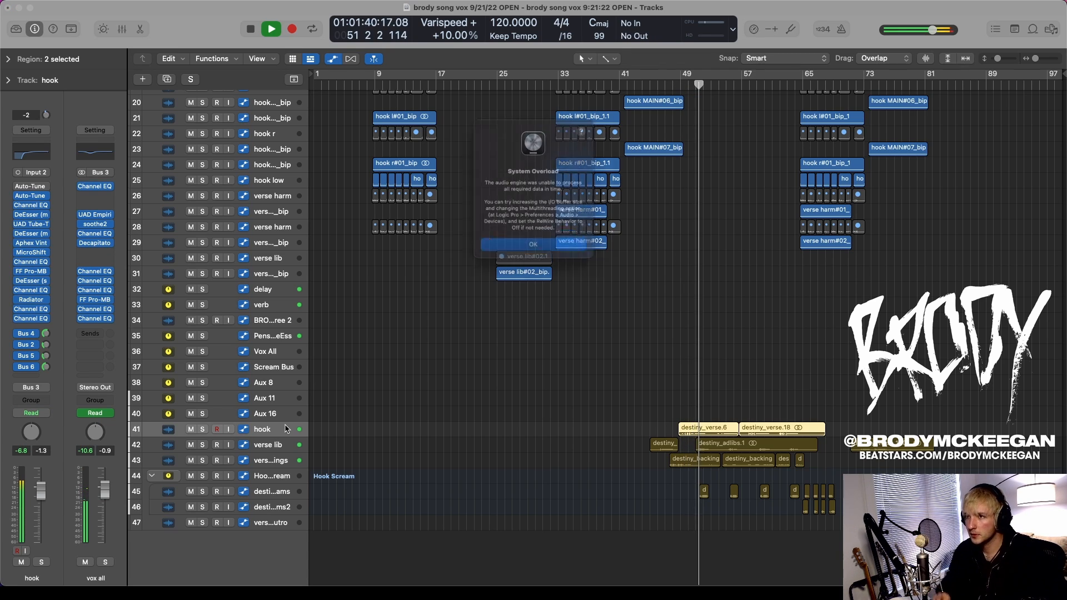
key(Return)
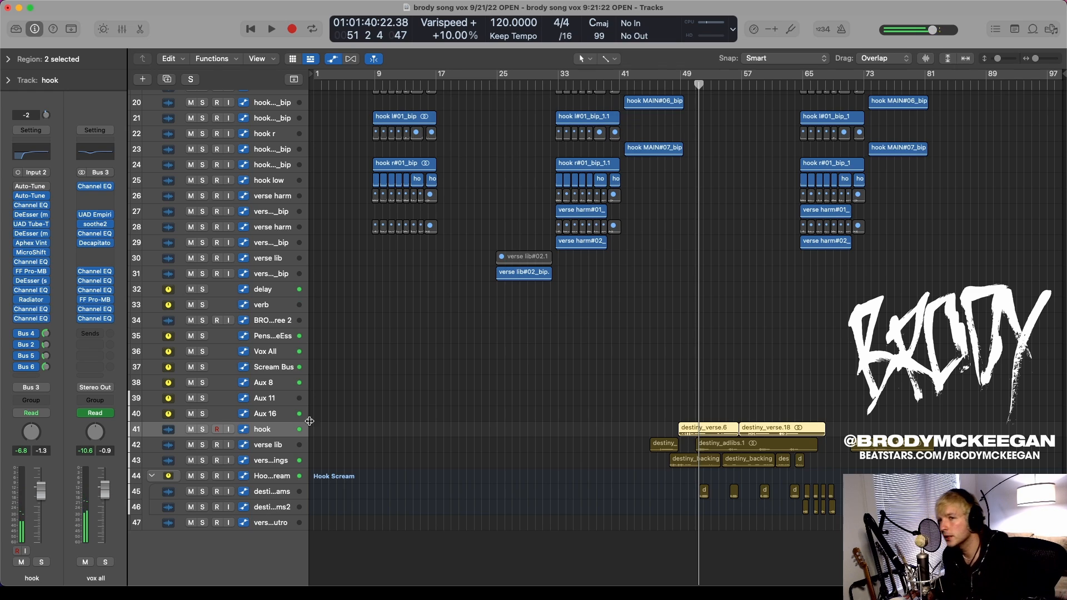
- Compare the plug-in chain of the hook MAIN track with that of the hook track at row 41
scroll(497, 397, up, 3)
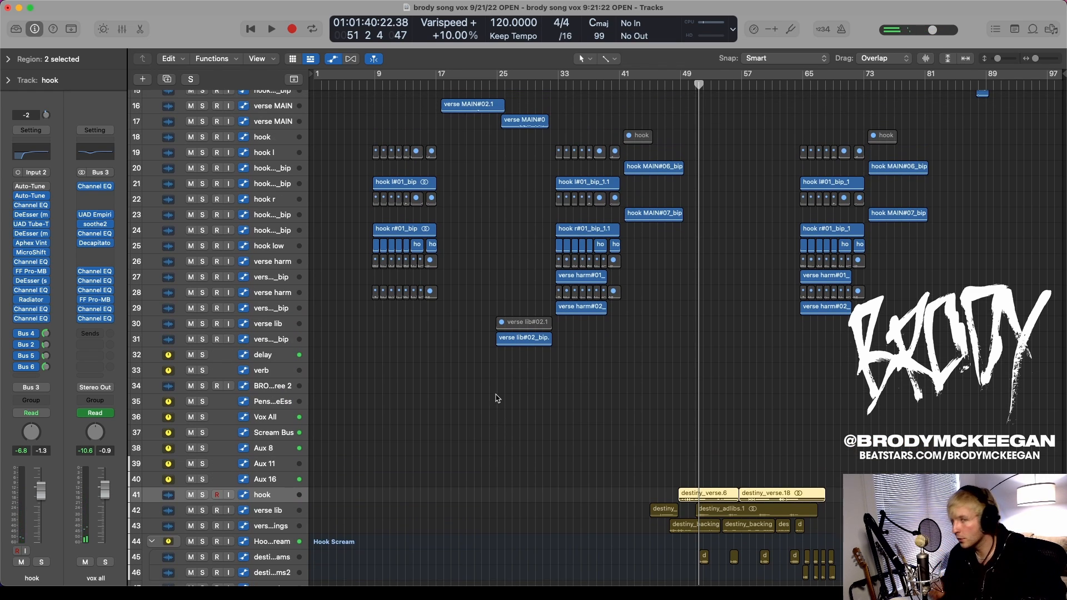
scroll(428, 455, up, 1)
scroll(284, 200, up, 5)
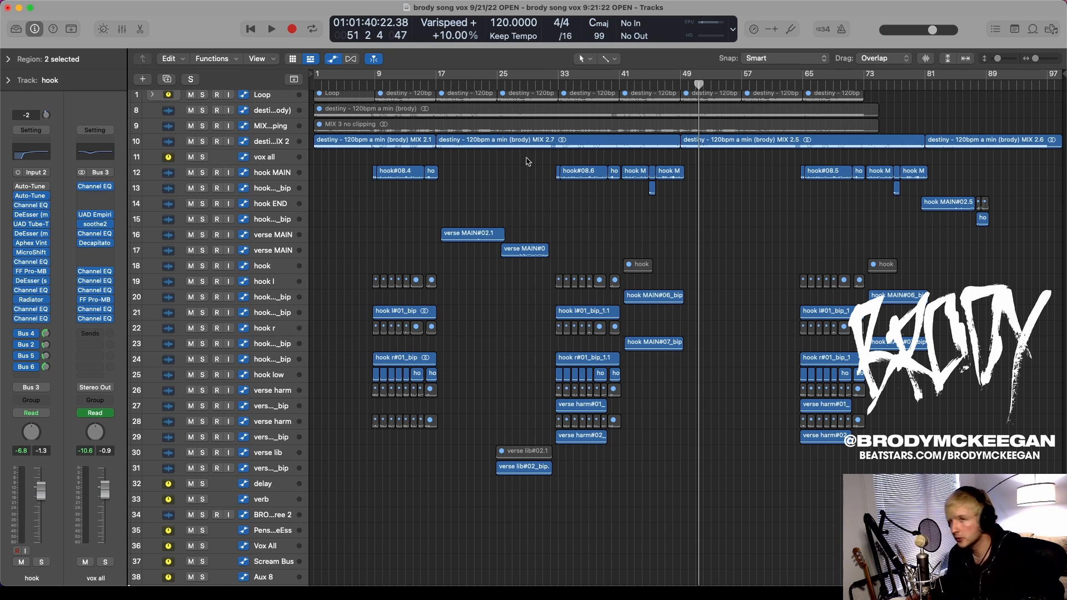
click(267, 174)
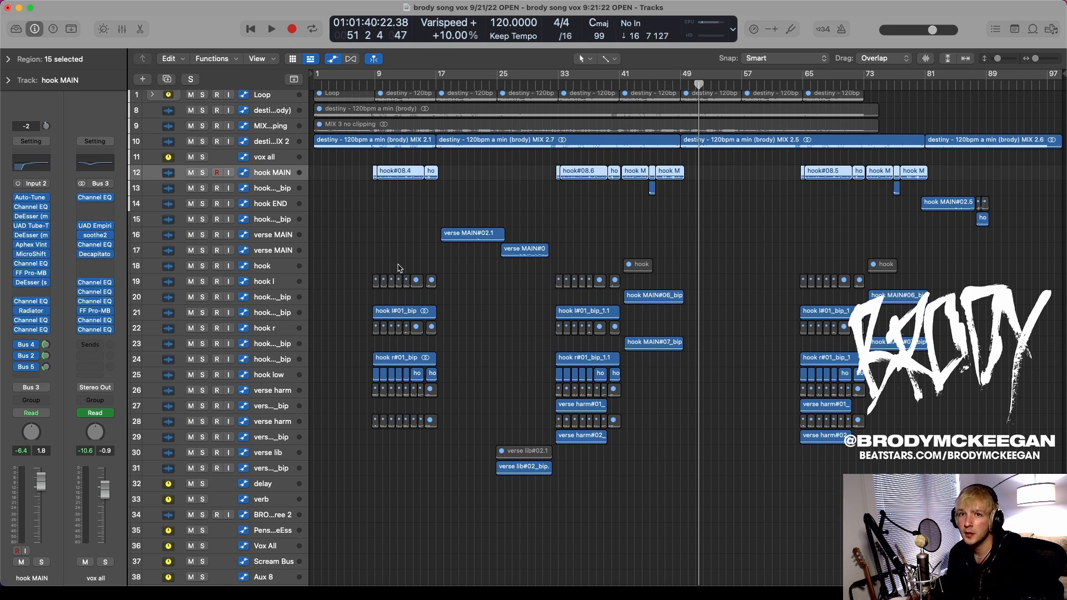
scroll(398, 268, down, 10)
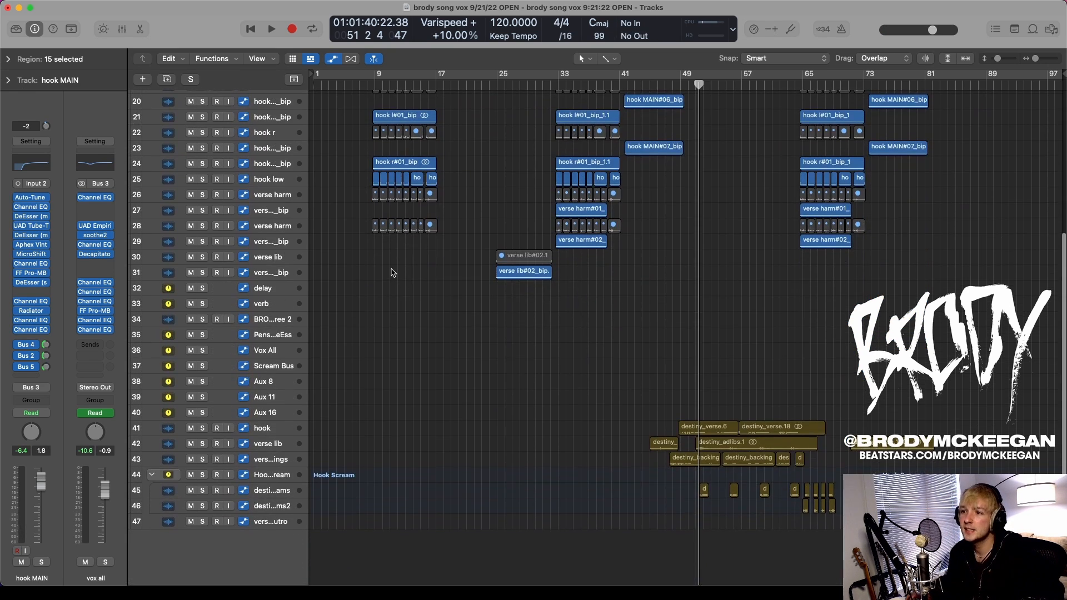
click(272, 434)
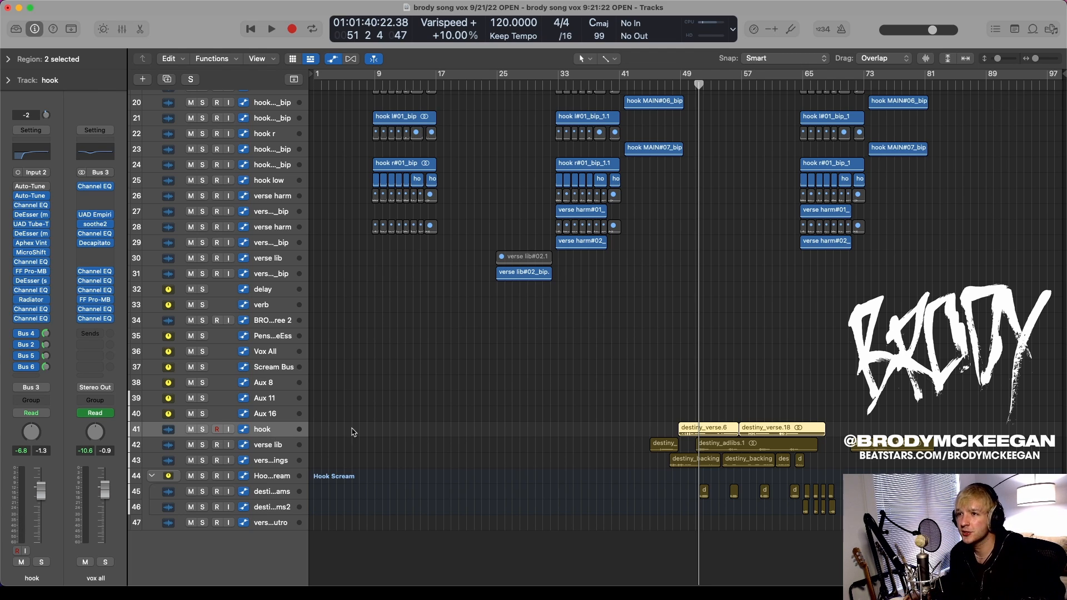
- Inspect the aux destinations of the hook track's Bus 4, Bus 2, Bus 5 and Bus 6 sends without changing them
scroll(506, 299, up, 3)
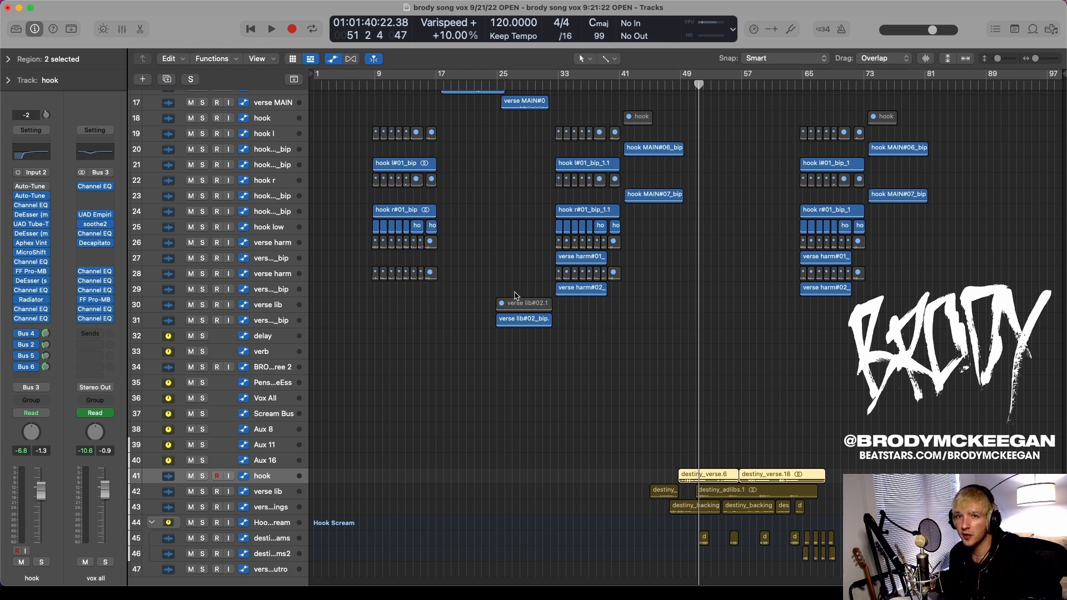
click(34, 334)
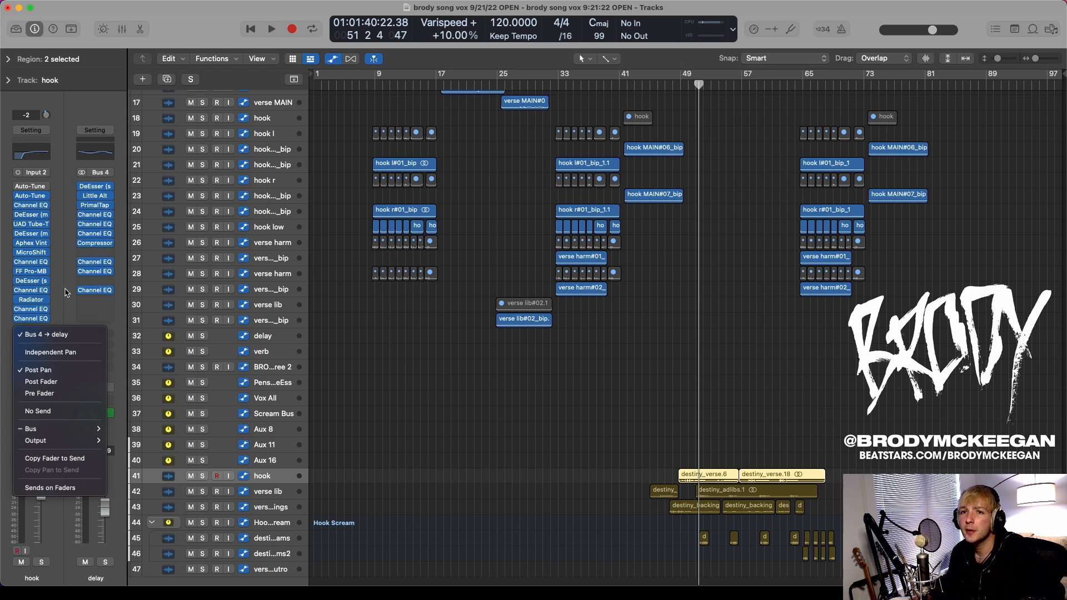
click(62, 275)
click(34, 345)
click(68, 272)
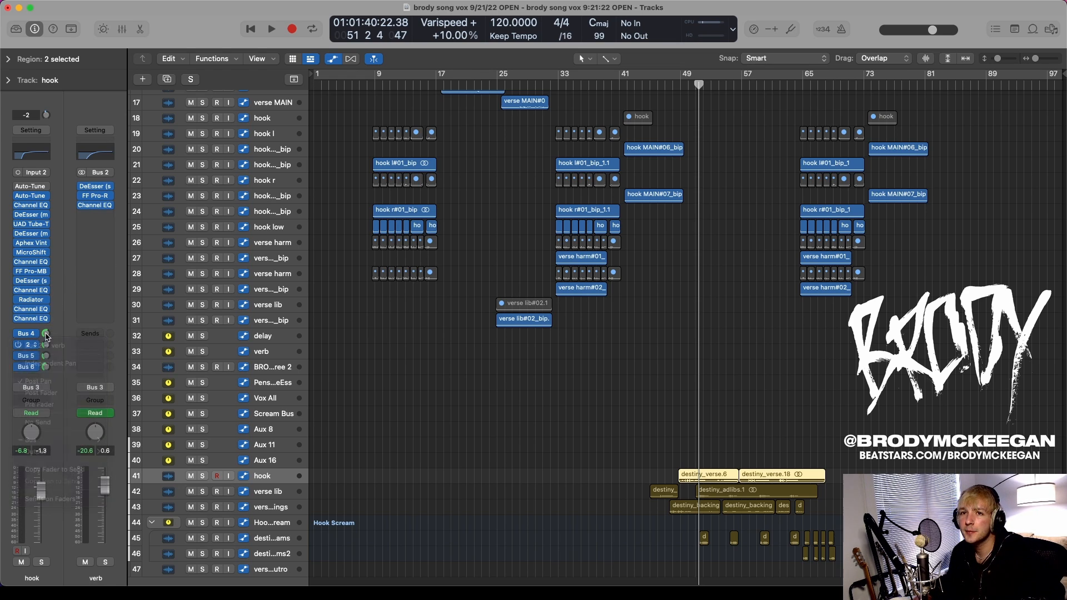
click(34, 356)
click(62, 252)
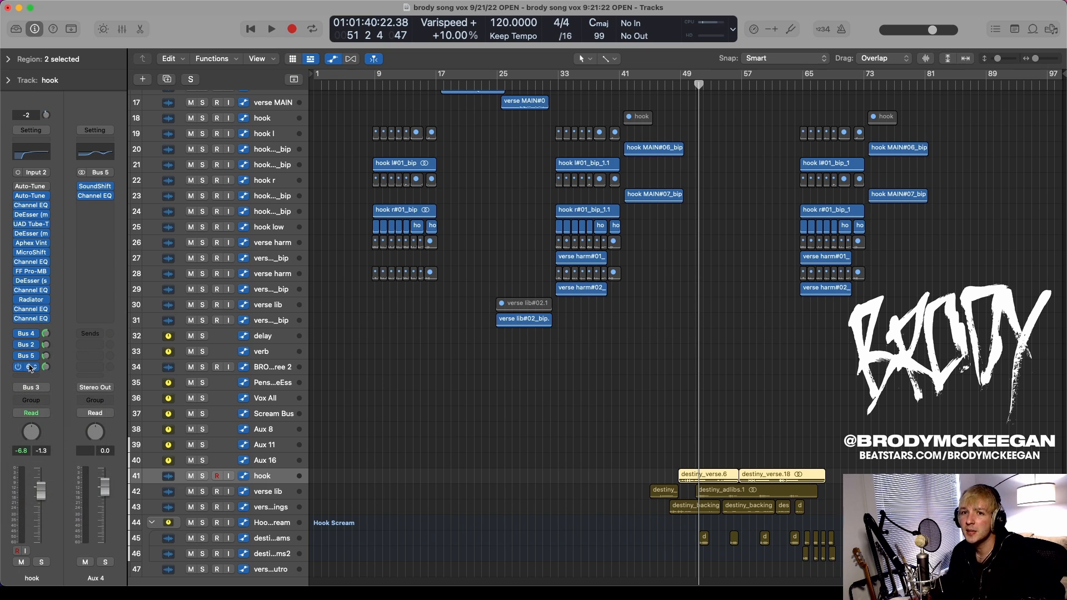
click(29, 366)
click(62, 259)
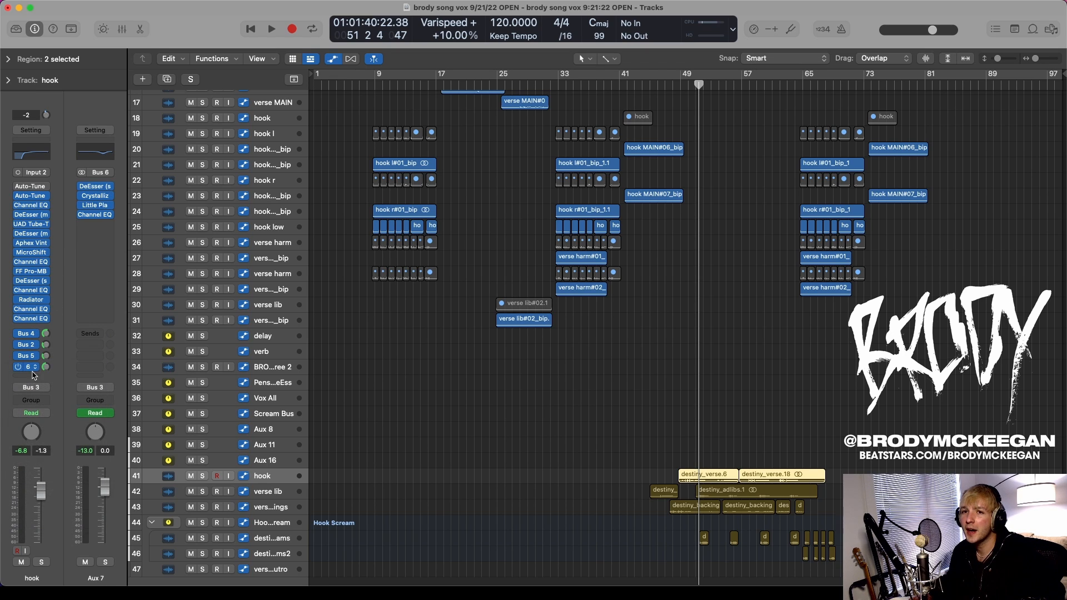
- Show track automation around the second verse and check the hook track's list of automation parameters
scroll(569, 413, down, 3)
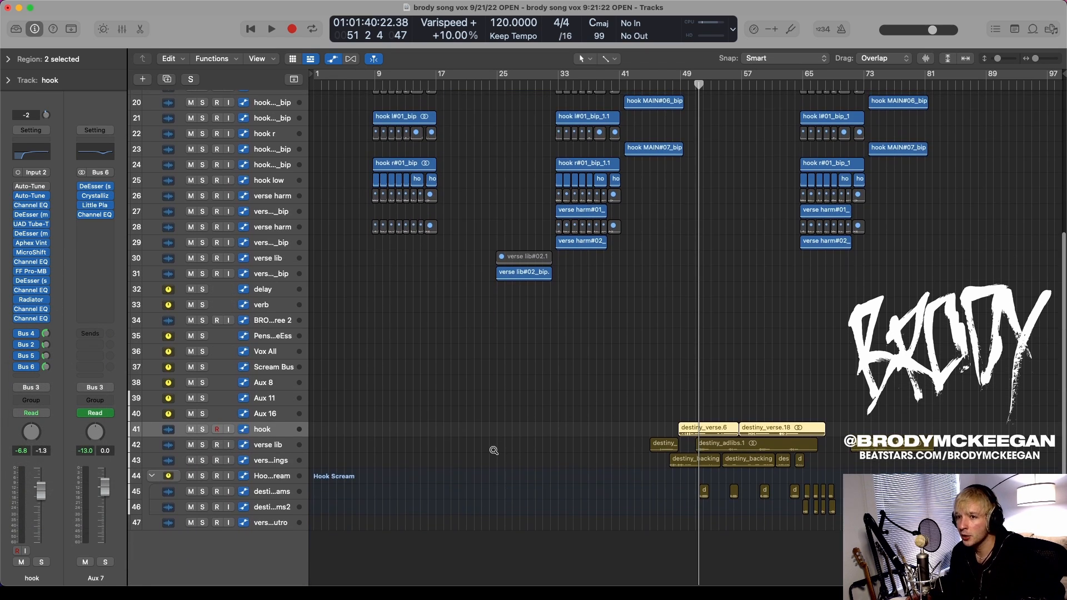
scroll(493, 451, up, 3)
scroll(500, 452, up, 3)
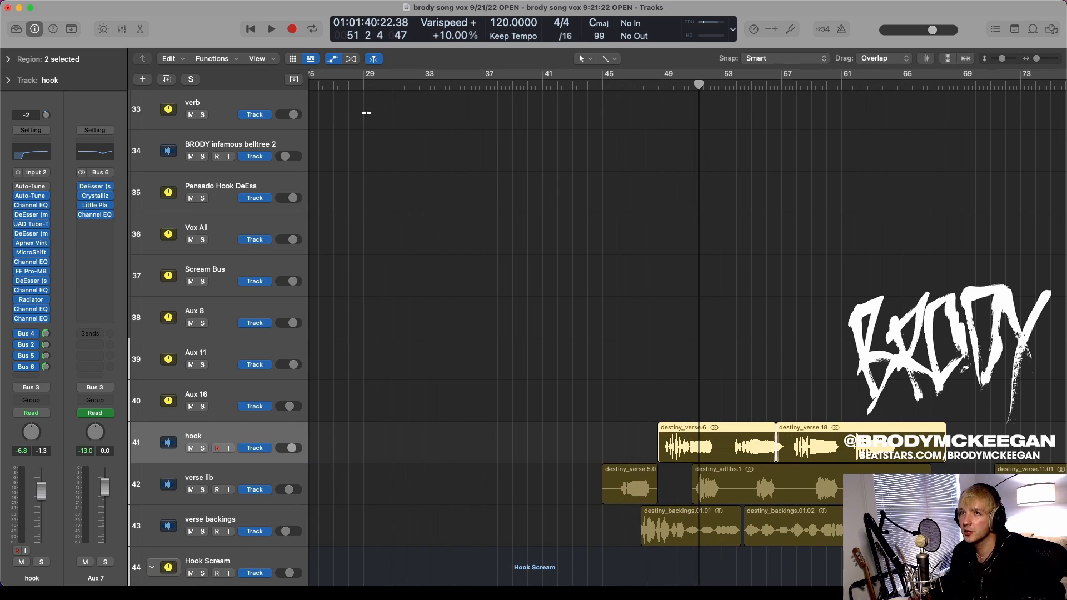
scroll(385, 421, up, 2)
scroll(297, 437, down, 1)
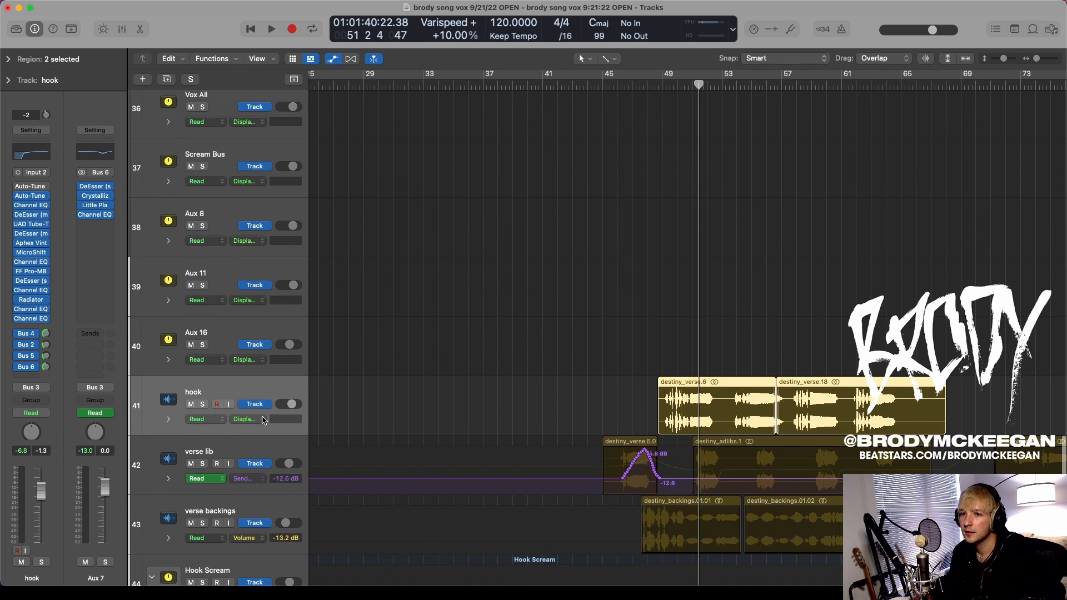
click(264, 421)
mouse_move(264, 422)
click(242, 389)
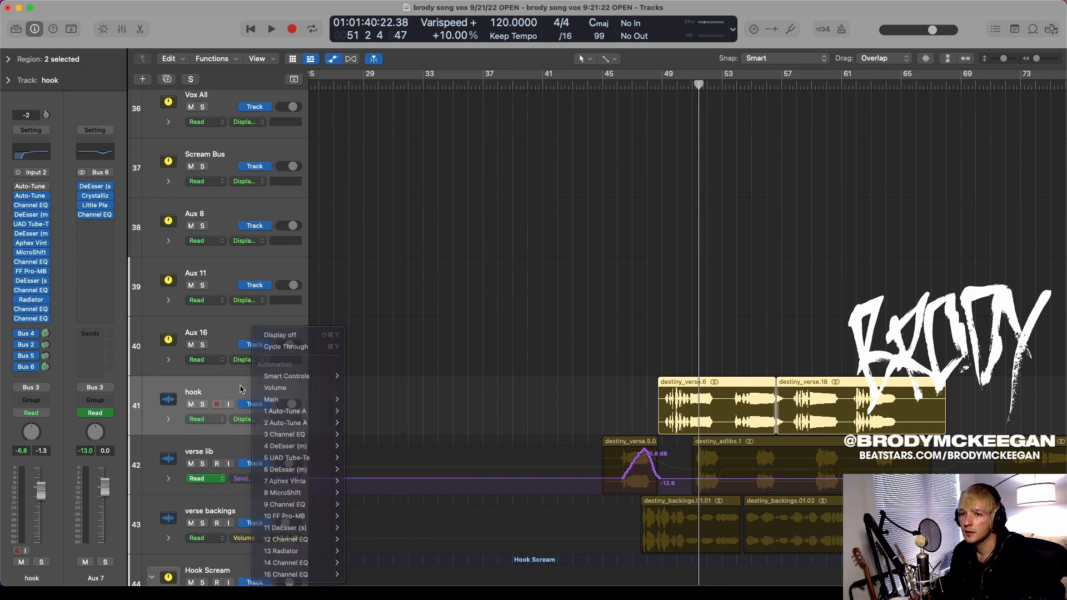
- Play on from bar 51 with the hook, verse lib and verse backings regions enlarged, and stop playback
key(space)
scroll(599, 399, down, 3)
scroll(594, 396, right, 2)
key(super+Down)
key(super+Down)
key(super+Down)
key(super+Down)
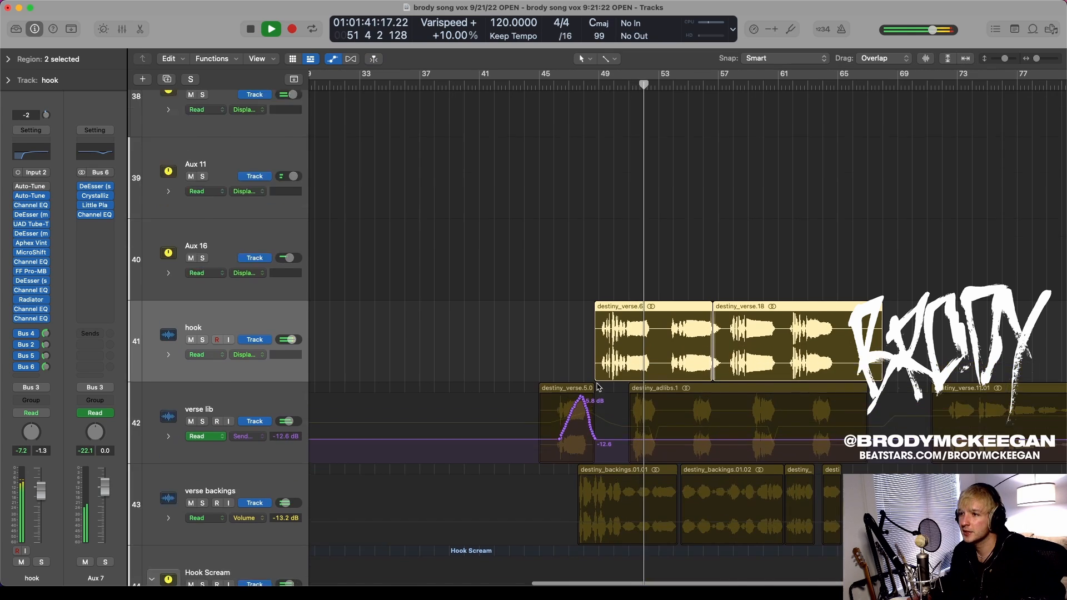
key(super+Right)
key(super+Right)
key(super+Right)
key(super+Right)
key(Return)
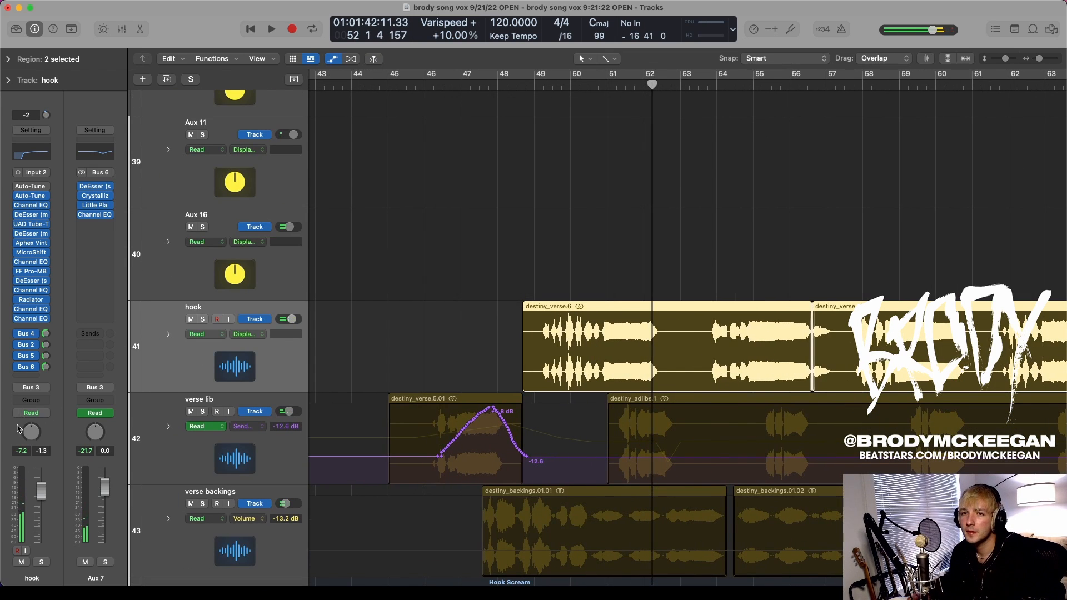
- Play the verse lib track from bar 46 to examine its Bus 6 send automation, and hide the automation once stopped
key(super+Left)
key(super+Up)
key(super+Up)
key(super+Up)
key(super+Up)
key(super+Up)
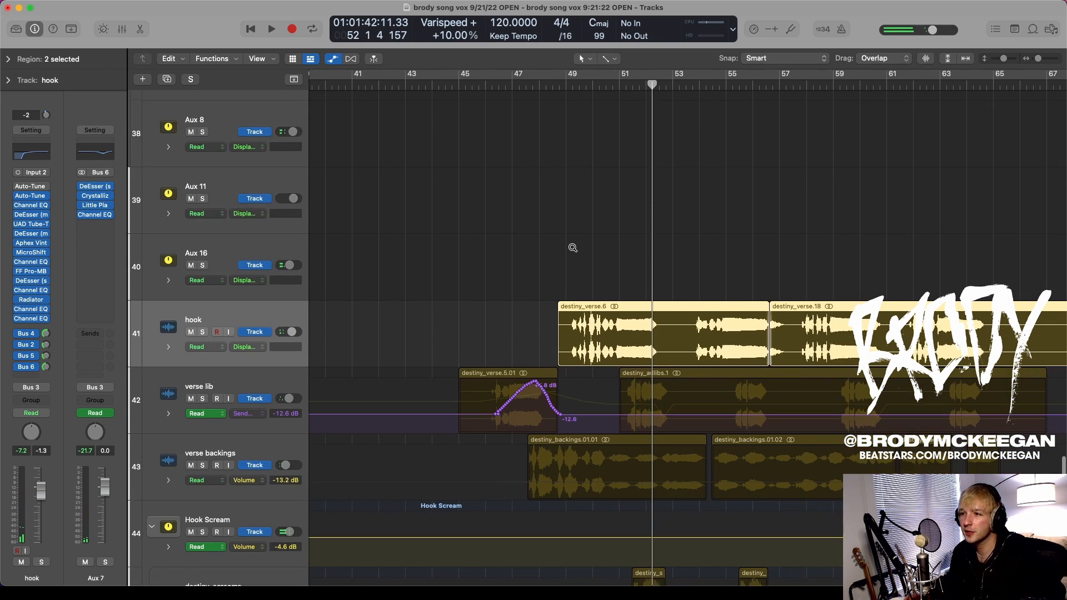
click(488, 83)
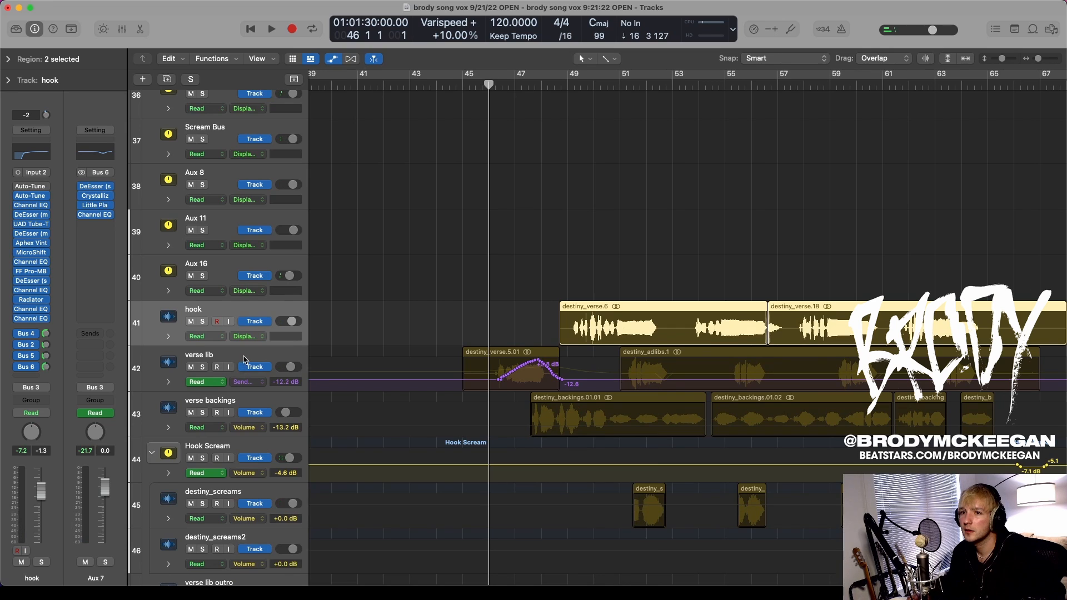
click(244, 359)
key(space)
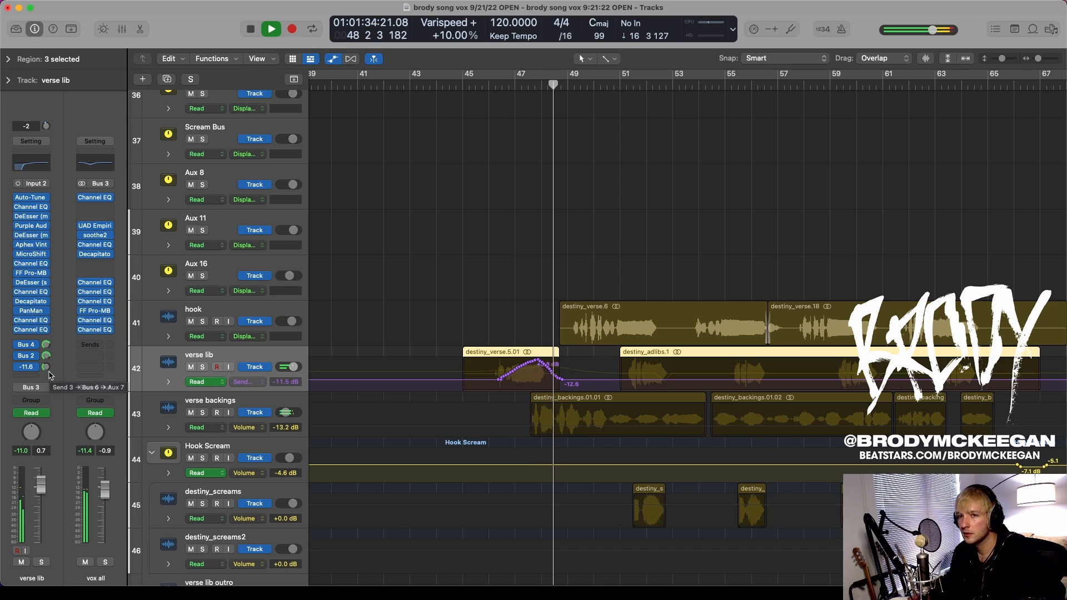
key(space)
key(a)
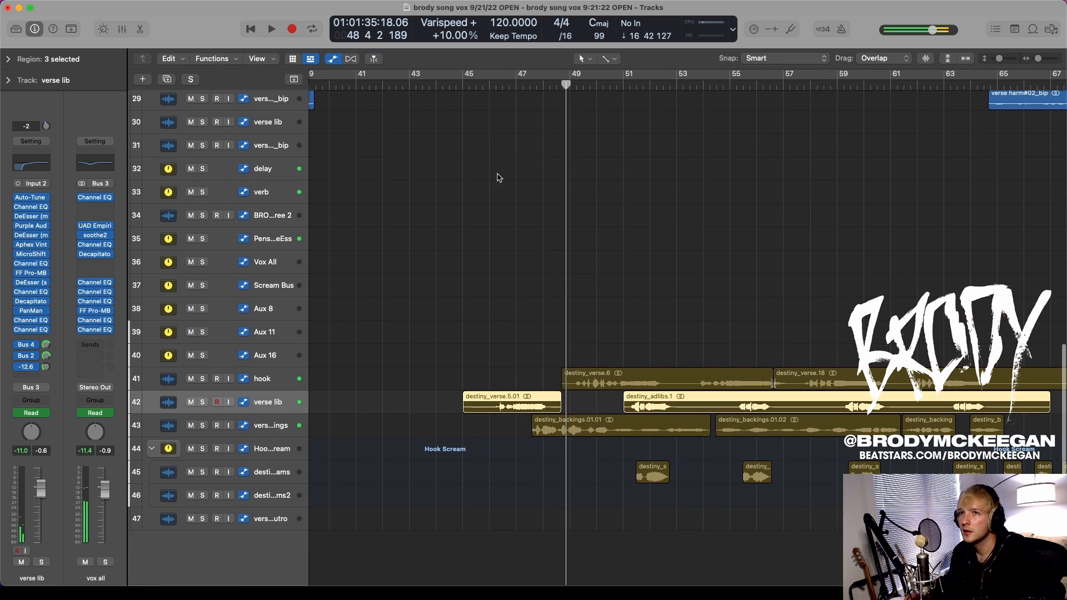
- Select the Hook Scream track stack and solo it
scroll(654, 376, down, 1)
scroll(638, 345, left, 5)
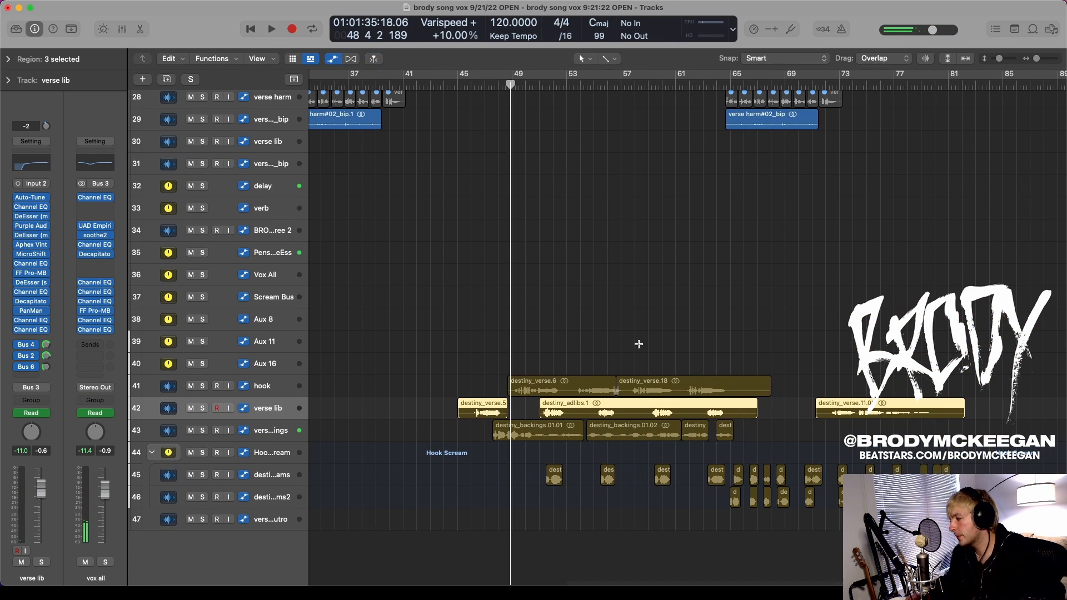
click(282, 454)
click(419, 338)
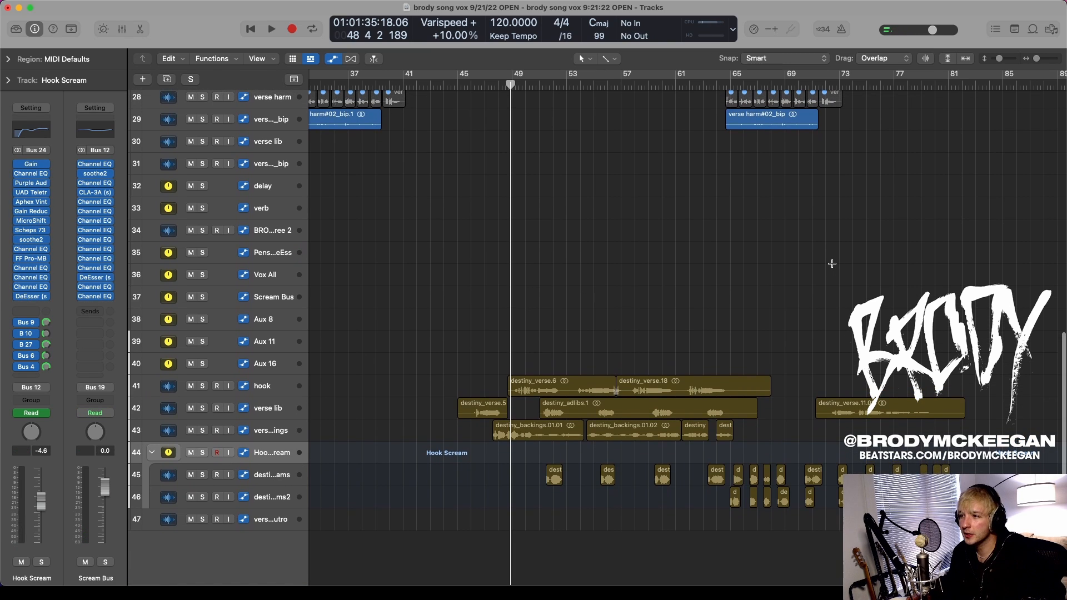
click(832, 264)
key(s)
scroll(621, 158, right, 5)
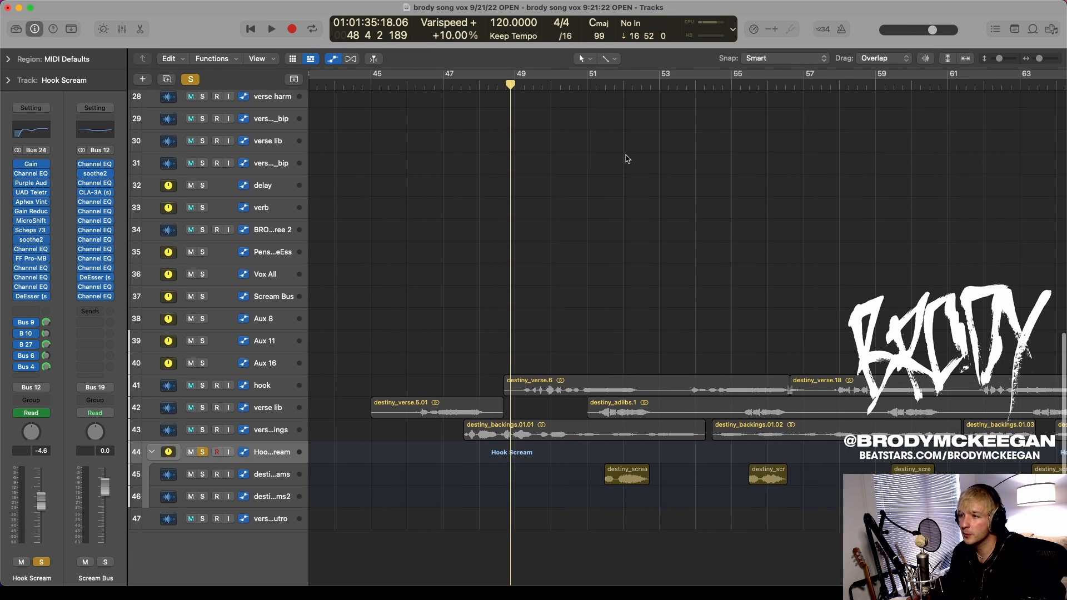
- Play the soloed Hook Scream stack from just before bar 51 and dismiss the System Overload alert
click(585, 86)
key(space)
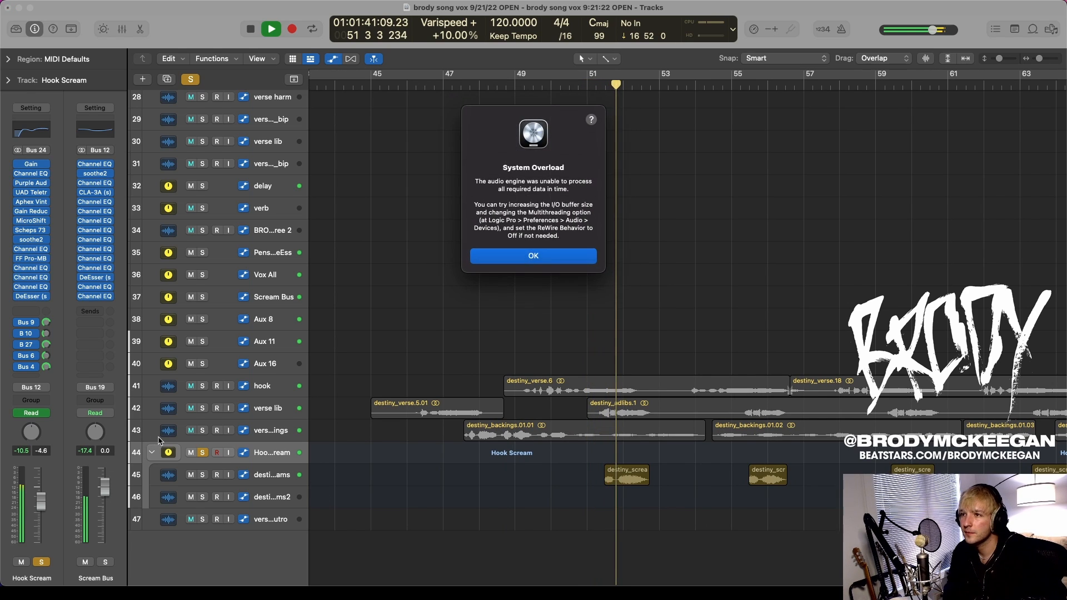
key(Return)
- Check the destiny_screams channel strip, move the playhead to bar 50, and select the Hook Scream stack again
click(270, 478)
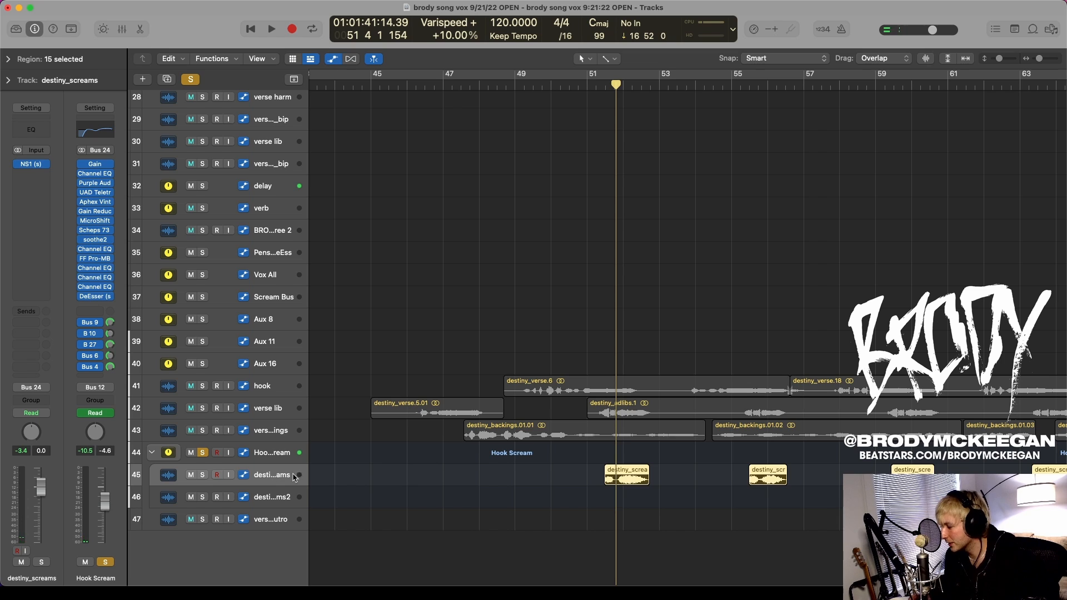
scroll(543, 332, down, 5)
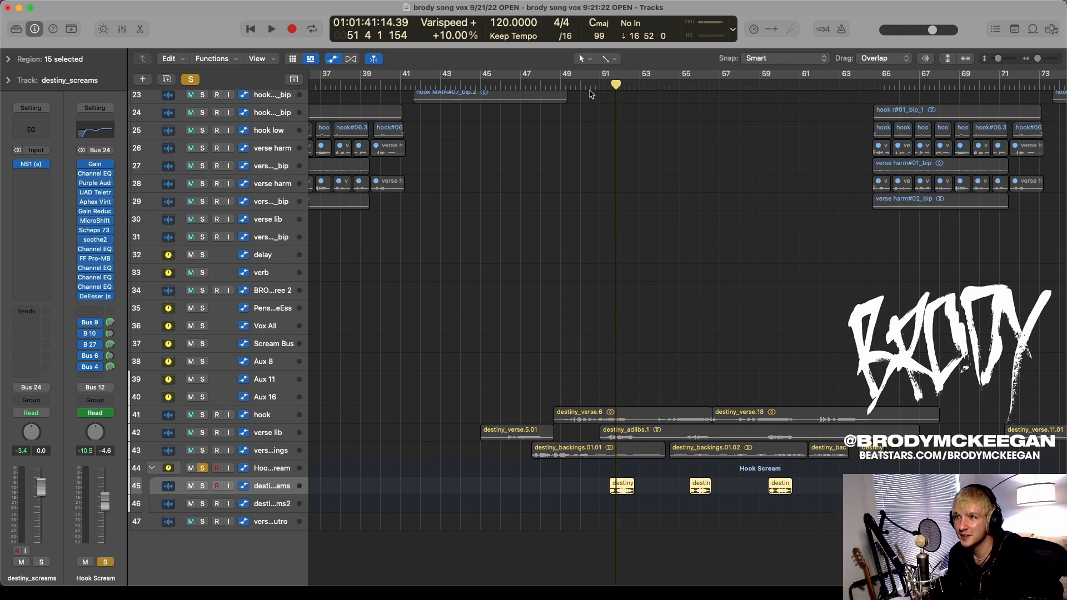
click(586, 84)
scroll(727, 310, up, 5)
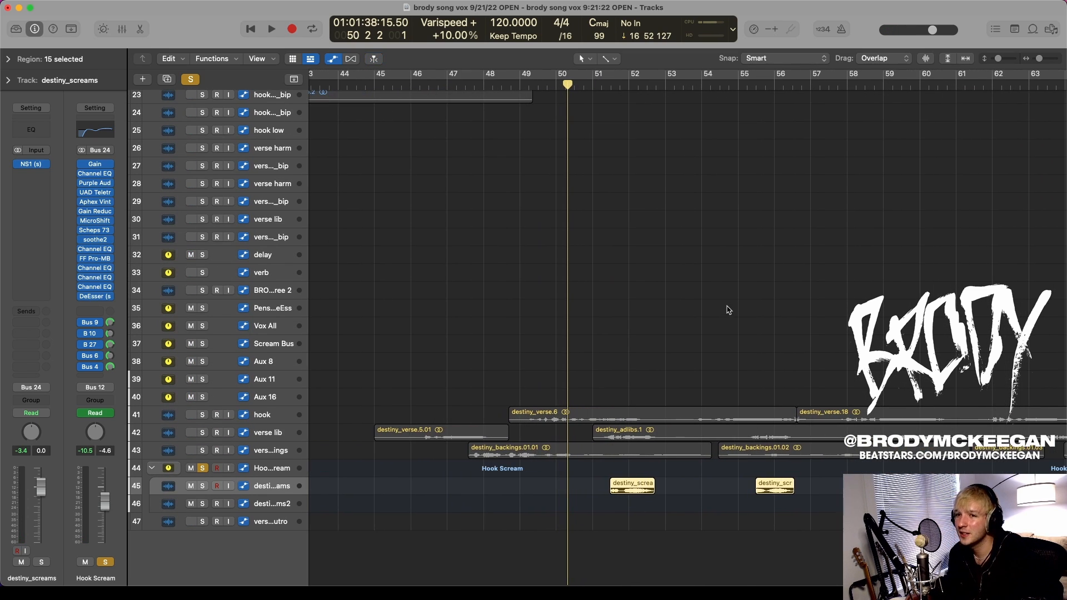
click(270, 467)
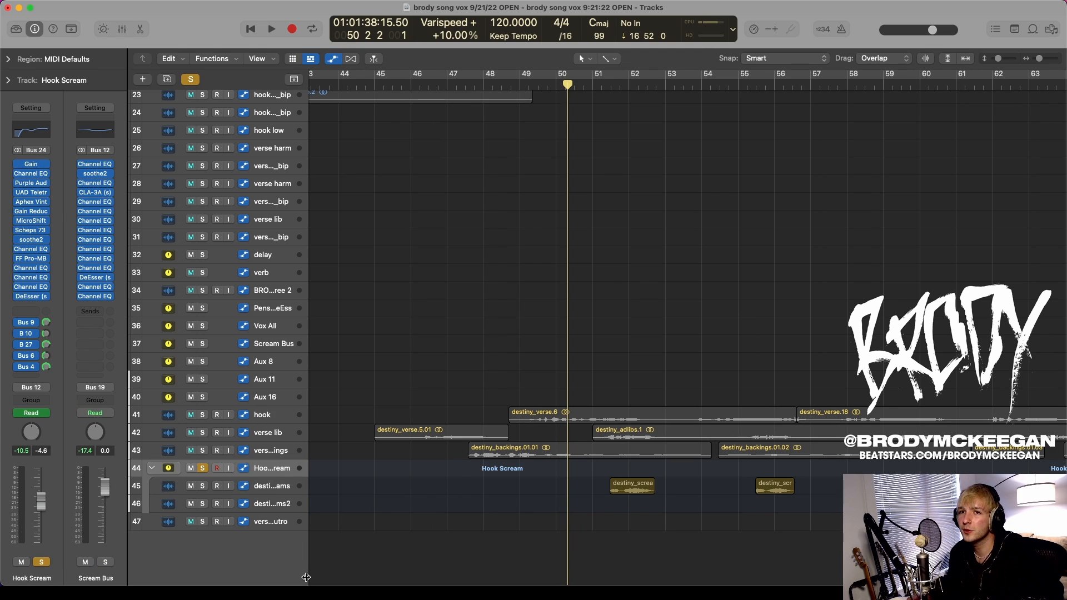
mouse_move(21, 186)
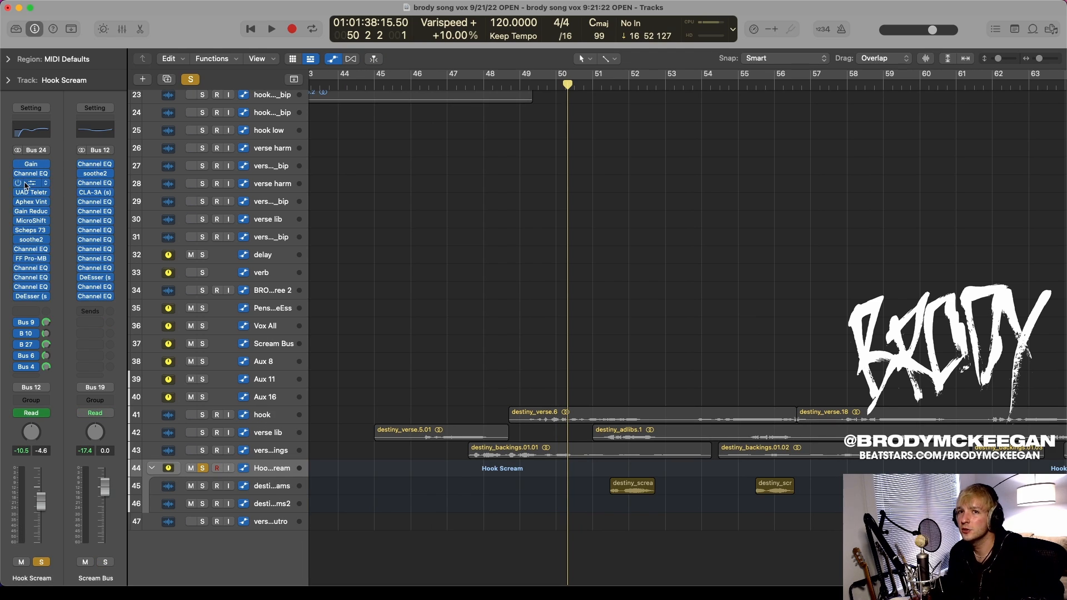
- Open the Purple Audio MC 77 and UAD Teletronix LA-2A on Hook Scream, compare them without overlap, and close both
click(31, 183)
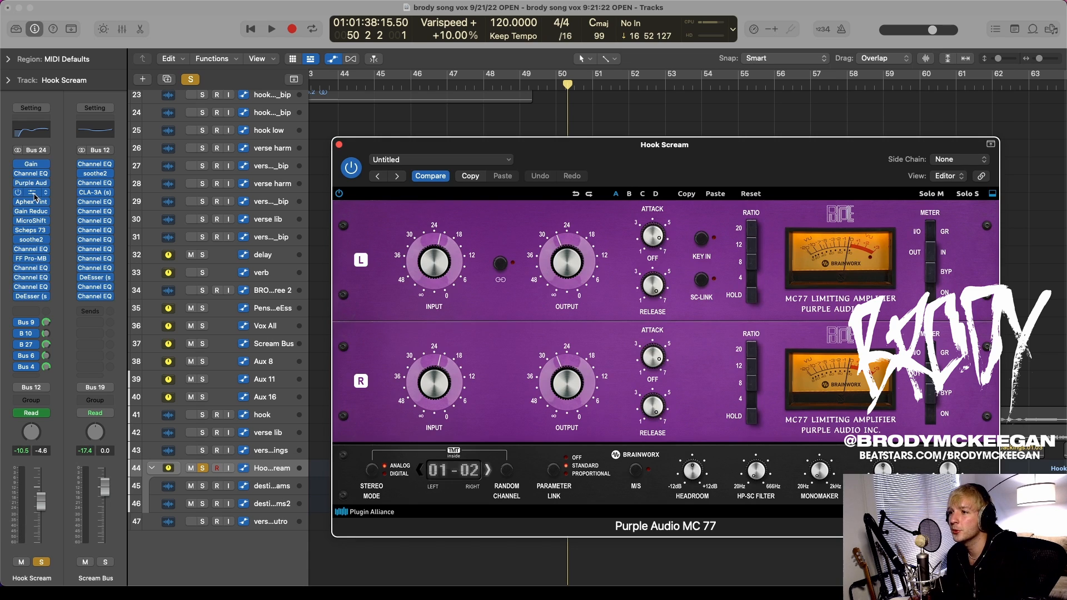
click(31, 193)
drag(638, 150, 887, 344)
drag(777, 156, 501, 118)
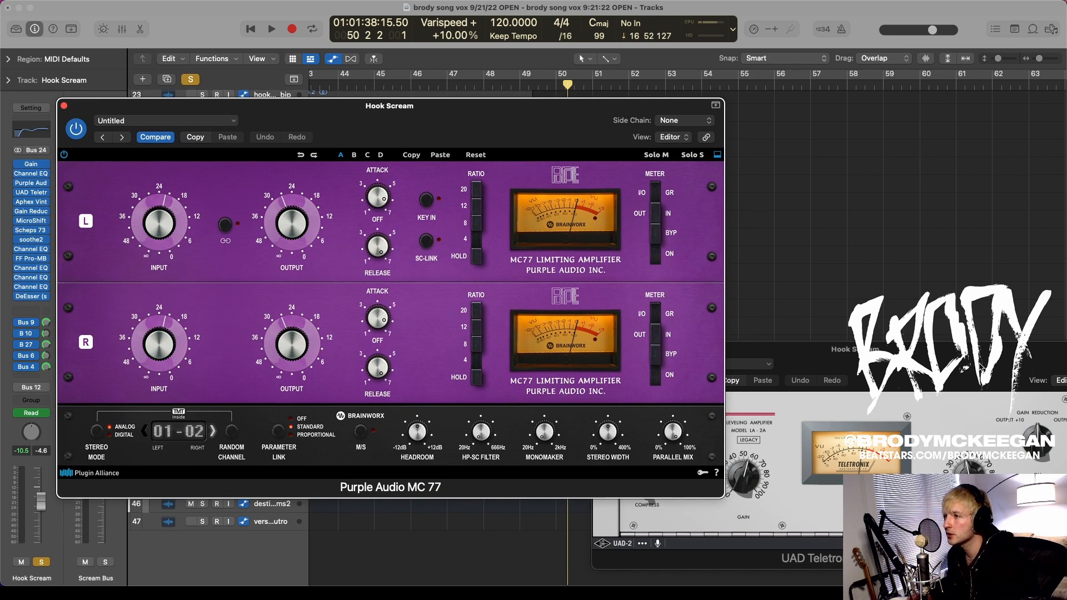
drag(976, 363, 795, 217)
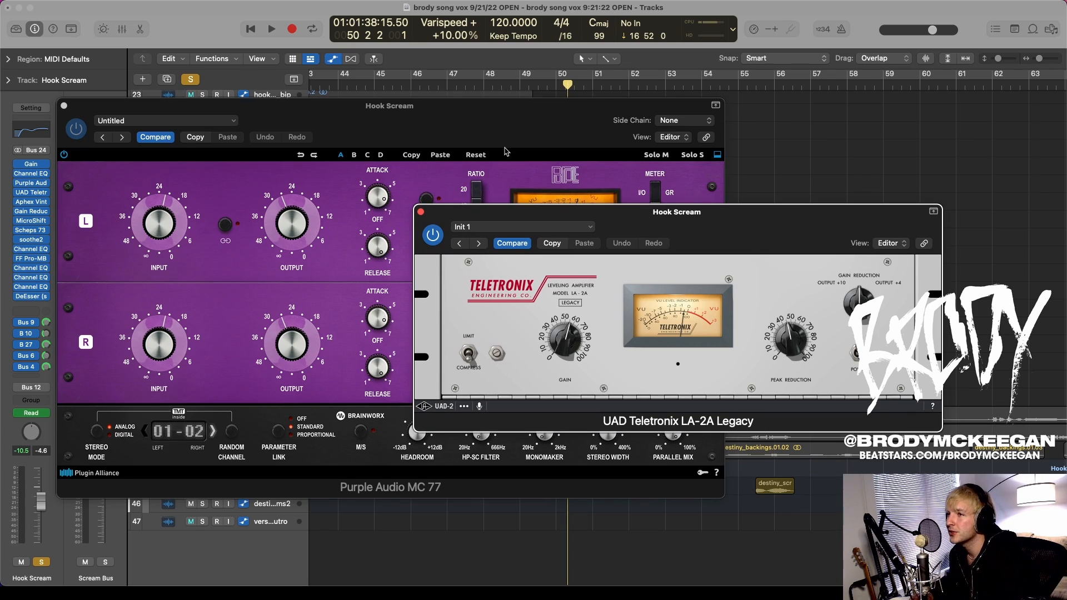
click(64, 106)
click(421, 212)
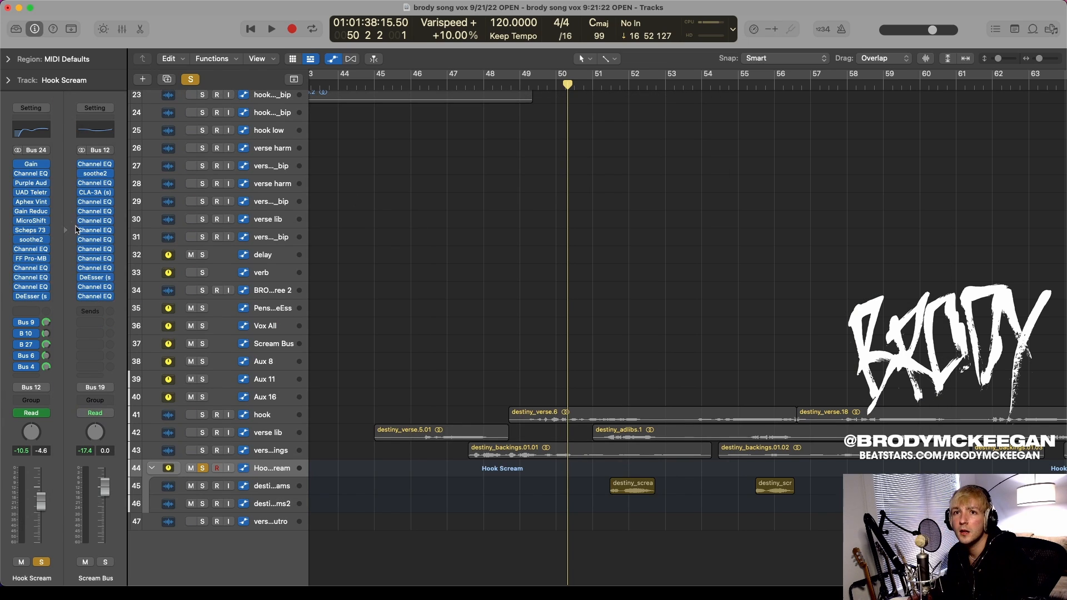
- Inspect the Gain Reduction and MicroShift plug-ins on Hook Scream, closing each one after viewing its settings
click(30, 212)
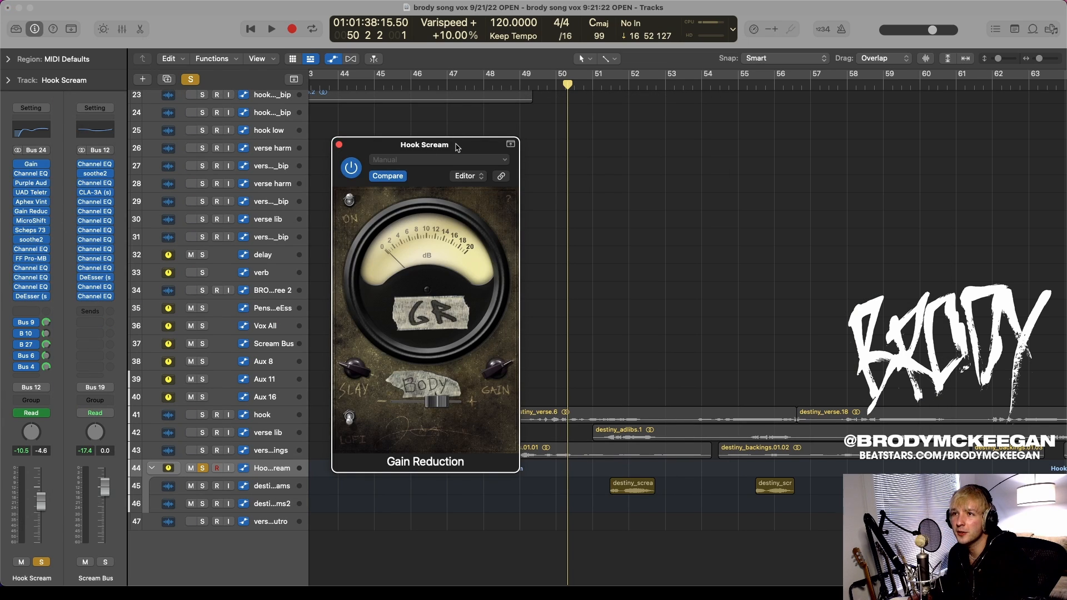
drag(457, 147, 487, 160)
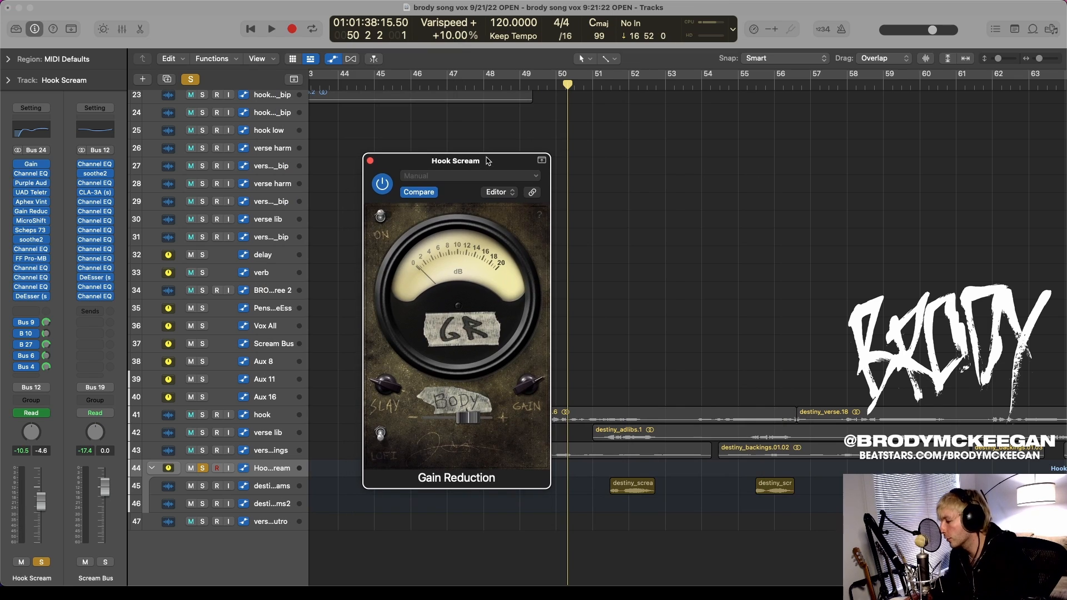
click(370, 161)
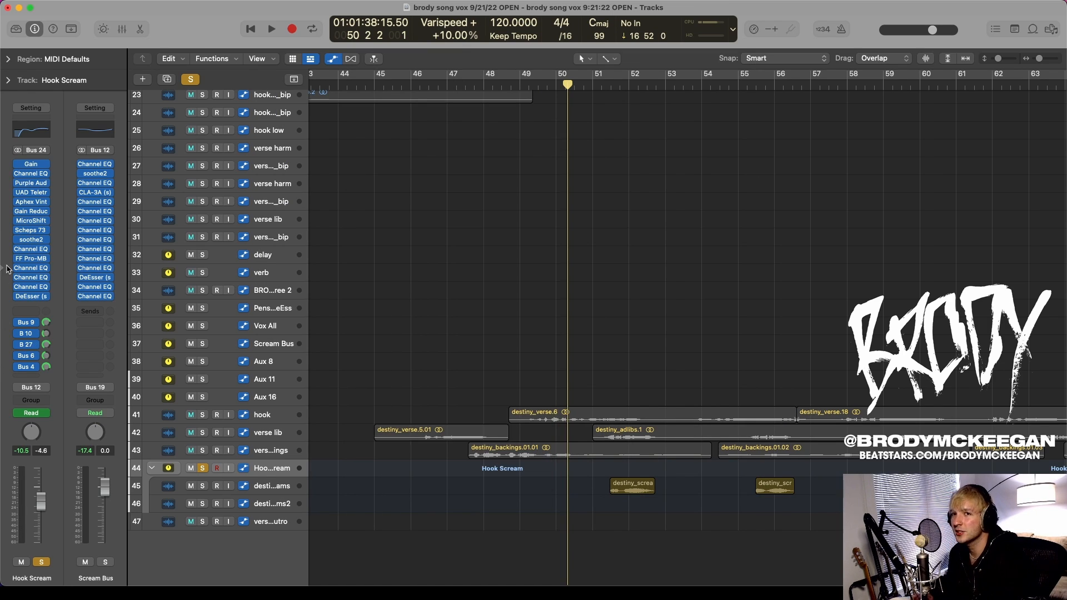
click(32, 222)
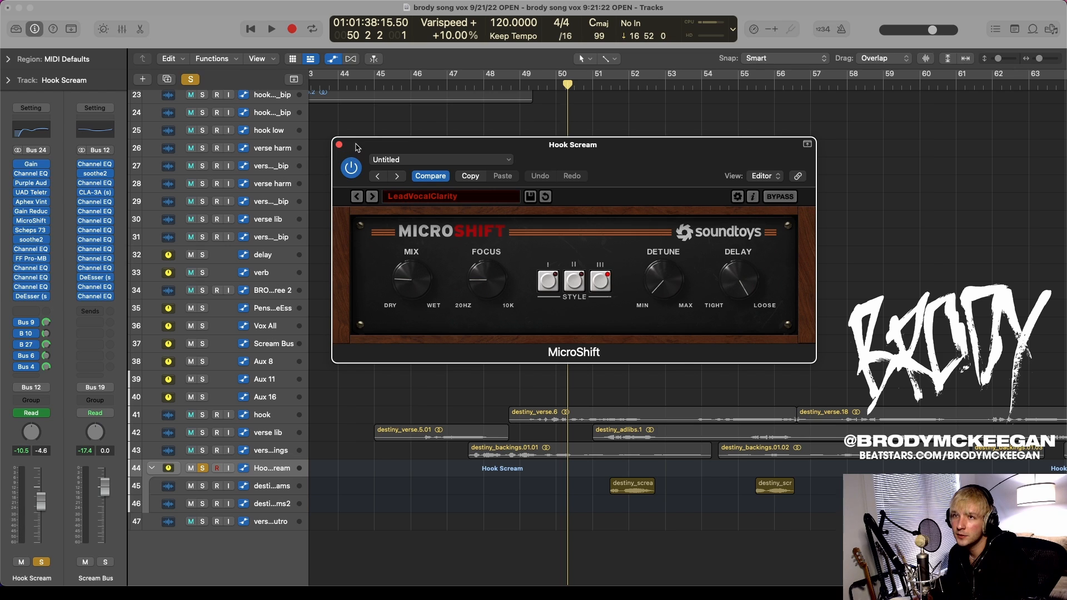
click(339, 145)
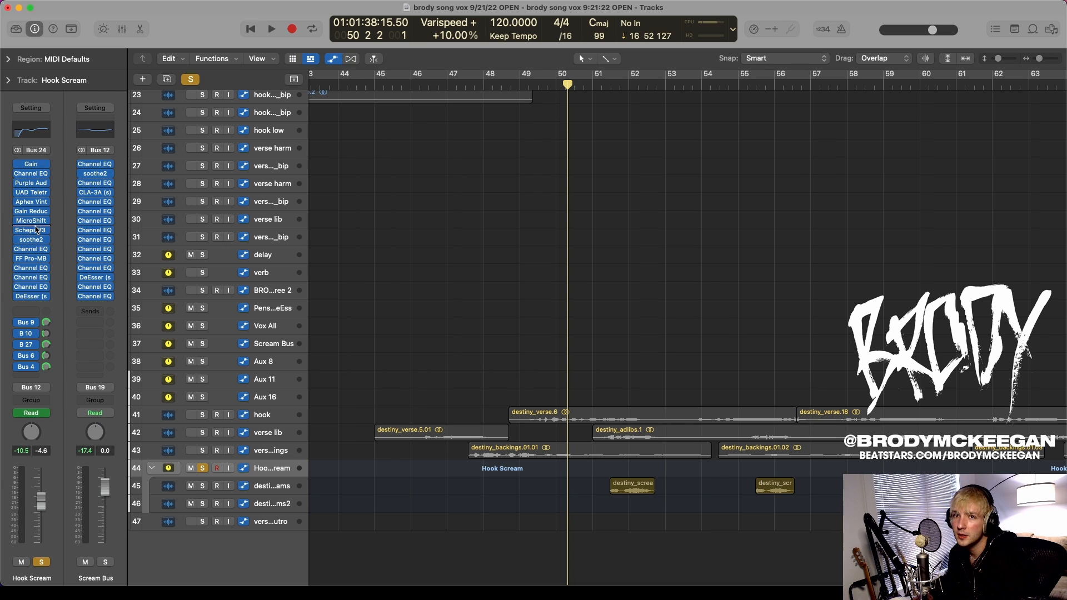
- Inspect the Scheps 73 settings on the Hook Scream channel and close the plug-in
click(31, 230)
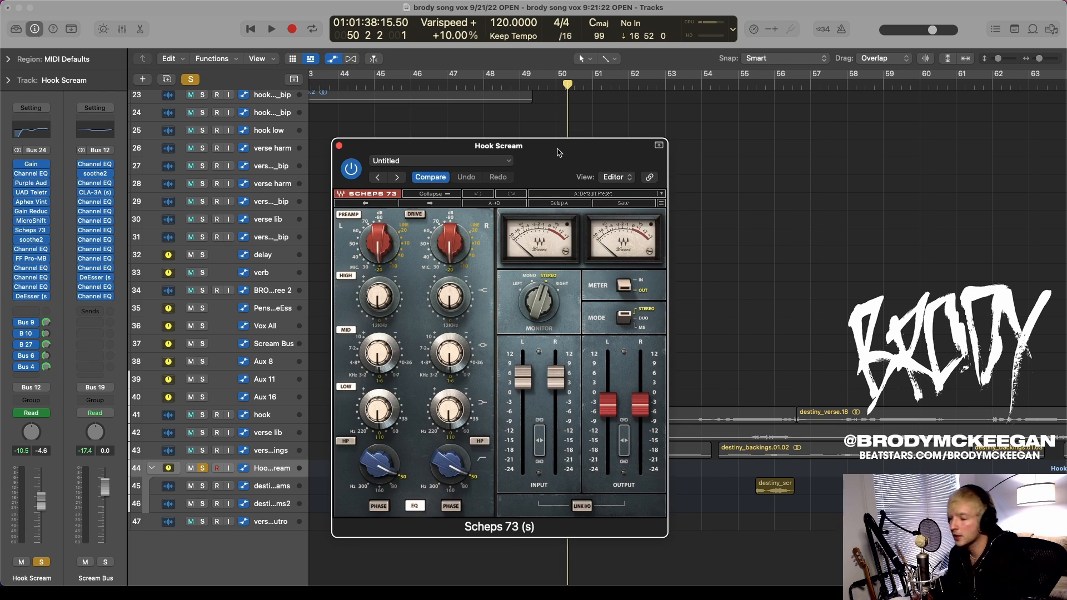
drag(562, 145, 604, 154)
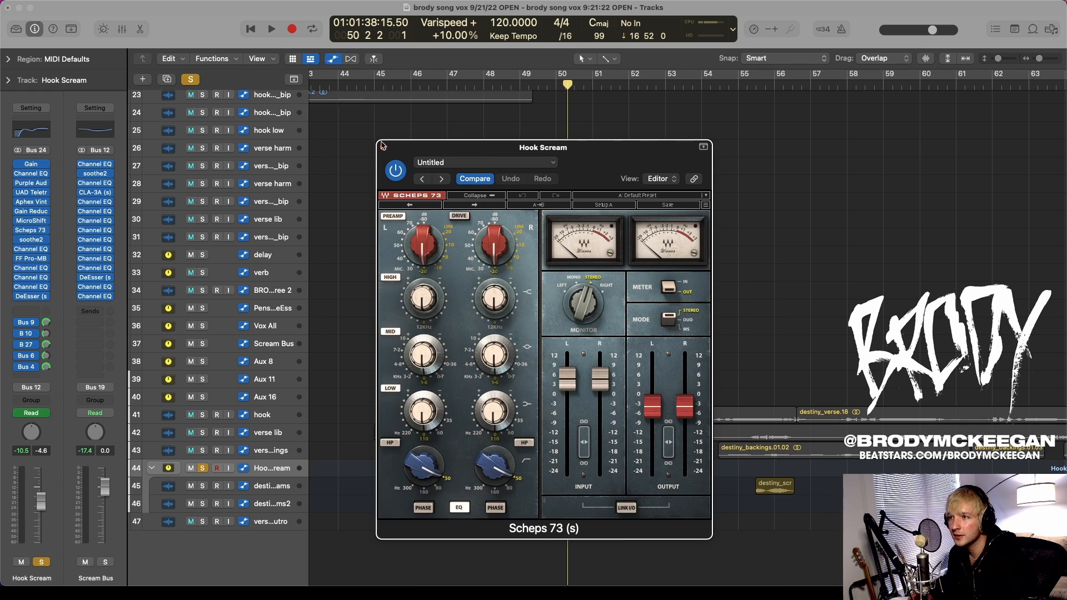
click(382, 145)
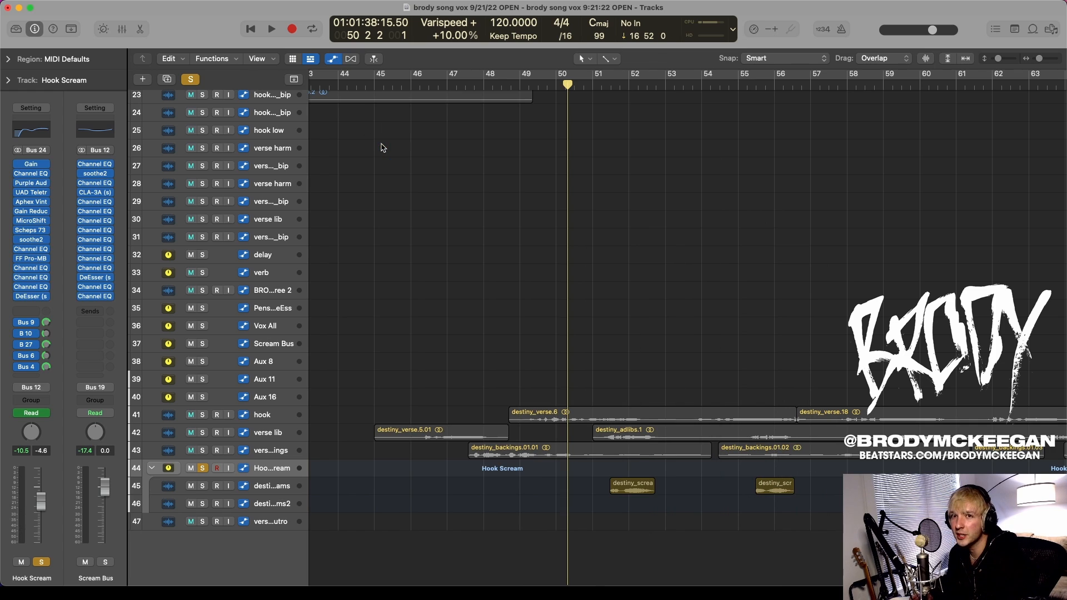
- Inspect the FF Pro-MB and soothe2 settings on the Hook Scream channel, and close both plug-ins
click(32, 260)
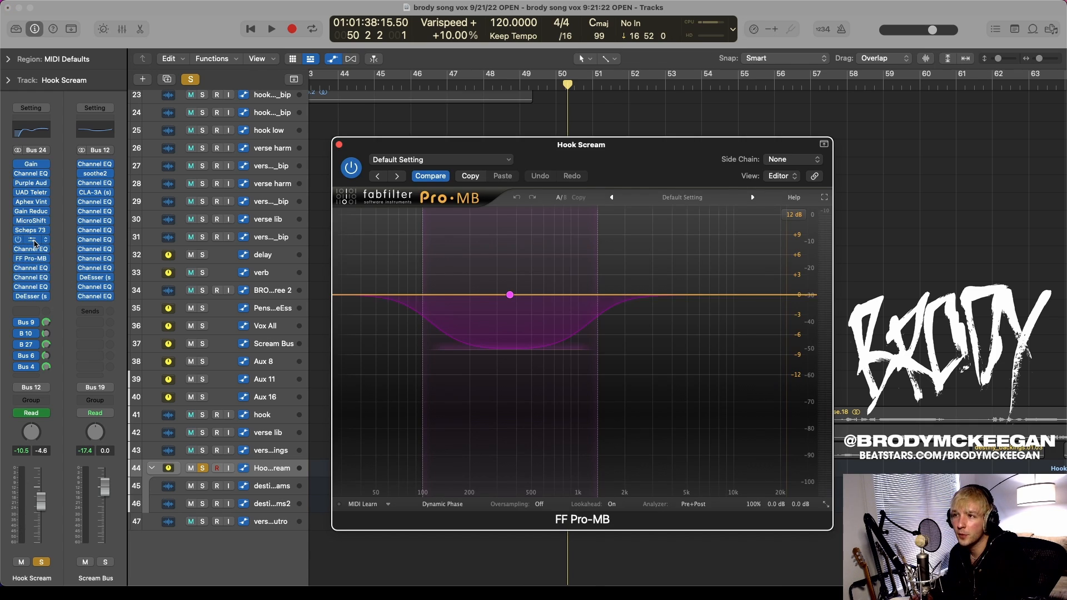
click(34, 241)
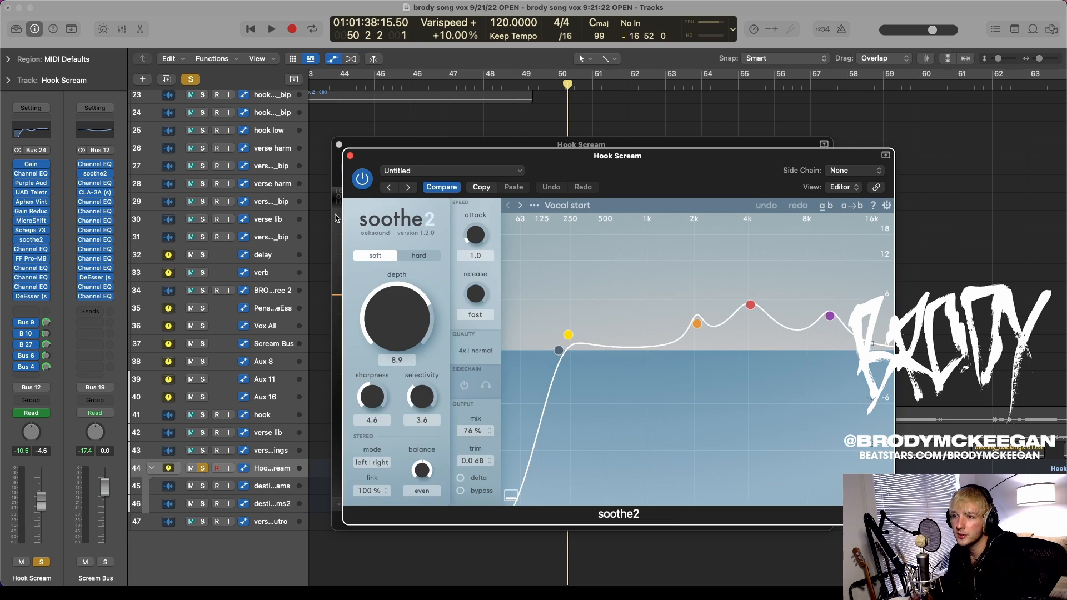
click(350, 156)
click(339, 145)
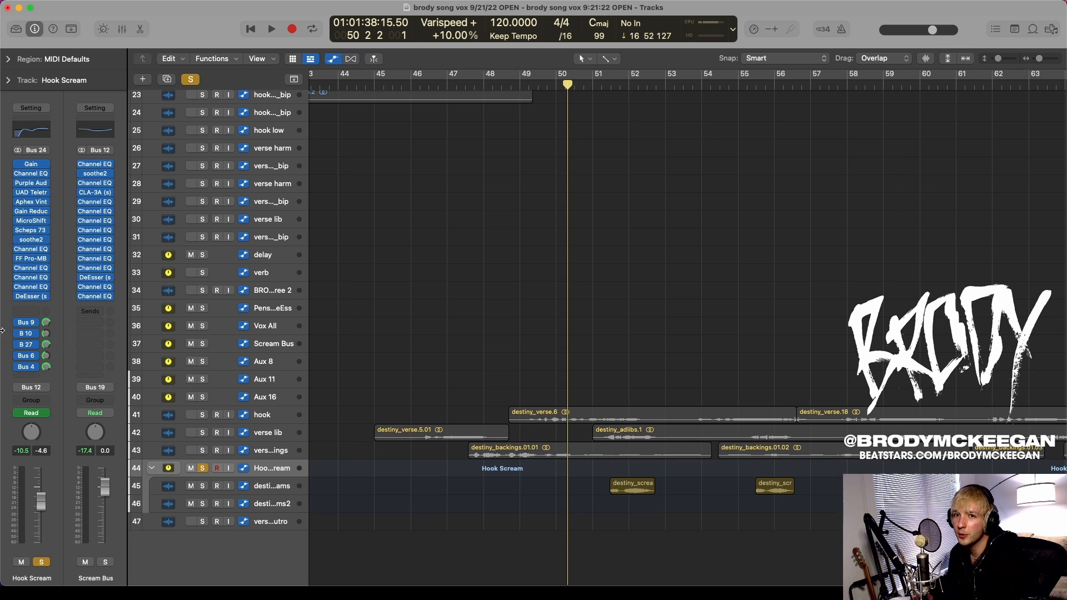
- Follow Hook Scream's Bus 9 send to Aux 8 and open its SoundShifter Pitch plug-in
click(26, 323)
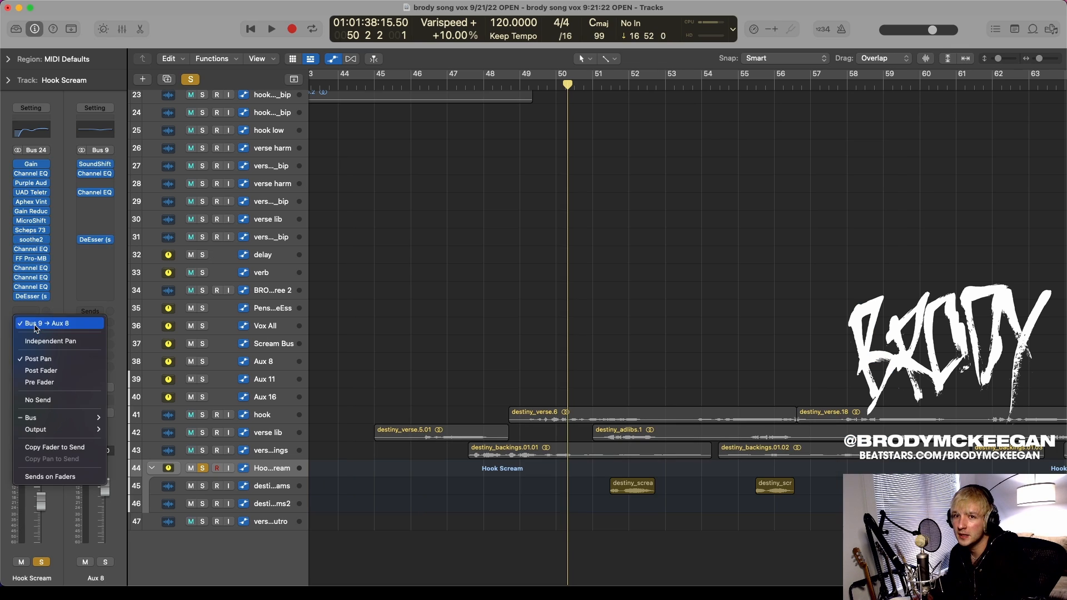
click(55, 271)
click(103, 165)
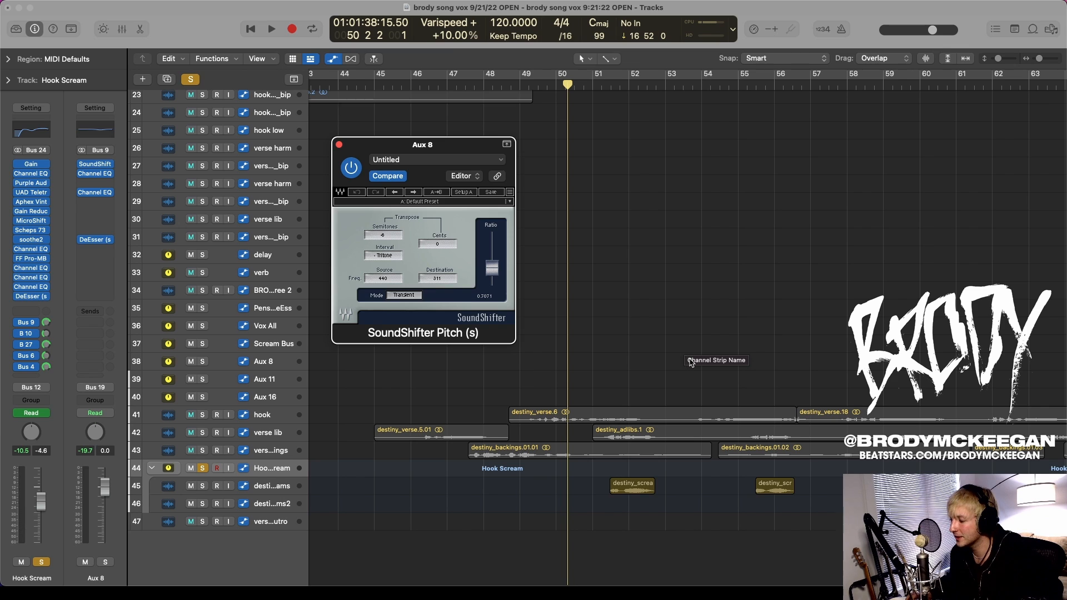
- Play the soloed Hook Scream stack from bar 50 through the first scream, reselecting the stack during playback
scroll(691, 363, up, 6)
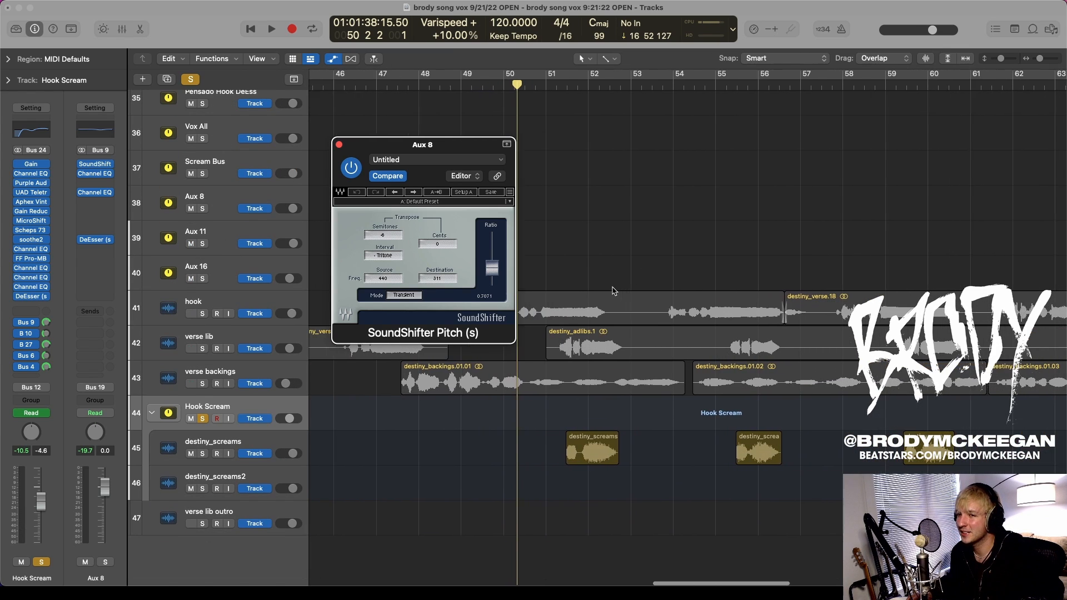
click(259, 442)
key(space)
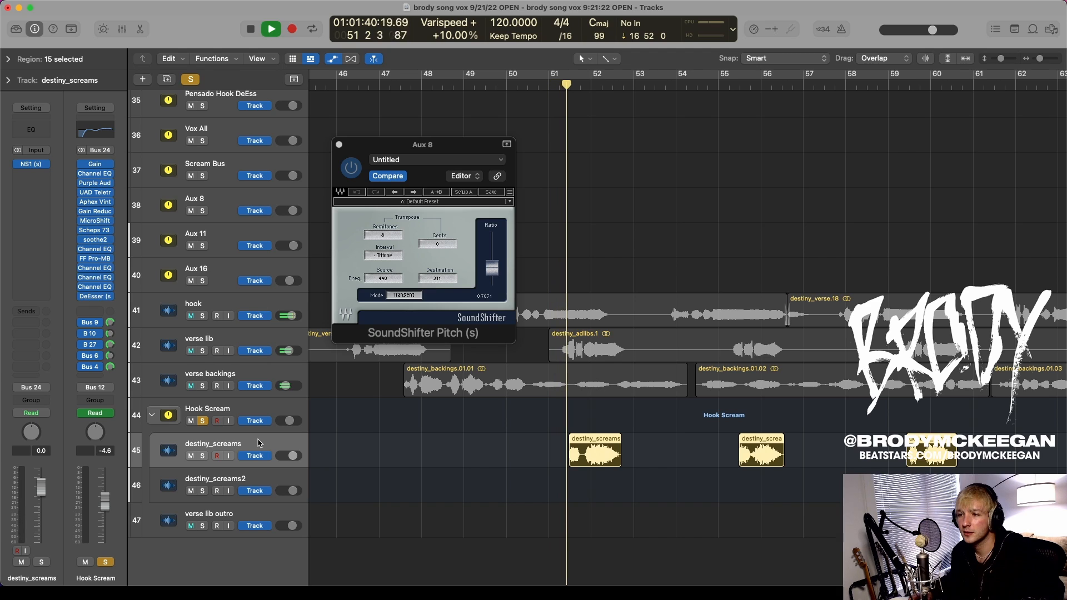
click(244, 410)
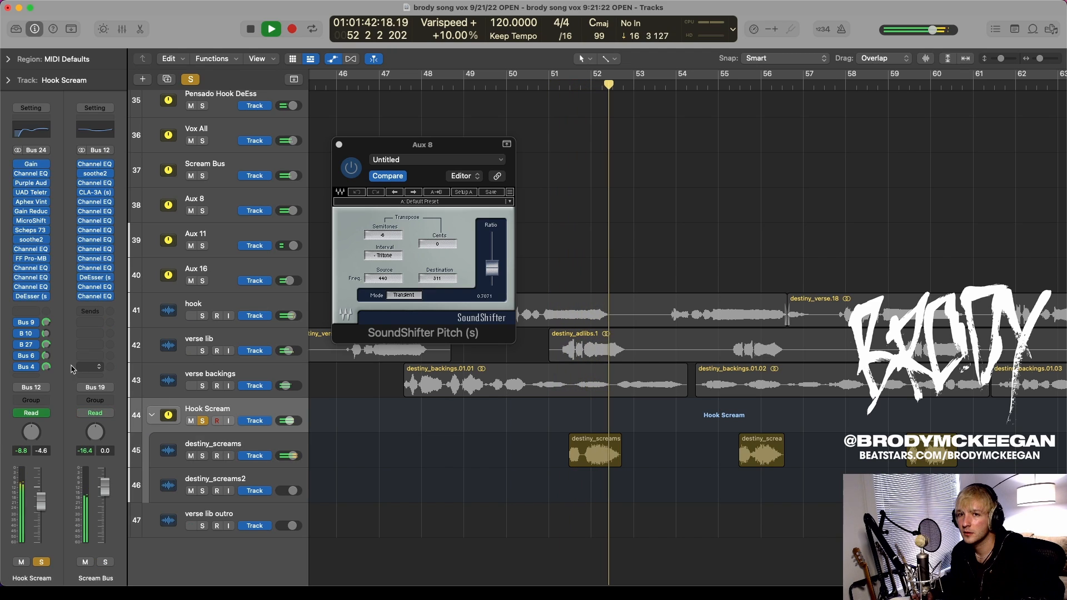
key(space)
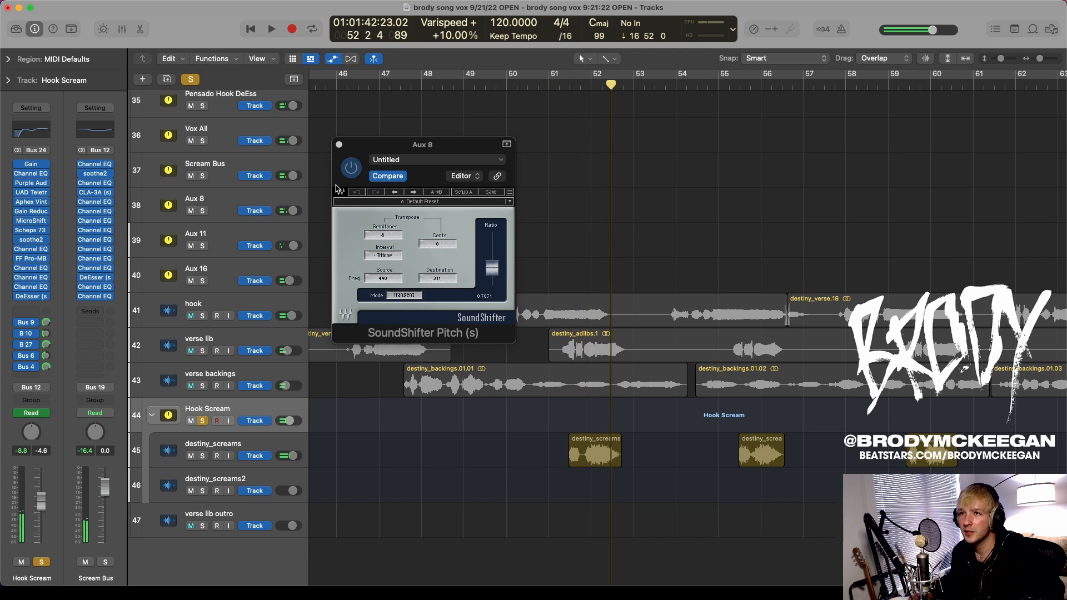
- Replay the first scream to compare SoundShifter off and on, leave it enabled and closed, and unsolo the stack
click(578, 86)
key(space)
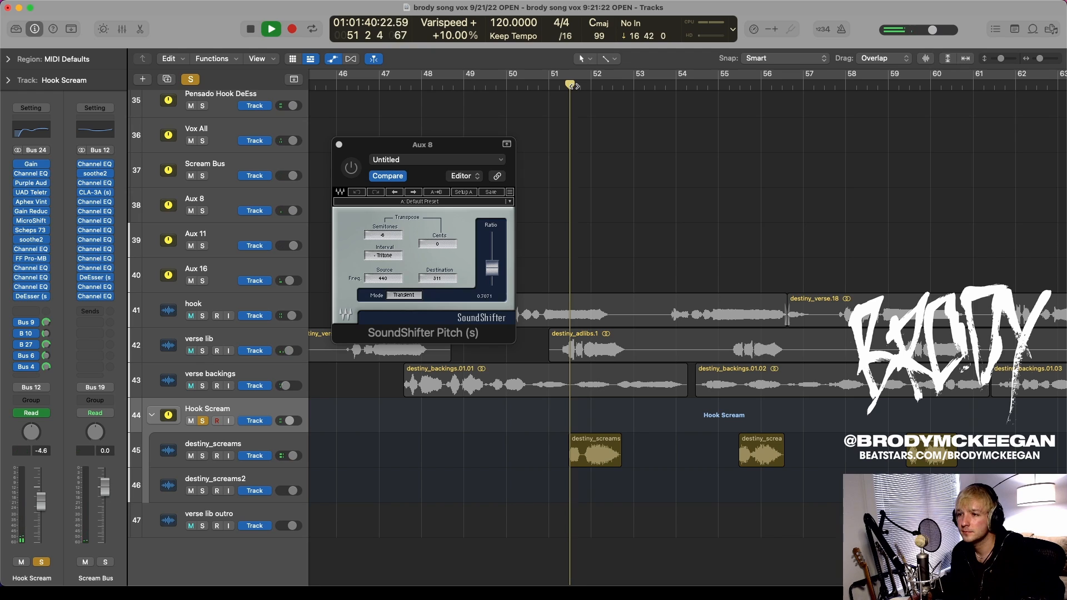
click(350, 168)
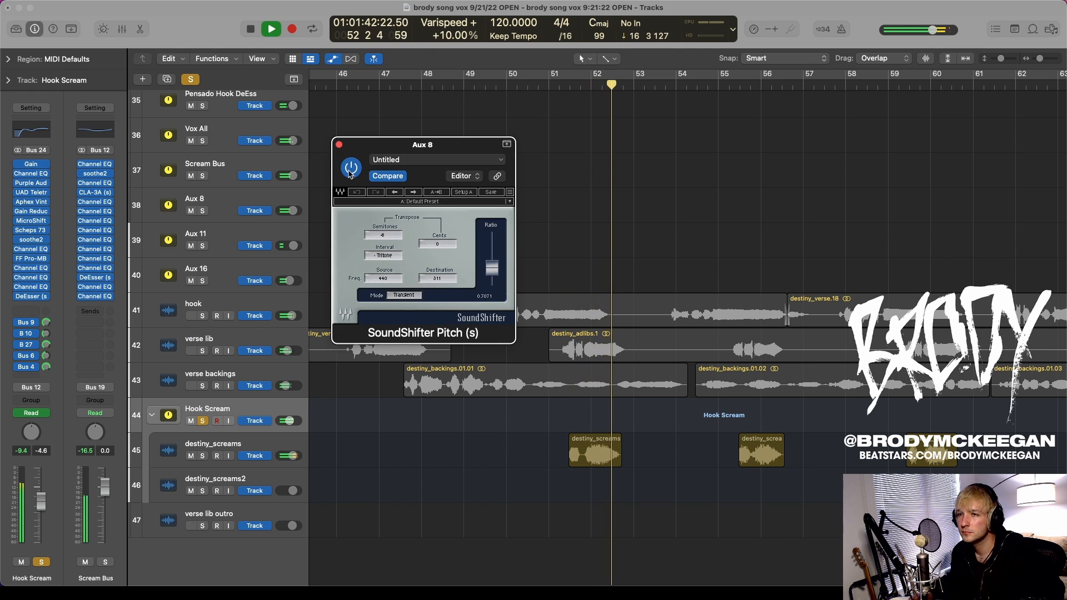
key(space)
click(339, 145)
click(203, 421)
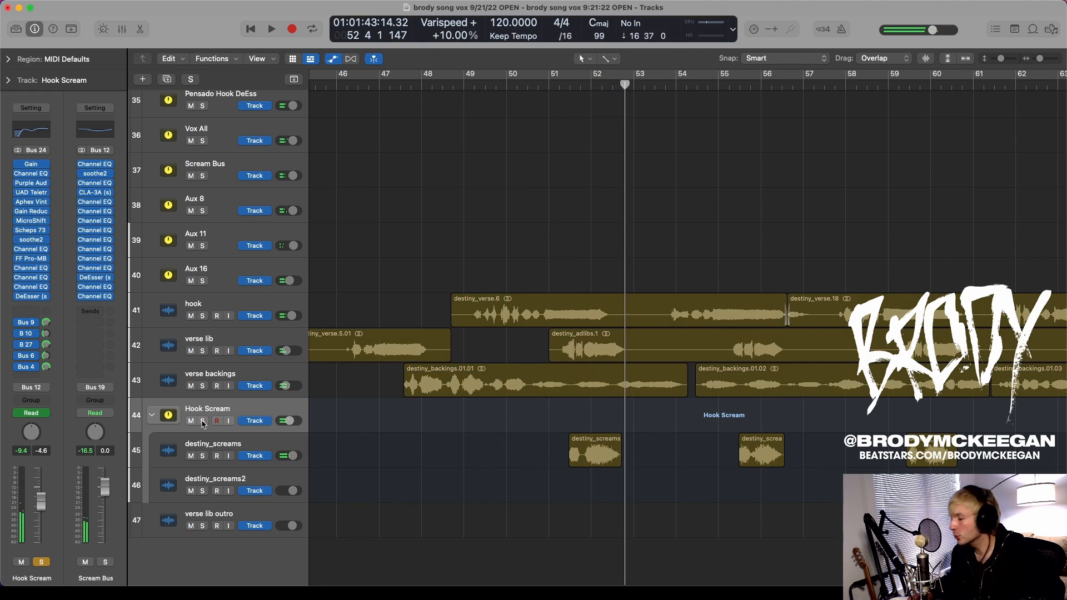
- Solo Hook Scream and play its doubled screams from bar 65, dismissing the System Overload alert
scroll(583, 369, down, 5)
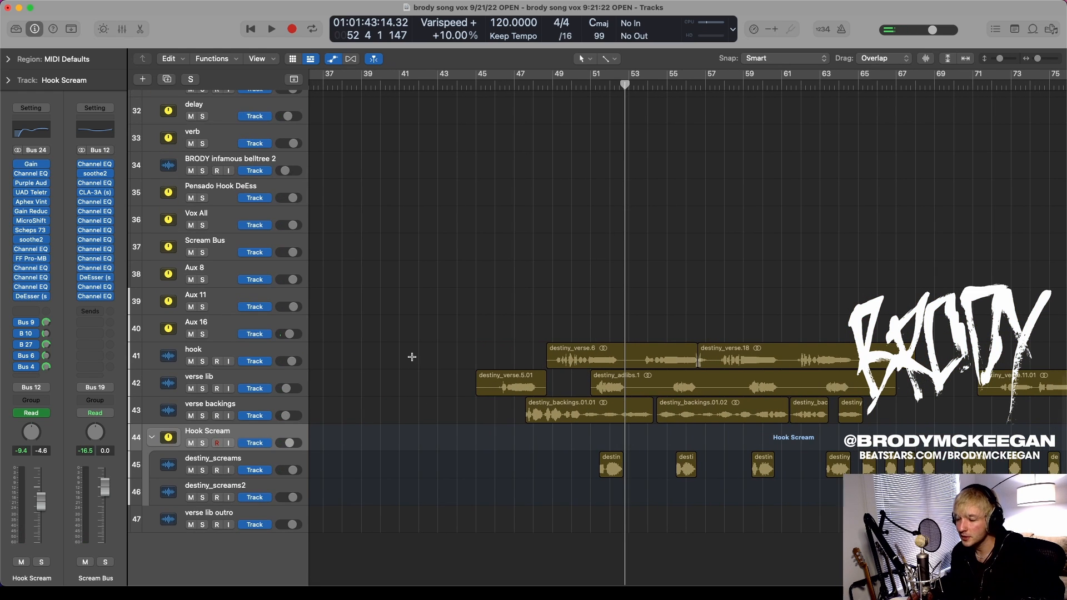
scroll(412, 358, right, 3)
key(s)
scroll(478, 330, right, 10)
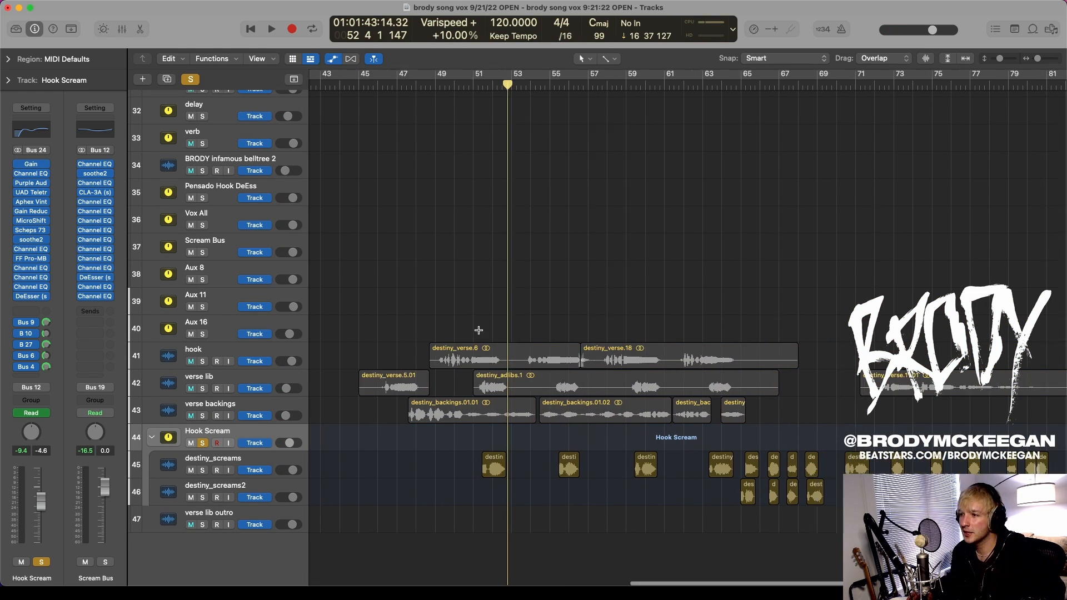
scroll(618, 248, down, 5)
scroll(620, 243, up, 8)
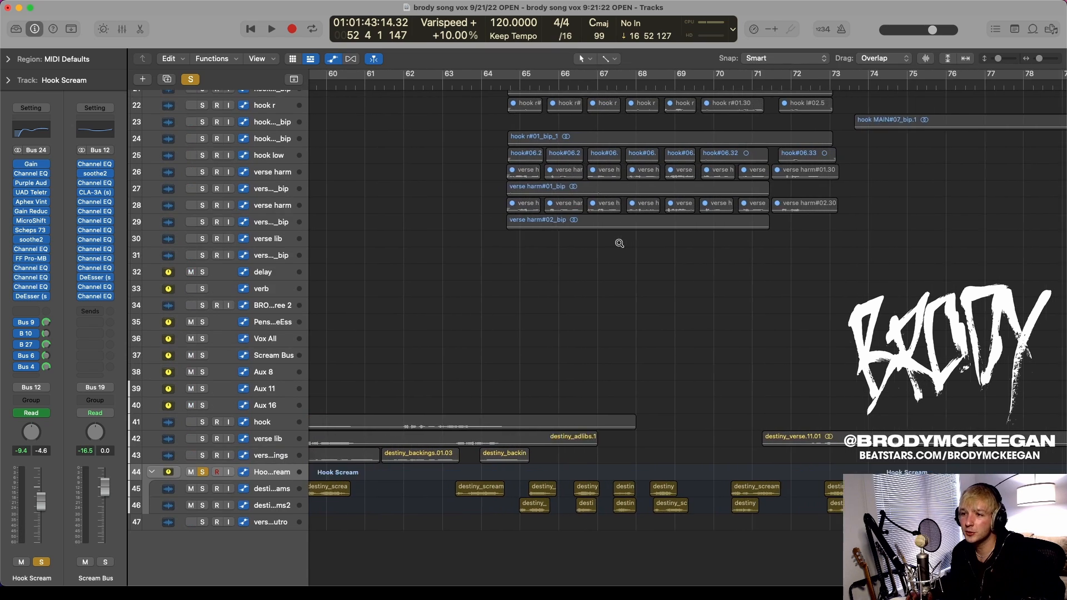
scroll(634, 242, down, 3)
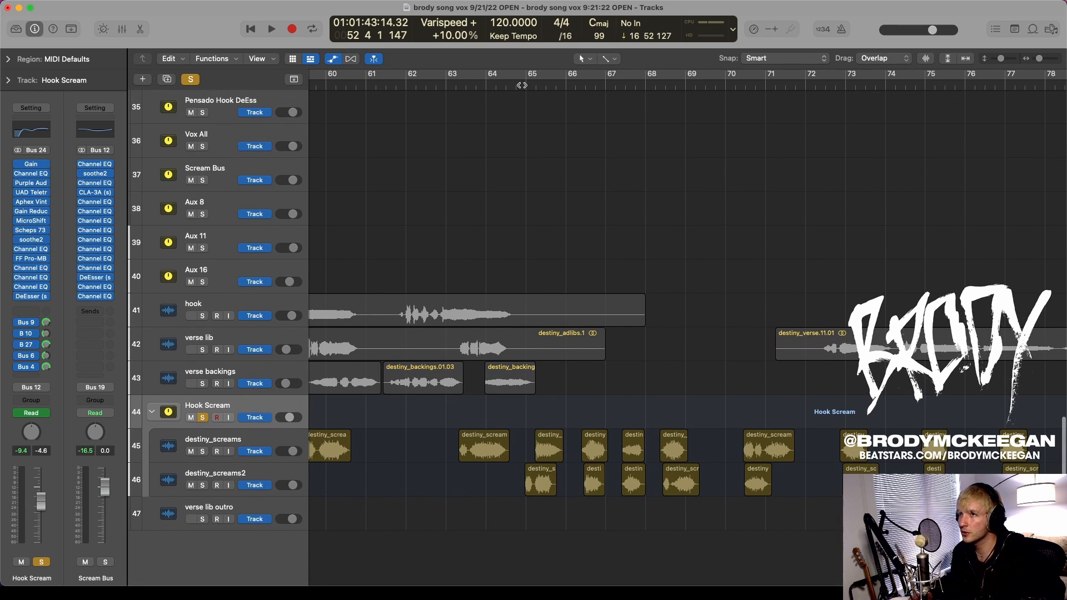
click(522, 85)
scroll(641, 214, up, 5)
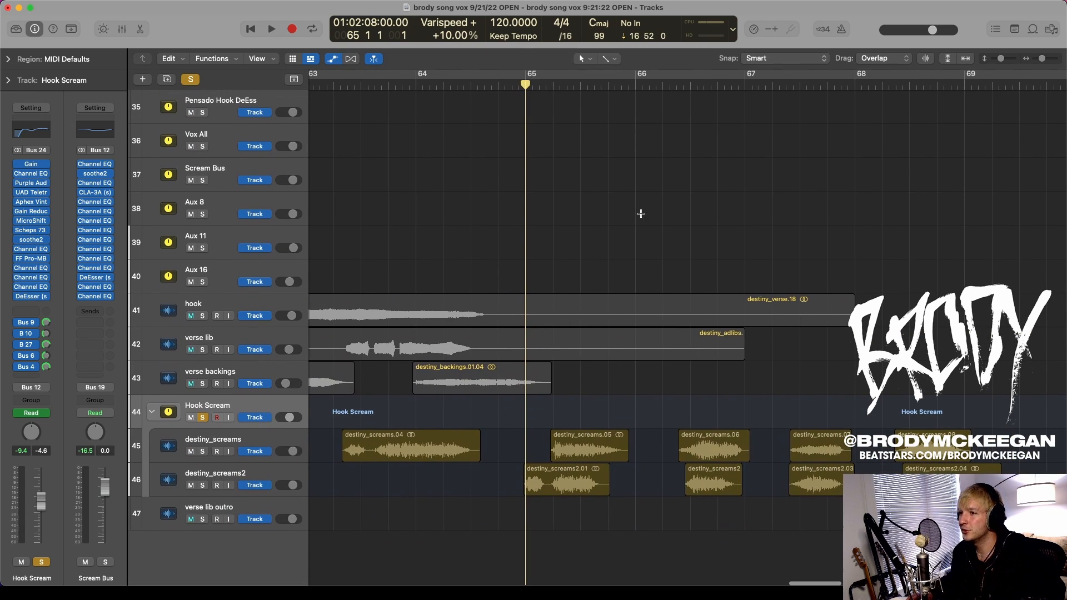
key(space)
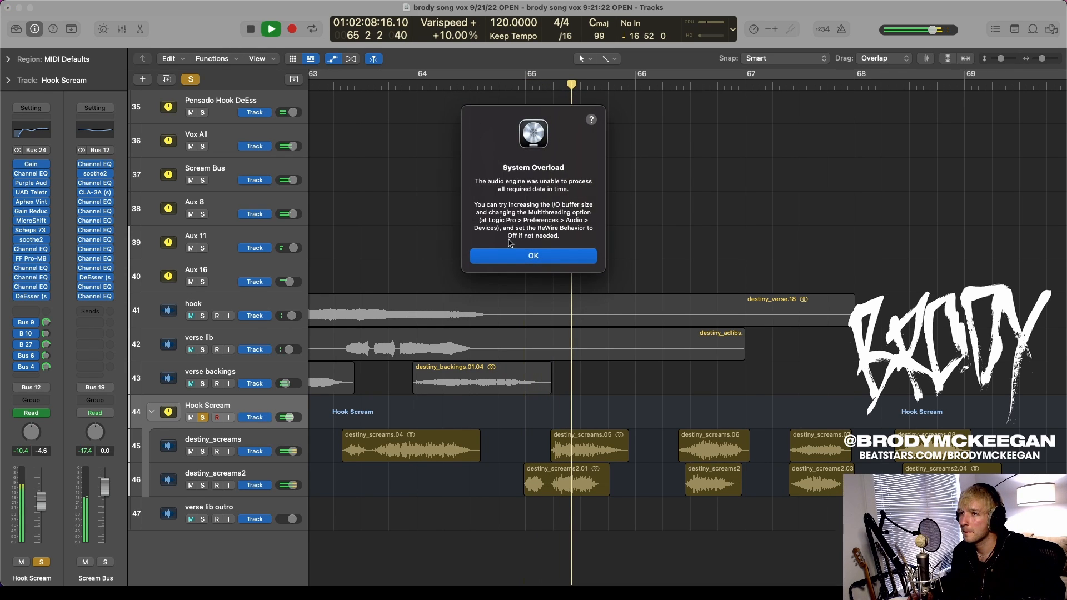
click(517, 255)
- Unsolo Hook Scream and play from bar 65 with the verse lib outro track selected, dismissing the overload alert
click(206, 418)
right_click(246, 439)
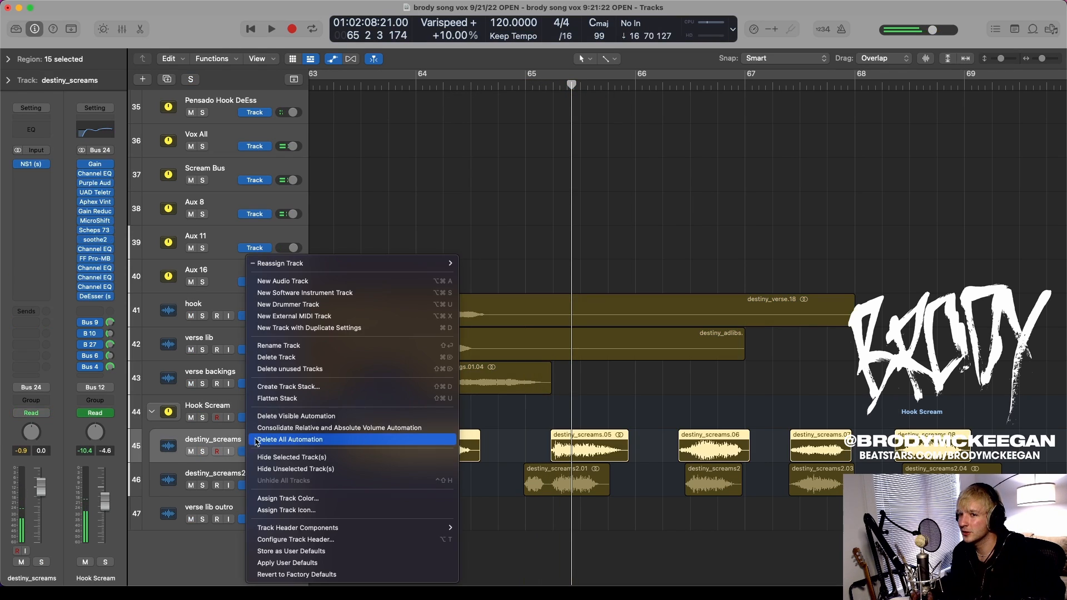
click(208, 508)
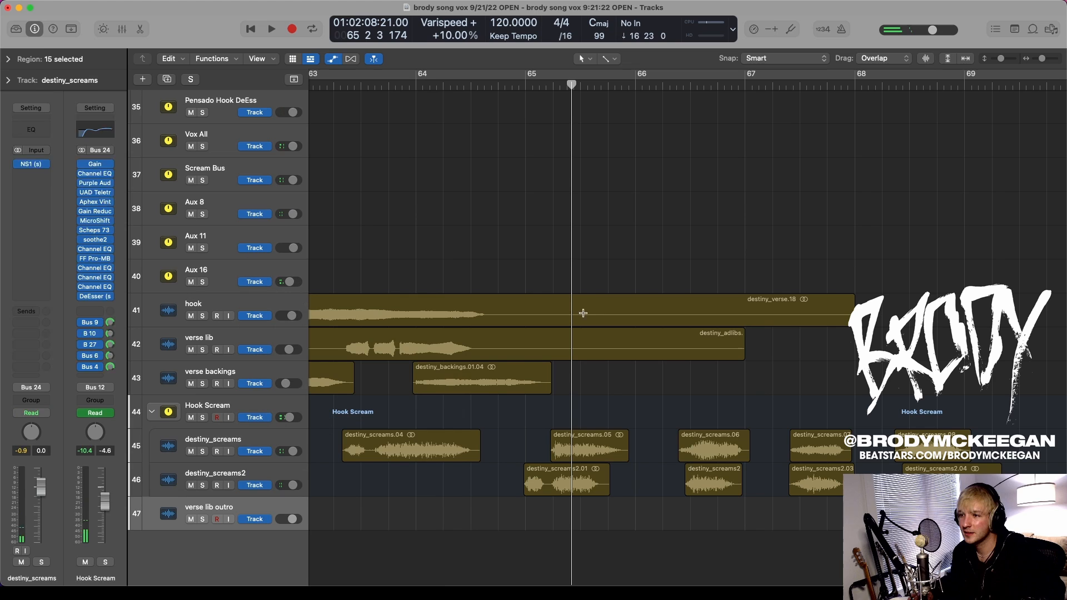
click(525, 87)
key(space)
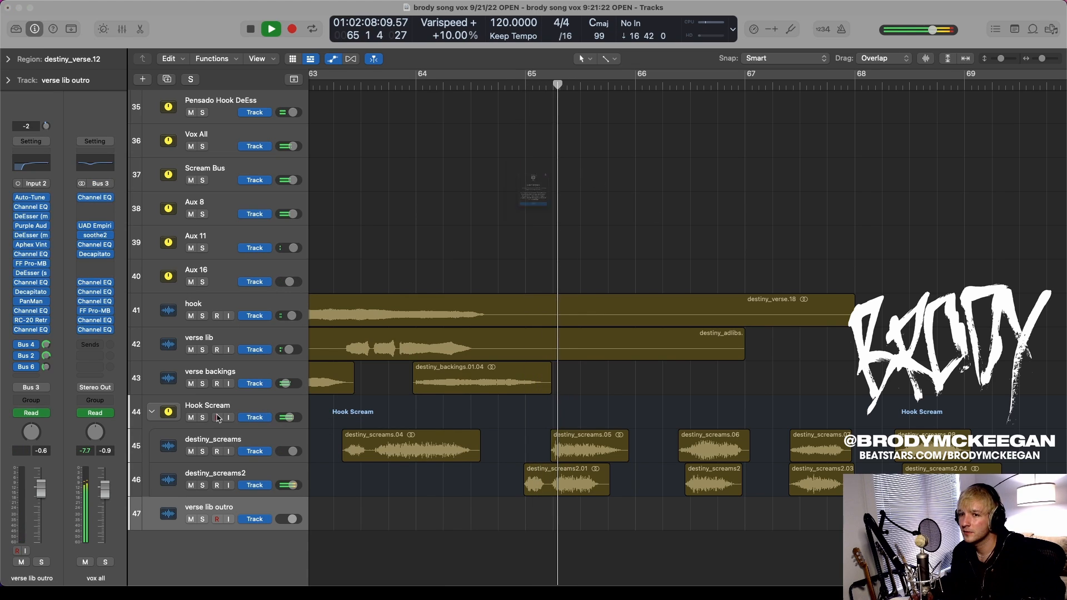
key(Return)
- Solo Hook Scream and play its doubled screams from bar 65 with the verse lib outro track selected, ending with the stack unsoloed
click(279, 406)
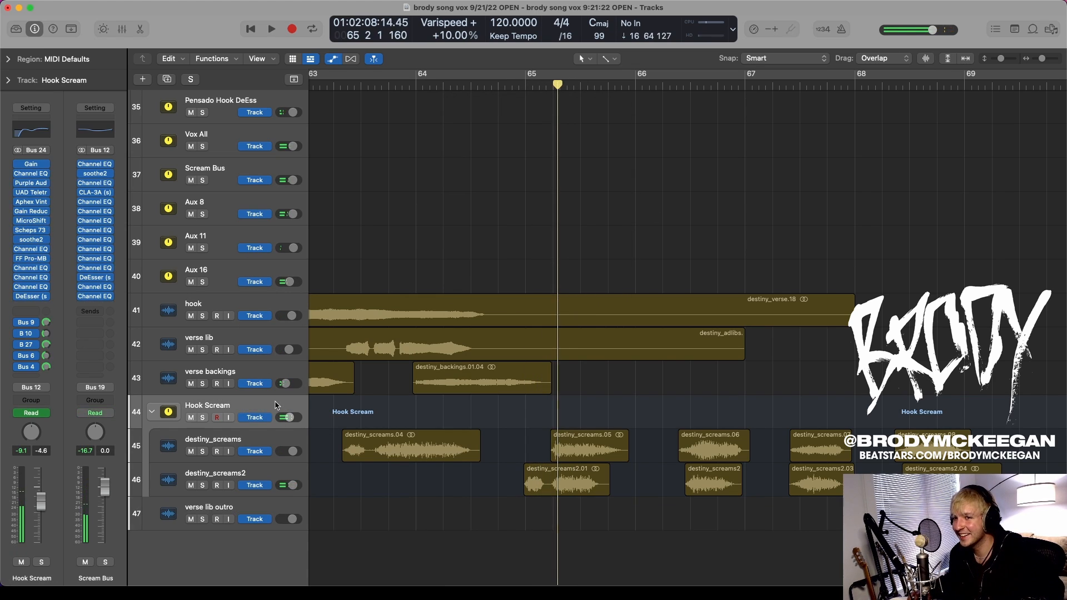
key(s)
click(270, 507)
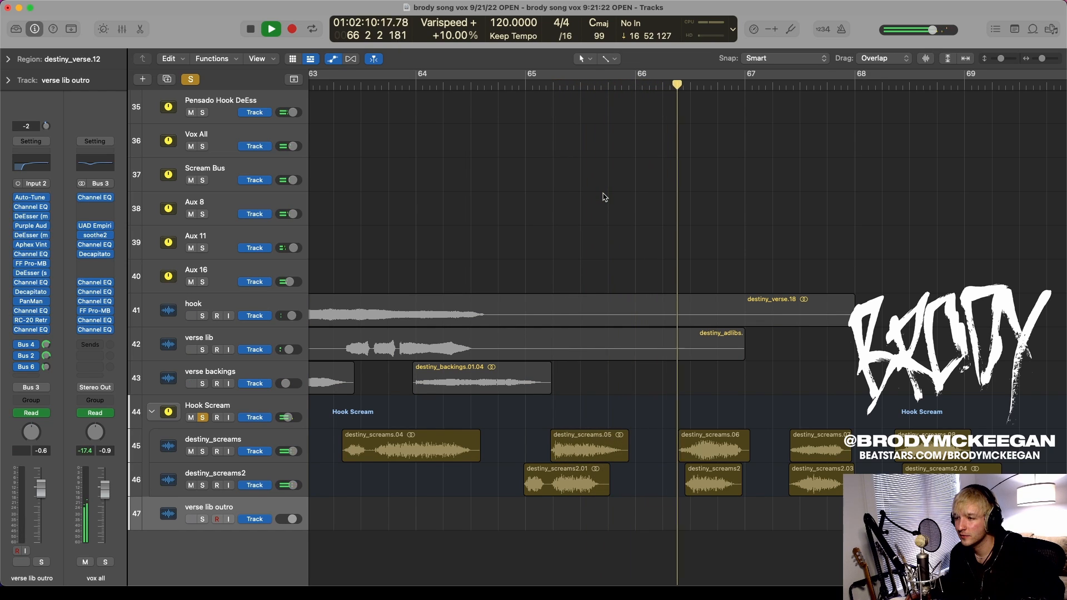
key(Return)
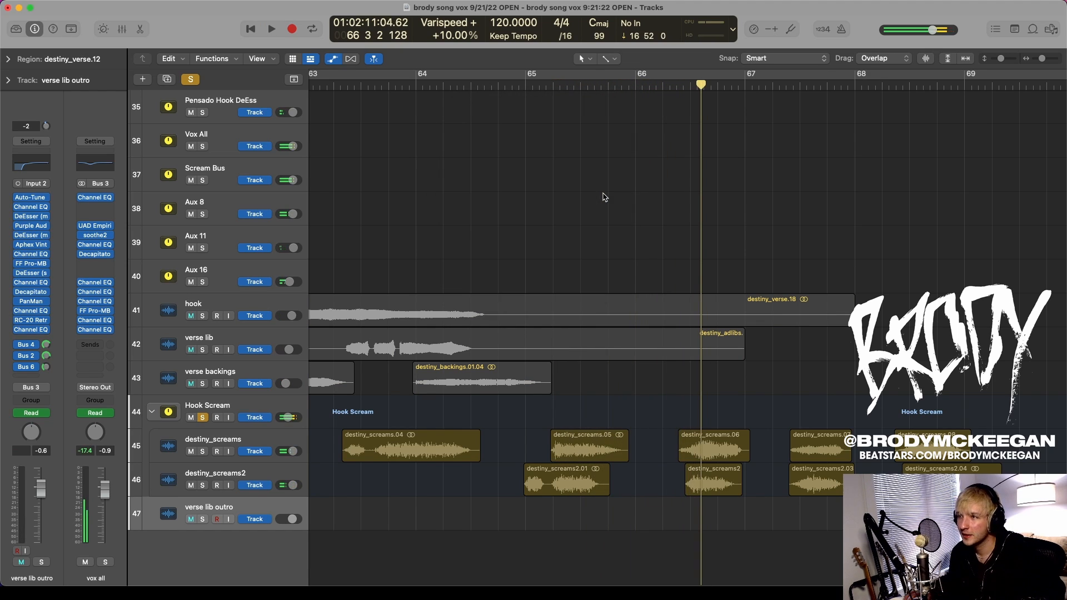
click(681, 69)
key(space)
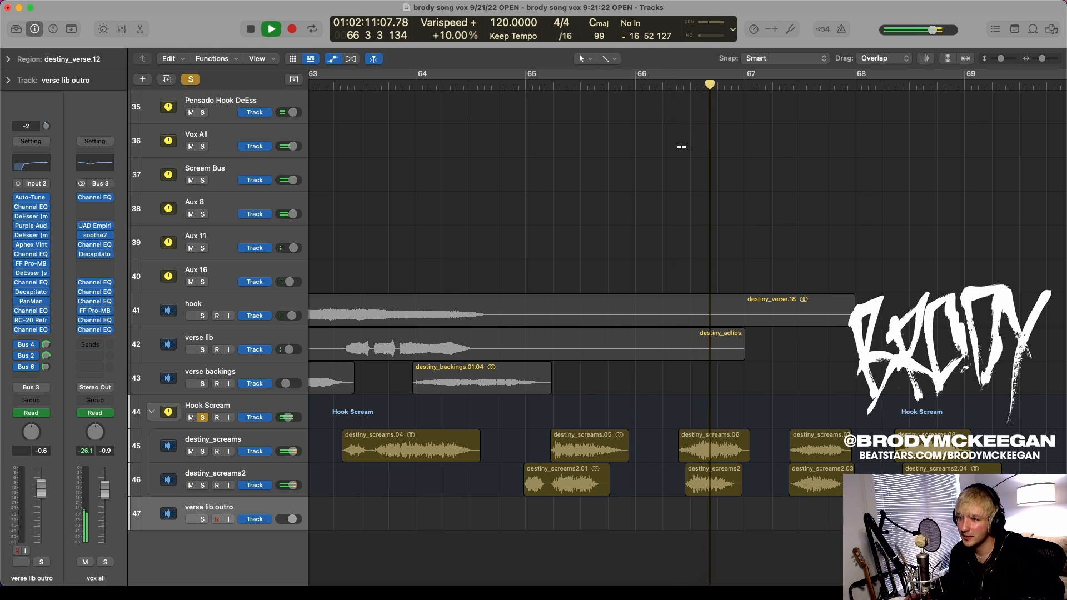
key(space)
click(203, 420)
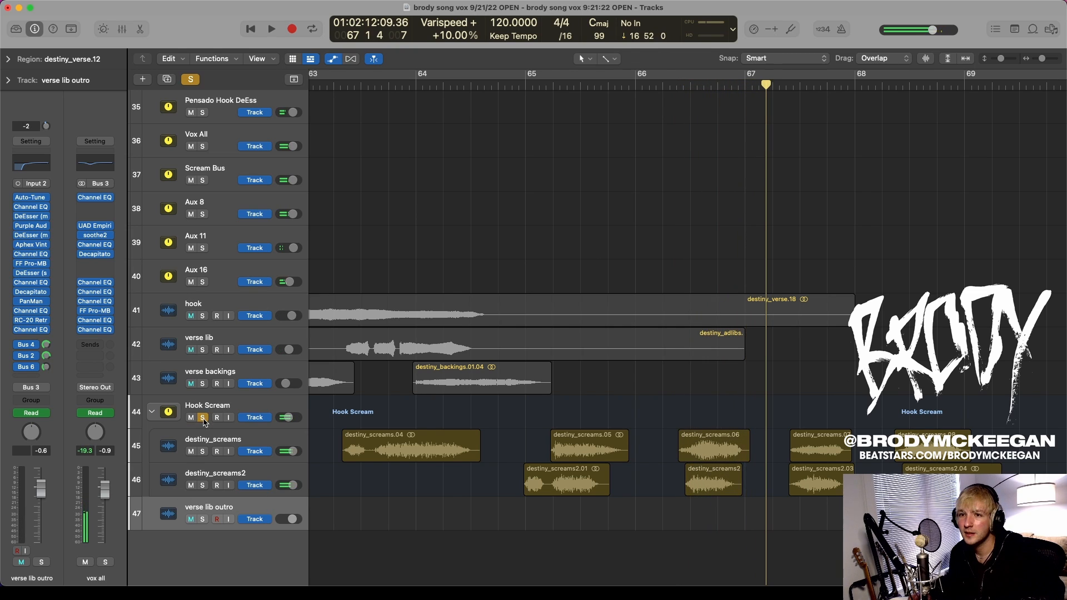
- Fit the whole arrangement in view and select the vox all track to show the master channel's plug-in chain
scroll(581, 346, down, 5)
scroll(604, 344, down, 5)
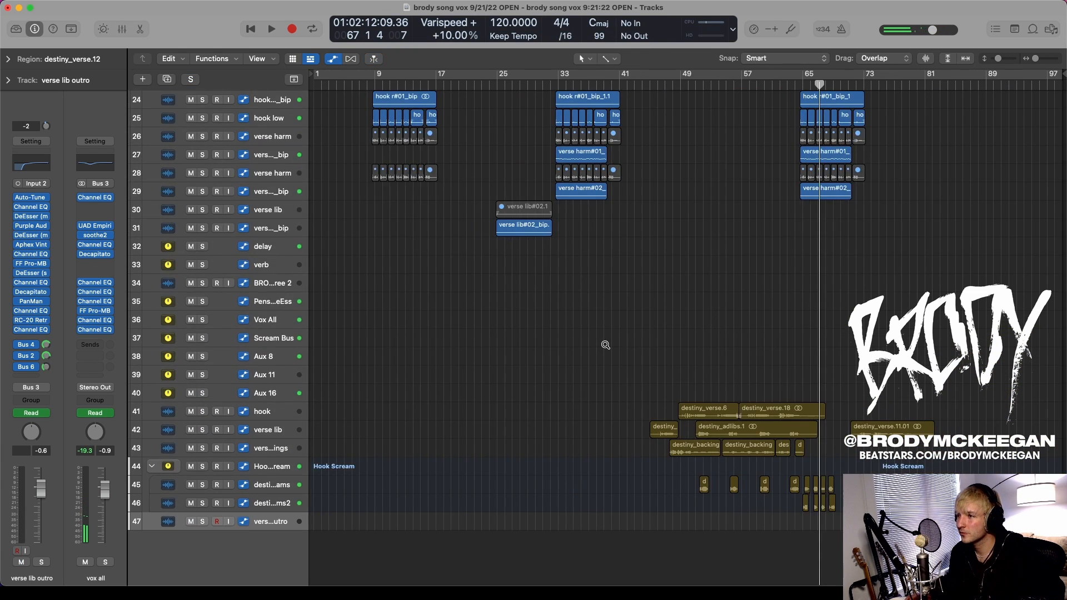
scroll(711, 432, up, 2)
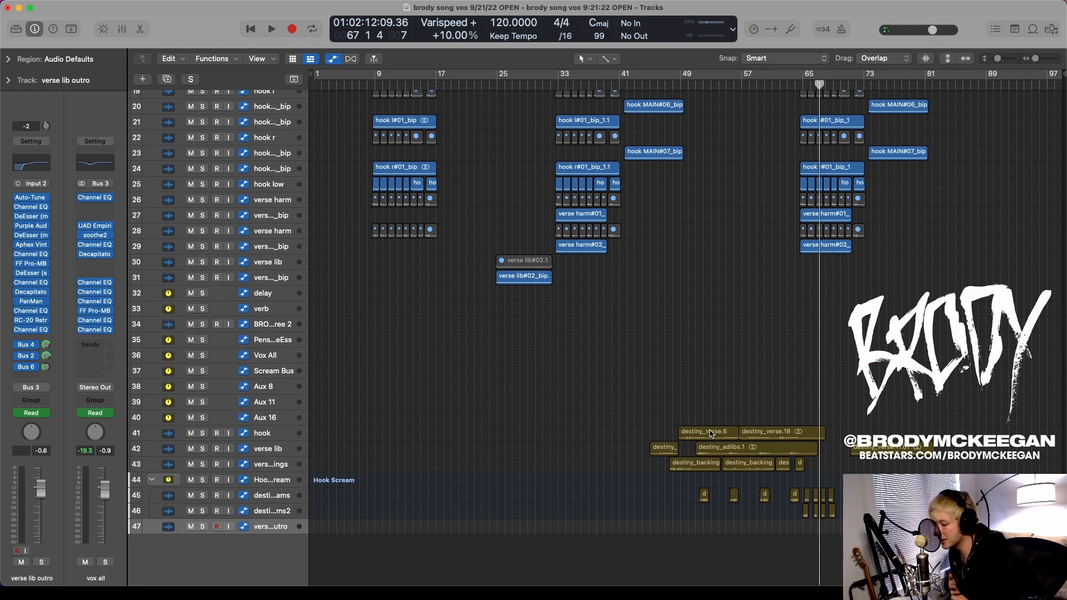
ctrl+alt+click(736, 310)
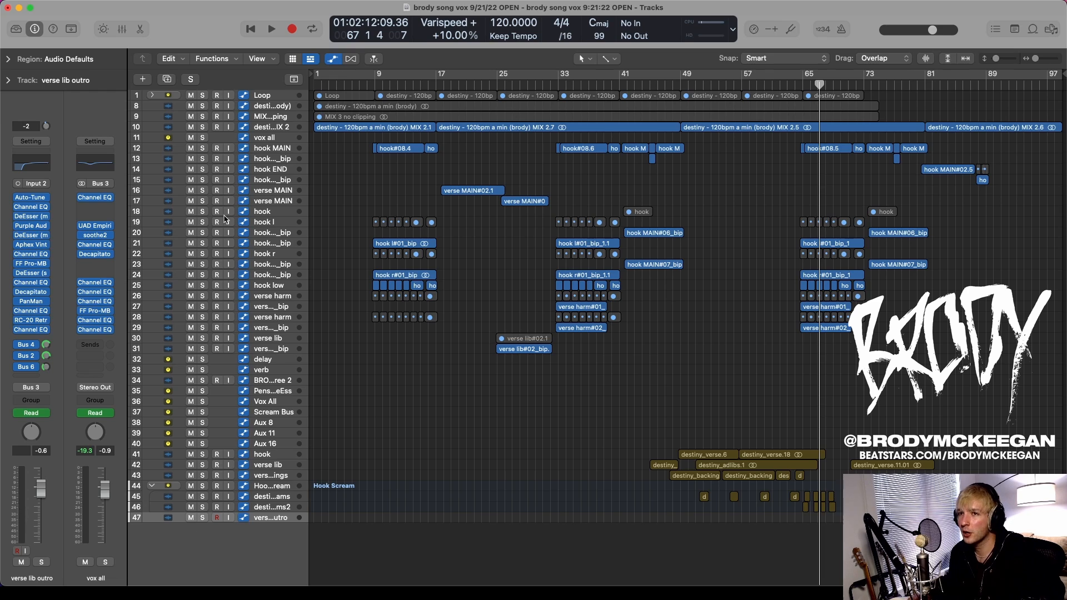
click(279, 139)
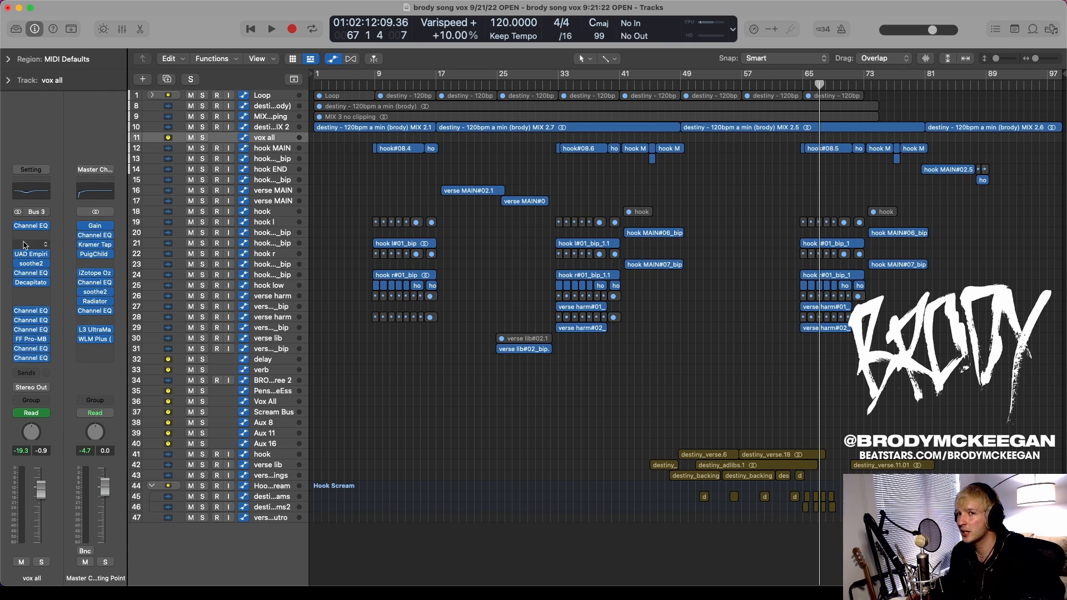
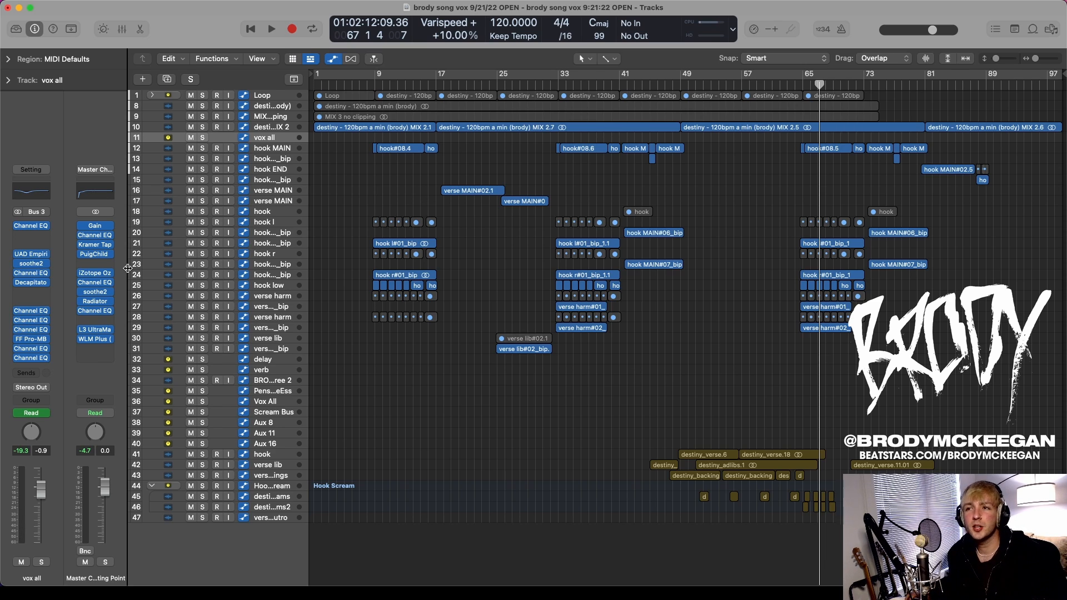
- Review the master chain's Gain, enable and inspect the first Channel EQ, and close both plug-ins
click(94, 226)
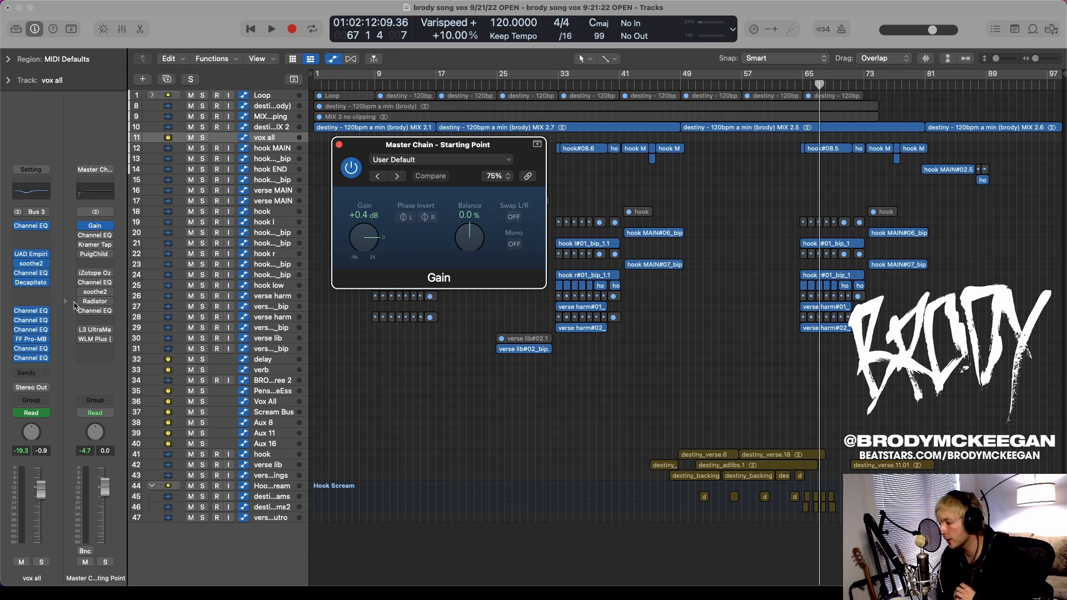
click(81, 235)
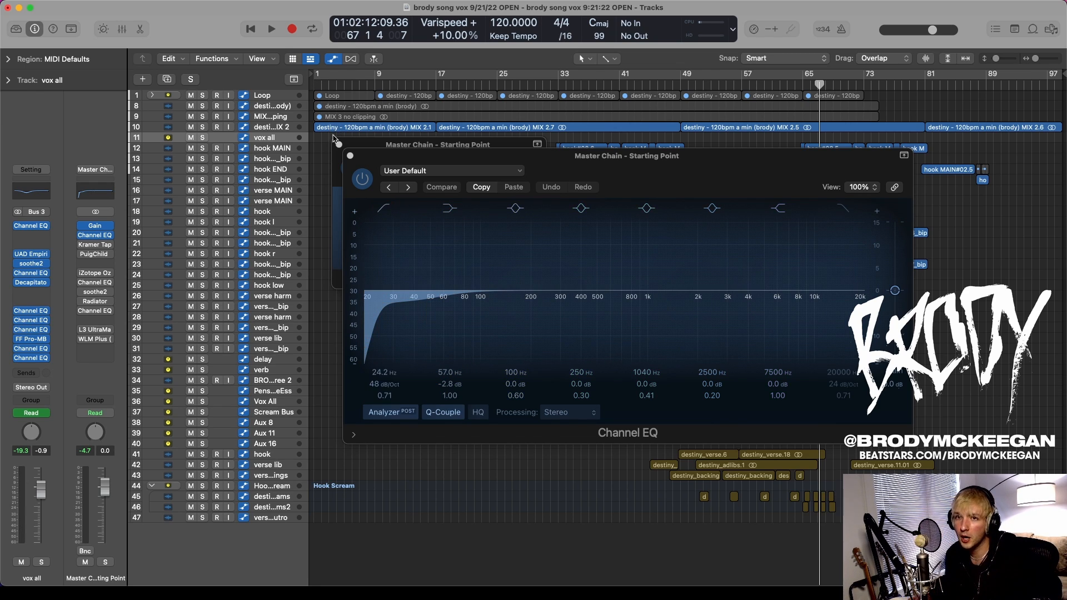
click(350, 155)
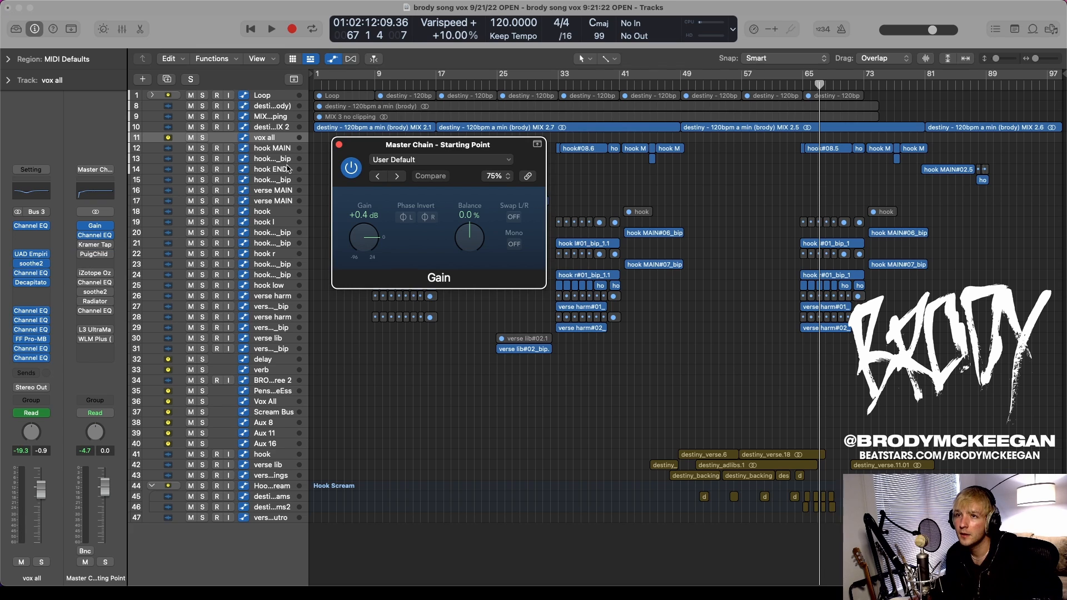
click(339, 145)
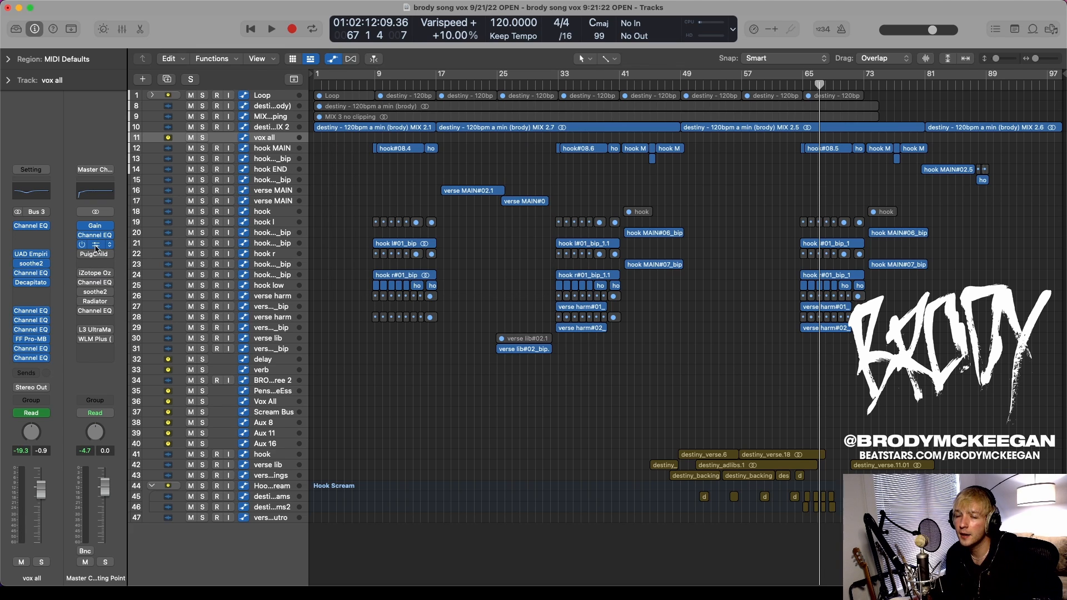
- Enable Kramer Tape on the master chain, review its Mastering Clean and Open settings, and close it
click(94, 244)
drag(620, 153, 672, 168)
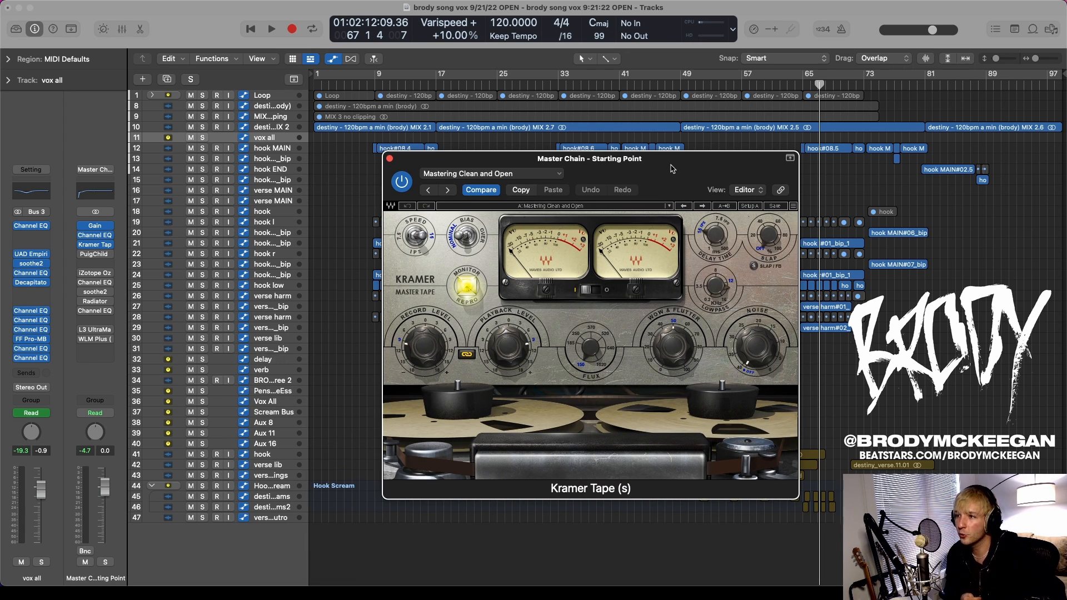
click(389, 159)
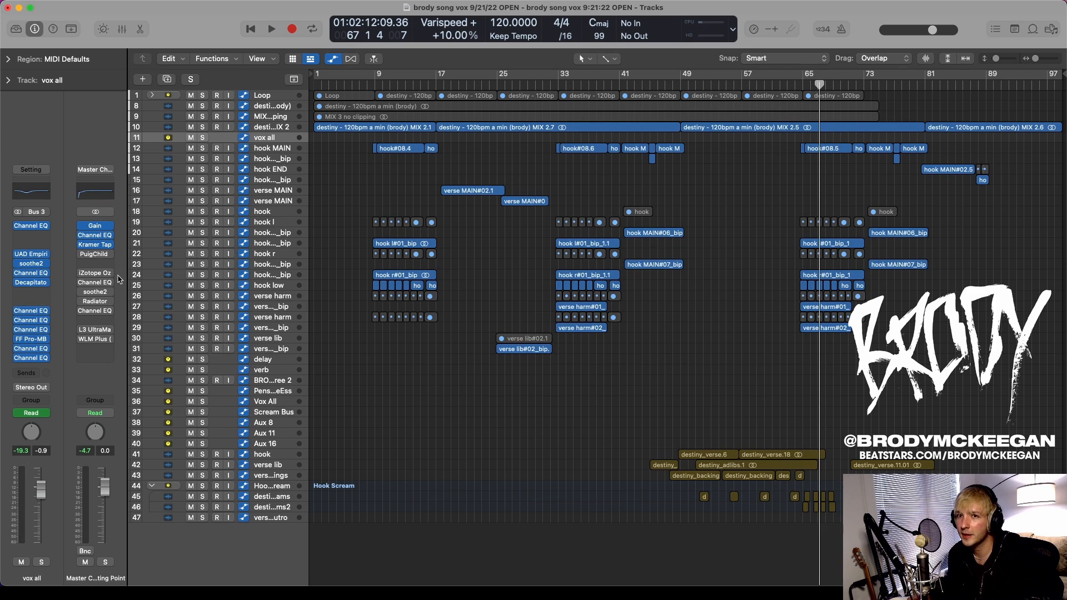
- Enable PuigChild 670 on the master chain, compare it off and on while playing the first verse, and close it left enabled
click(93, 254)
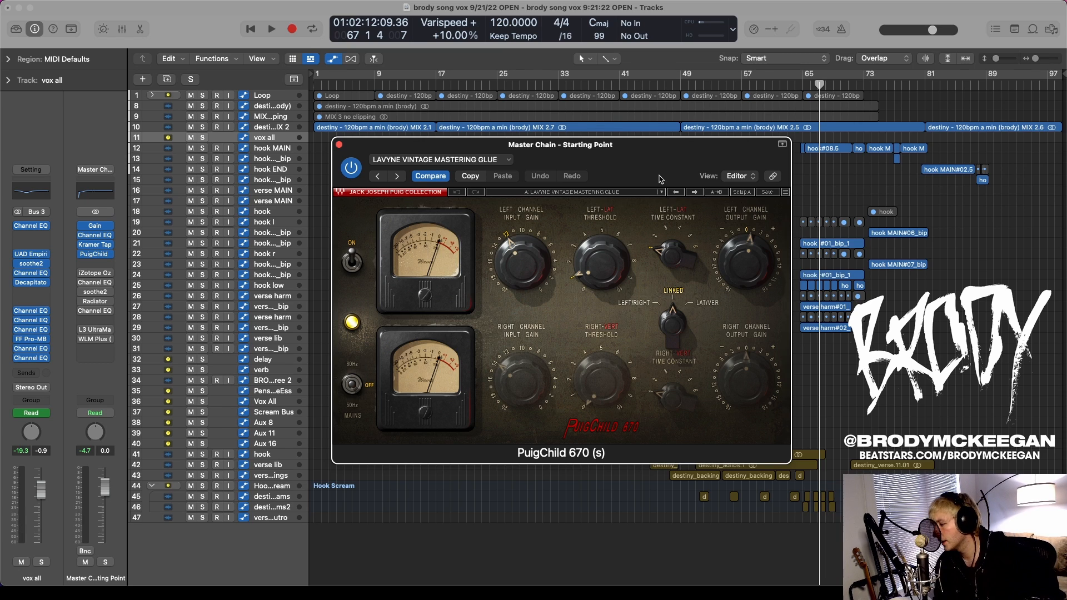
drag(672, 147, 716, 254)
click(444, 88)
key(space)
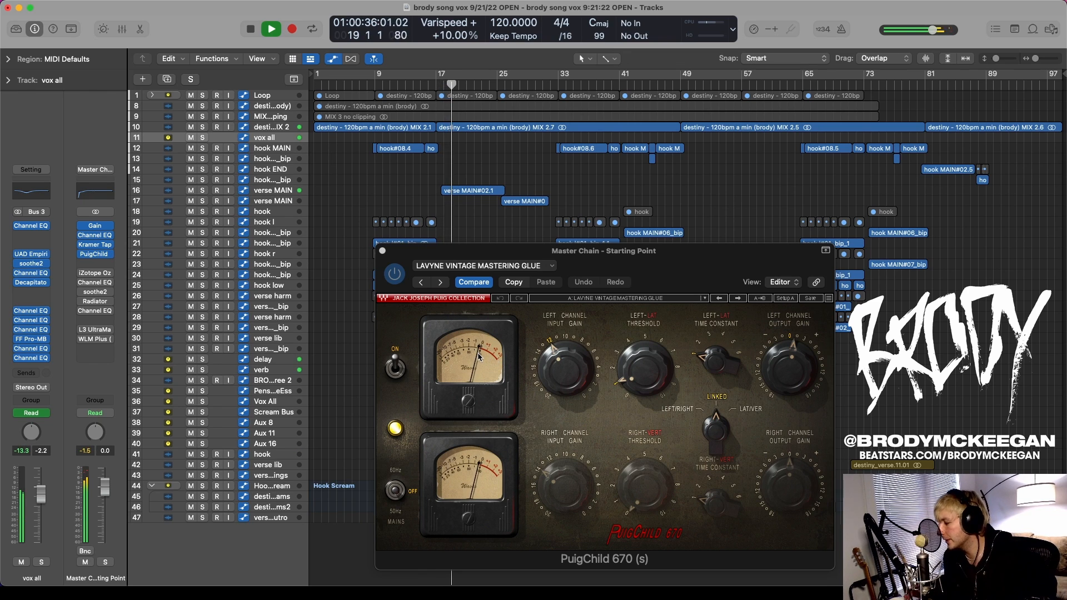
click(397, 273)
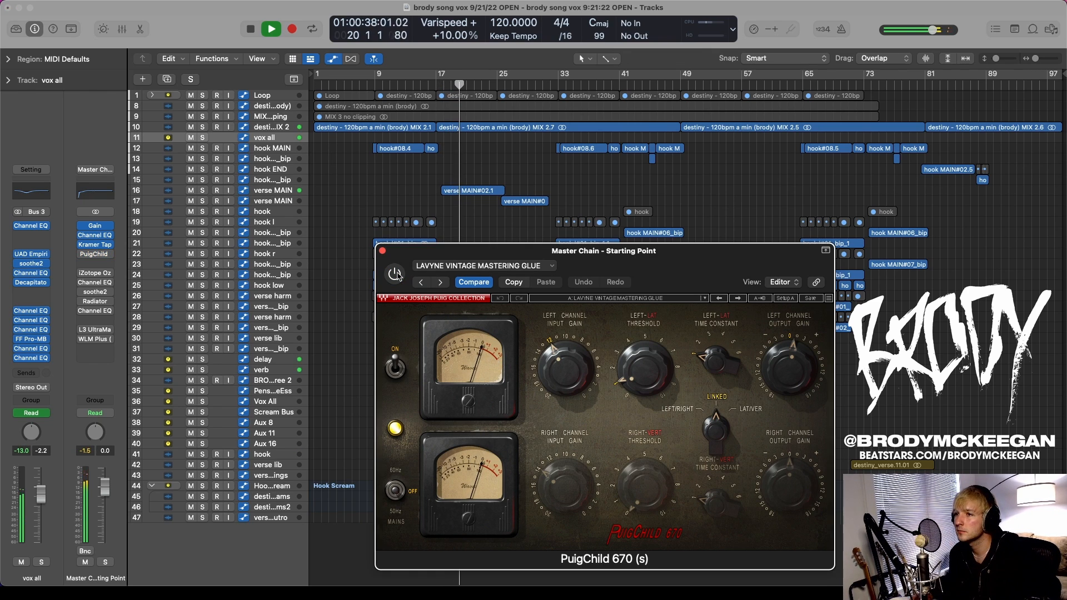
click(396, 273)
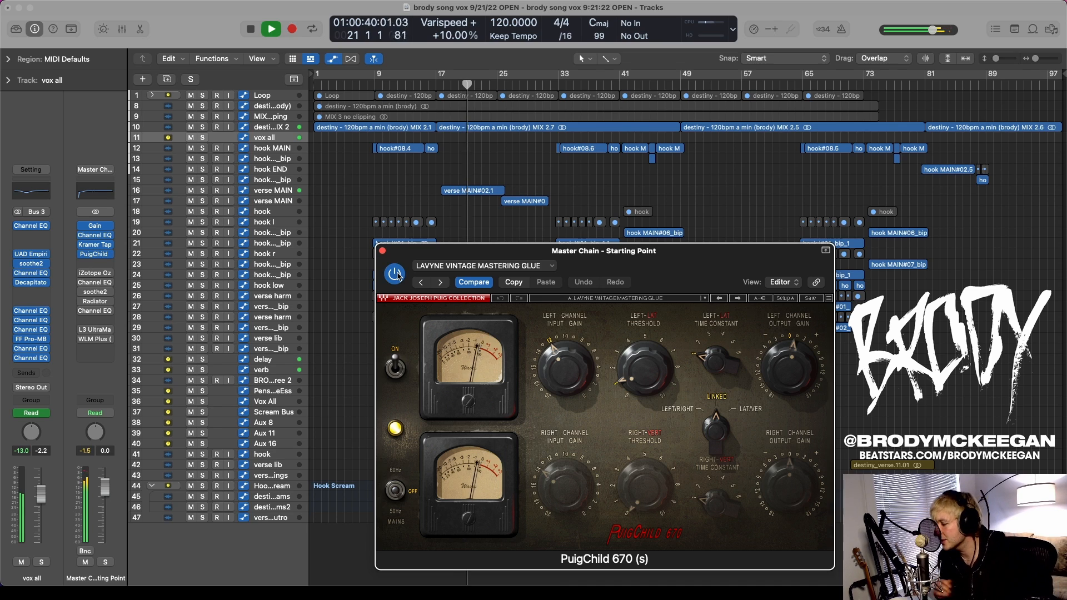
key(space)
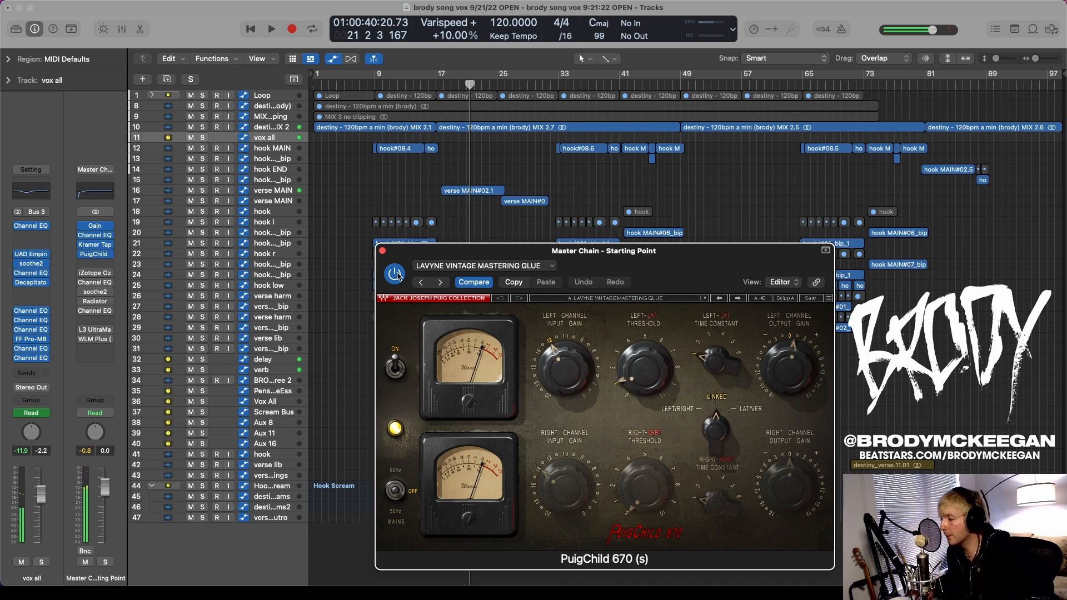
click(383, 252)
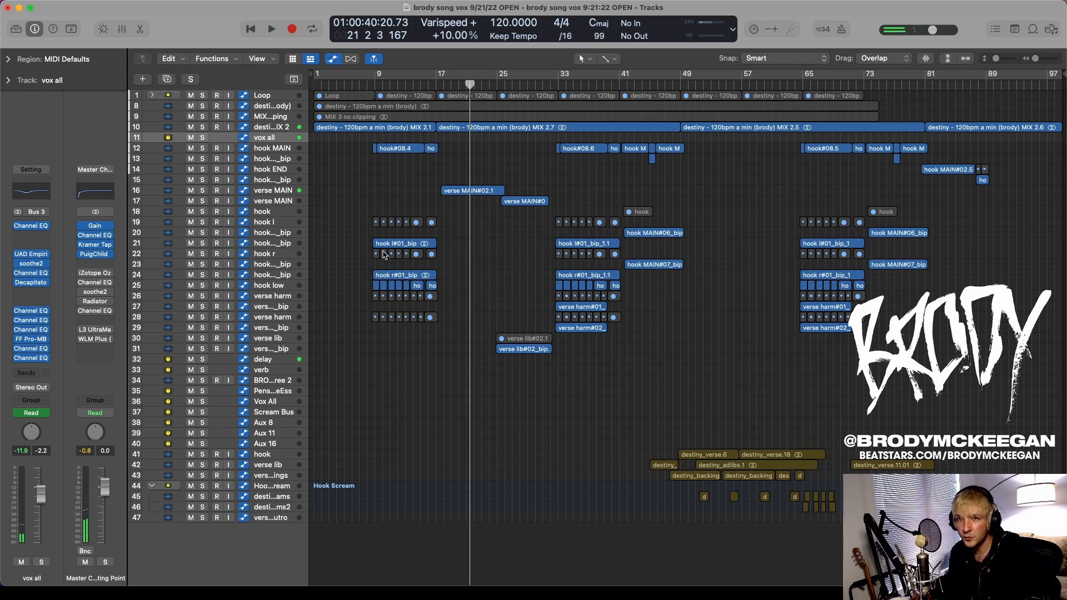
- Play the verse from bar 21 to bar 24 to hear Kramer Tape in the master chain
key(space)
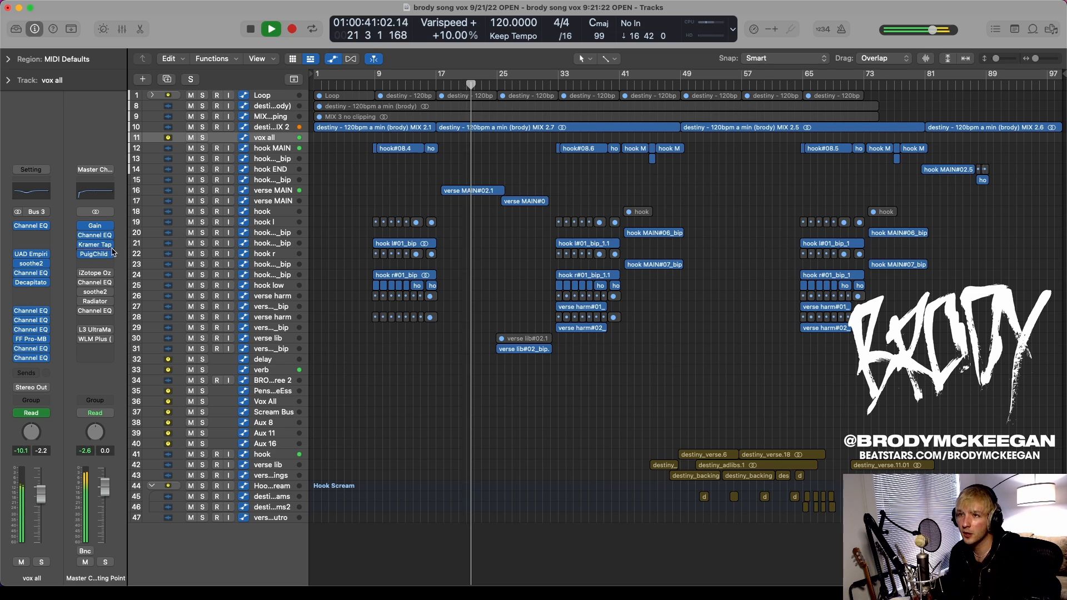
mouse_move(82, 246)
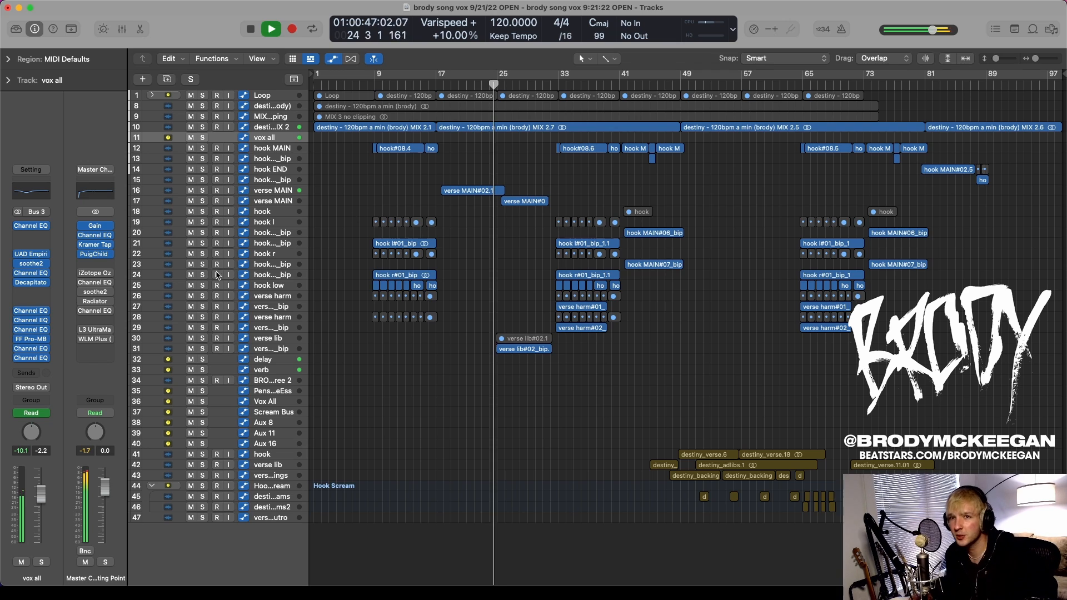
key(space)
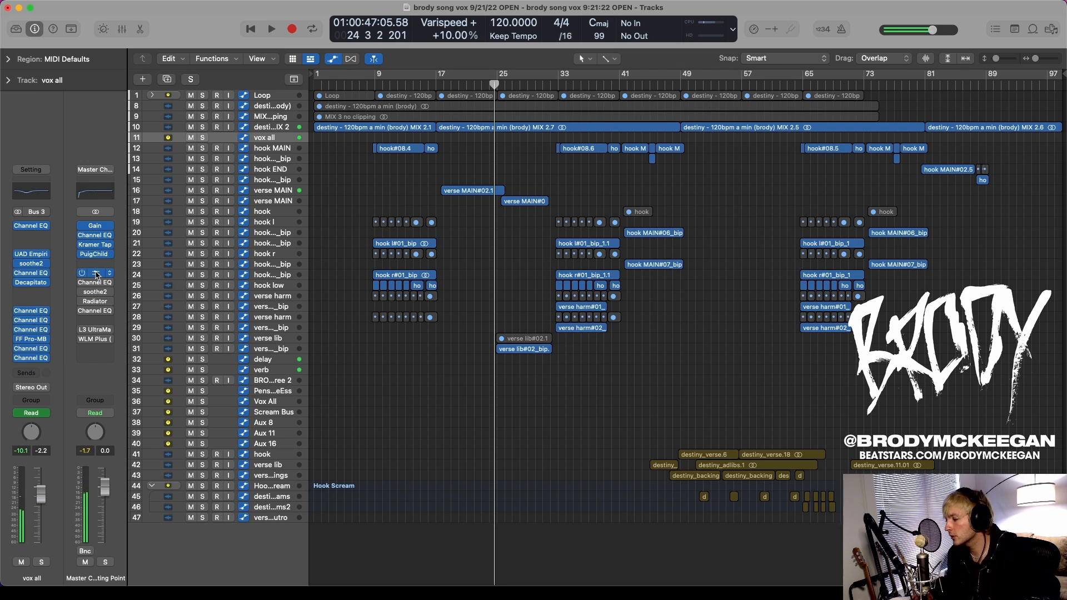
- Enable iZotope Ozone 7 on the master chain and review its Equalizer, Dynamic EQ, Imager and Vintage Tape modules
click(96, 275)
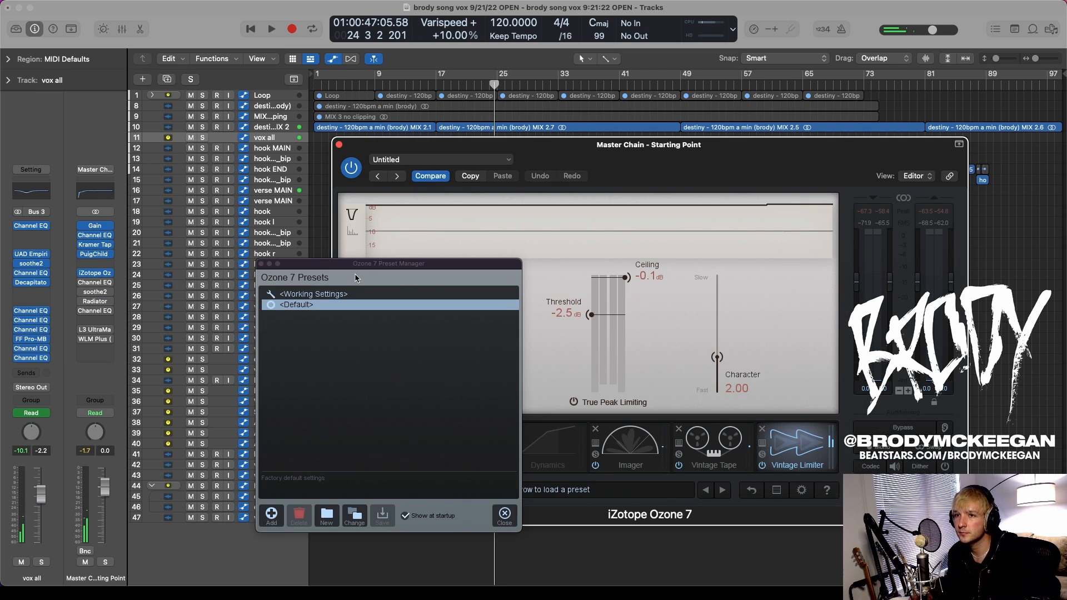
click(388, 445)
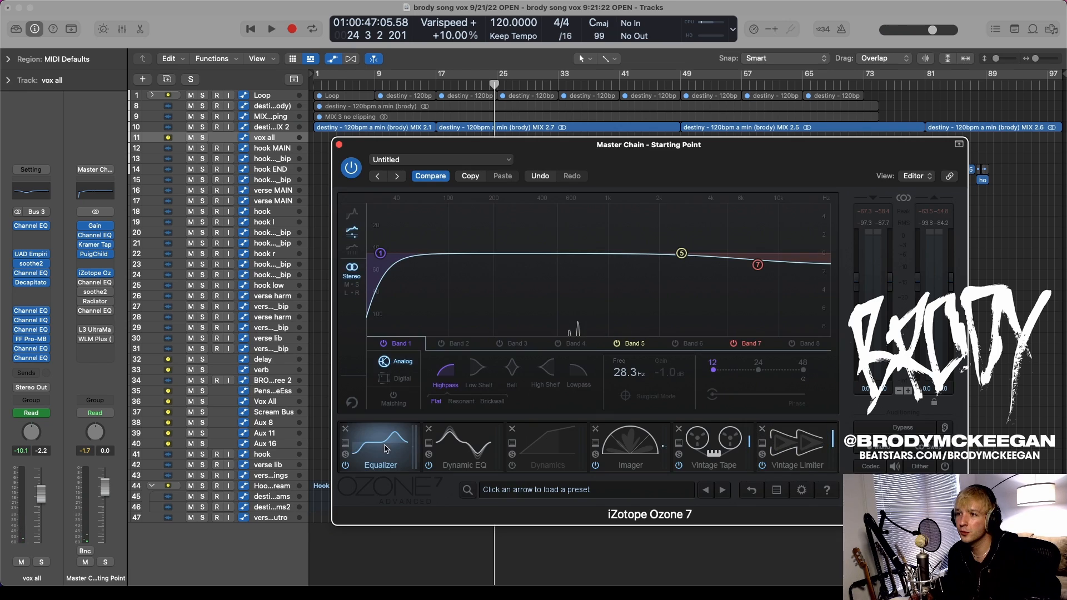
click(471, 445)
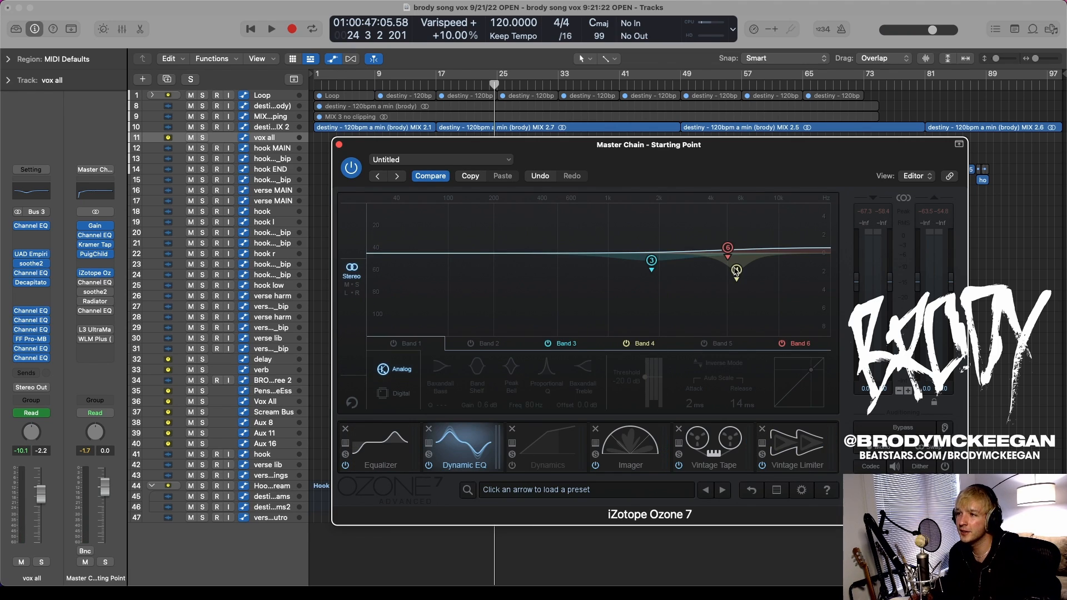
click(615, 454)
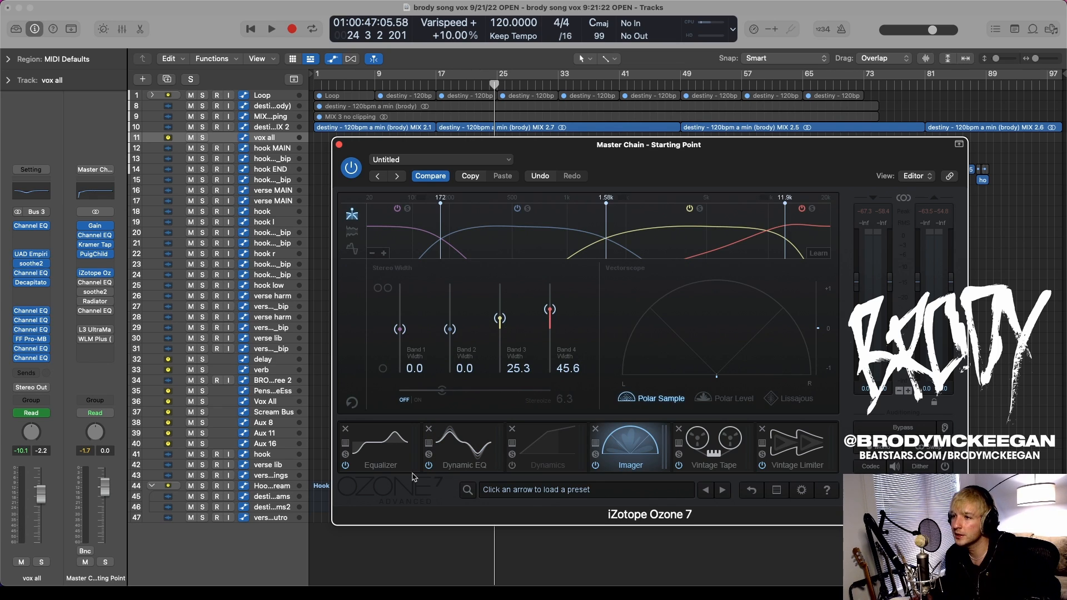
click(728, 453)
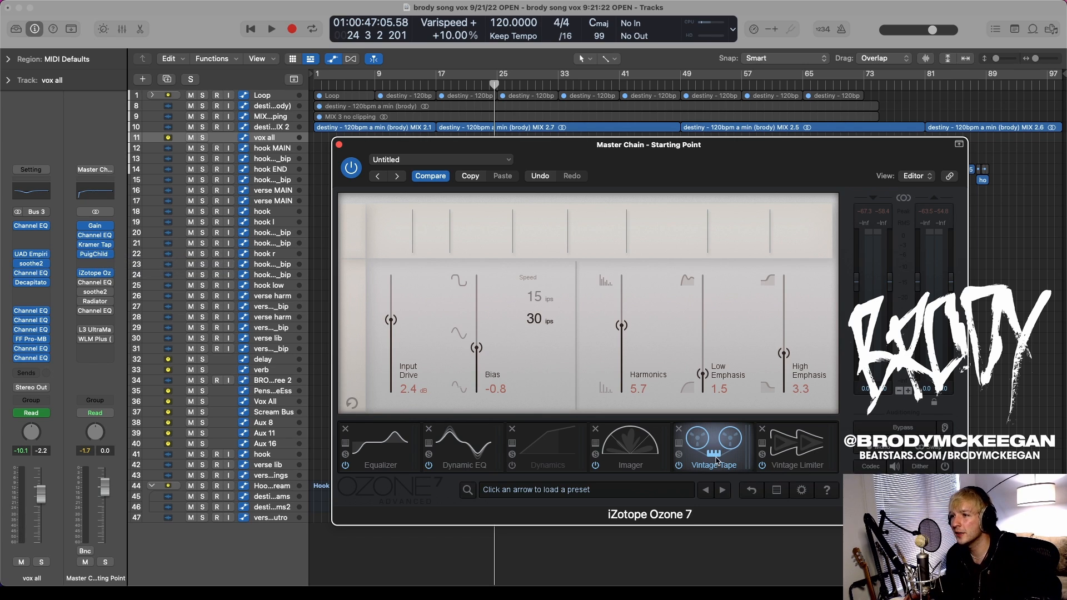
- Play the verse from bar 24 with Ozone's Vintage Limiter shown, then close Ozone and stop playback
click(804, 448)
key(space)
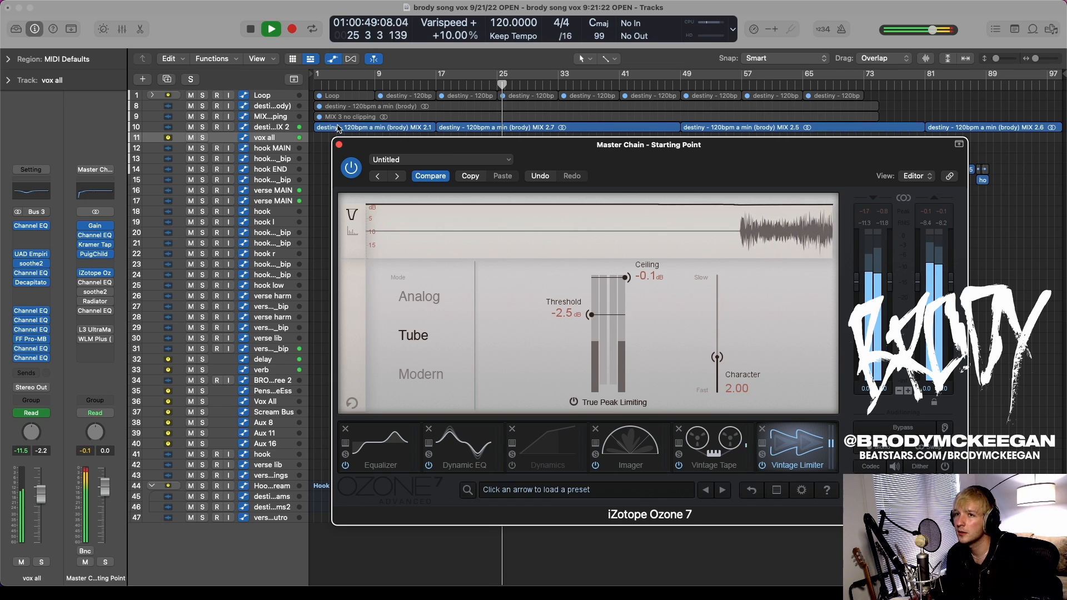
click(339, 144)
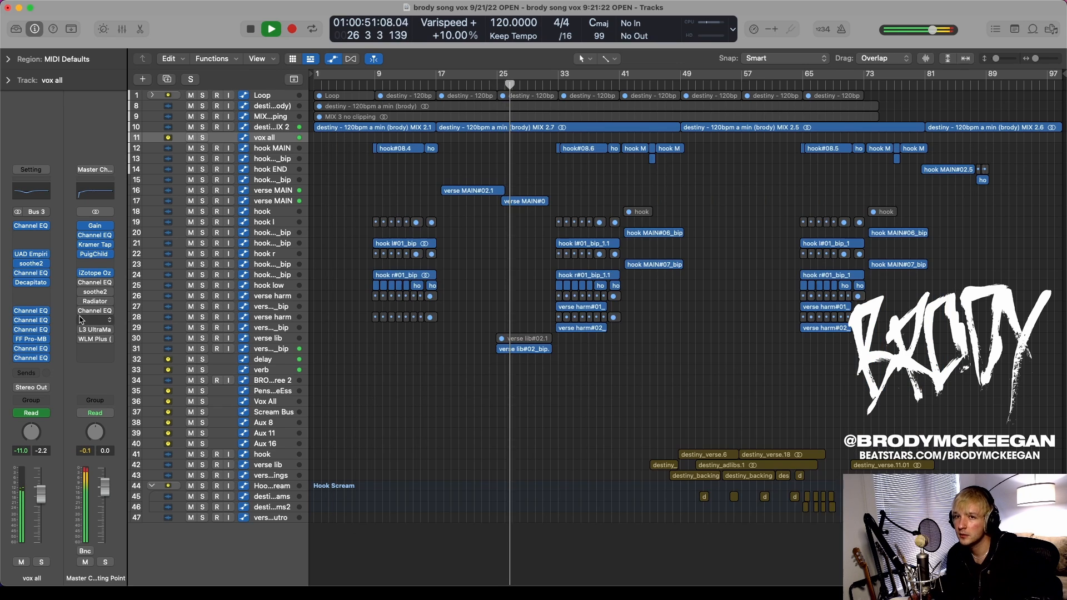
key(space)
- Enable and open the Channel EQ after Ozone on the master chain, and compare it off and on during playback from bar 26
click(97, 283)
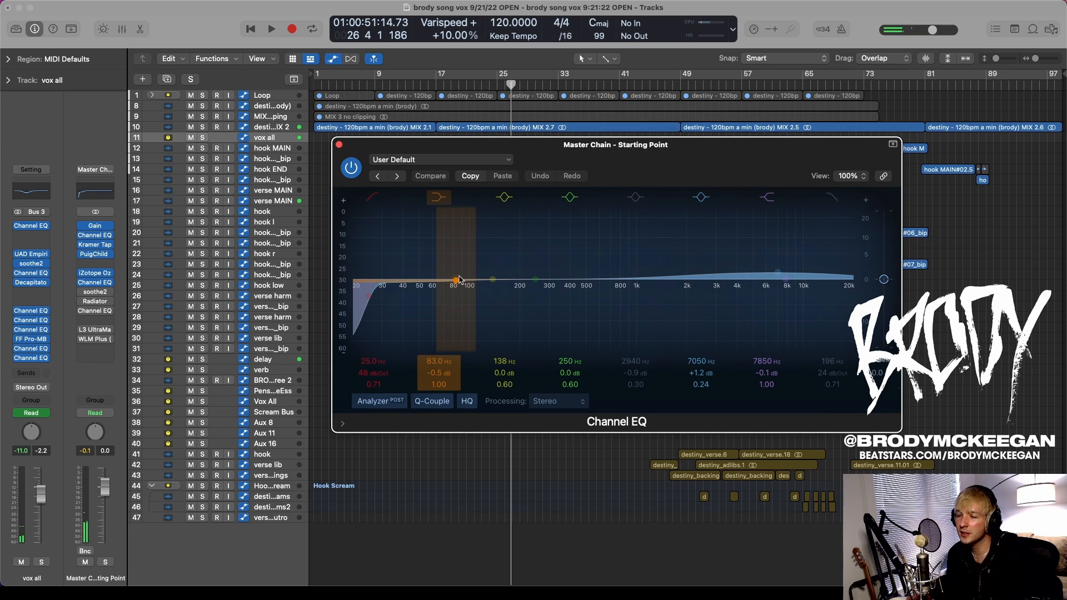
key(space)
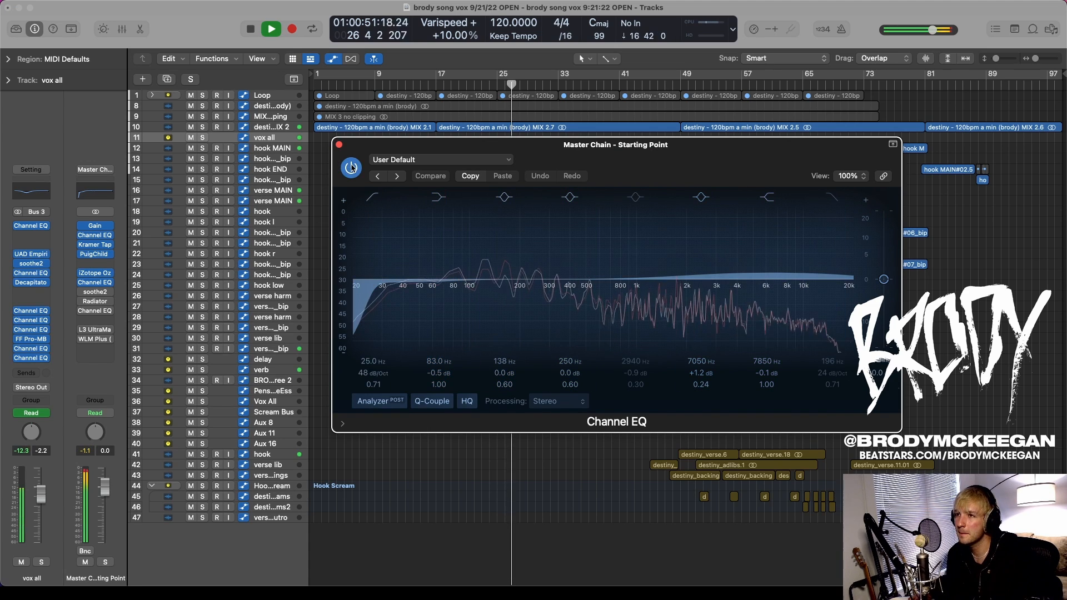
click(351, 167)
click(351, 168)
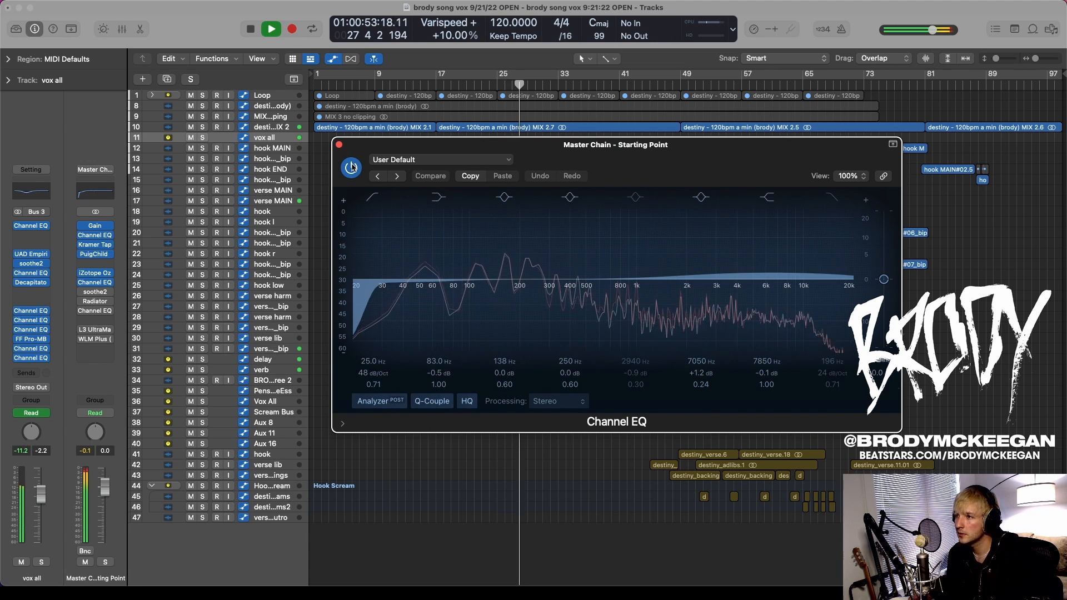
- Replace the open Channel EQ with soothe2, enabled on the master chain, and audition it from bar 28 to bar 29
key(space)
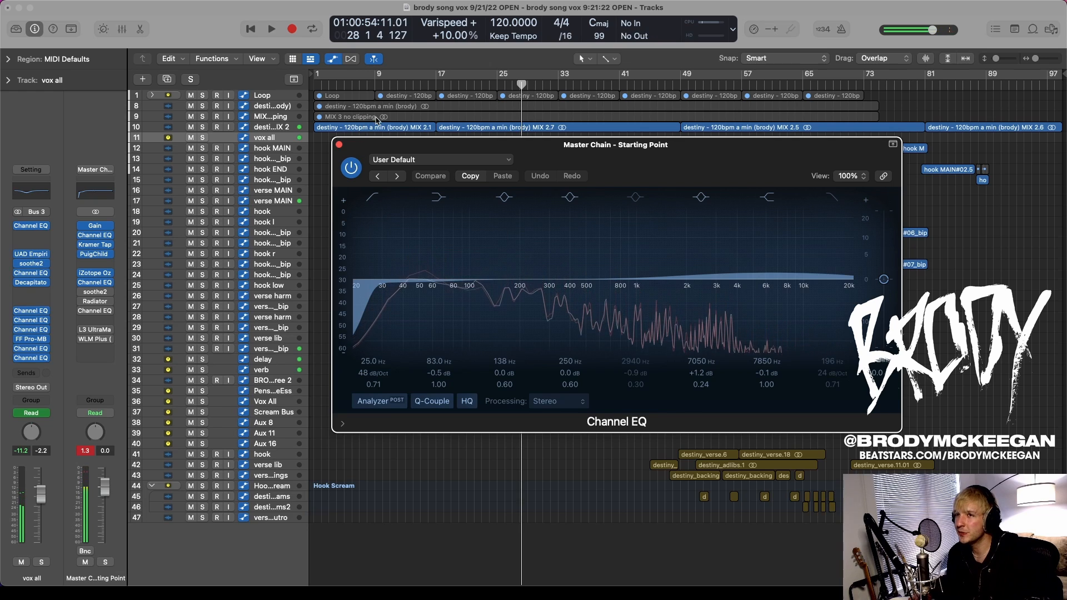
click(339, 146)
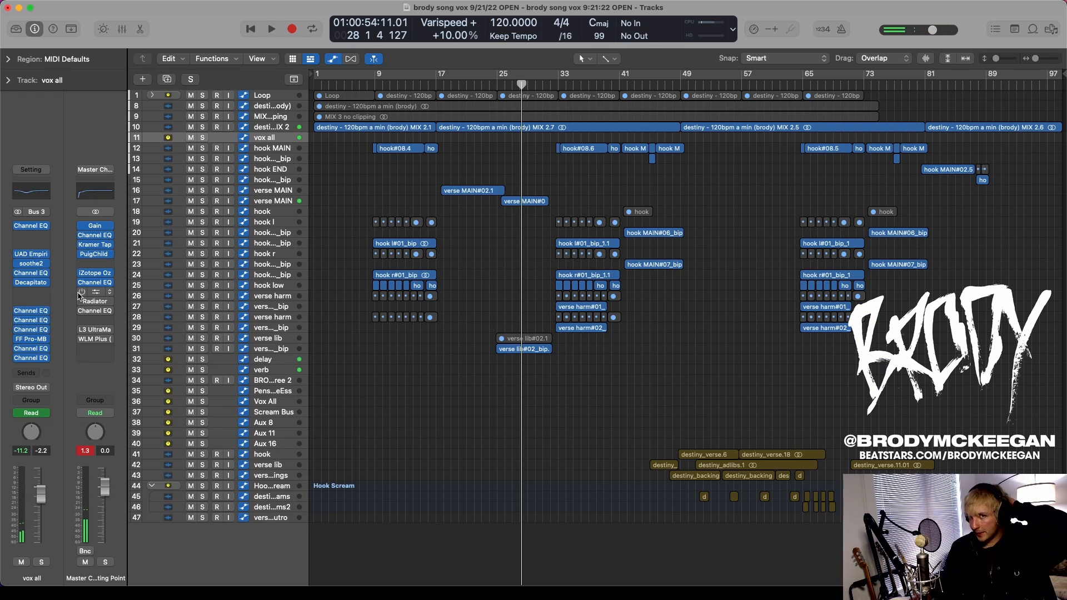
click(97, 293)
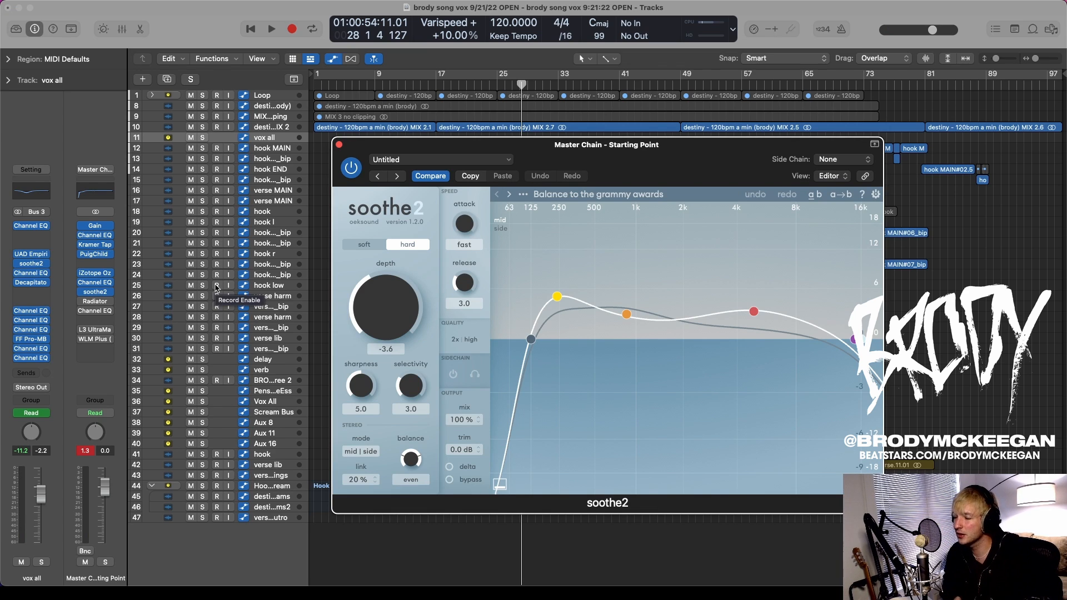
key(space)
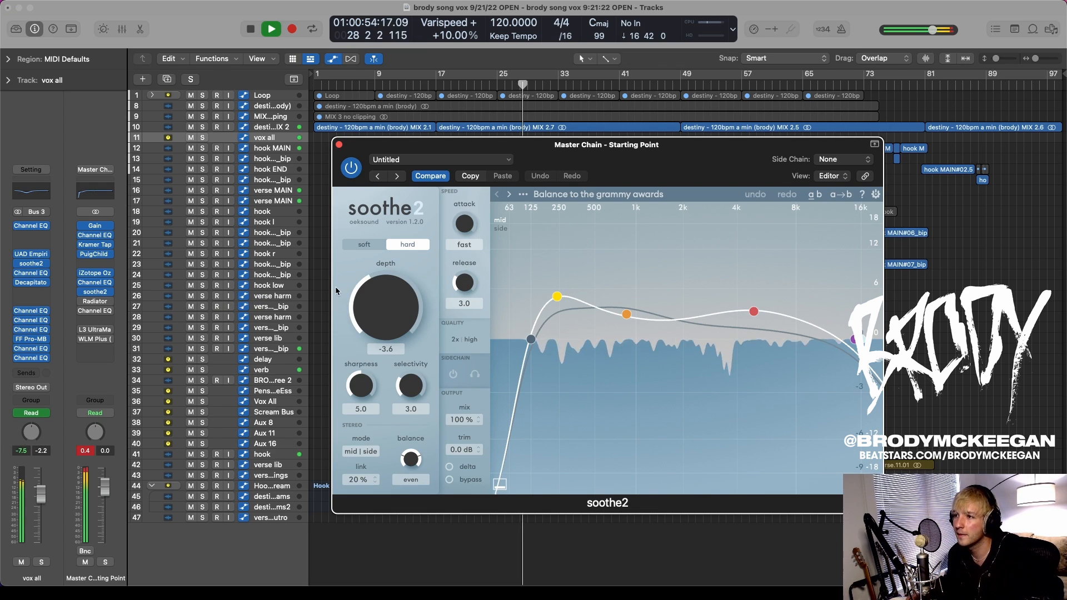
key(space)
click(339, 144)
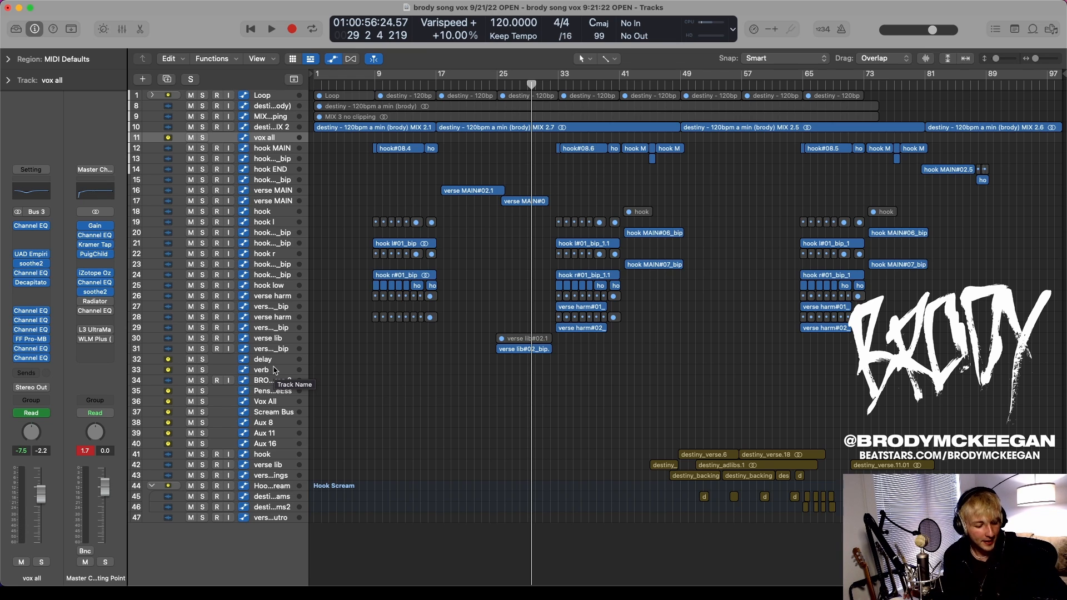
- Enable and open Radiator on the master chain, and compare it off and on during playback from bar 29 to bar 31
click(99, 301)
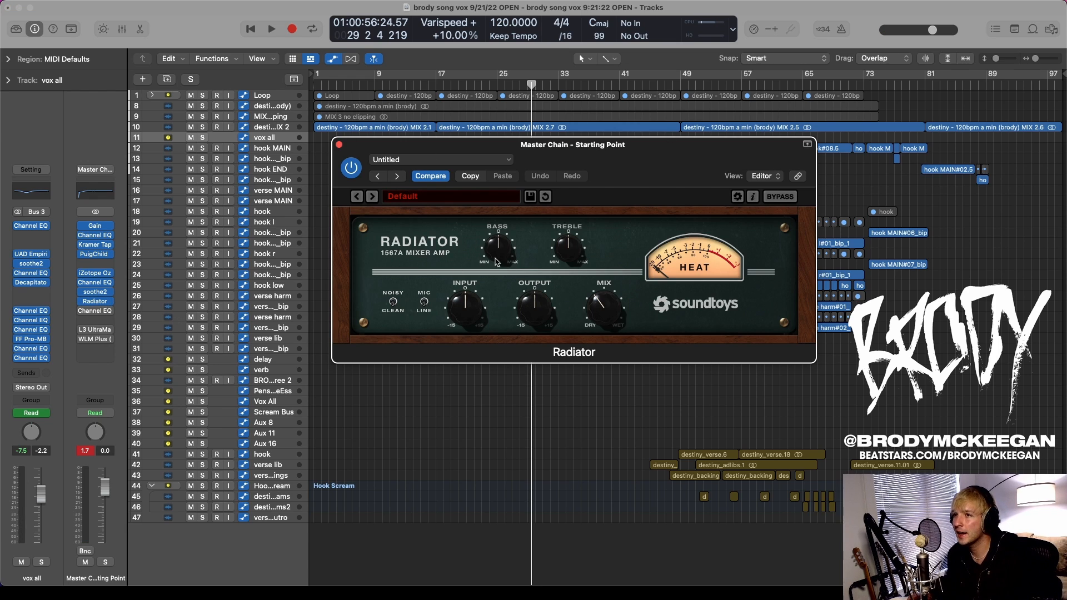
key(space)
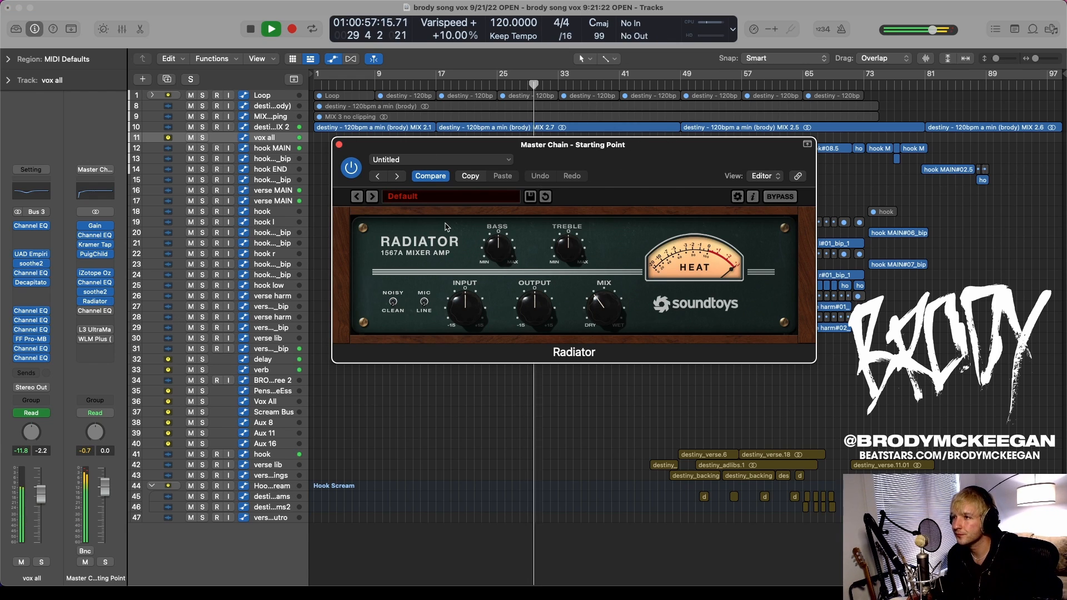
click(351, 168)
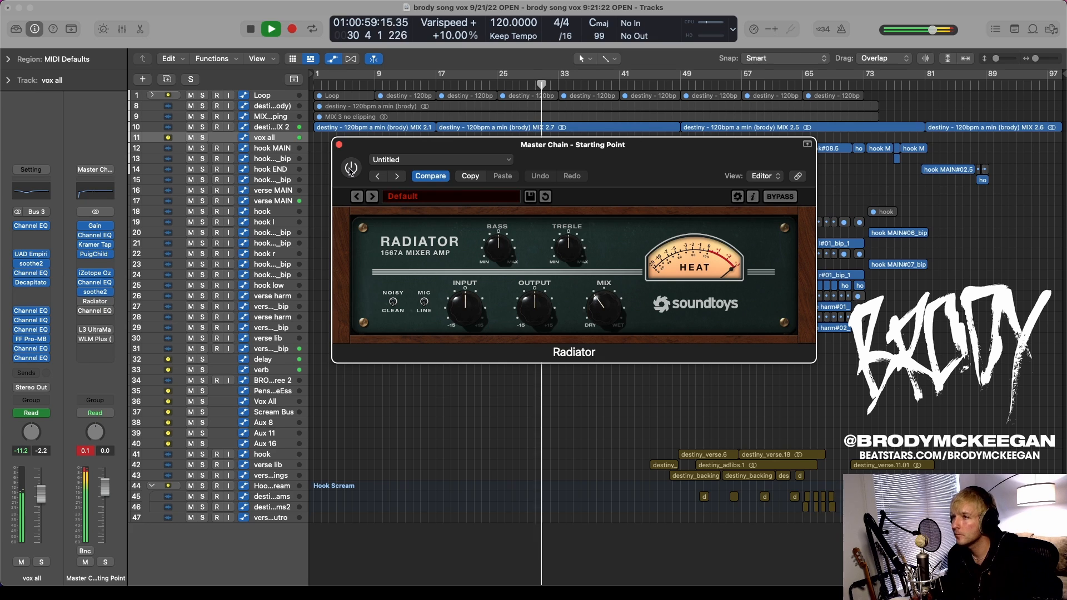
click(351, 169)
key(space)
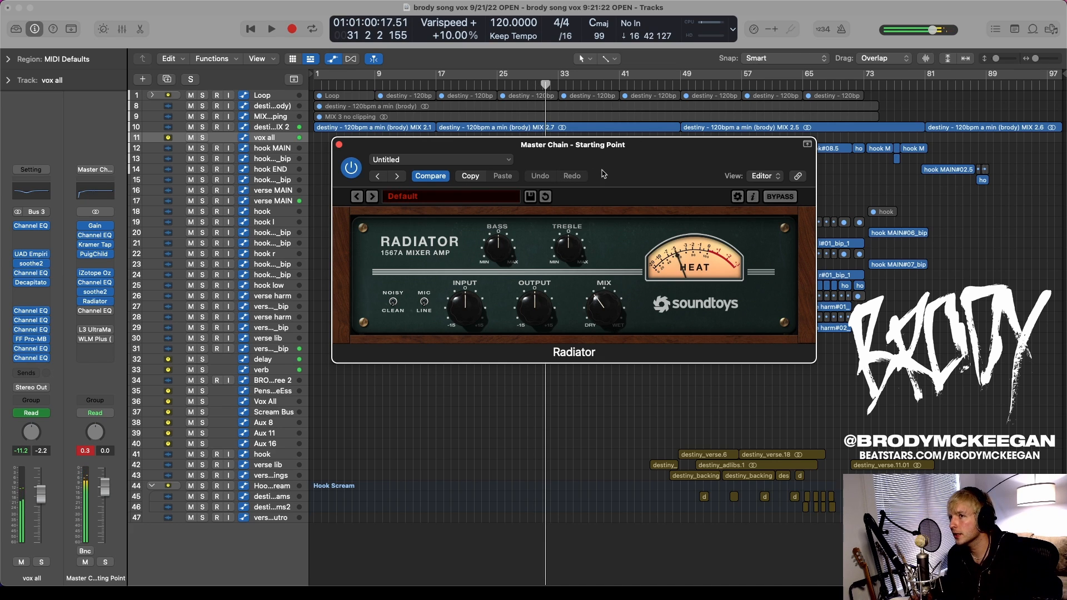
- Move the Radiator window below the hook regions, compare it off and on from bar 31 to bar 37, and close it
drag(606, 164, 559, 277)
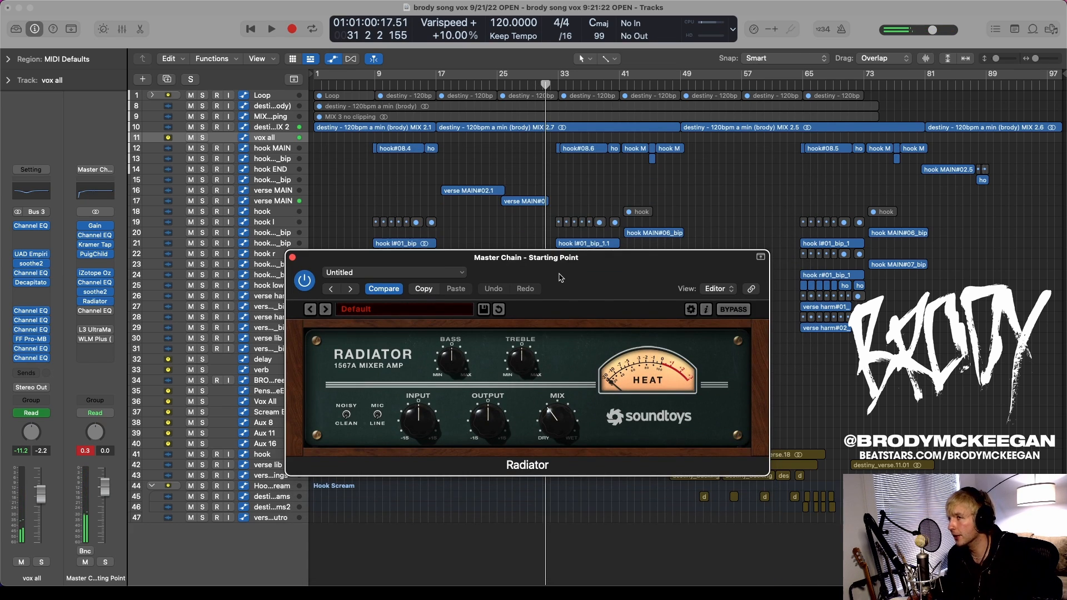
key(space)
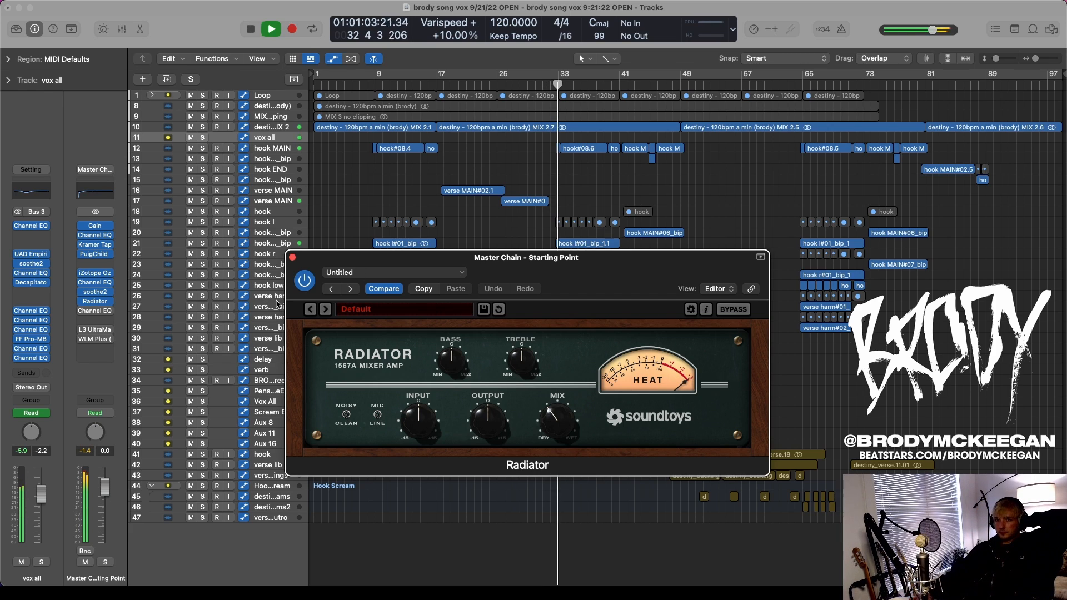
click(304, 280)
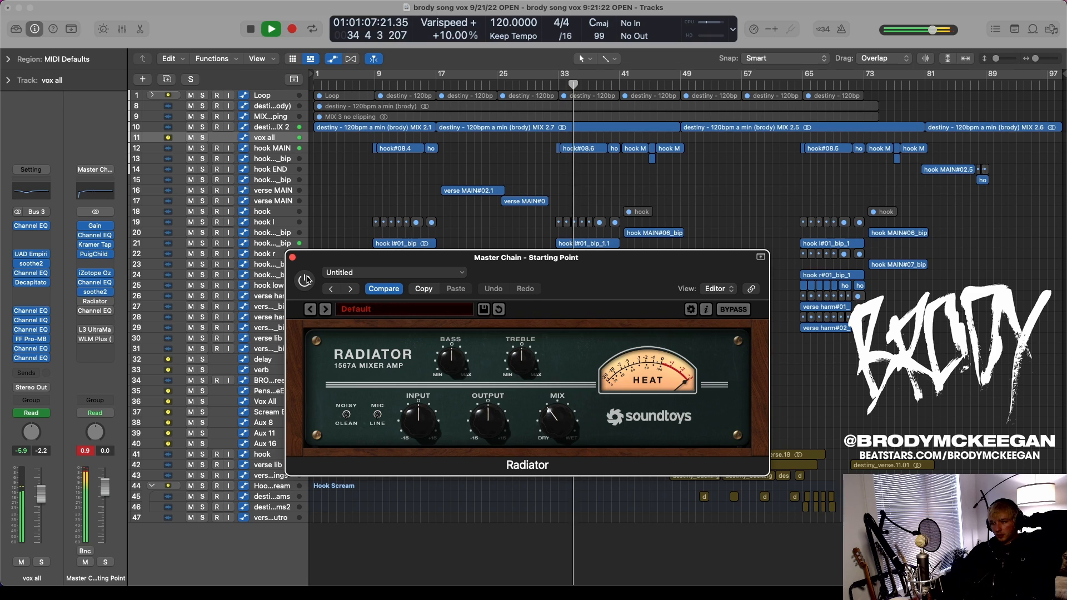
click(306, 280)
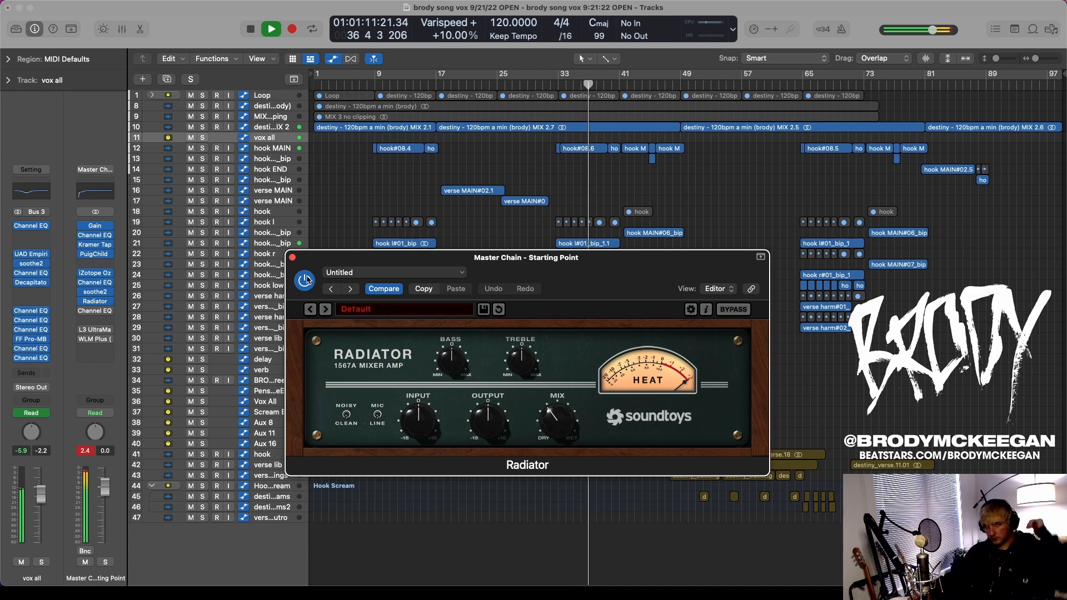
key(space)
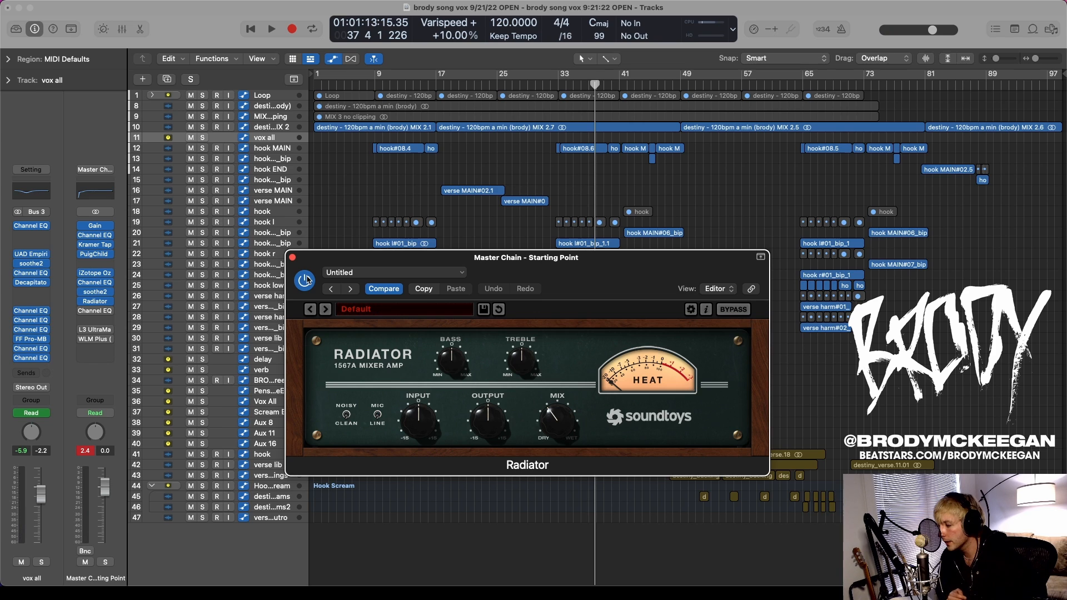
click(292, 257)
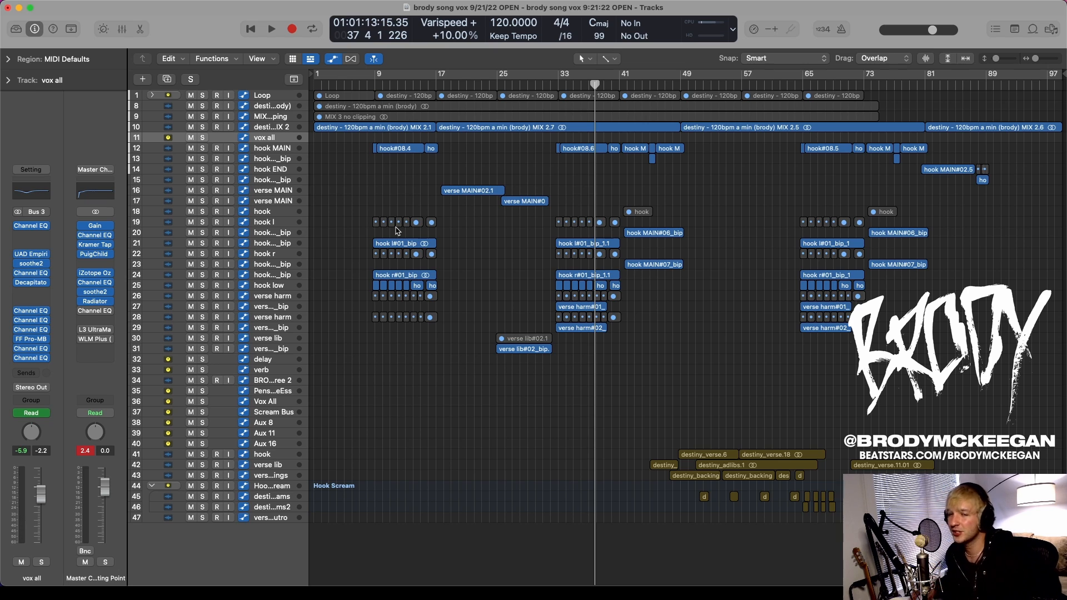
- Enable the Channel EQ after Radiator on the master chain, view its curve and close it
click(94, 311)
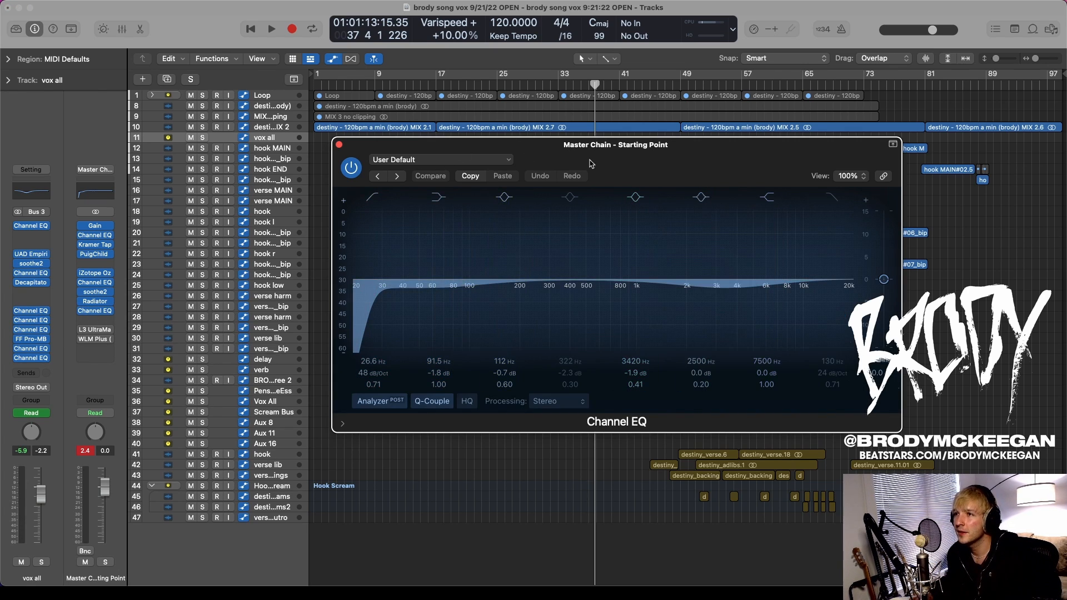
drag(592, 164, 616, 250)
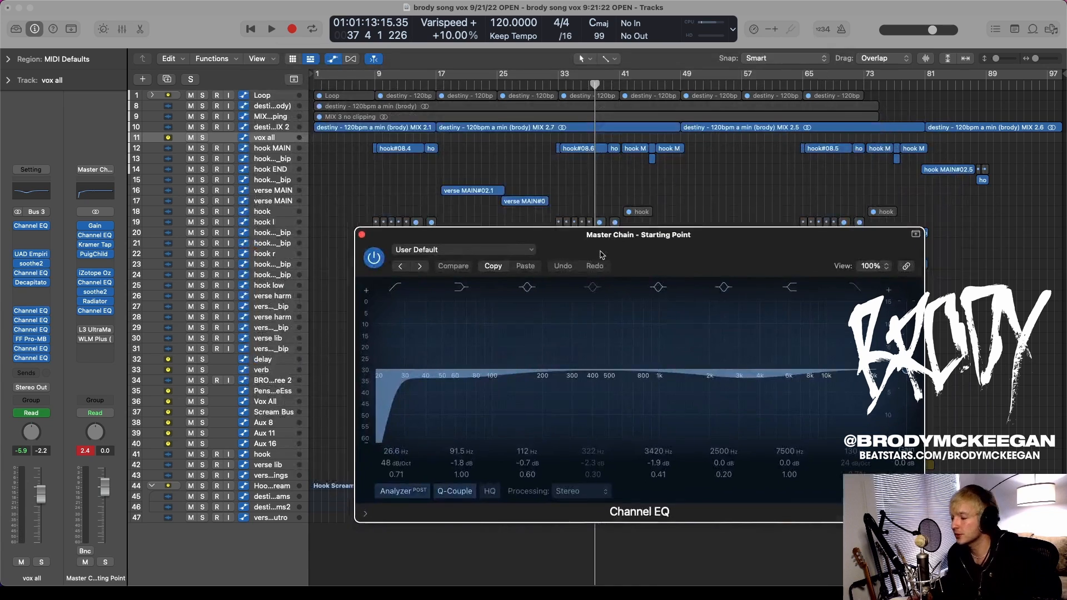
click(362, 236)
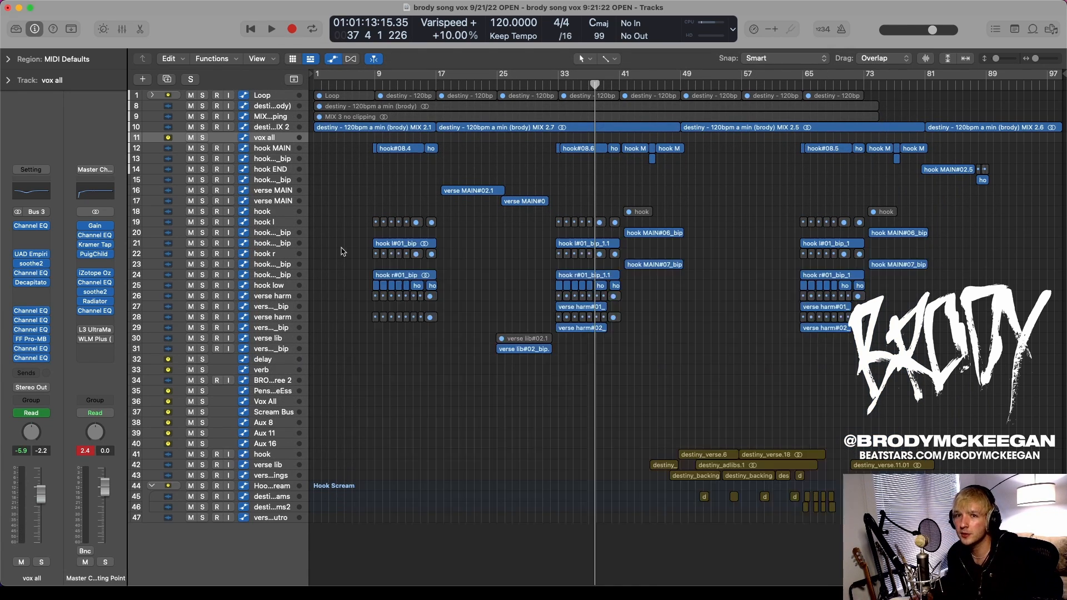
- Enable L3 UltraMaximizer on the master chain and compare it off and on over the hook from bar 33, then close it
mouse_move(88, 330)
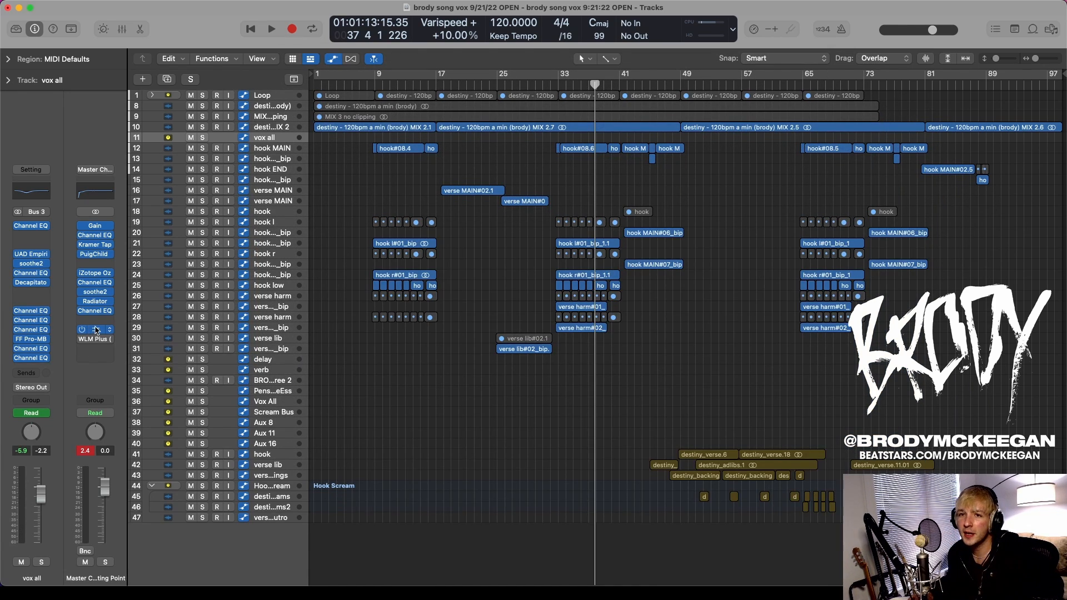
click(96, 330)
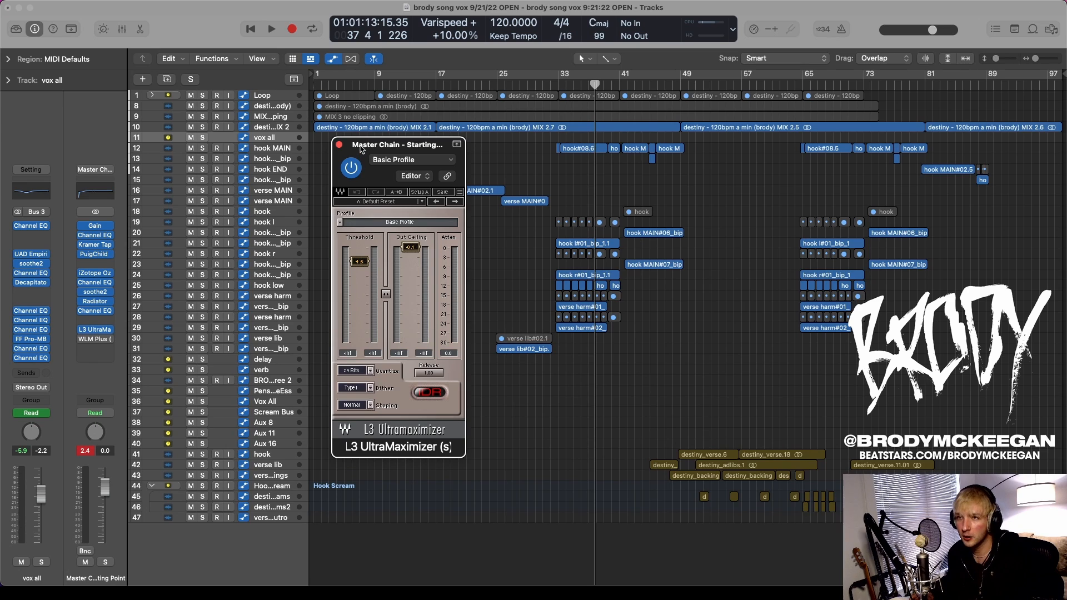
drag(360, 149, 348, 213)
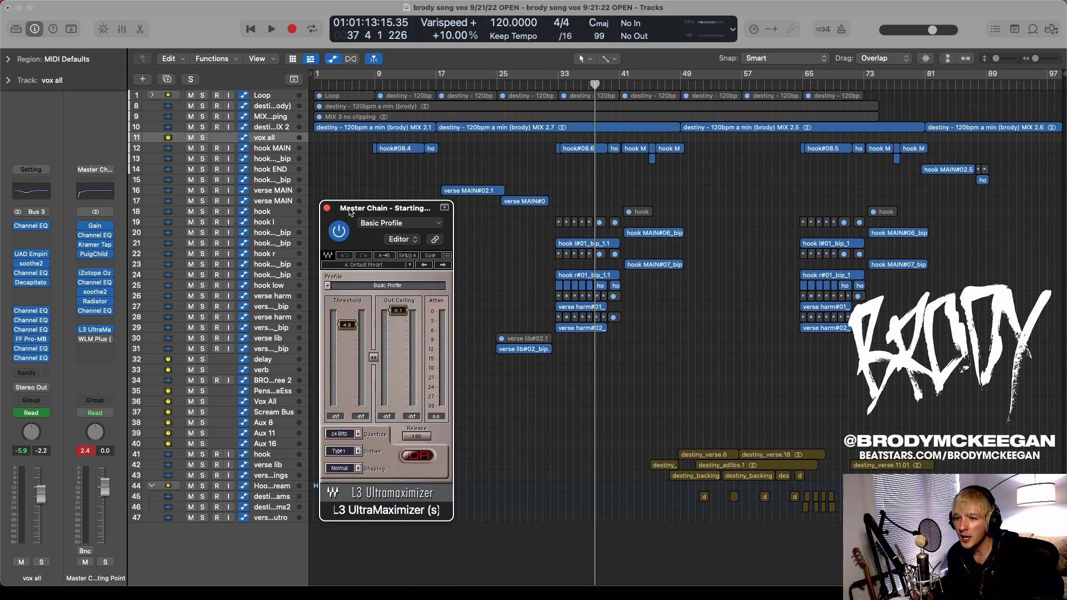
click(560, 84)
key(space)
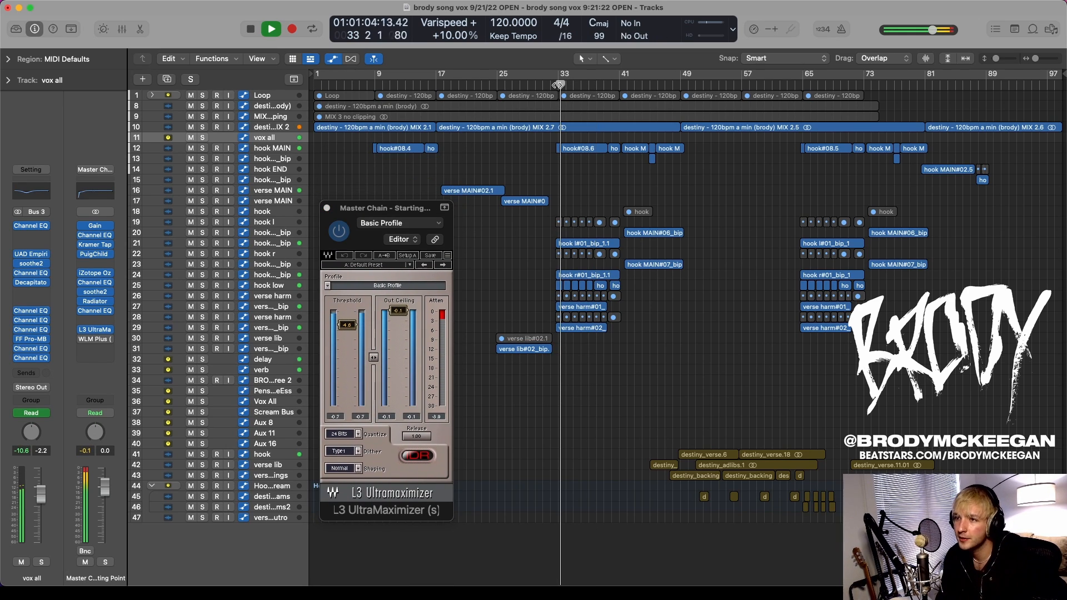
click(339, 231)
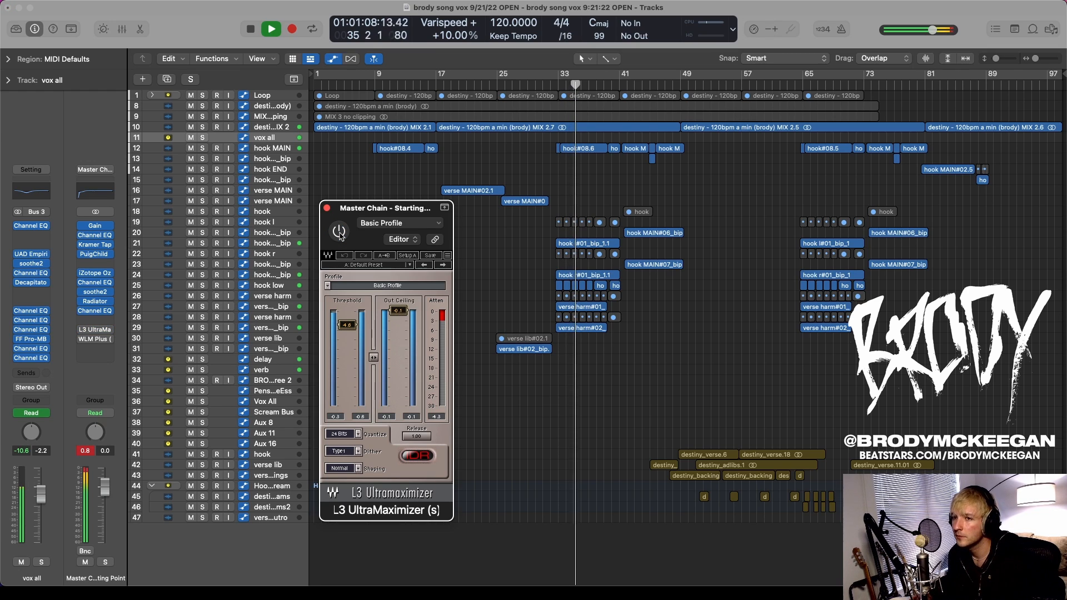
click(338, 231)
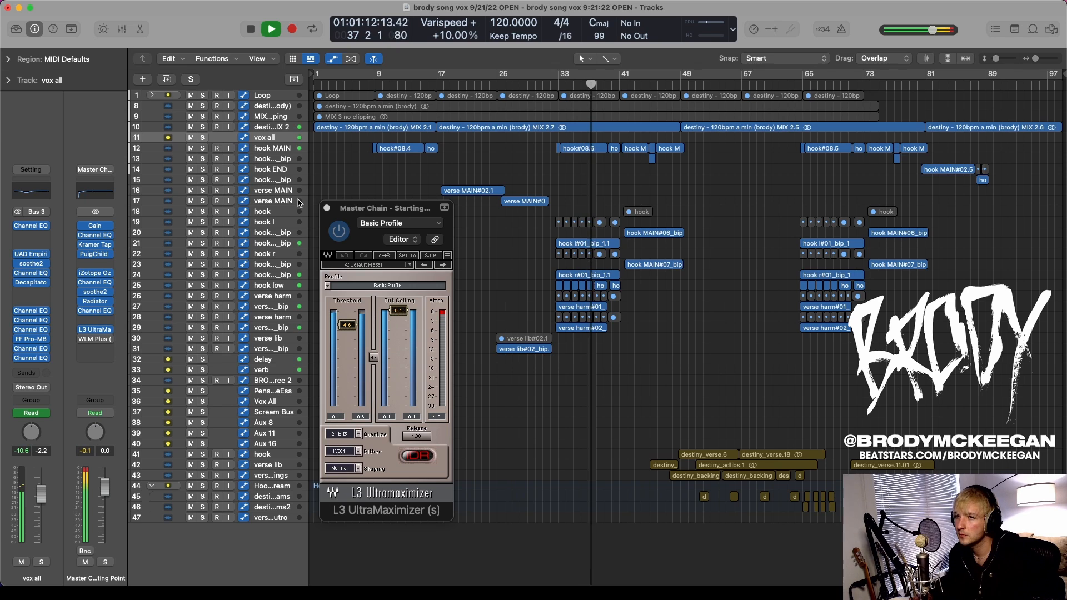
key(space)
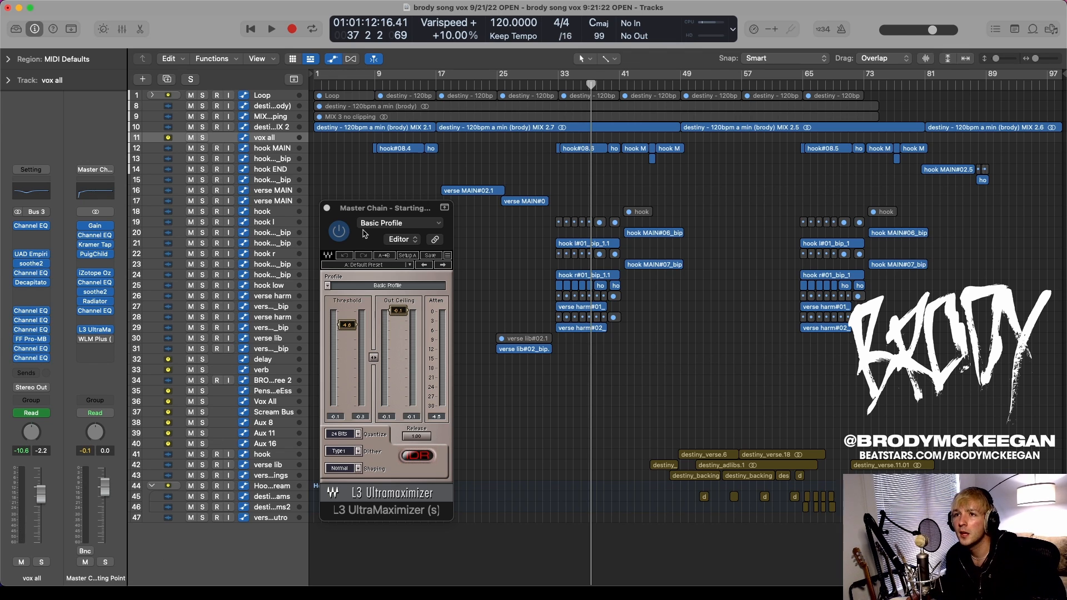
click(327, 208)
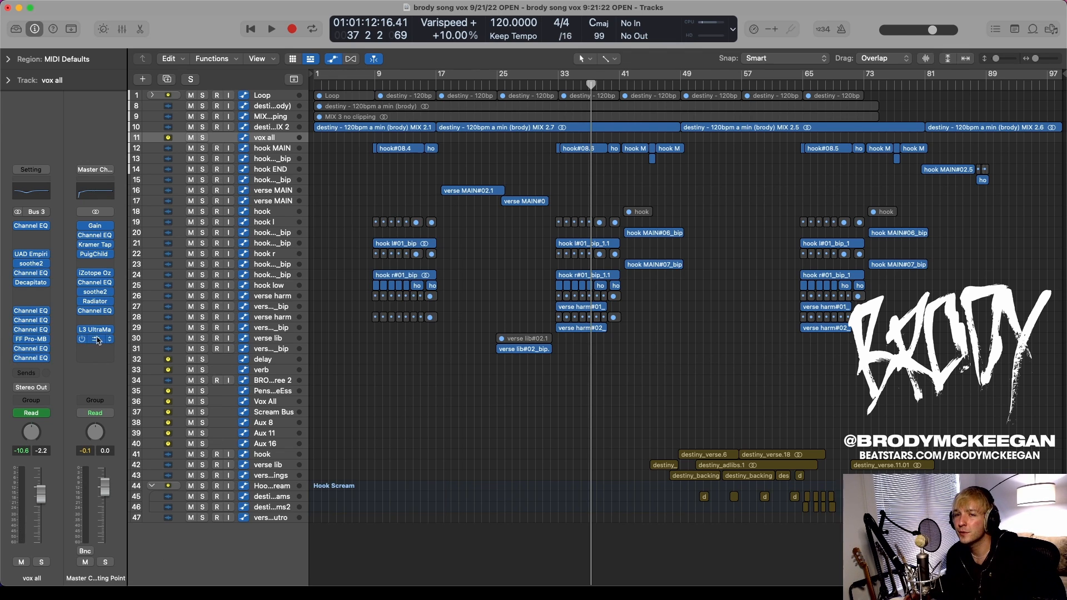
- Enable WLM Plus on the master chain, meter the hook's loudness from bar 33 to bar 37, and close the meter
click(95, 339)
drag(553, 154, 439, 164)
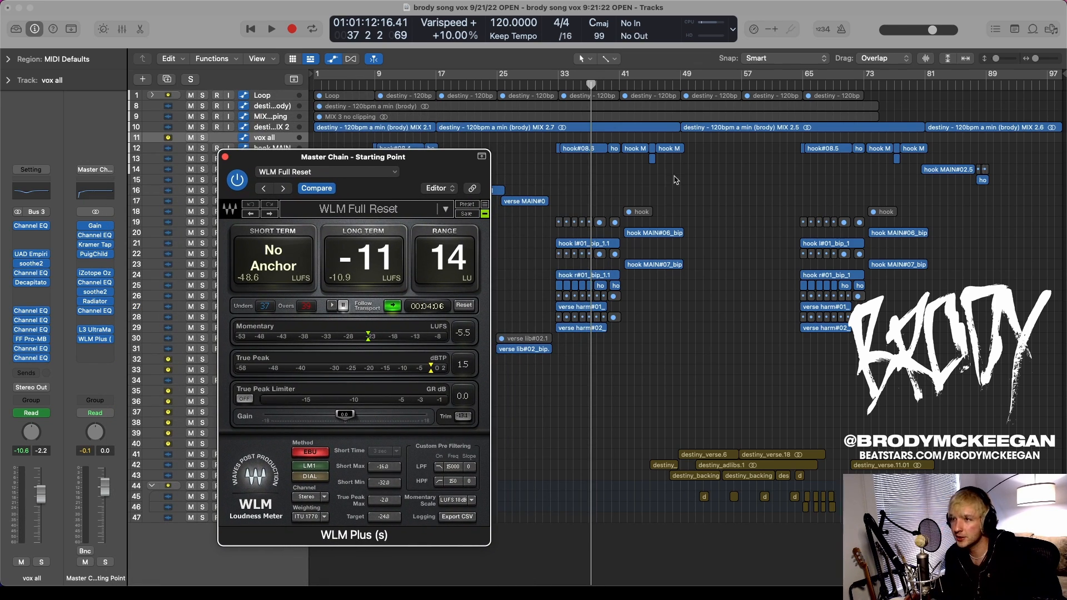
click(558, 88)
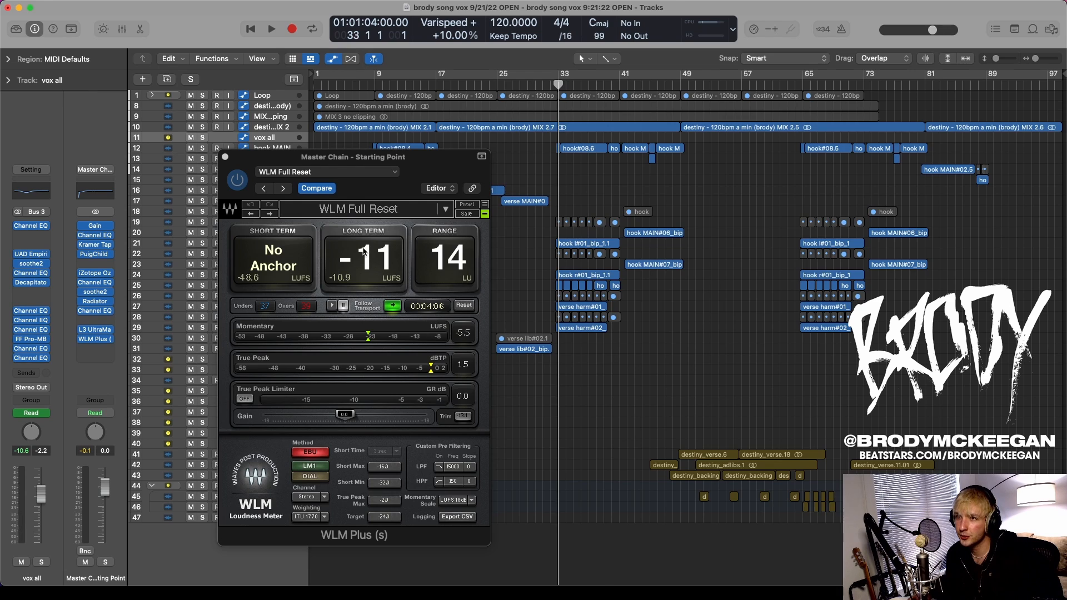
key(space)
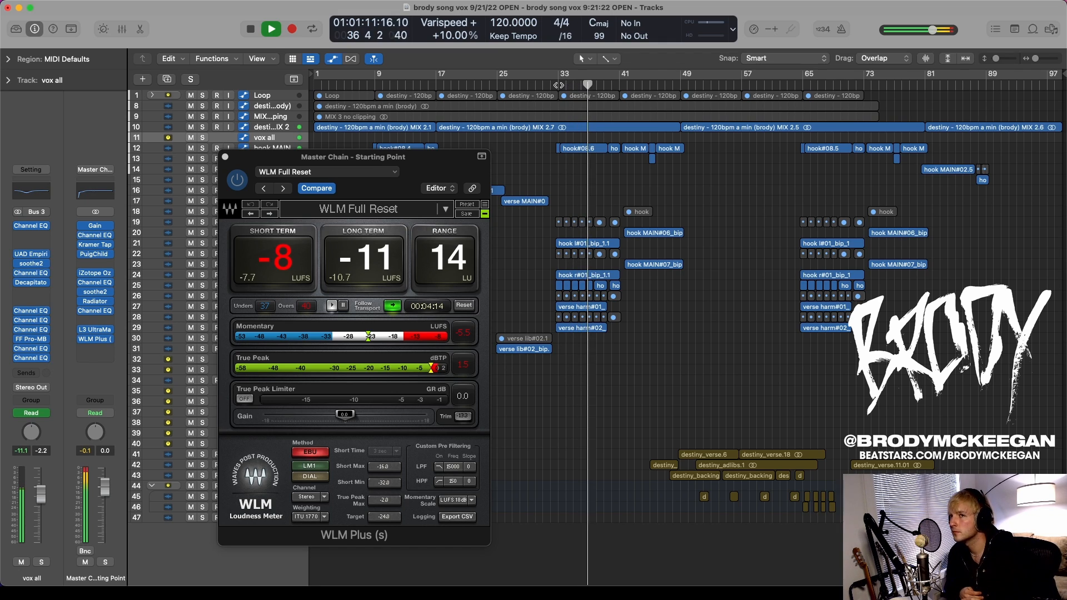
key(space)
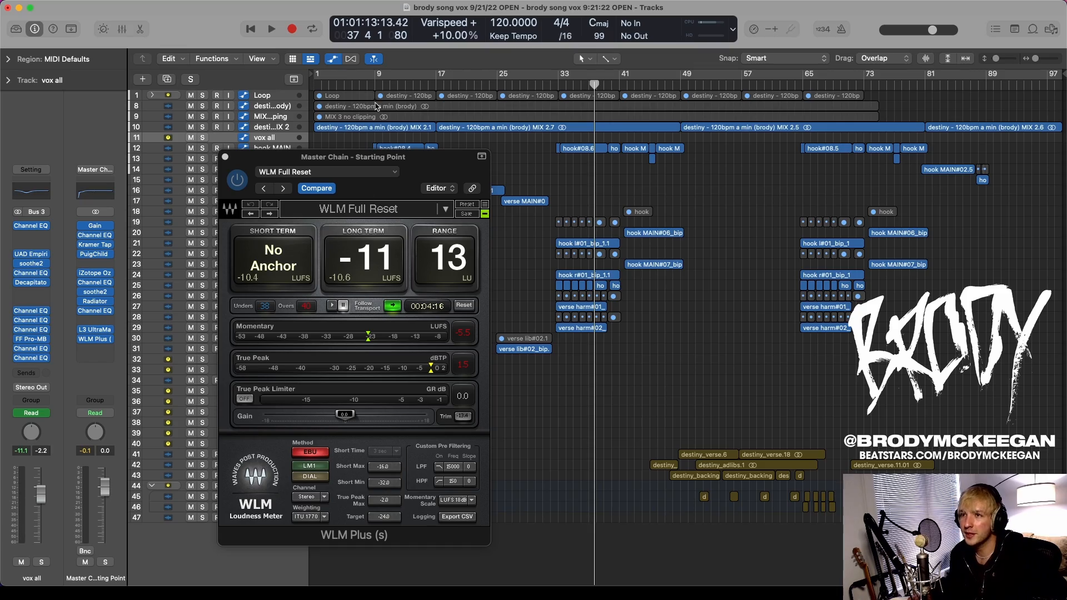
drag(425, 169, 620, 164)
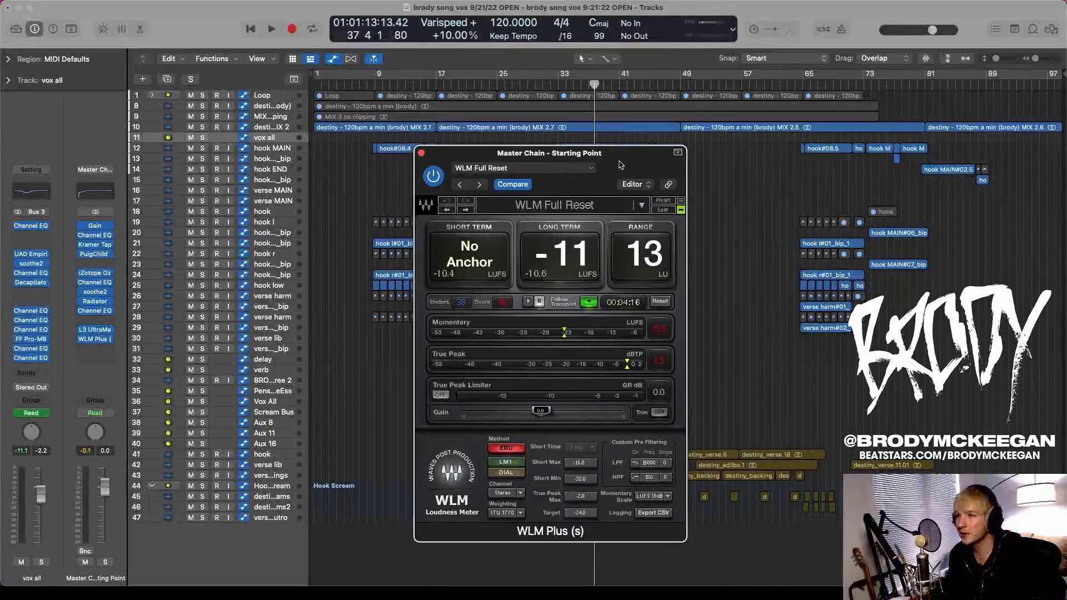
click(421, 153)
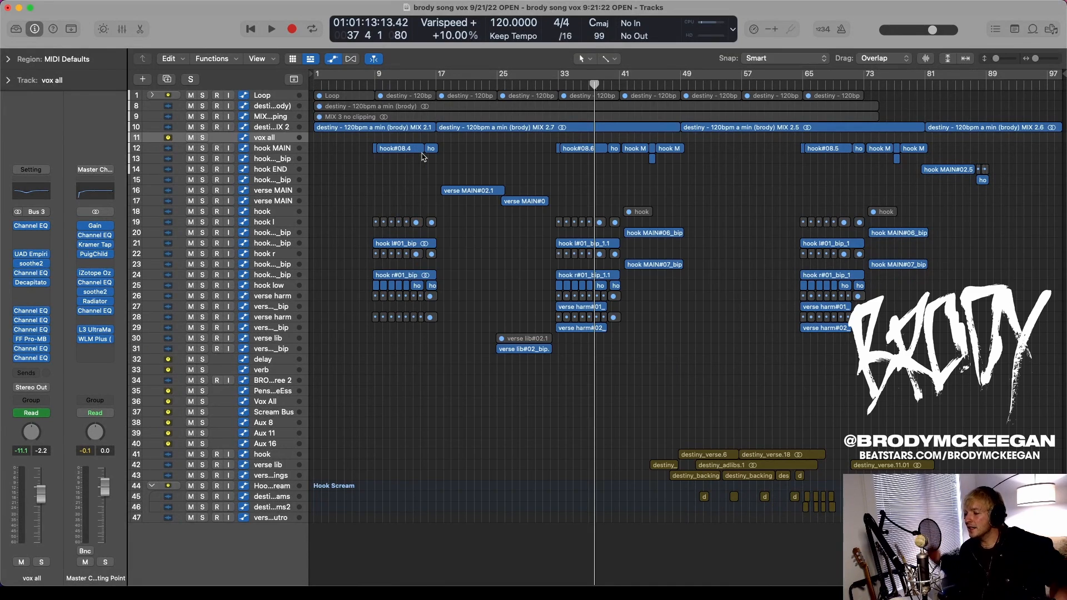